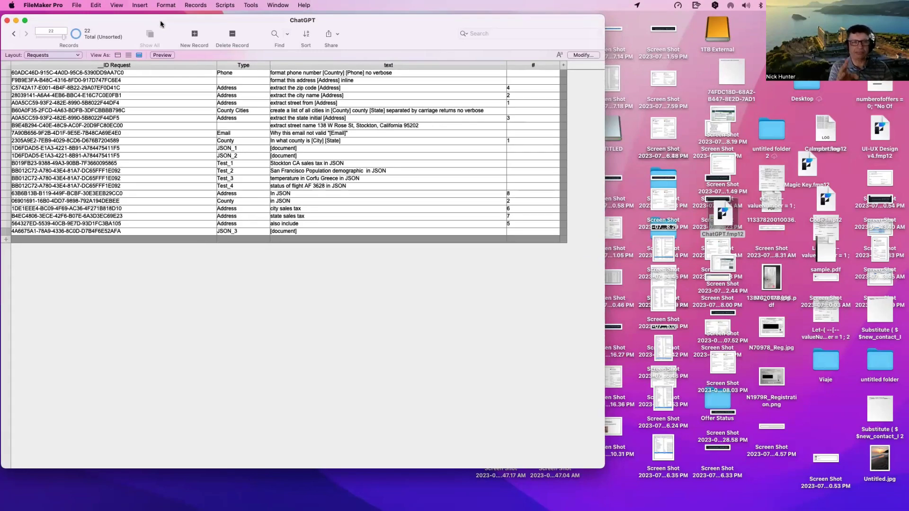
Step: Review the JSON_3, also include, city sales tax and In JSON request texts without editing them
click(311, 232)
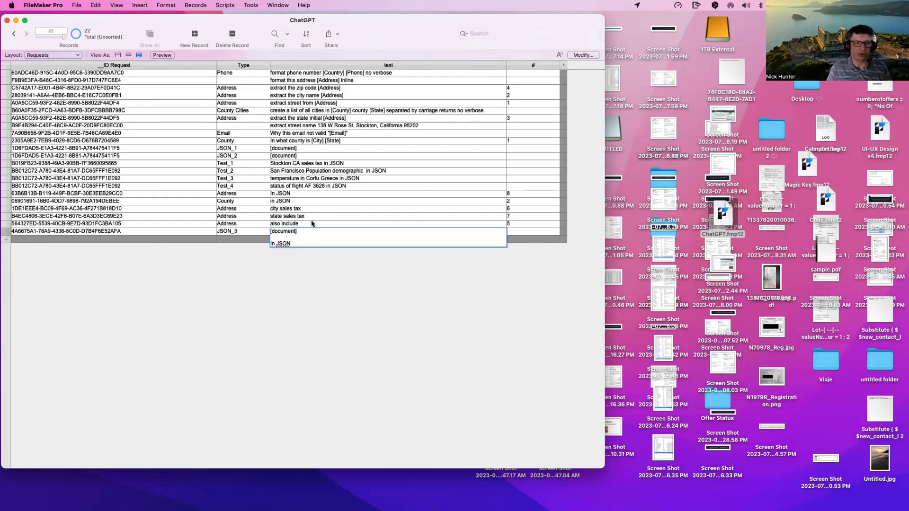
click(312, 225)
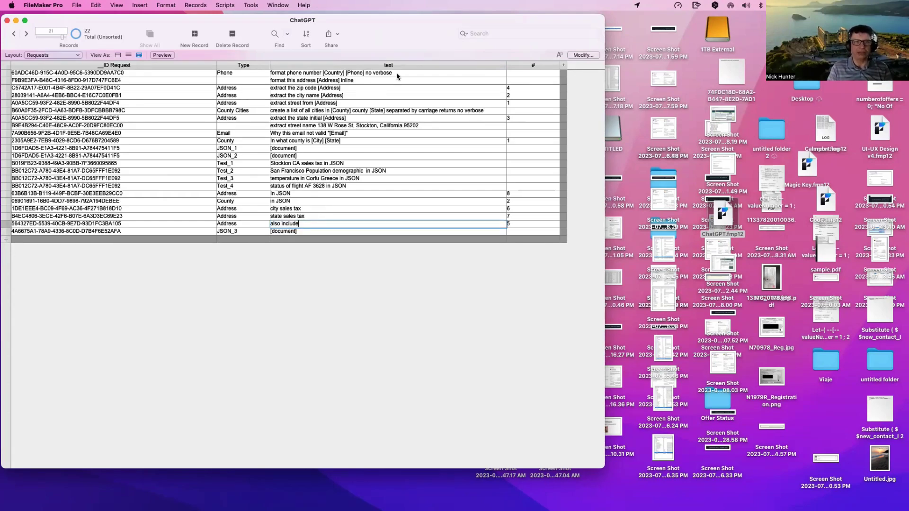
click(310, 209)
click(310, 194)
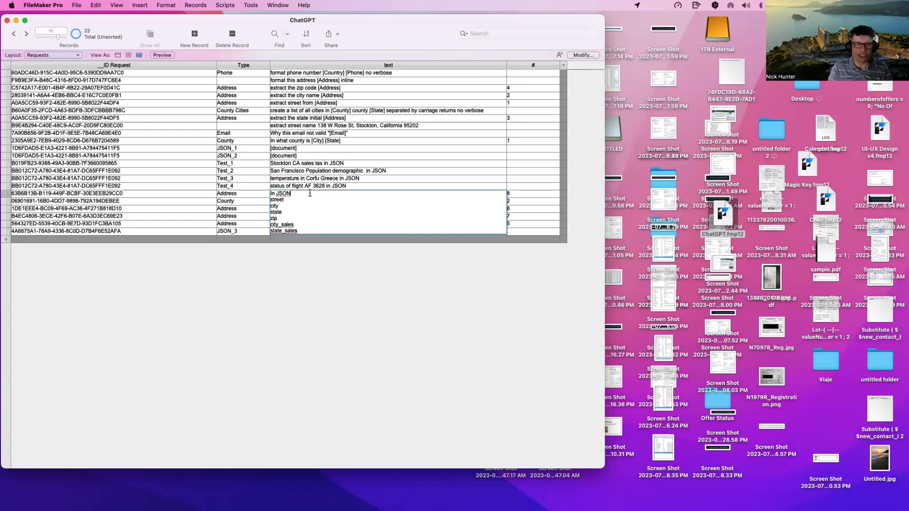
click(318, 261)
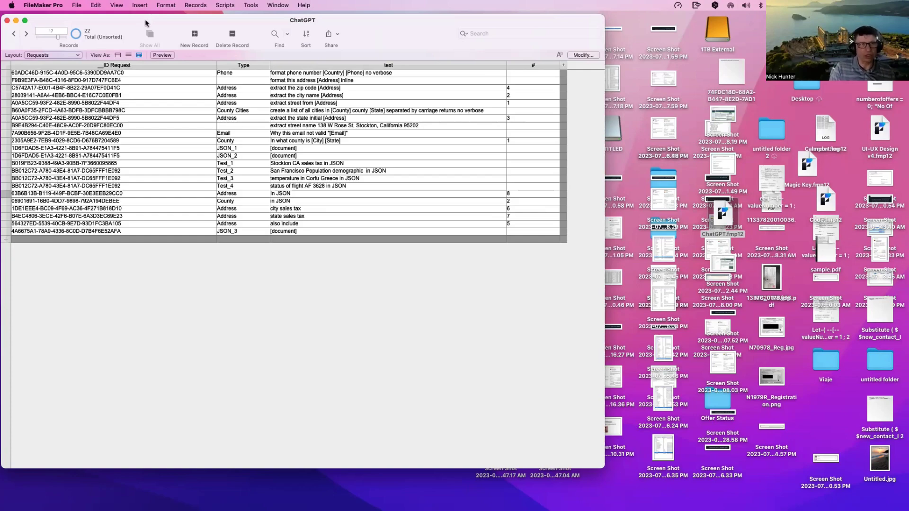
Step: Open a second window on the database and switch it to the Documents layout
mouse_move(145, 20)
mouse_down()
mouse_move(227, 95)
mouse_move(150, 18)
mouse_up()
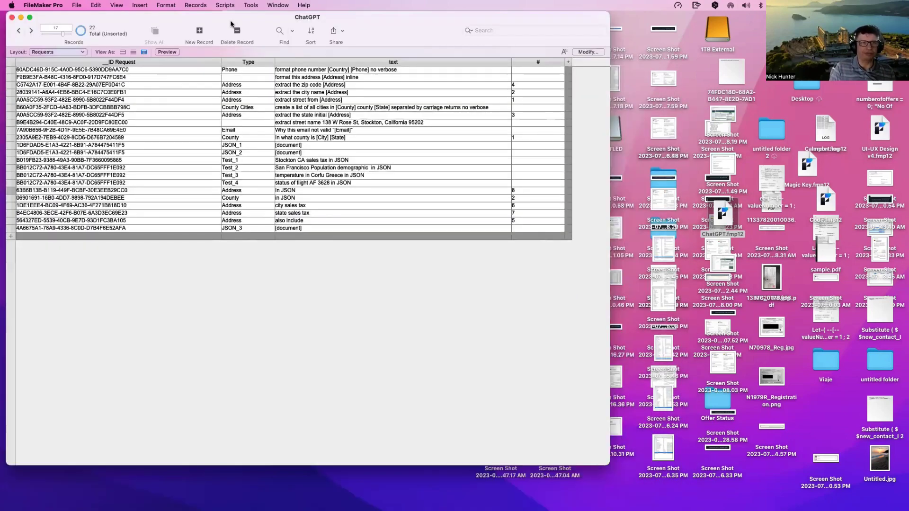
click(277, 6)
click(284, 19)
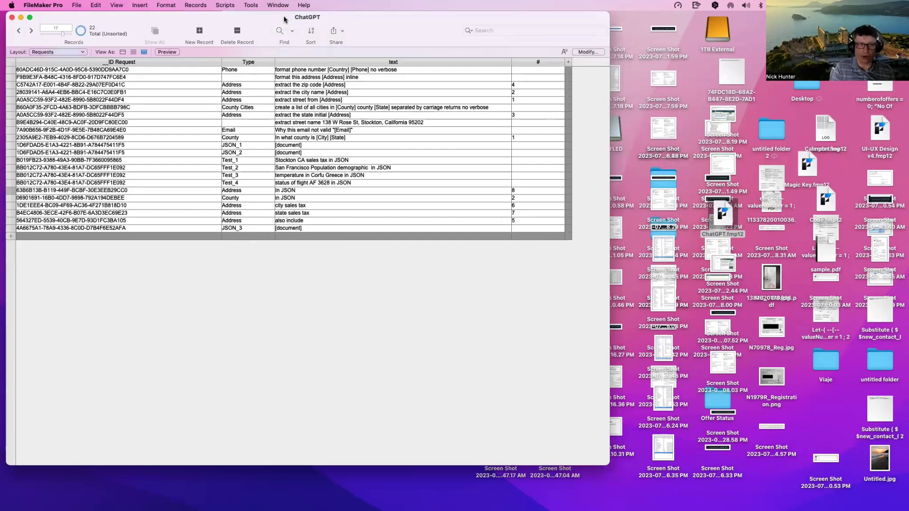
click(81, 63)
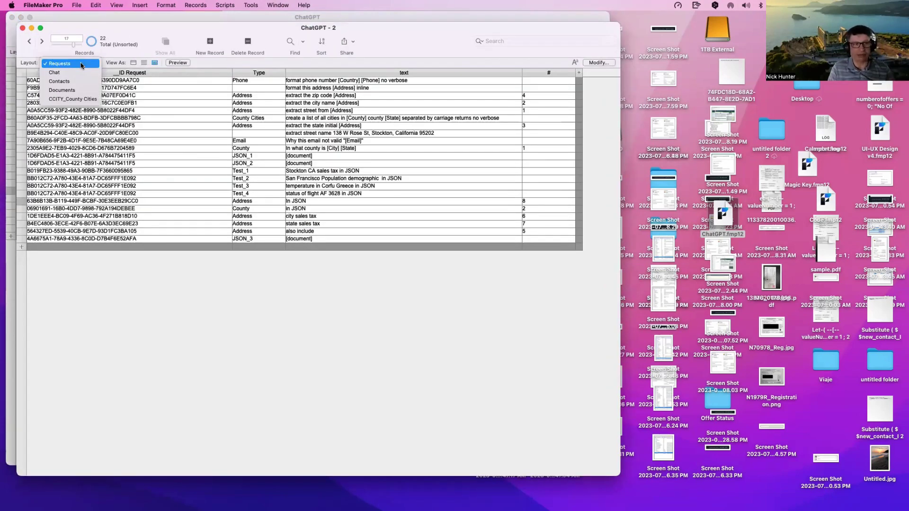
click(81, 91)
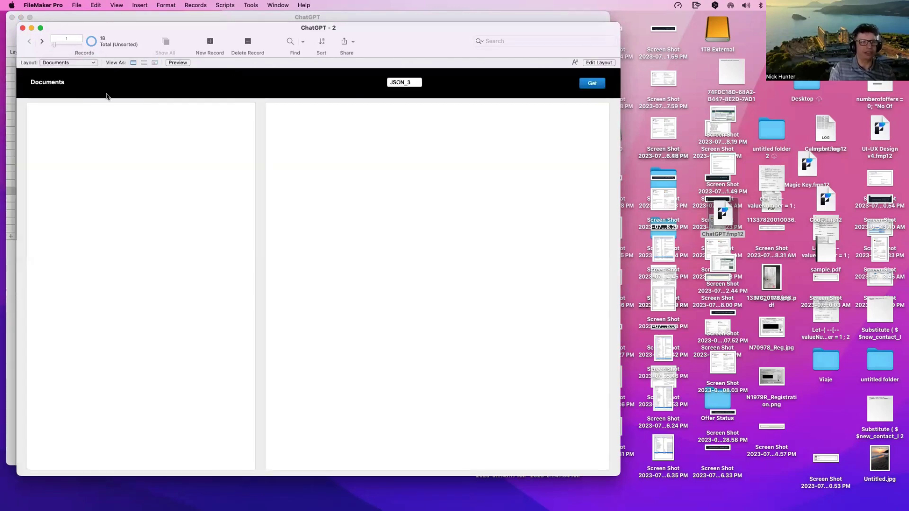
Step: Go to the last Documents record, 18, and delete its old JSON output
drag(54, 44, 81, 45)
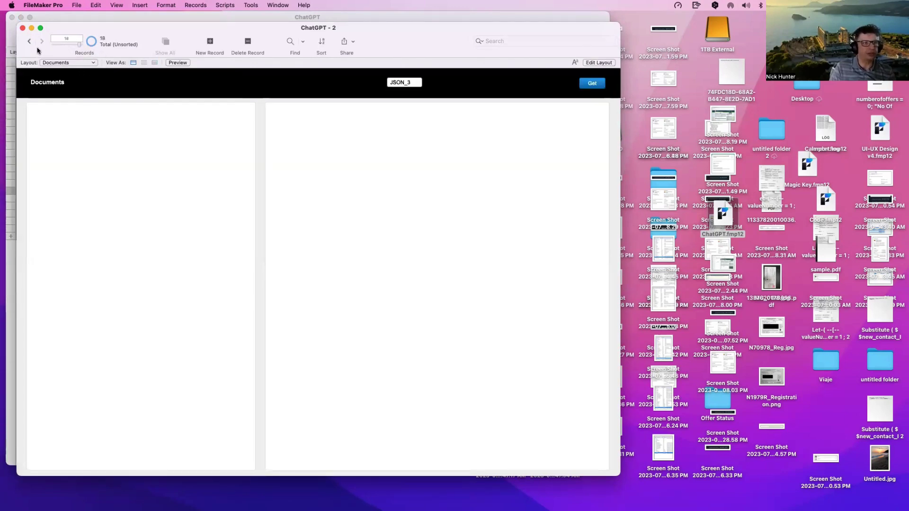
drag(360, 240, 245, 101)
key(BackSpace)
click(273, 91)
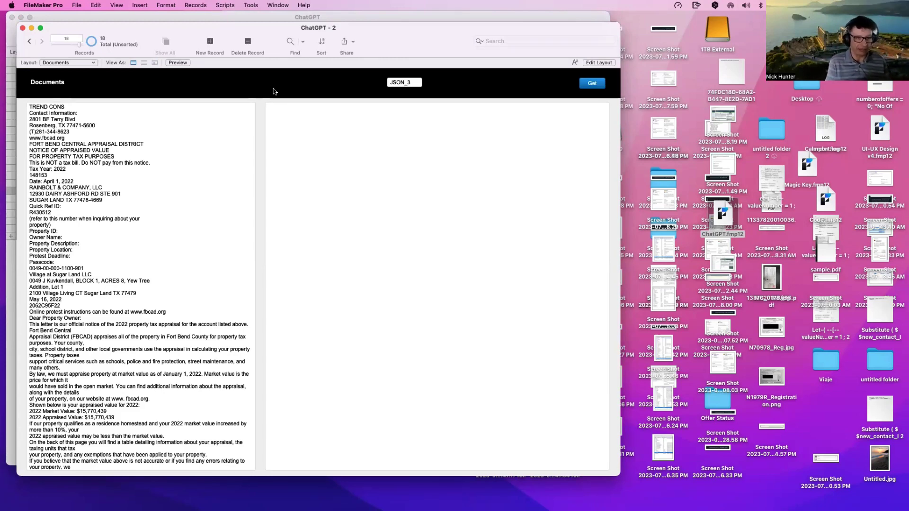
Step: Read through the property appraisal notice text in the document field
click(224, 228)
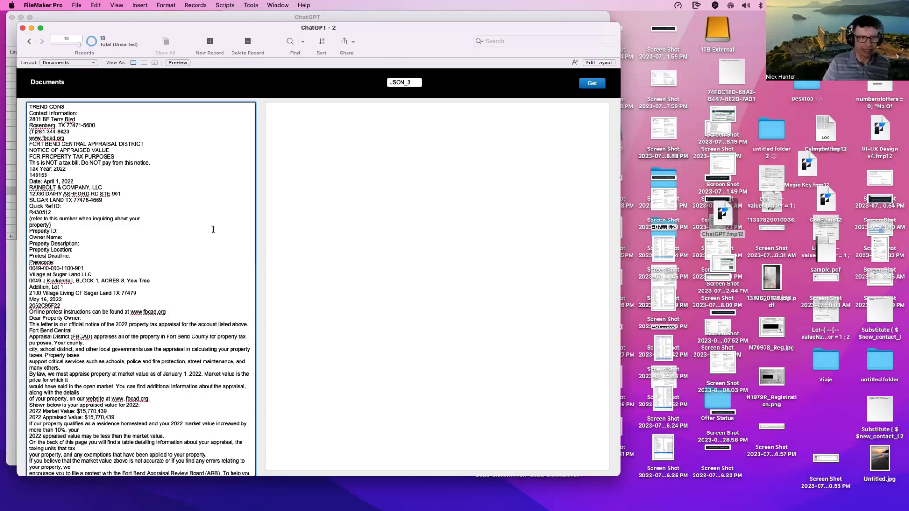
scroll(213, 229, down, 4)
scroll(213, 230, up, 4)
click(204, 87)
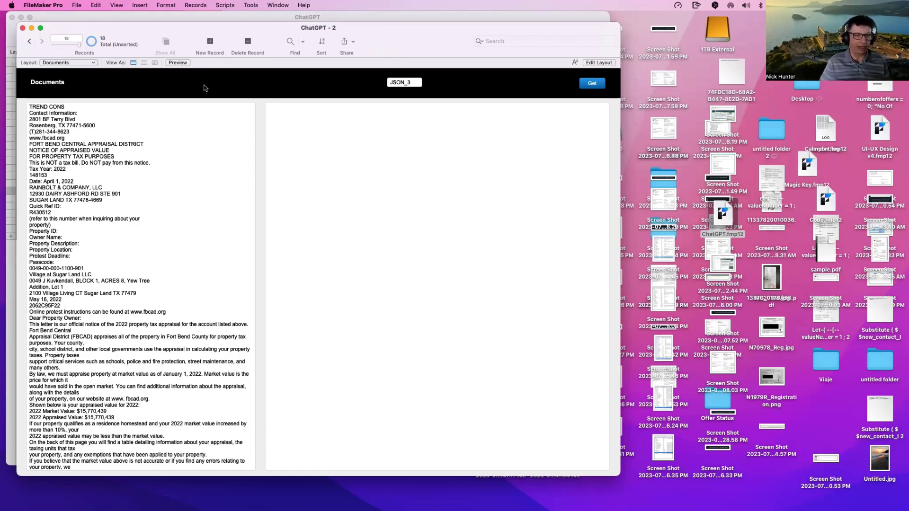
click(187, 120)
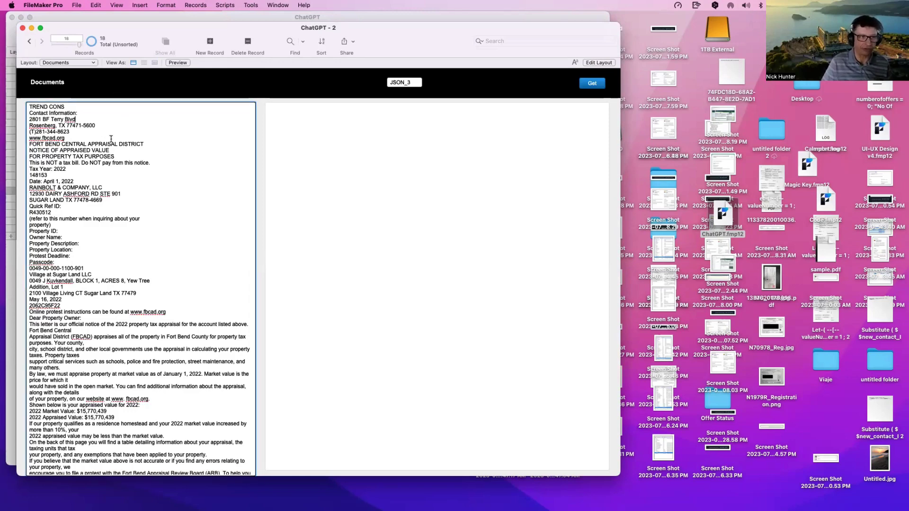
drag(111, 139, 120, 274)
click(144, 92)
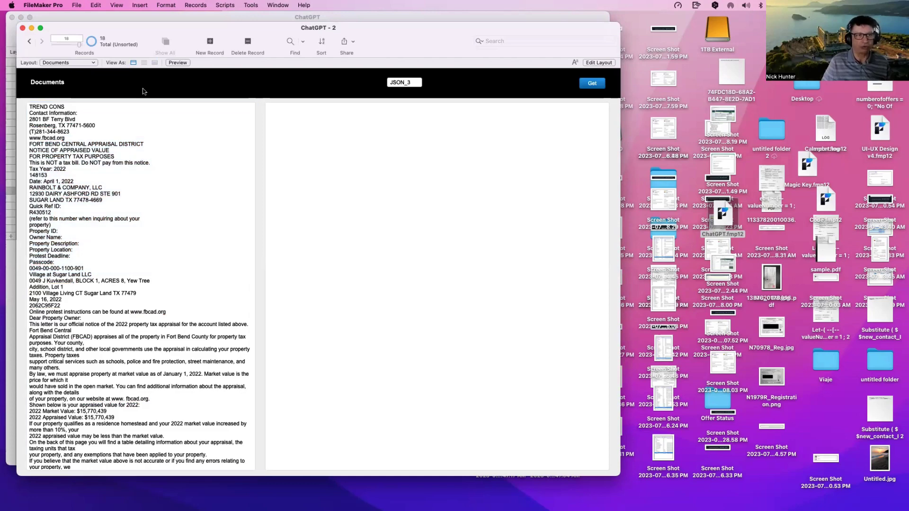
click(143, 152)
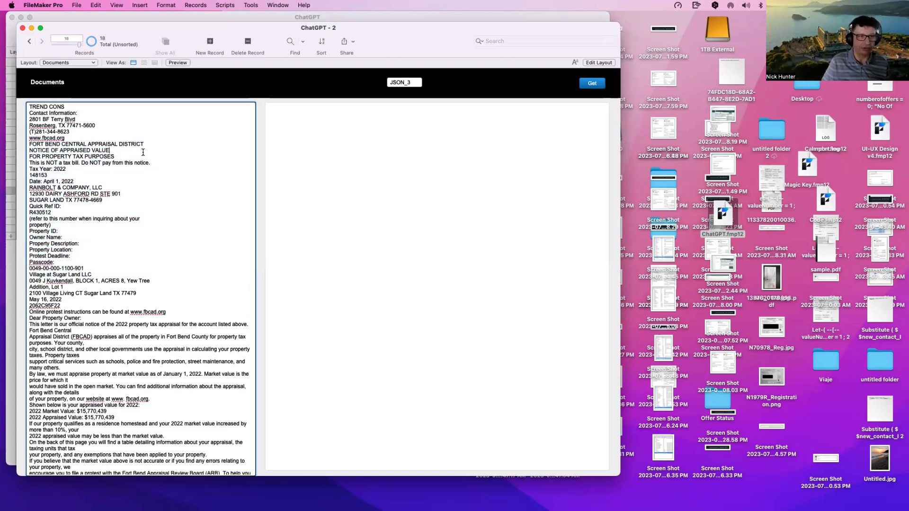
click(163, 93)
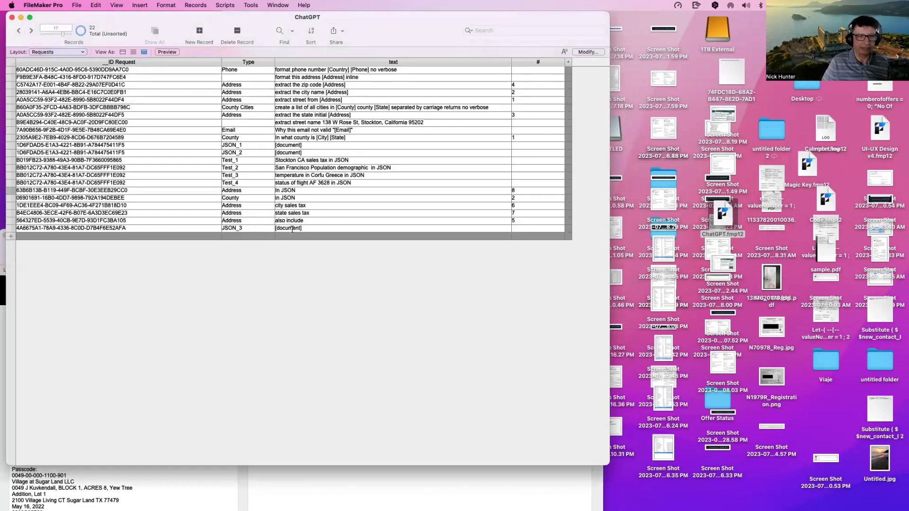
click(292, 229)
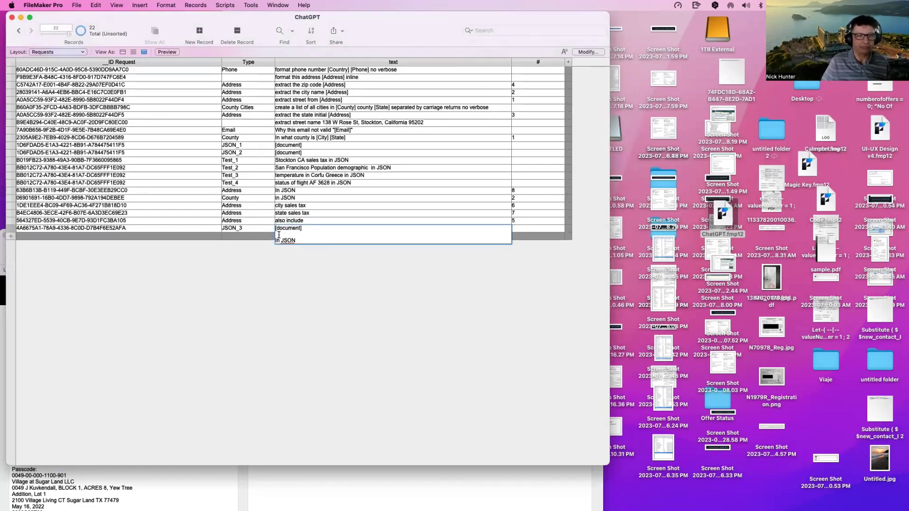
drag(239, 232, 215, 227)
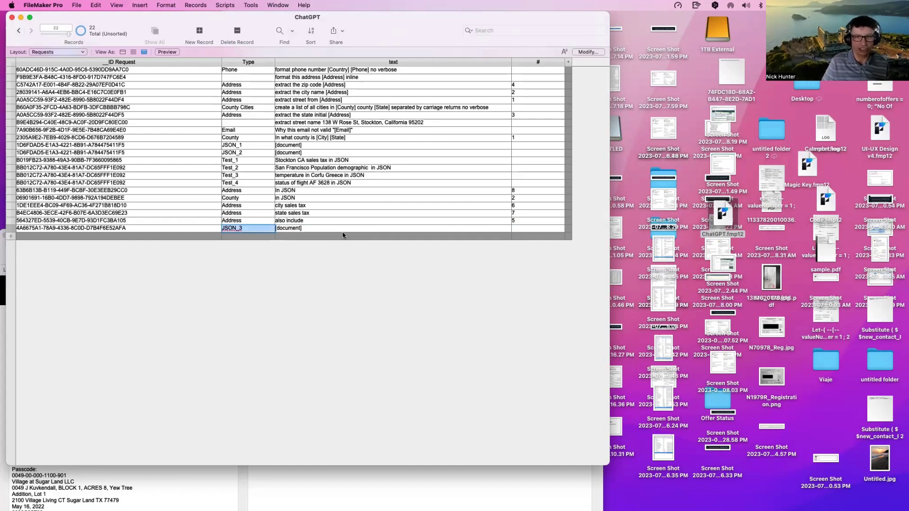
click(376, 487)
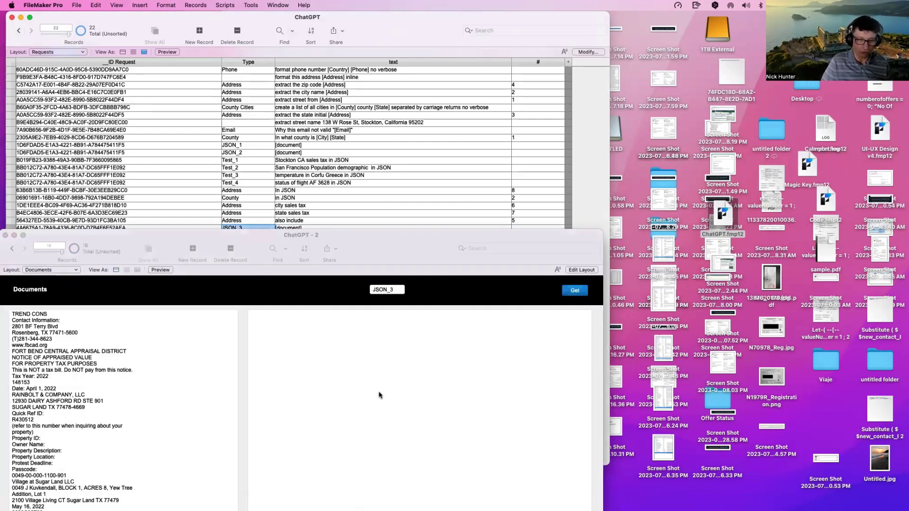
drag(398, 290, 364, 290)
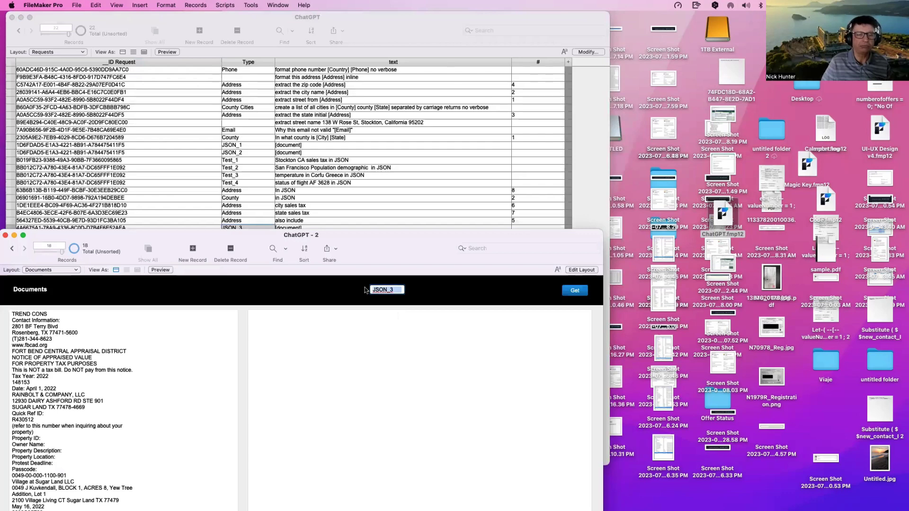
click(352, 286)
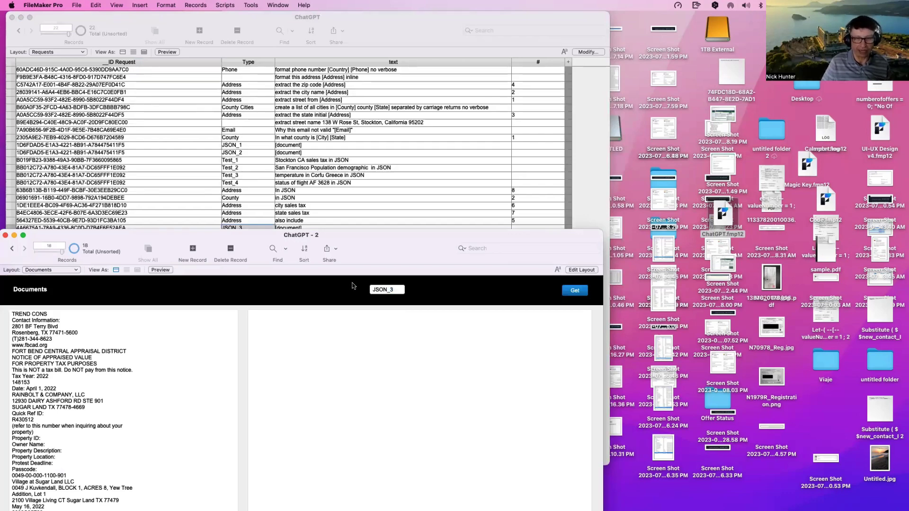
click(365, 211)
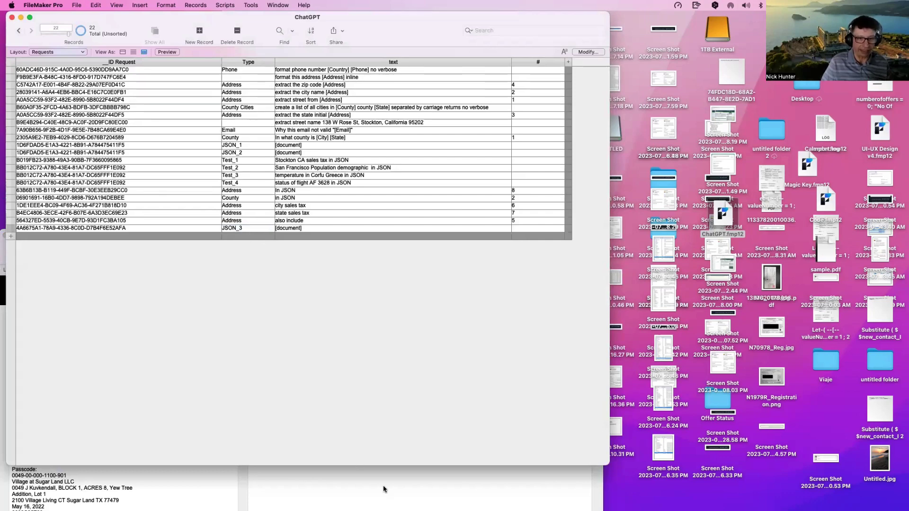
click(392, 470)
drag(265, 239, 278, 233)
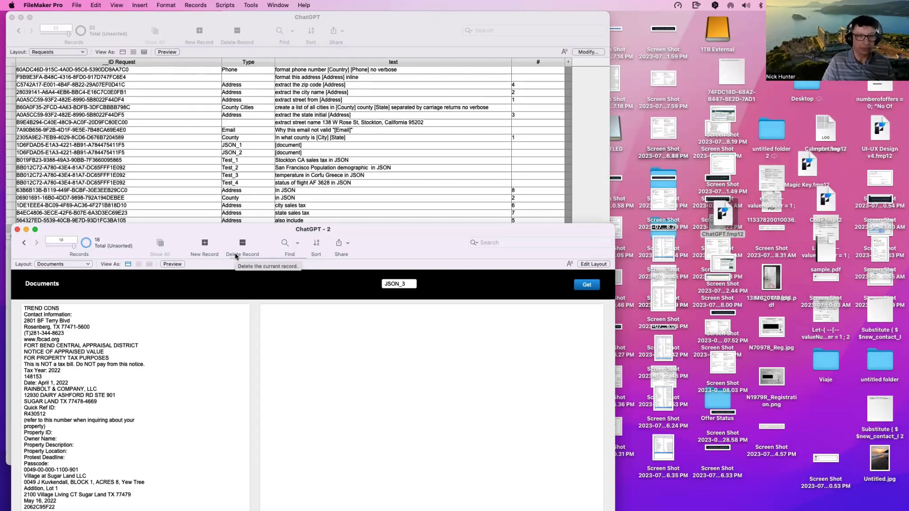
Step: Inspect the T01_CONTACTS to T01a_contacts_REQUESTS relationship (_link_Current Request Type = Type) in the graph
key(super+shift+d)
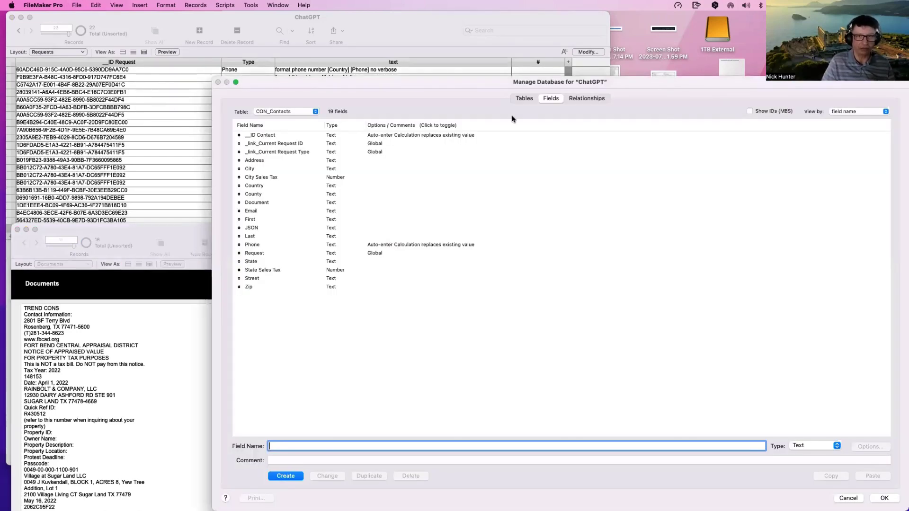
click(595, 98)
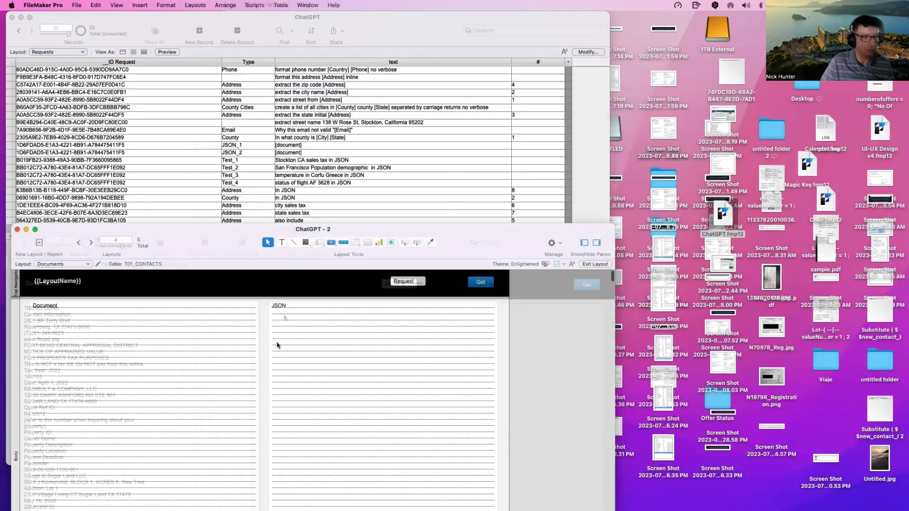
key(super+l)
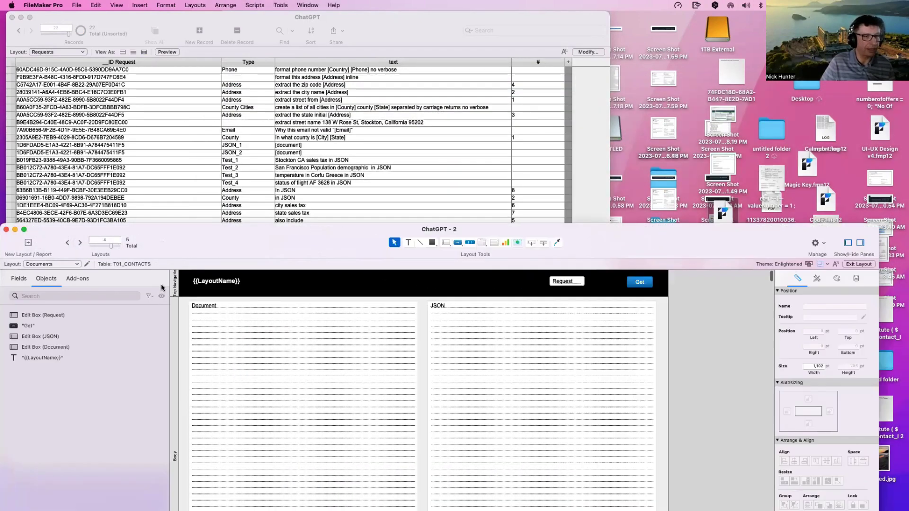
key(super+b)
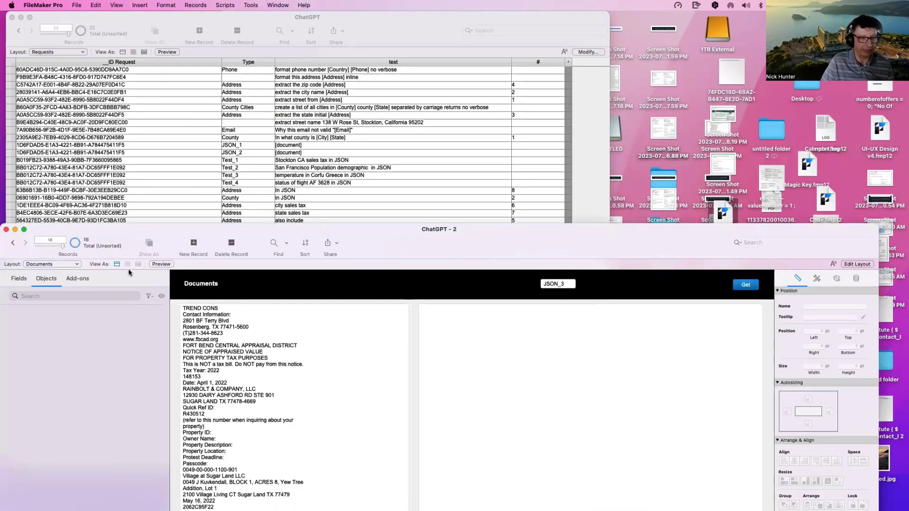
key(super+shift+d)
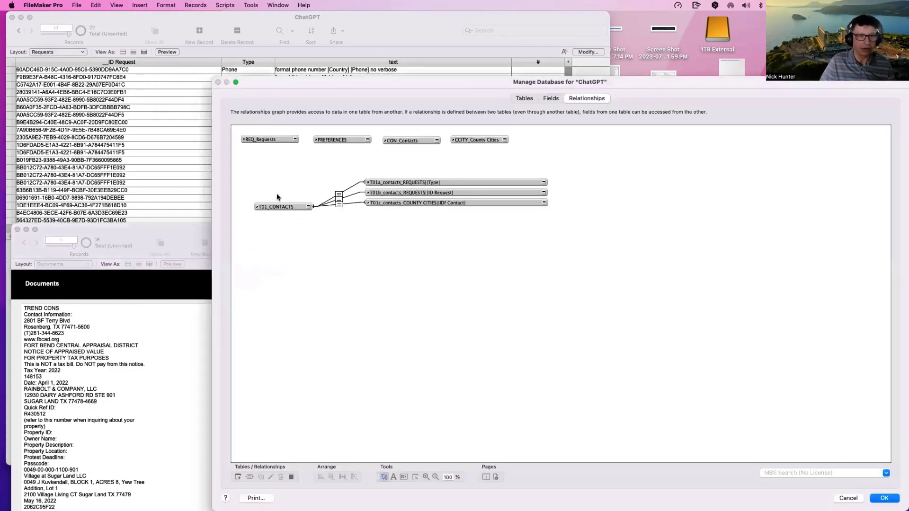
click(280, 204)
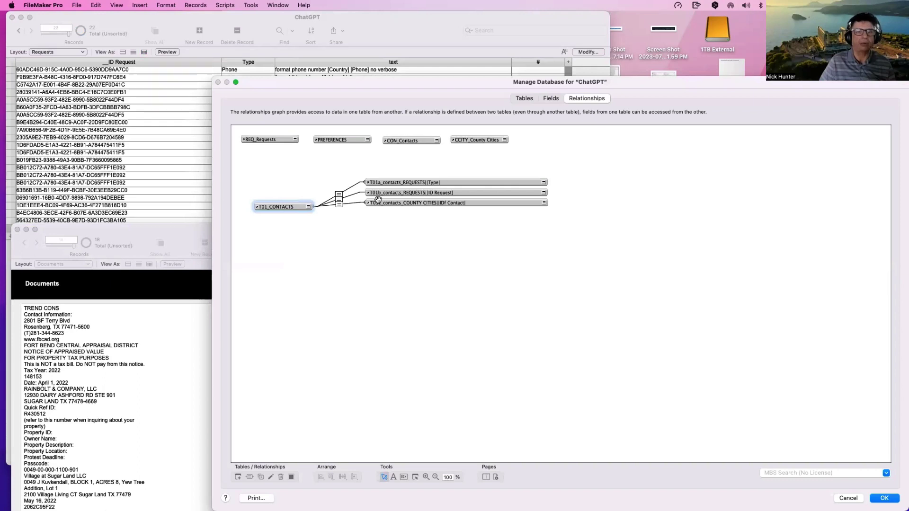
click(393, 191)
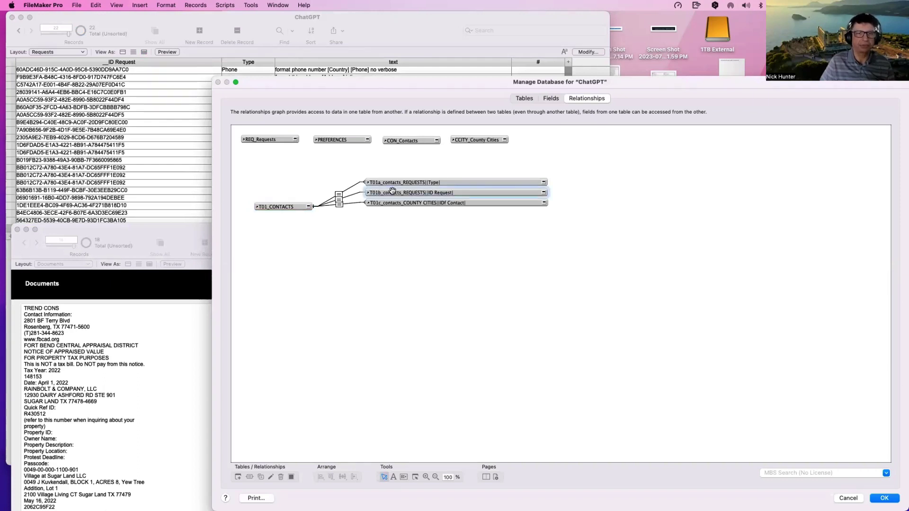
double_click(343, 198)
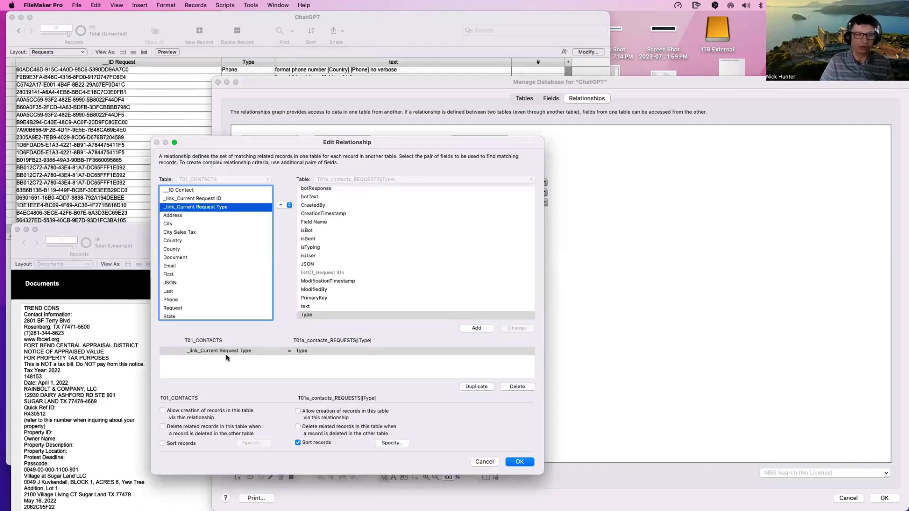
key(Escape)
key(Escape)
Step: Discard the relationship changes and return the Documents window to Browse mode
key(Return)
key(super+l)
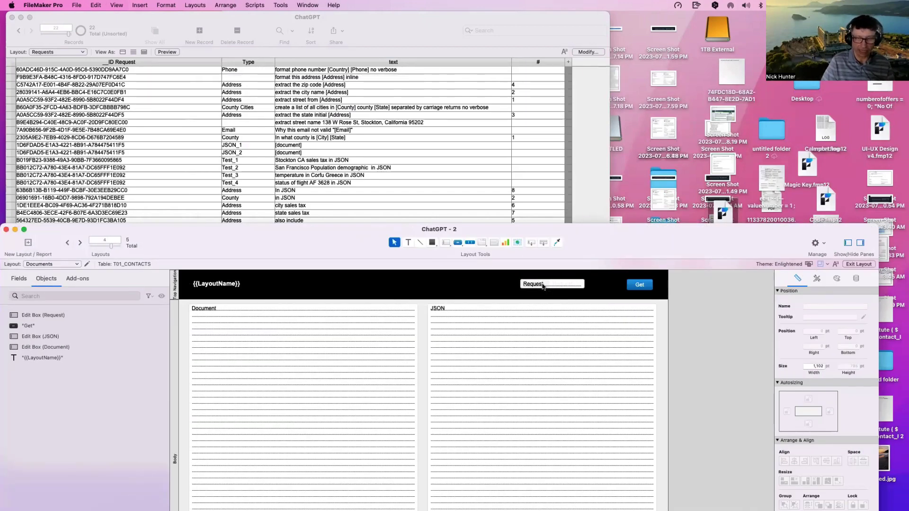
click(543, 286)
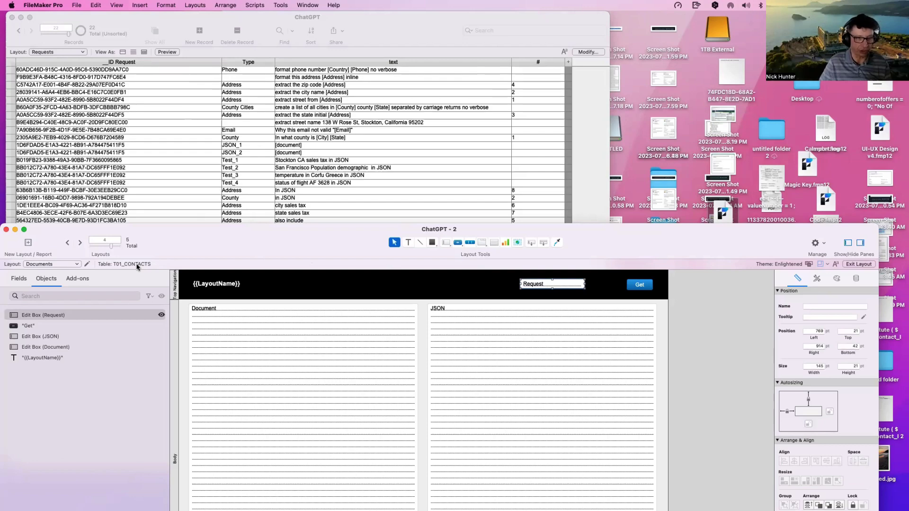
key(super+shift+d)
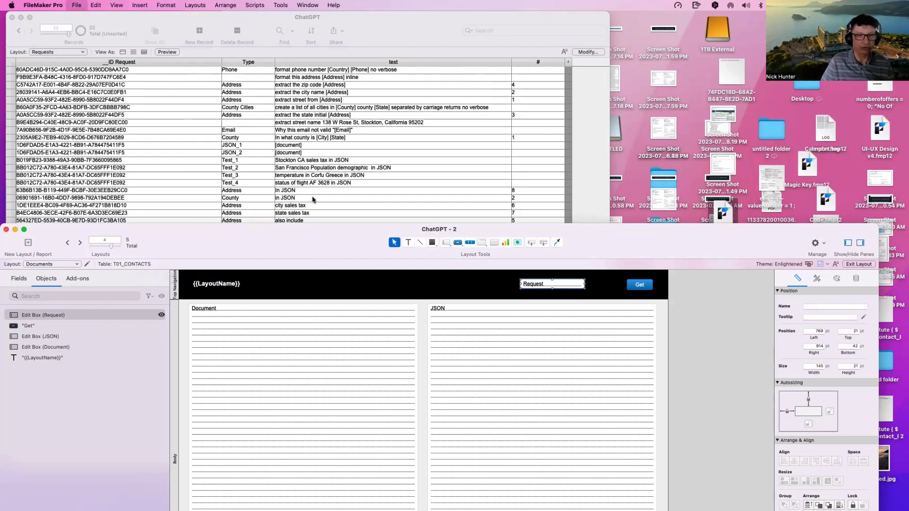
key(Escape)
click(540, 287)
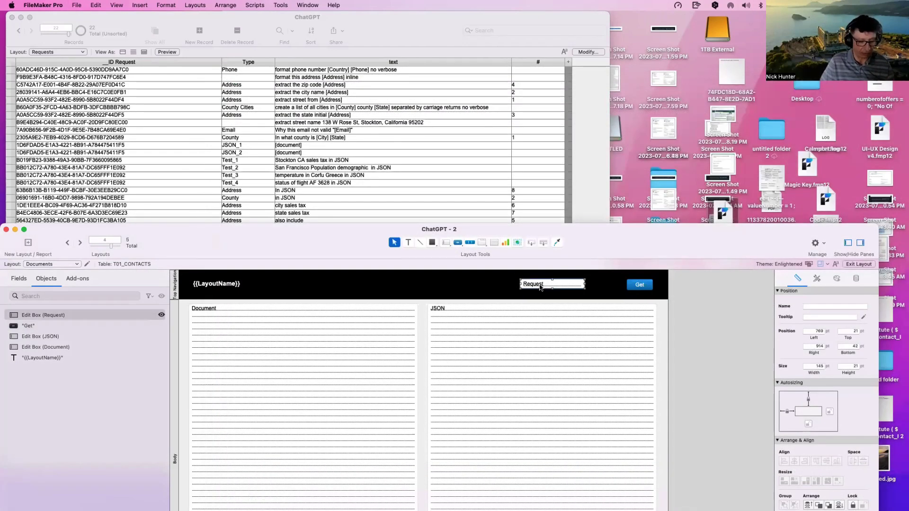
key(super+b)
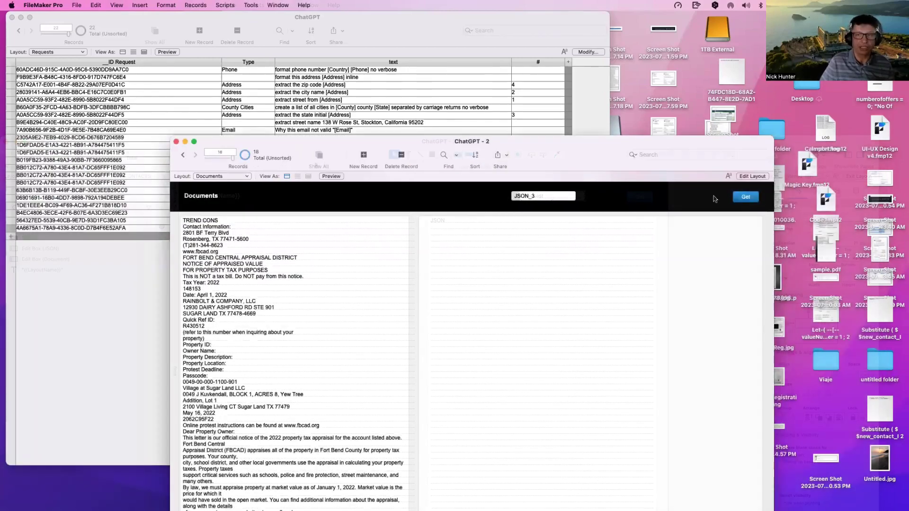
Step: Turn on the Script Debugger and run the Get JSON request for this document
click(250, 5)
click(264, 18)
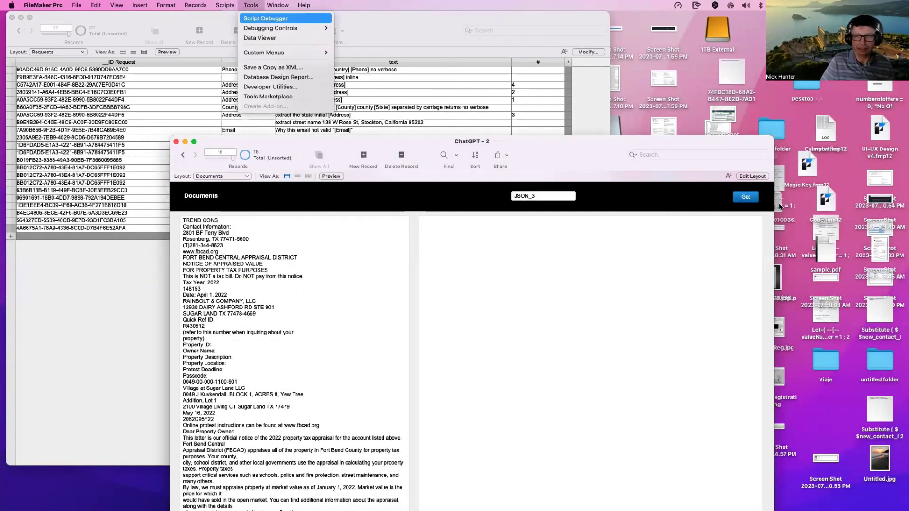
click(746, 197)
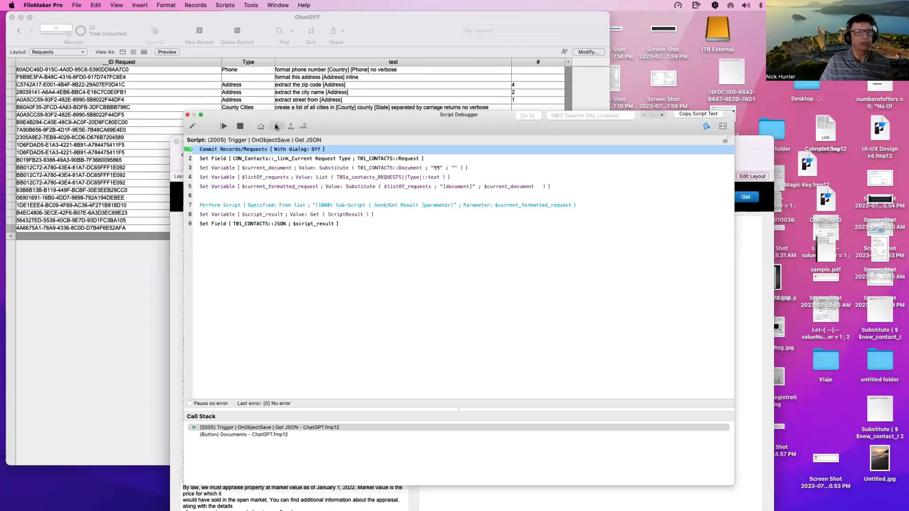
Step: Step past Commit Records, Set Field and the $current_document line, arranging windows to show JSON_3
click(276, 127)
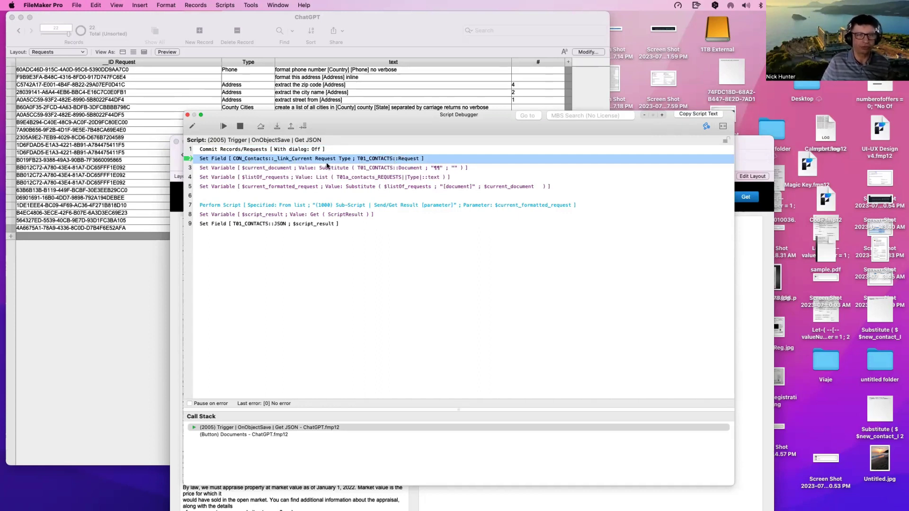
click(275, 127)
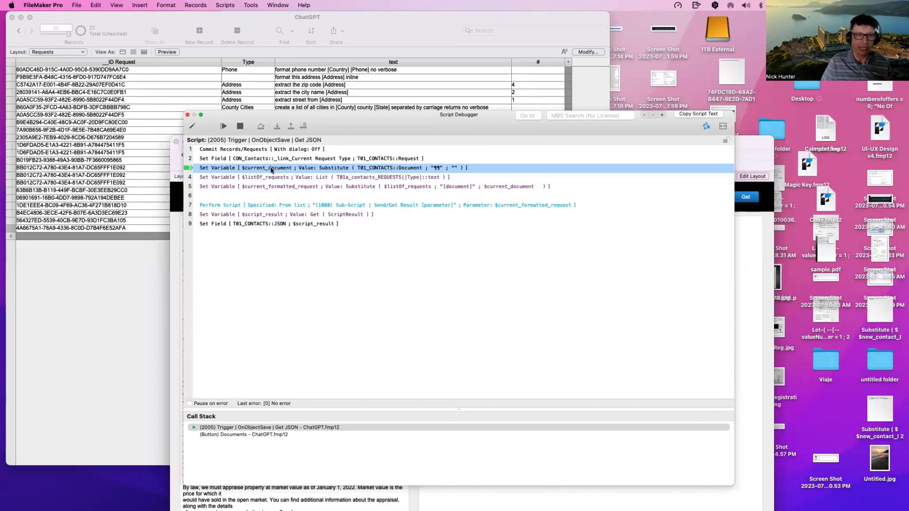
drag(334, 118, 551, 185)
drag(340, 144, 218, 81)
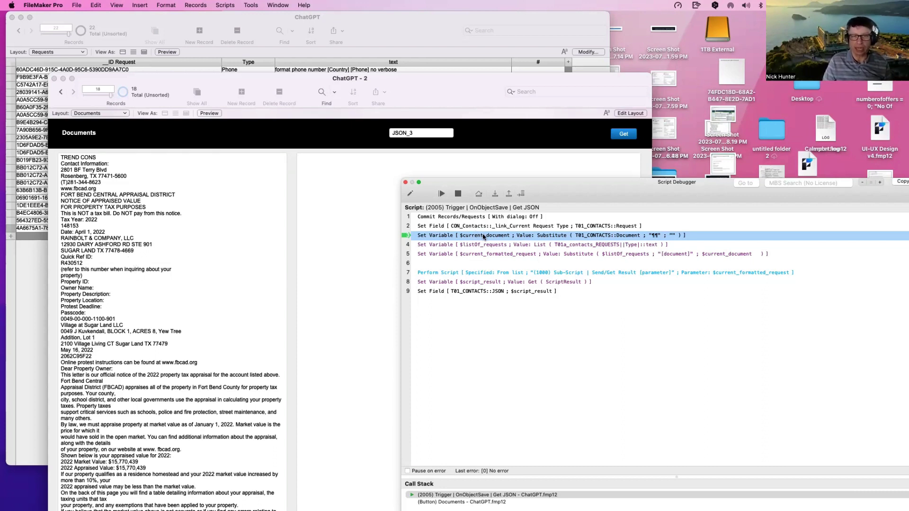
mouse_move(483, 237)
click(496, 195)
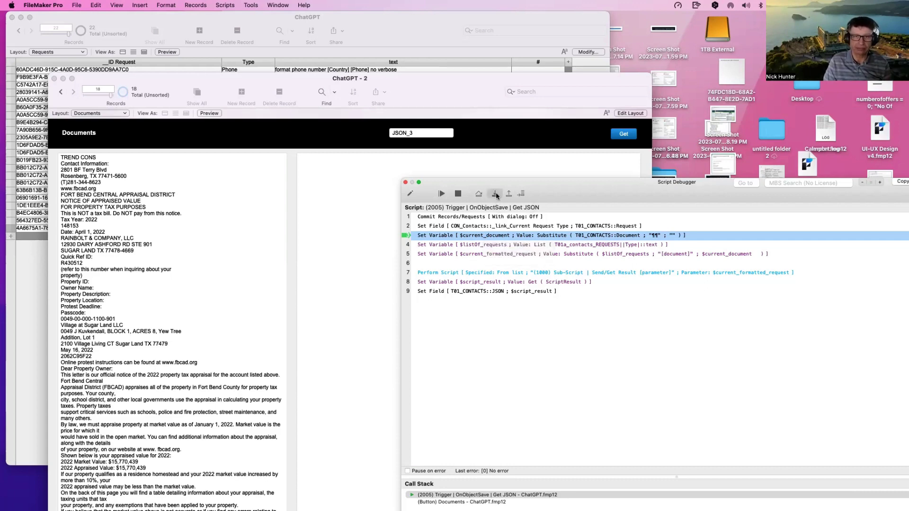
drag(563, 189, 358, 138)
Step: View the full value of $current_document in the Data Viewer
click(735, 143)
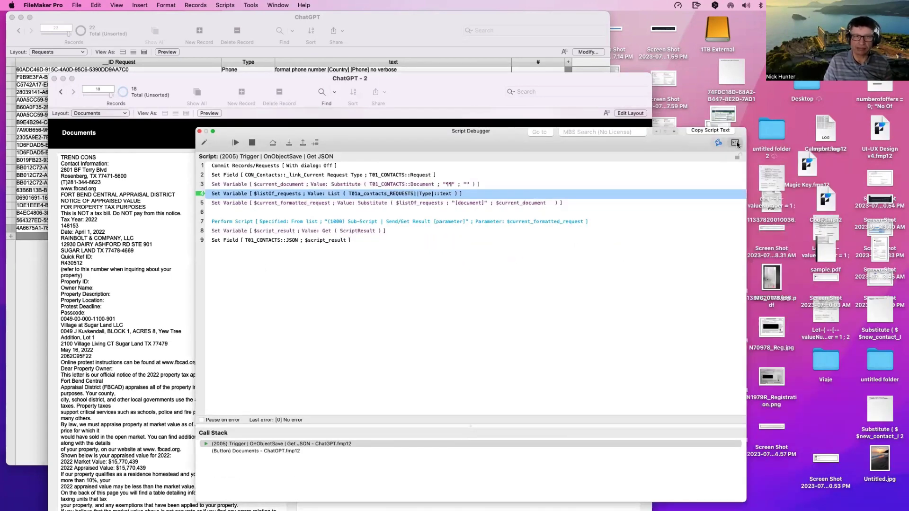
click(226, 124)
double_click(226, 123)
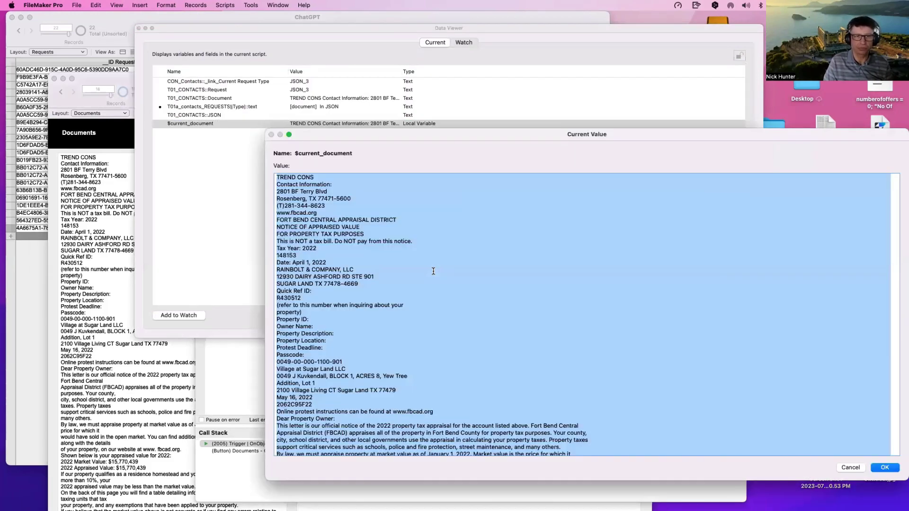
click(434, 271)
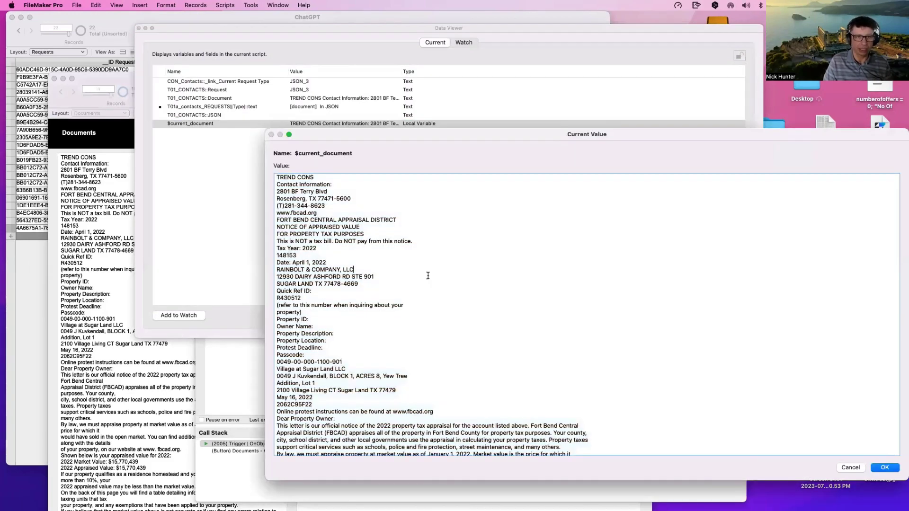
scroll(432, 273, down, 5)
scroll(428, 274, up, 5)
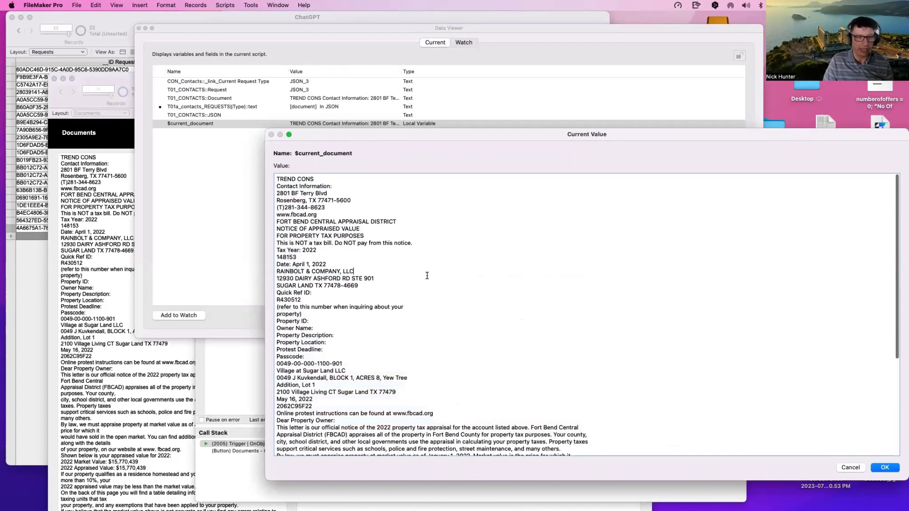
key(Escape)
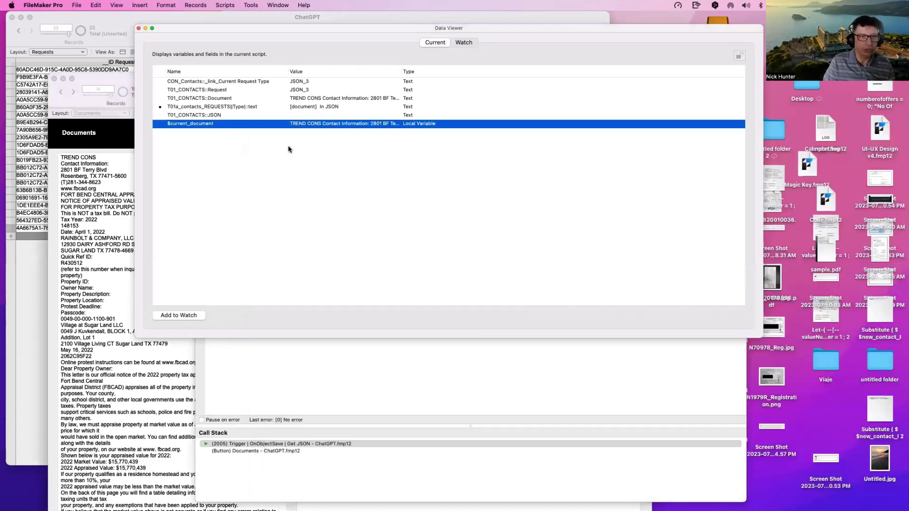
click(290, 149)
Step: Let the Get JSON script run to completion from the debugger
click(360, 246)
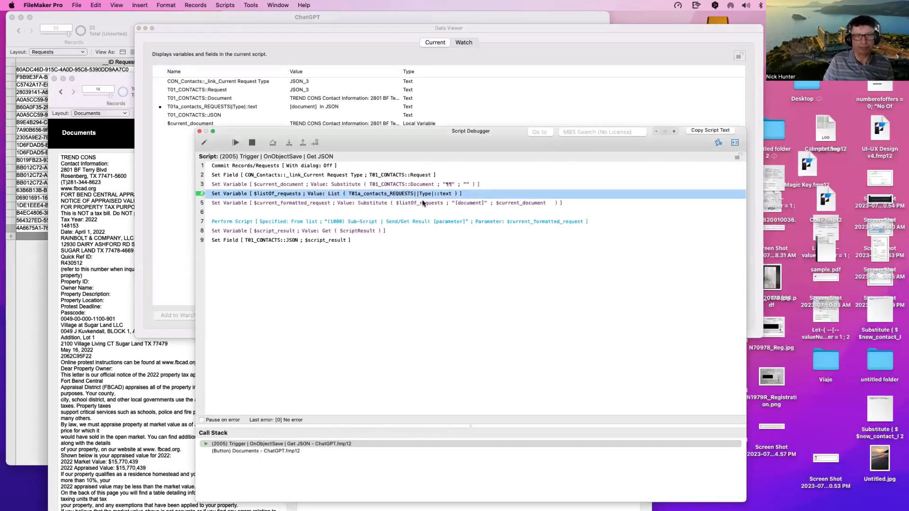
click(328, 186)
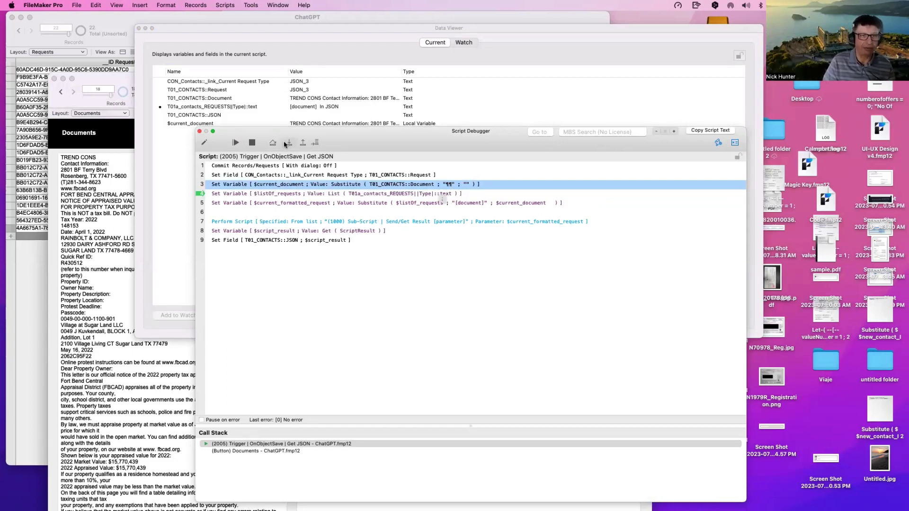
click(235, 142)
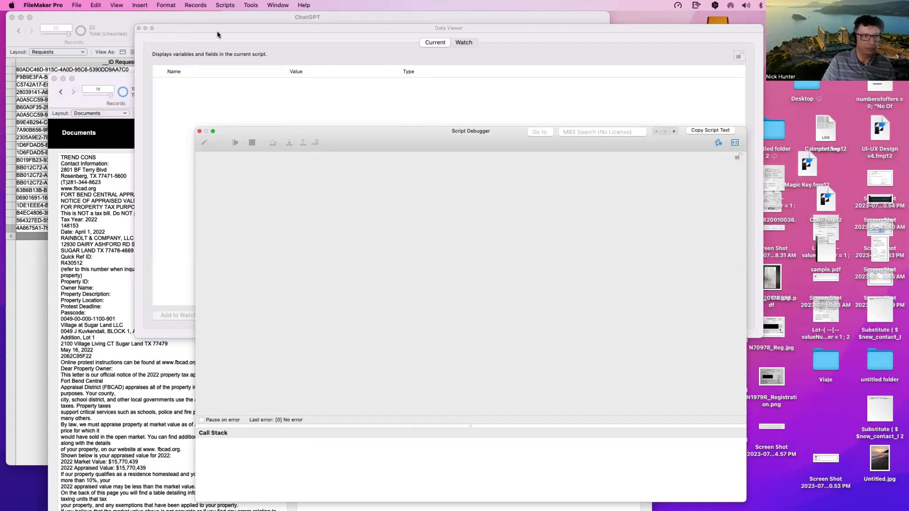
Step: Add blank lines after the reference number, property ID, passcode and Fort Bend Central lines, then commit
drag(217, 35, 310, 40)
click(93, 226)
key(Return)
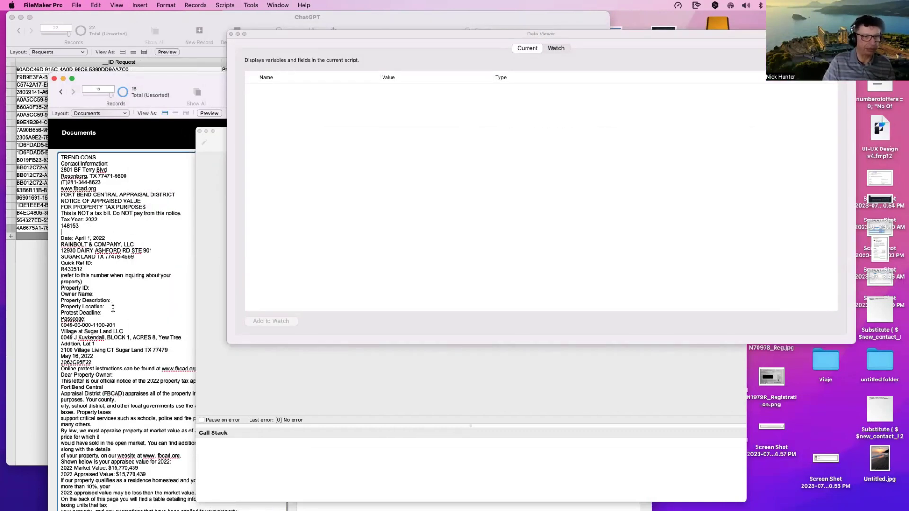
click(115, 320)
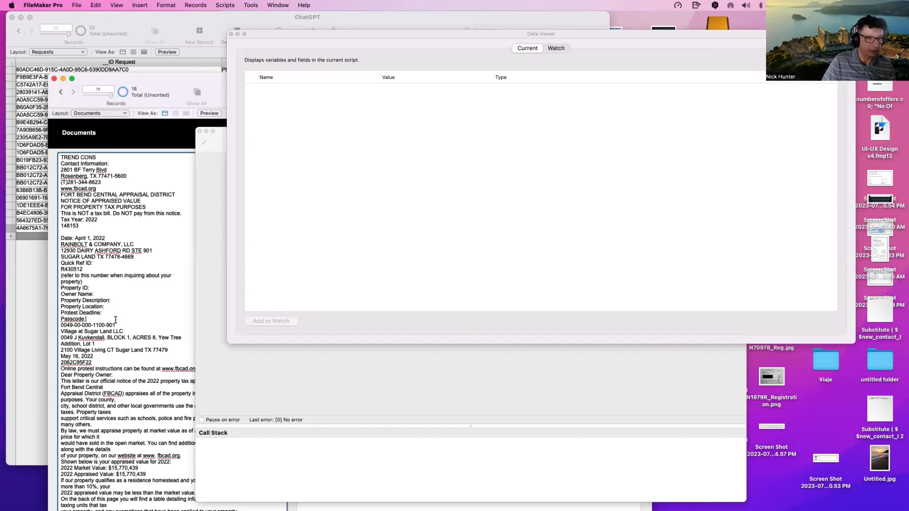
click(119, 325)
key(Return)
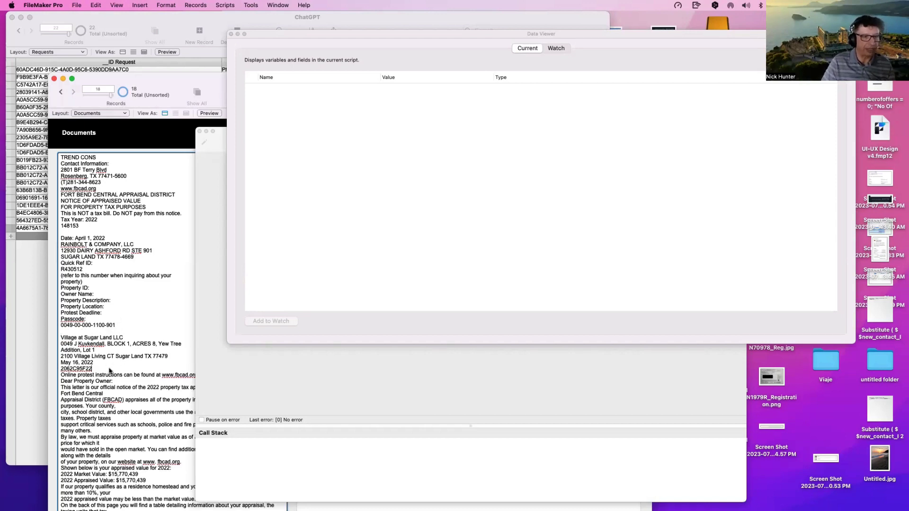
key(Return)
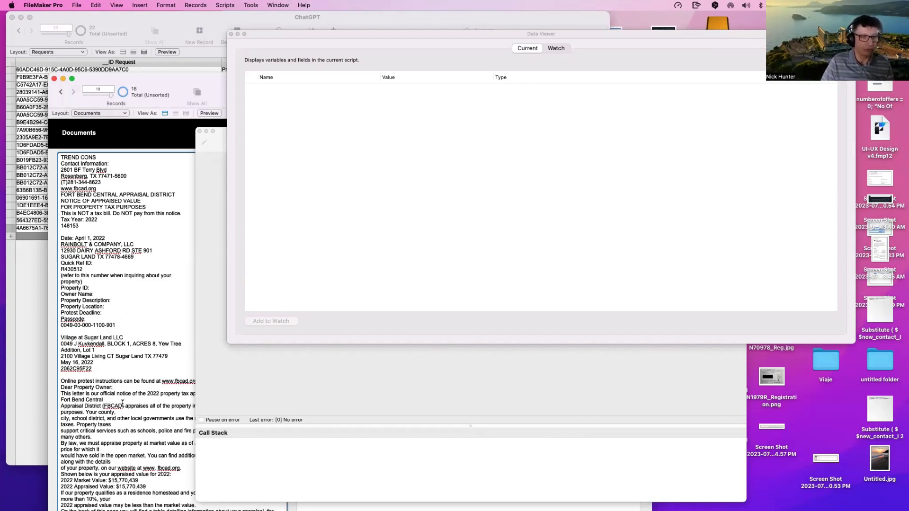
key(Return)
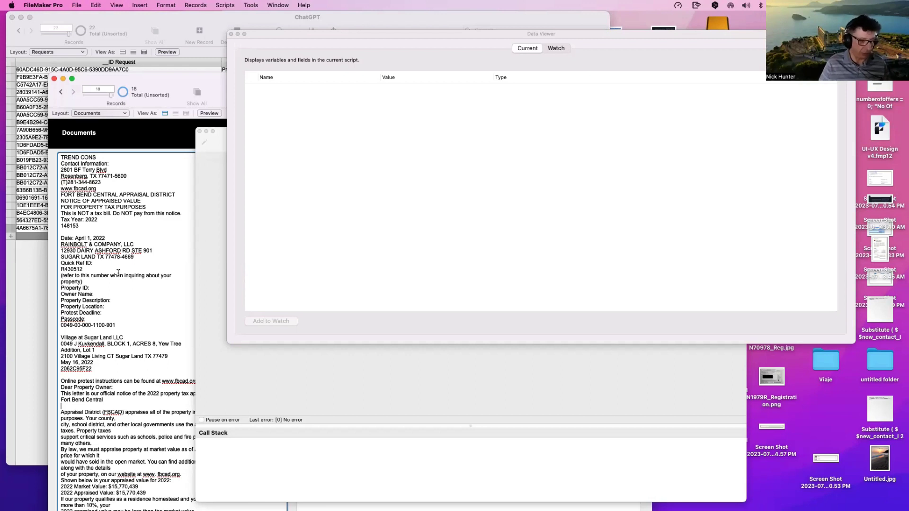
click(101, 141)
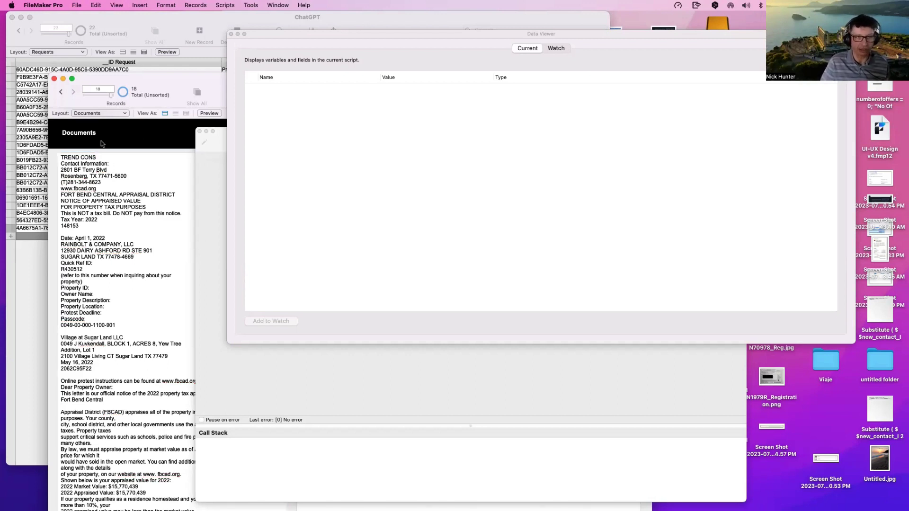
drag(272, 36, 450, 153)
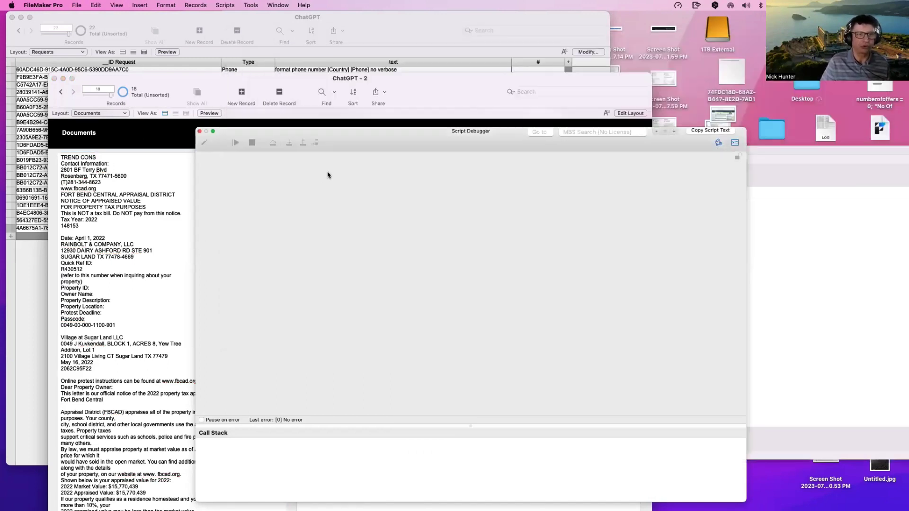
Step: Rerun the Get JSON request under debugging and step past the $current_document line
drag(248, 129, 519, 300)
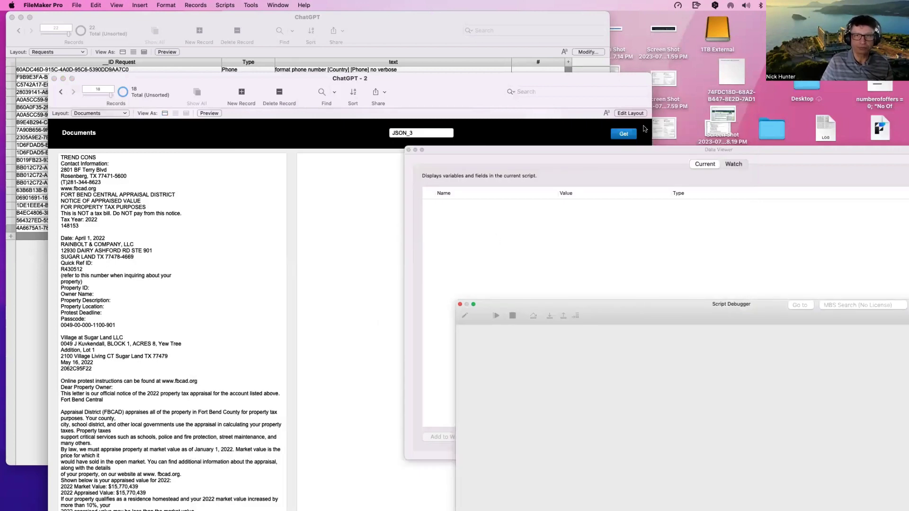
click(623, 134)
click(549, 315)
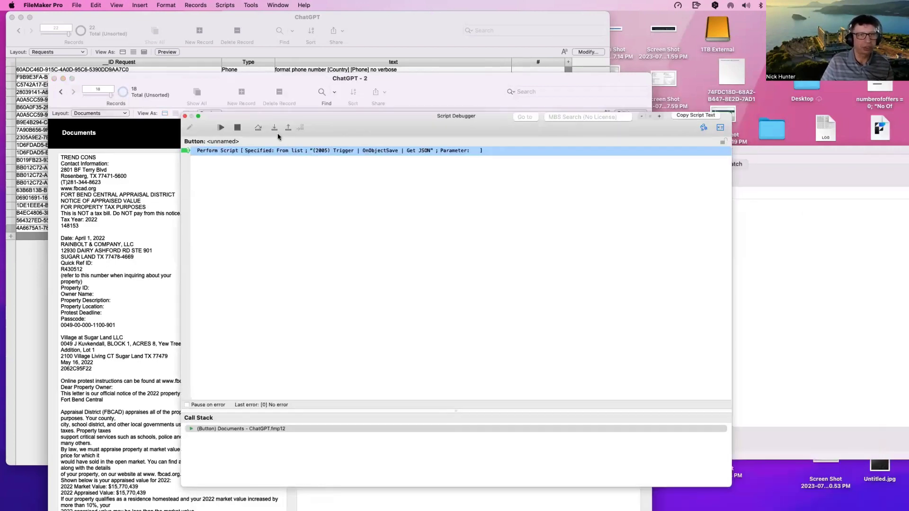
click(274, 128)
click(274, 128)
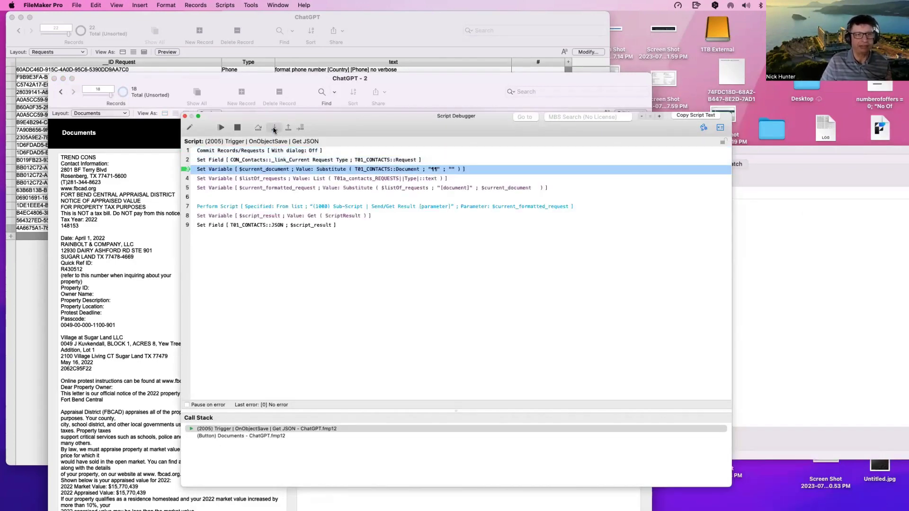
click(275, 128)
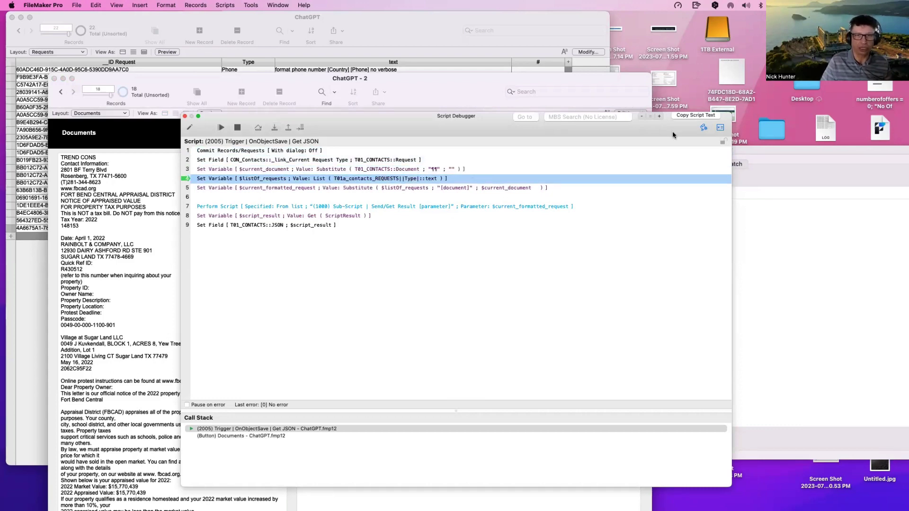
Step: Check $current_document's value, which lacks the new blank lines, then return to the debugger
click(720, 128)
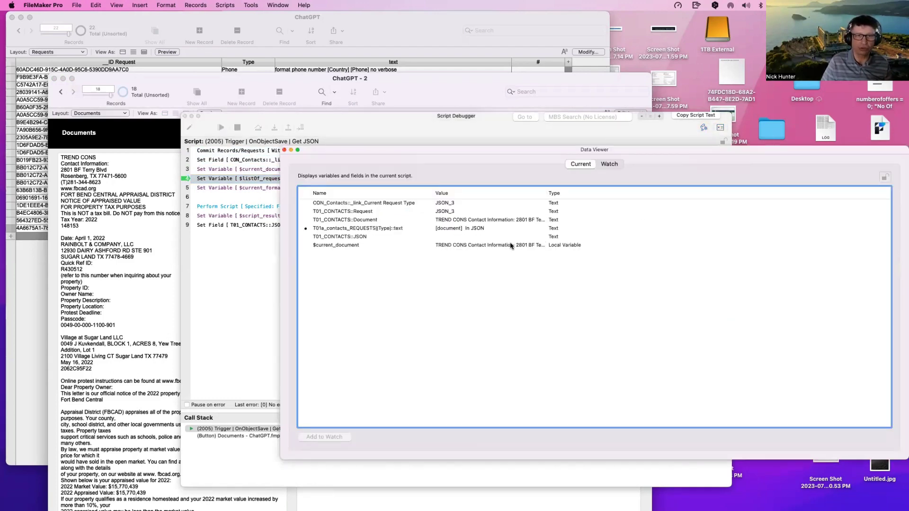
click(513, 245)
double_click(524, 247)
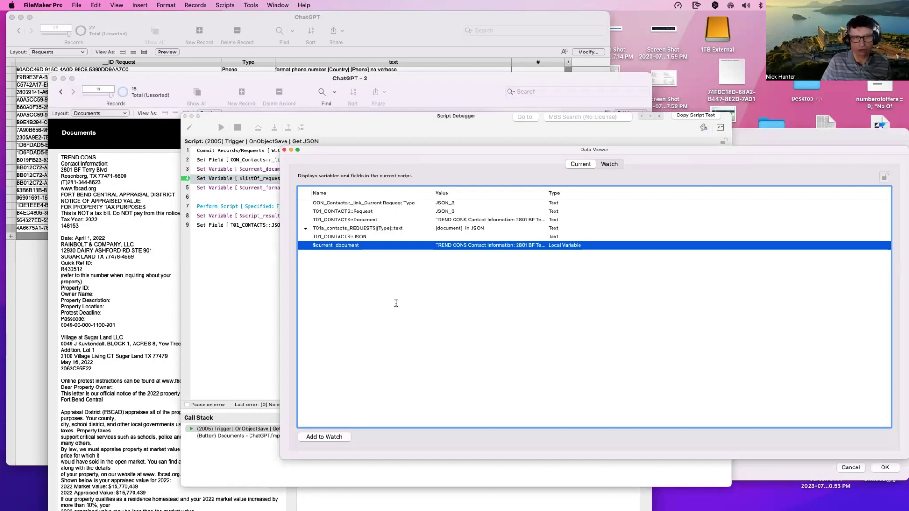
scroll(323, 330, down, 5)
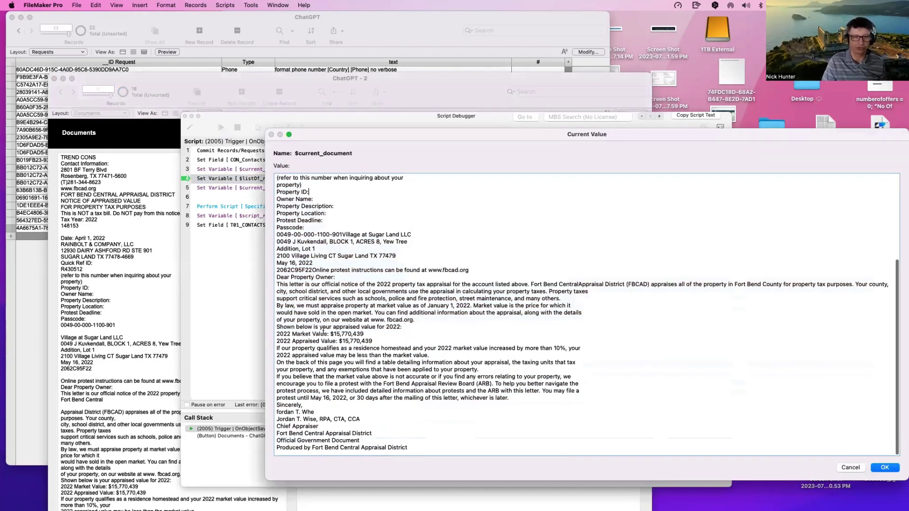
scroll(323, 330, up, 5)
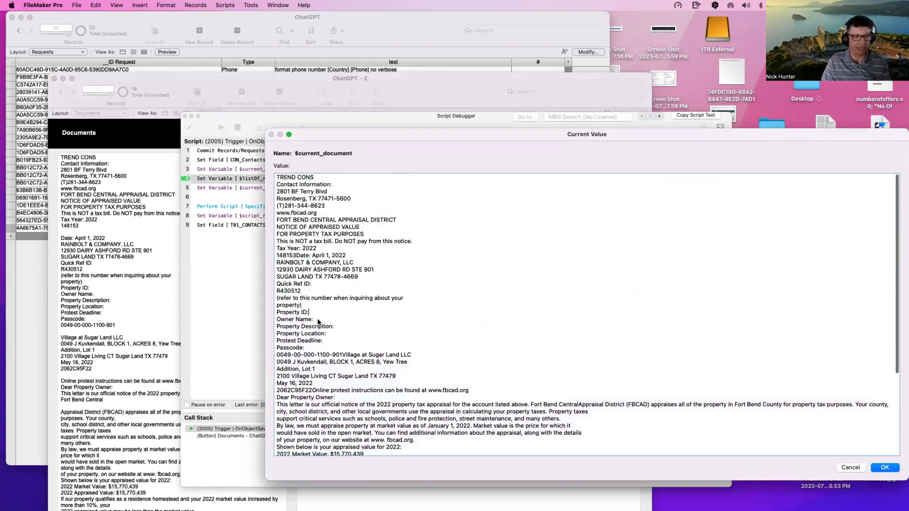
key(Escape)
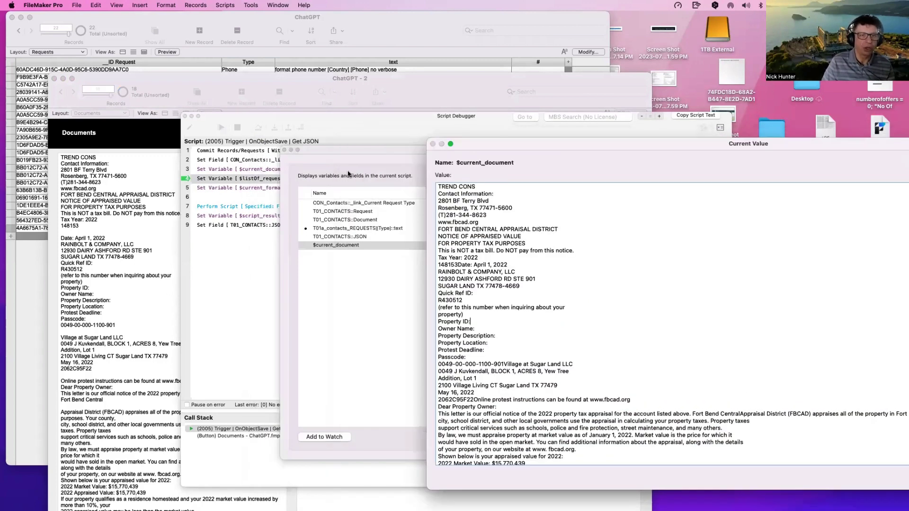
click(346, 230)
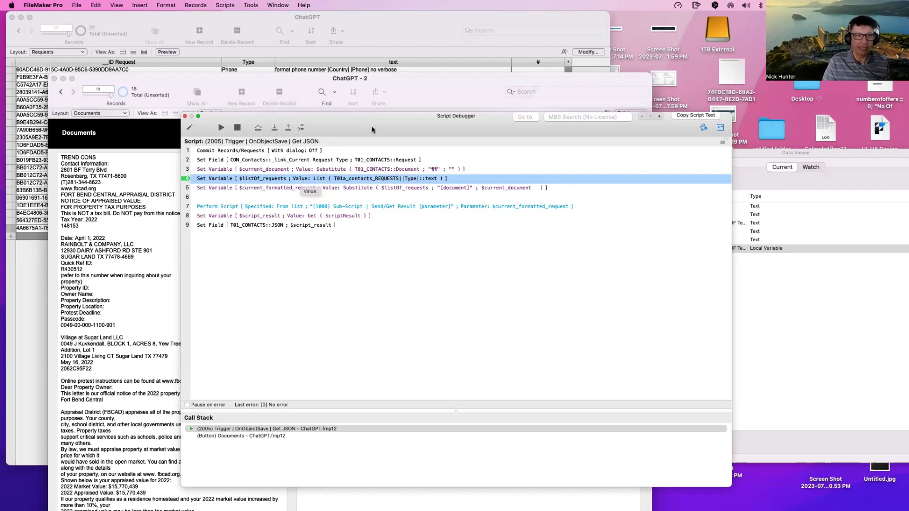
Step: Step to line 5 and view $listOf_requests, highlighting its [document] placeholder
drag(378, 121, 359, 127)
click(291, 141)
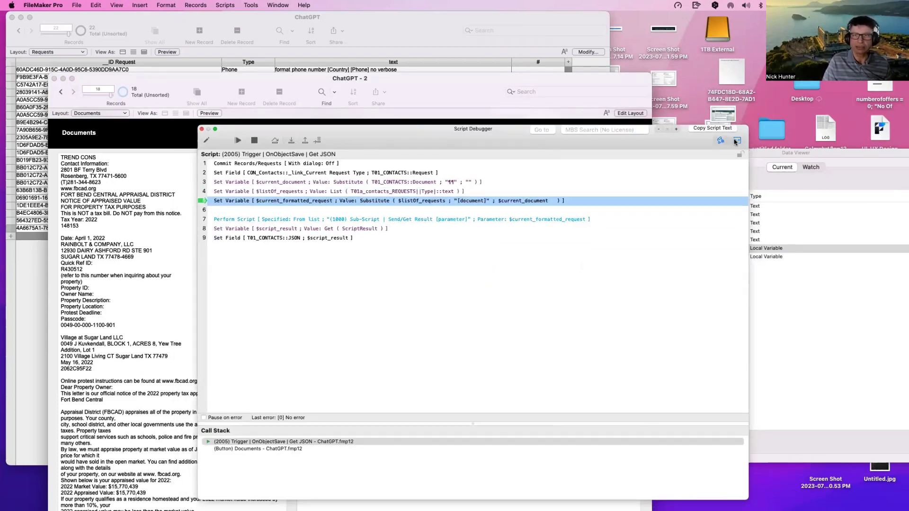
click(832, 315)
click(634, 261)
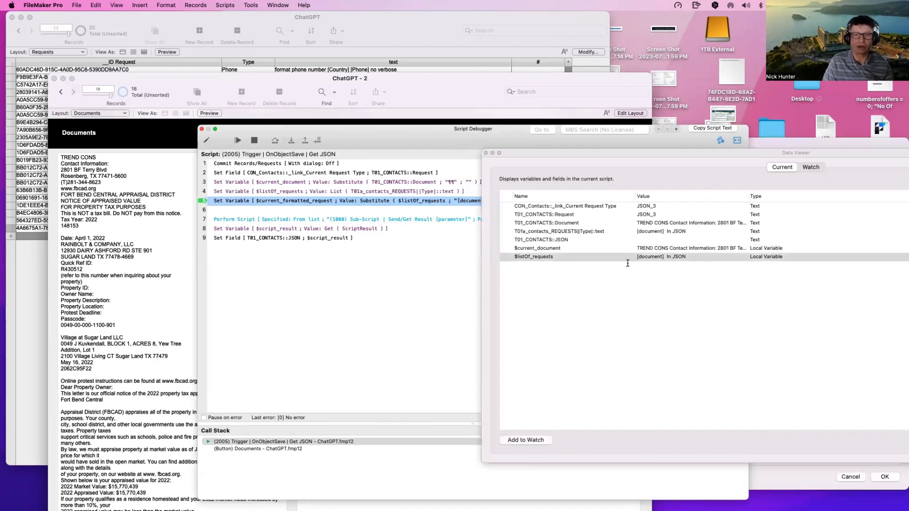
click(287, 190)
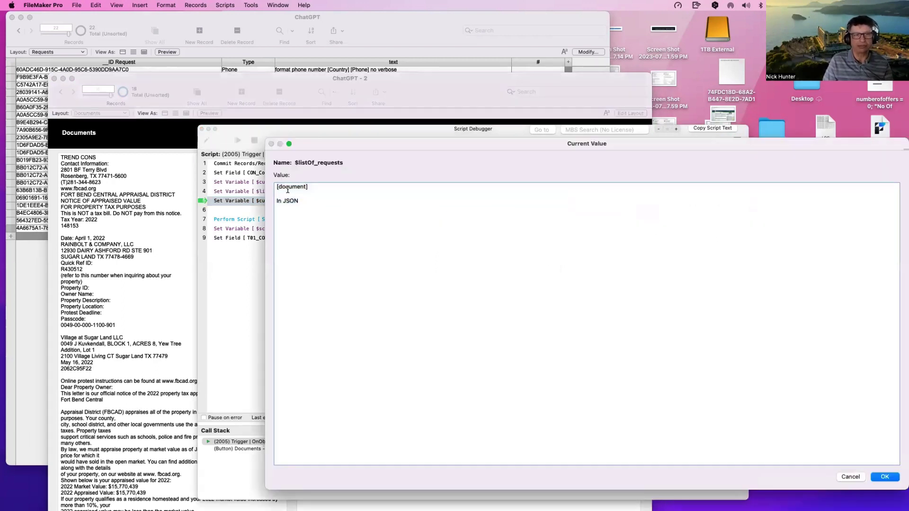
drag(315, 187, 264, 183)
click(291, 236)
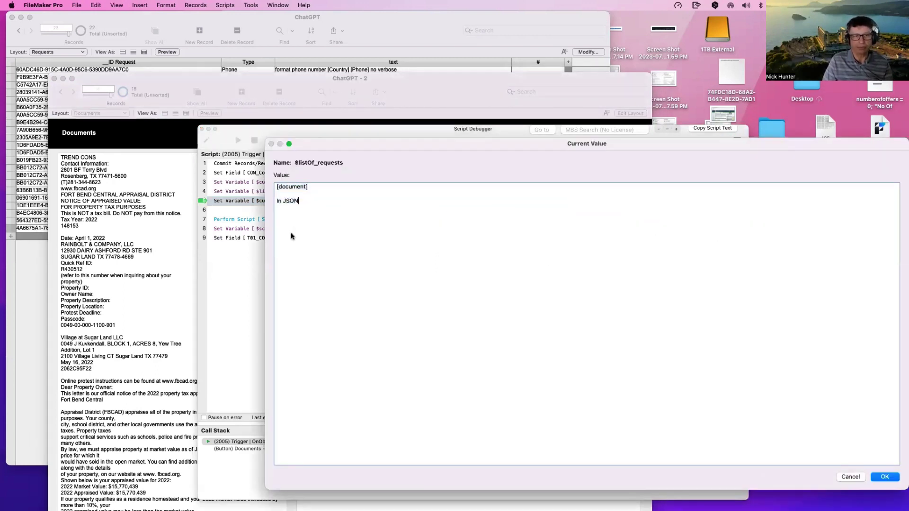
key(Escape)
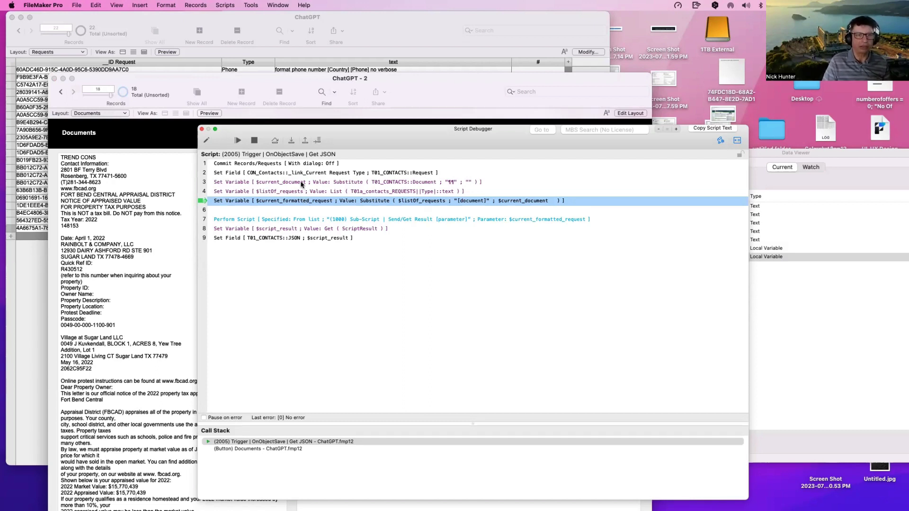
Step: Recheck $listOf_requests in the Data Viewer, confirming it holds "[document] In JSON"
click(247, 183)
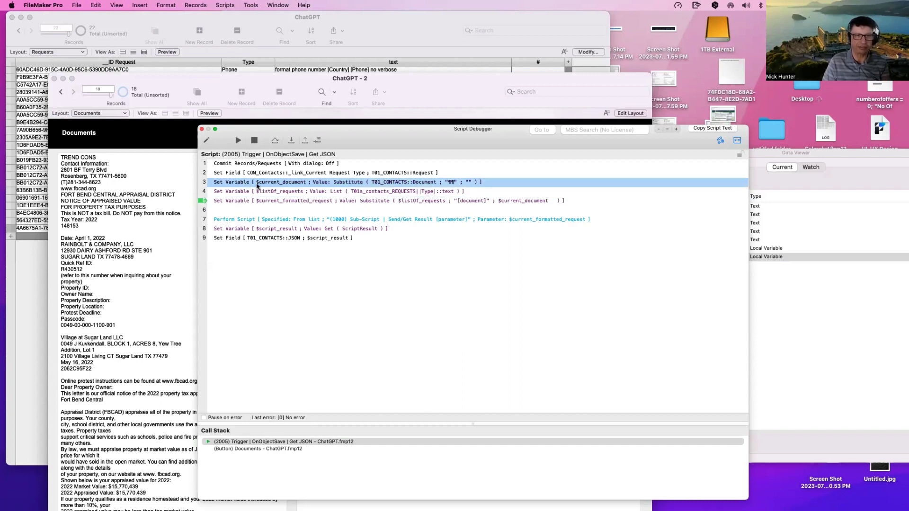
click(260, 201)
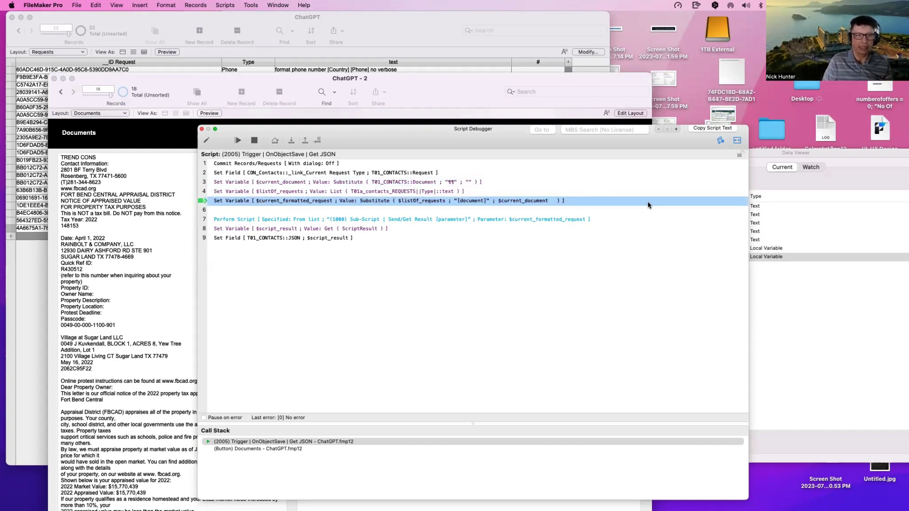
click(738, 141)
click(737, 141)
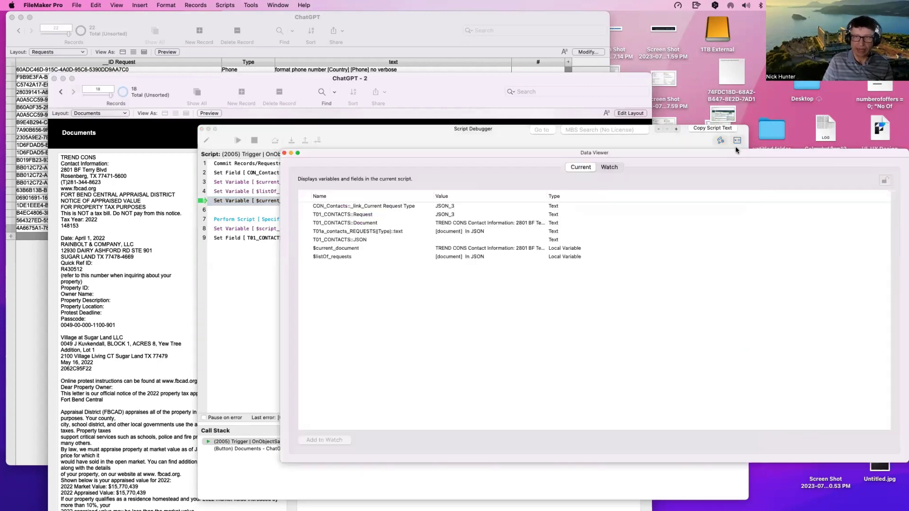
click(377, 257)
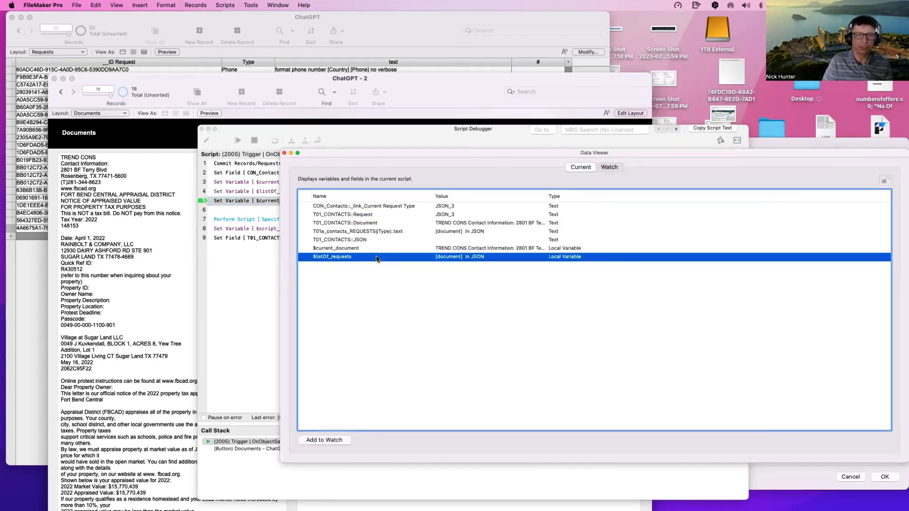
double_click(377, 257)
drag(313, 186, 269, 187)
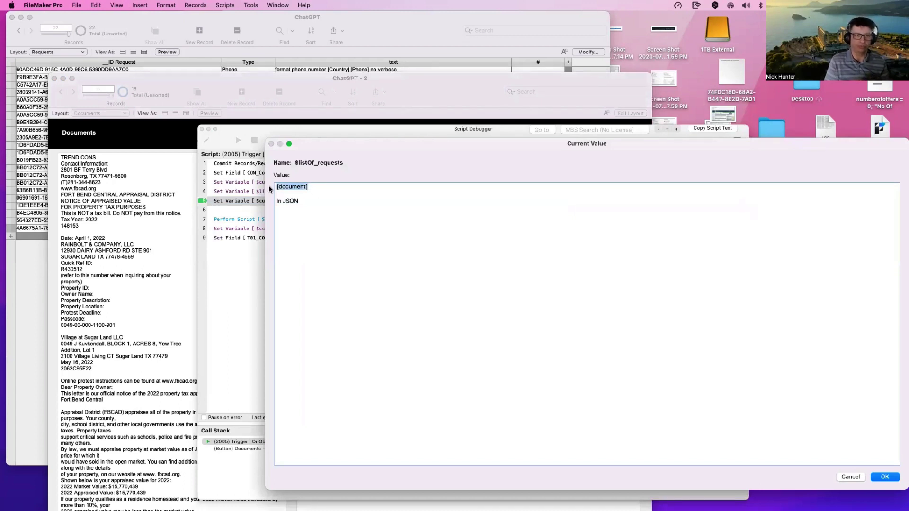
key(Escape)
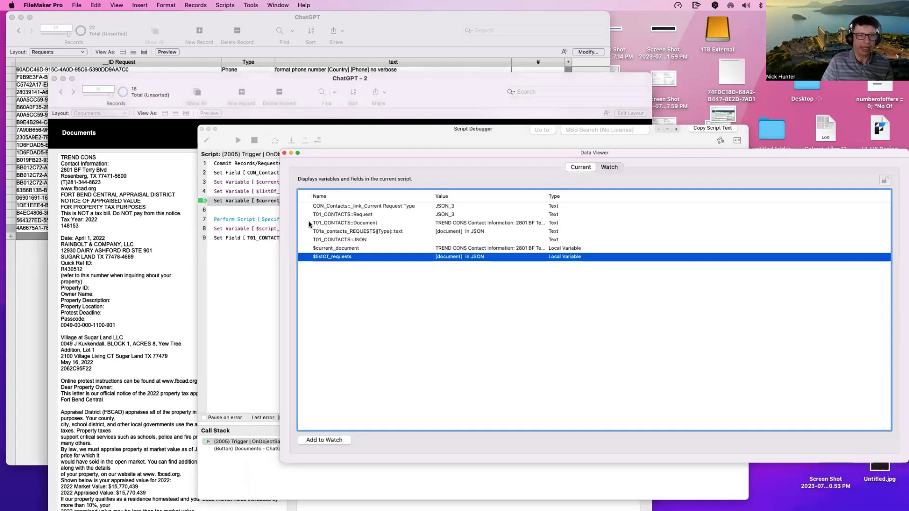
Step: Move the Data Viewer aside and select the $current_document line in the debugger
drag(329, 158, 564, 250)
click(239, 203)
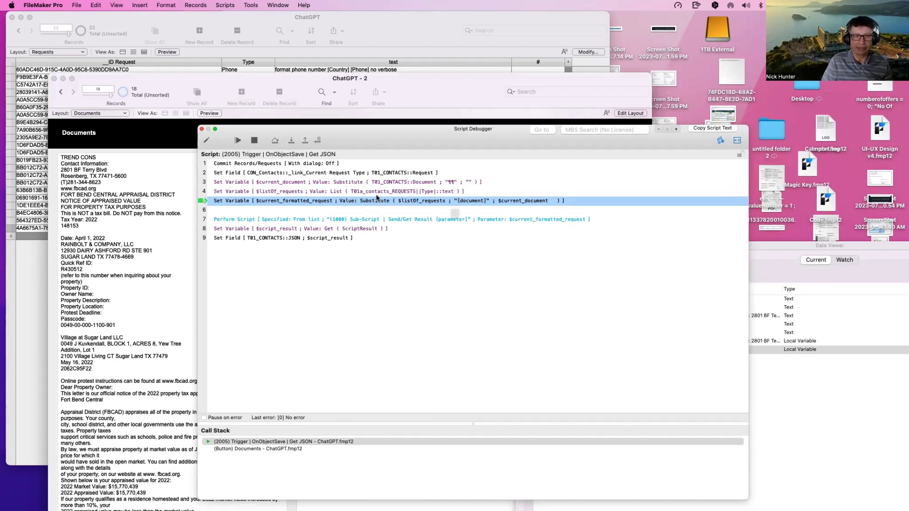
mouse_move(366, 194)
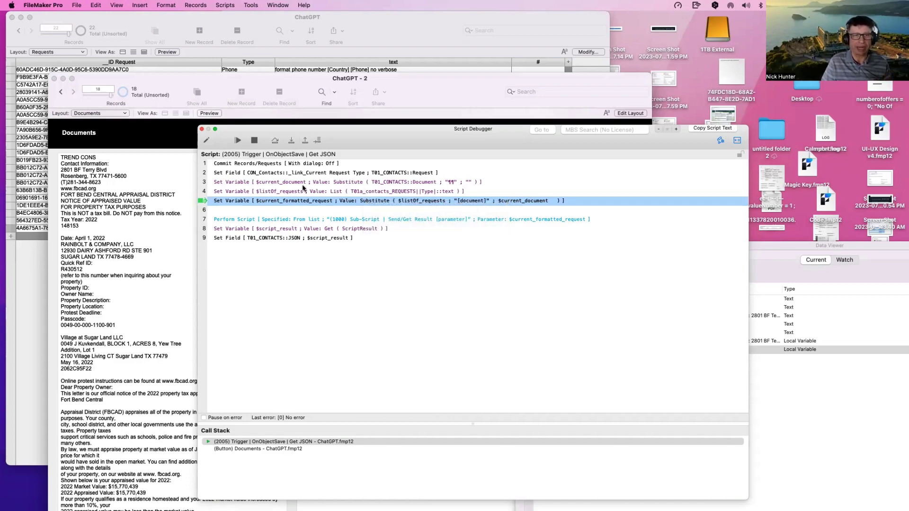
click(246, 185)
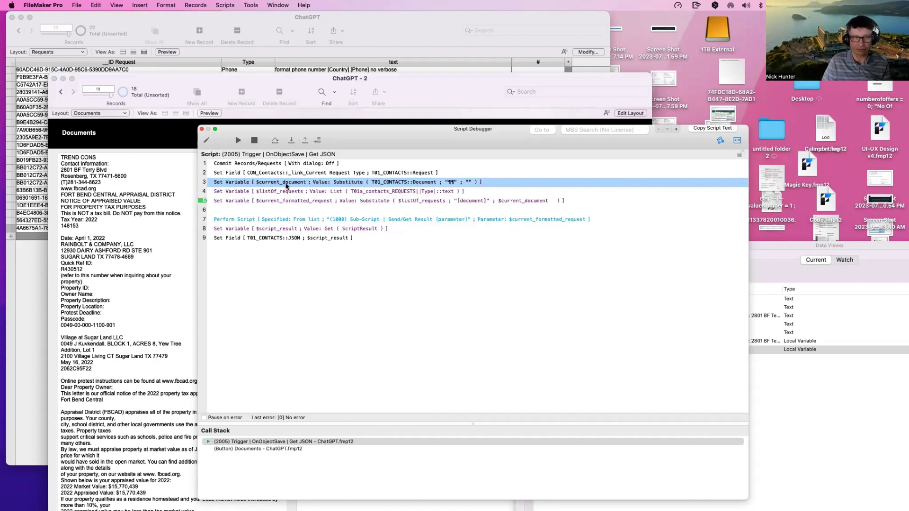
Step: Step to line 7 and open the full value of $current_formatted_request
click(291, 141)
click(291, 141)
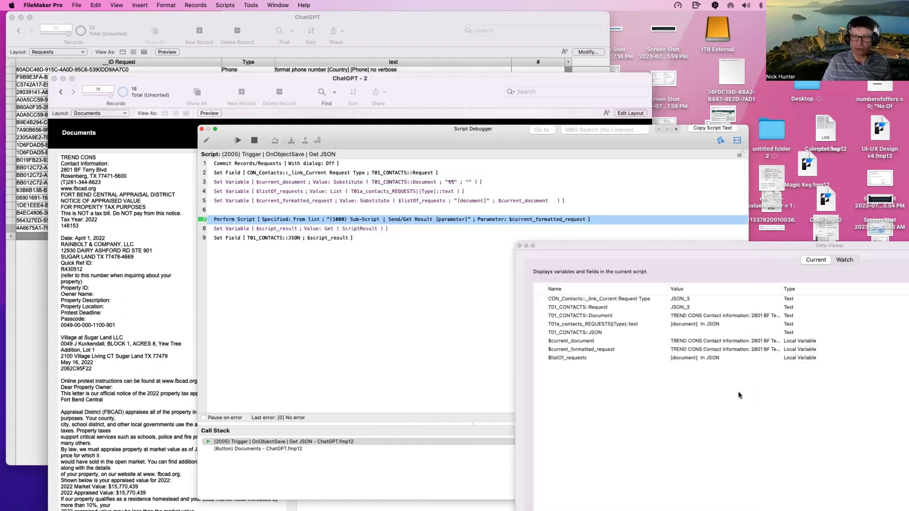
double_click(597, 351)
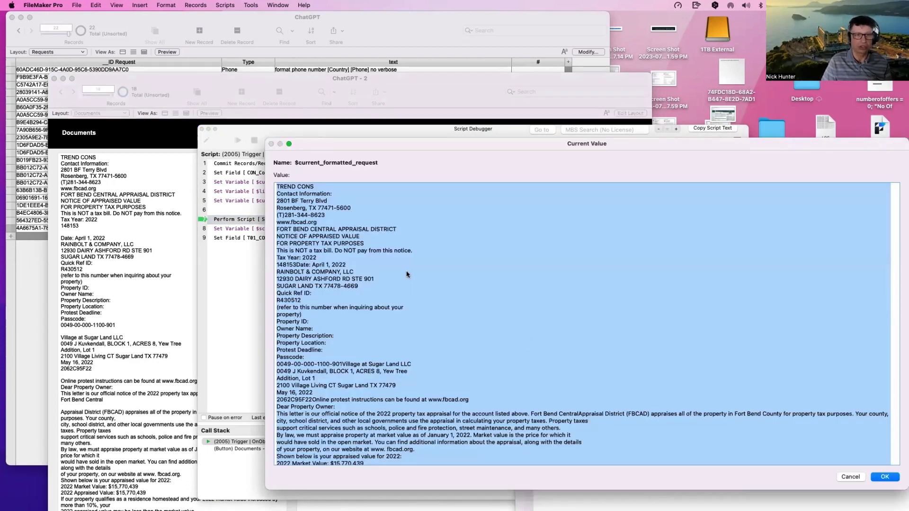
click(405, 274)
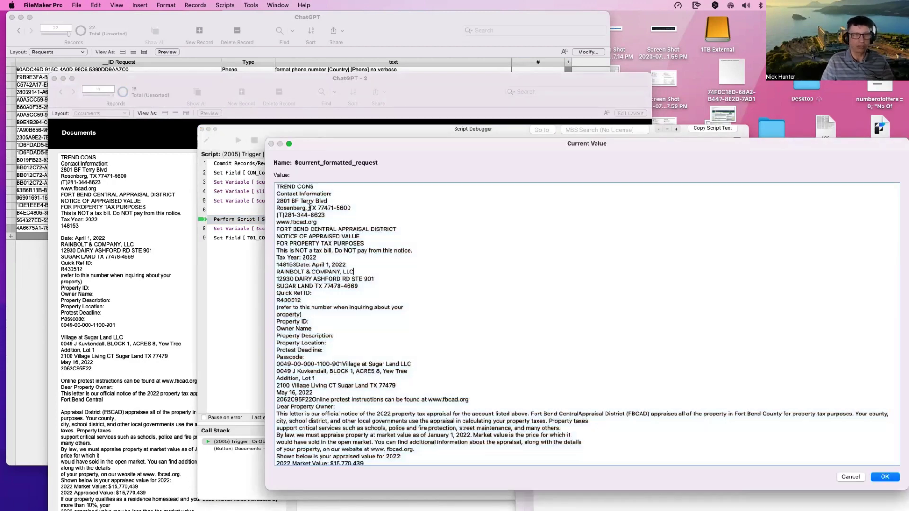
drag(339, 144, 435, 338)
Step: Scroll $current_formatted_request to its end, confirming it finishes with "In JSON", then close it
drag(596, 336, 612, 366)
drag(521, 389, 329, 131)
scroll(394, 269, down, 5)
scroll(395, 268, down, 3)
drag(216, 421, 182, 423)
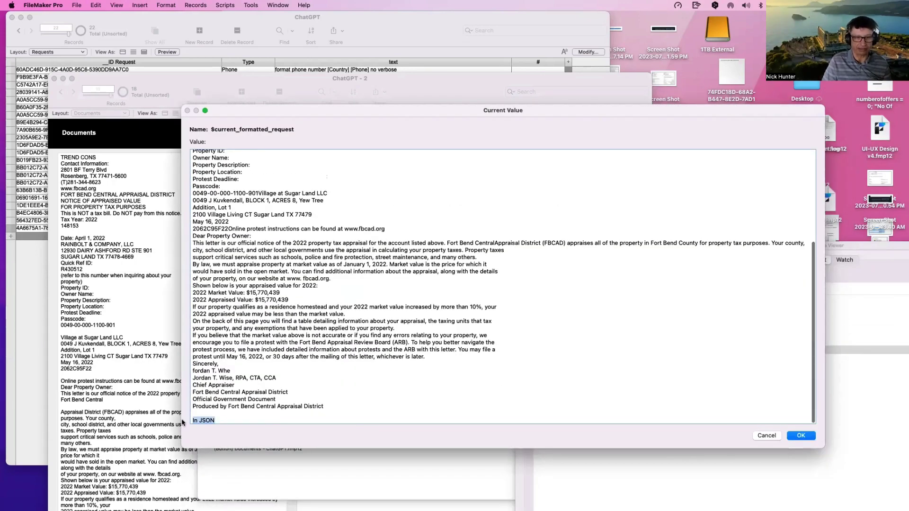
scroll(208, 164, up, 6)
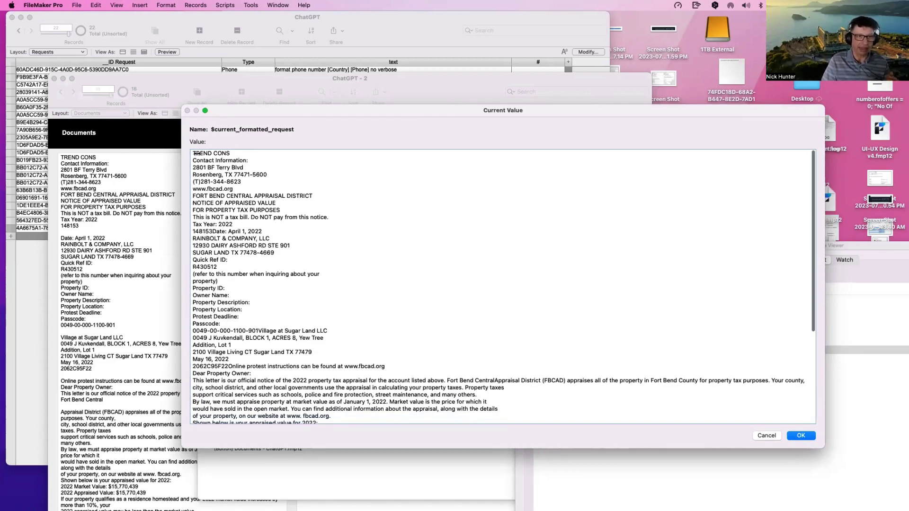
scroll(204, 350, down, 6)
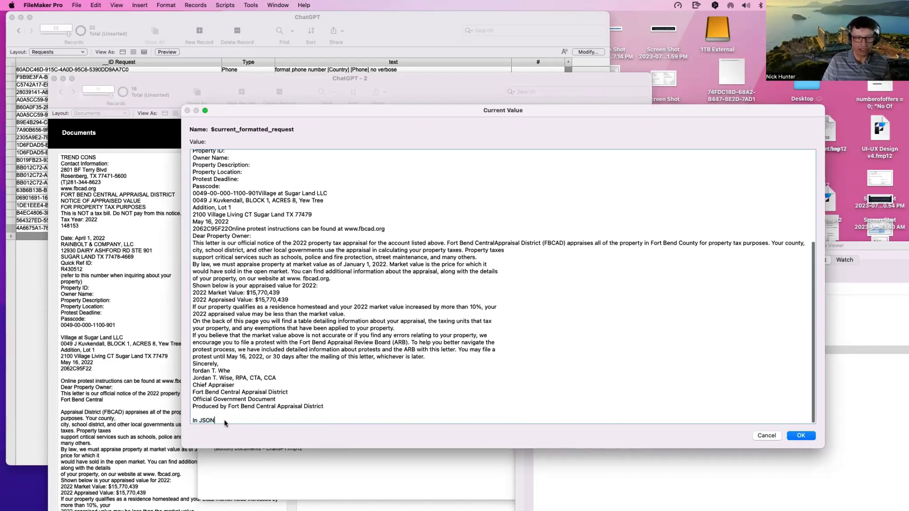
click(795, 438)
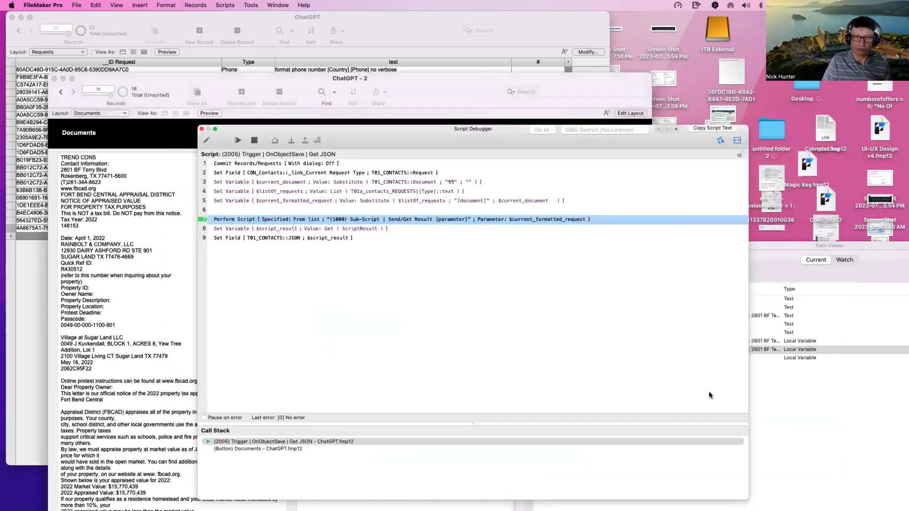
Step: Step into the Send/Get Result subscript through the $temp line and token check
click(292, 140)
click(291, 141)
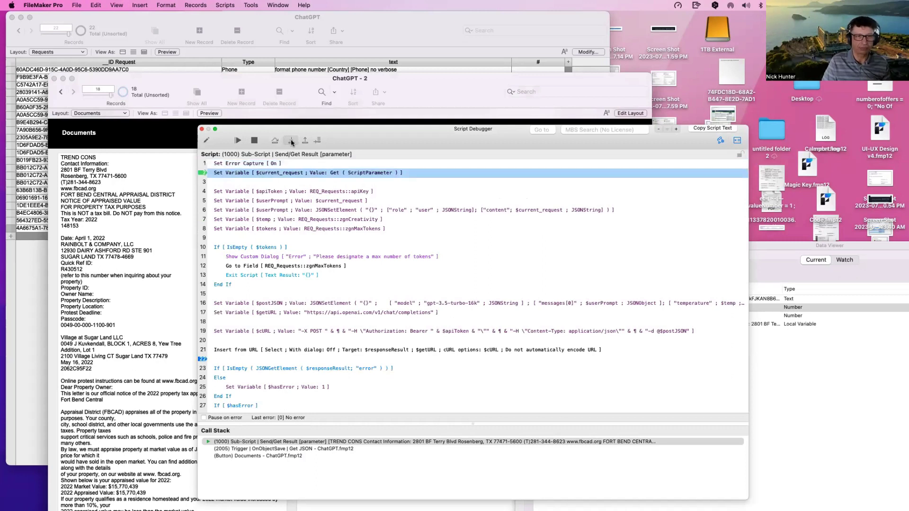
click(291, 141)
click(291, 141)
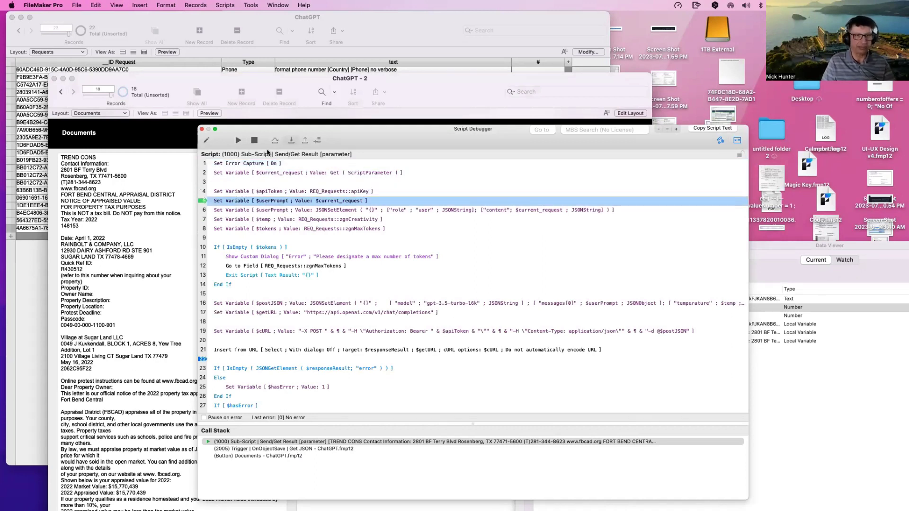
click(291, 140)
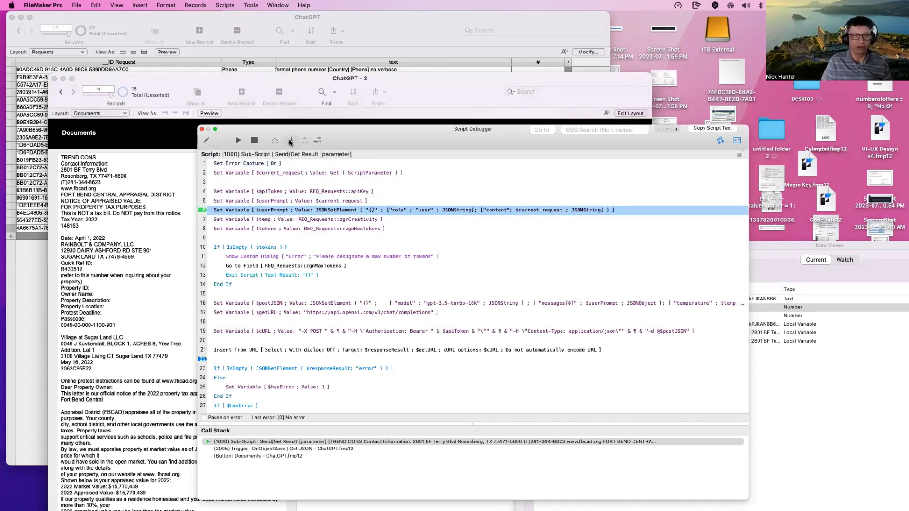
click(291, 140)
click(291, 140)
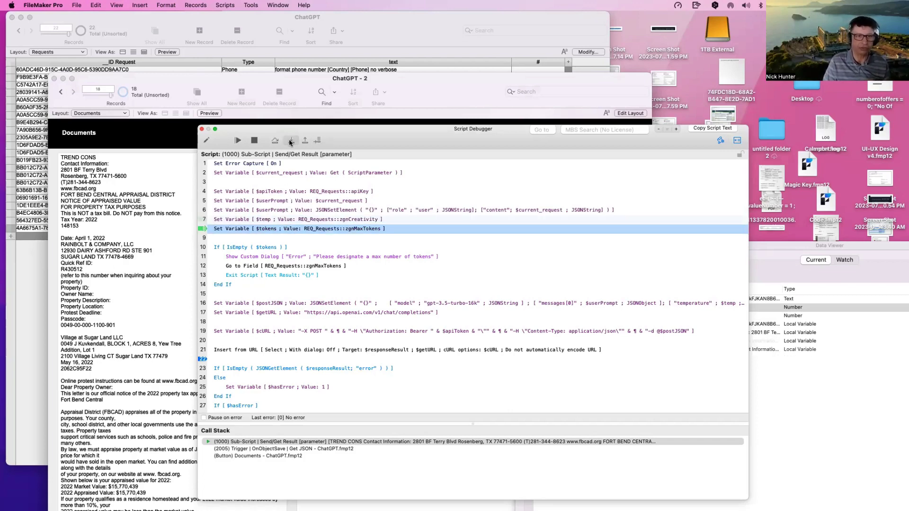
click(291, 141)
click(291, 140)
Step: Step through request JSON, $getURL, cURL options and Insert from URL, then show variables
click(292, 141)
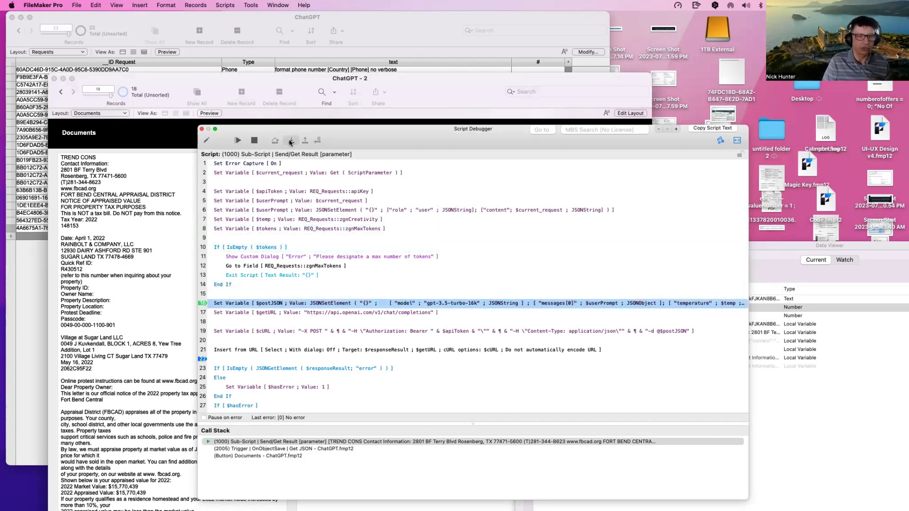
click(291, 141)
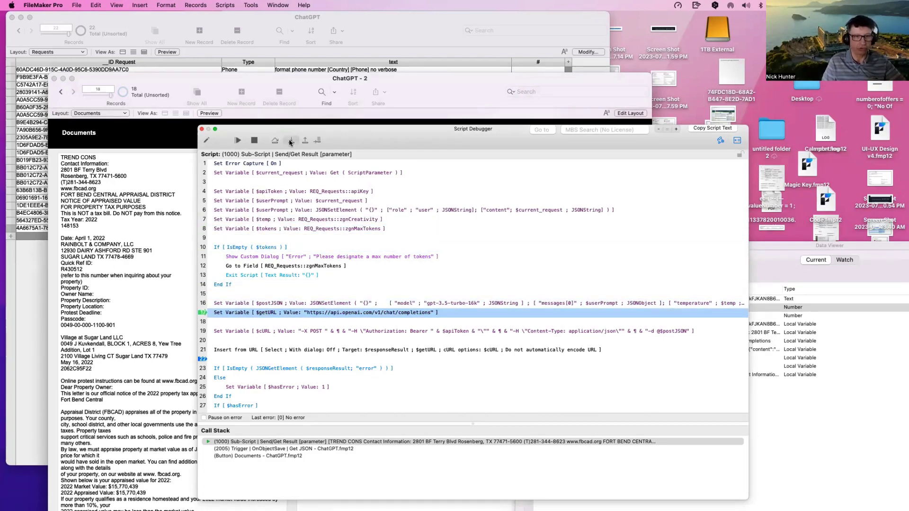
click(291, 141)
click(291, 141)
click(291, 141)
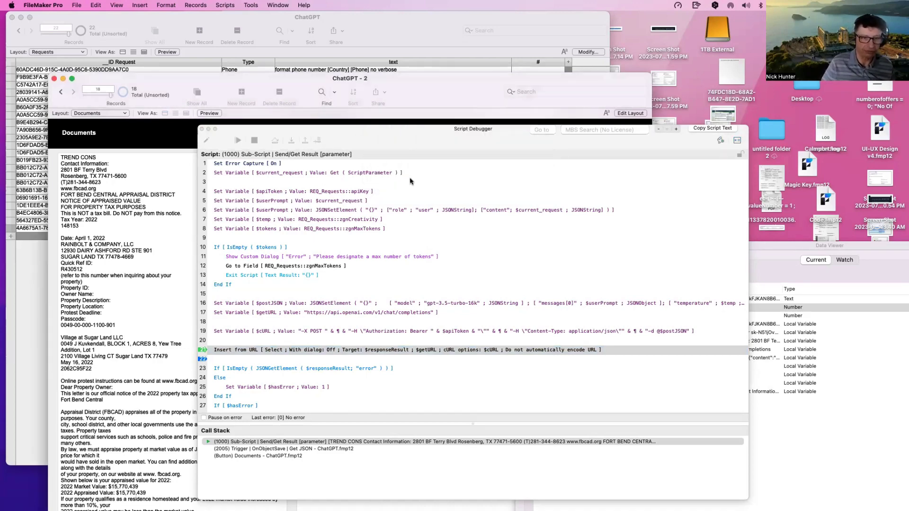
click(720, 140)
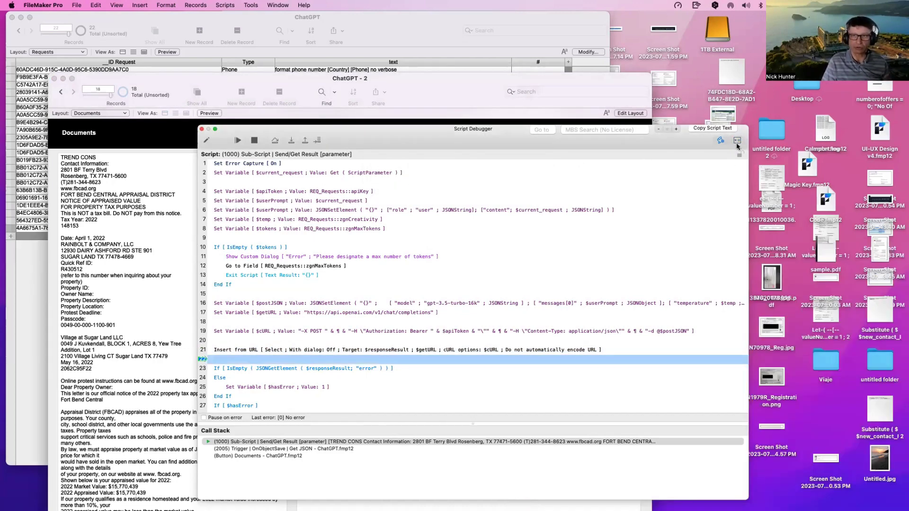
click(737, 140)
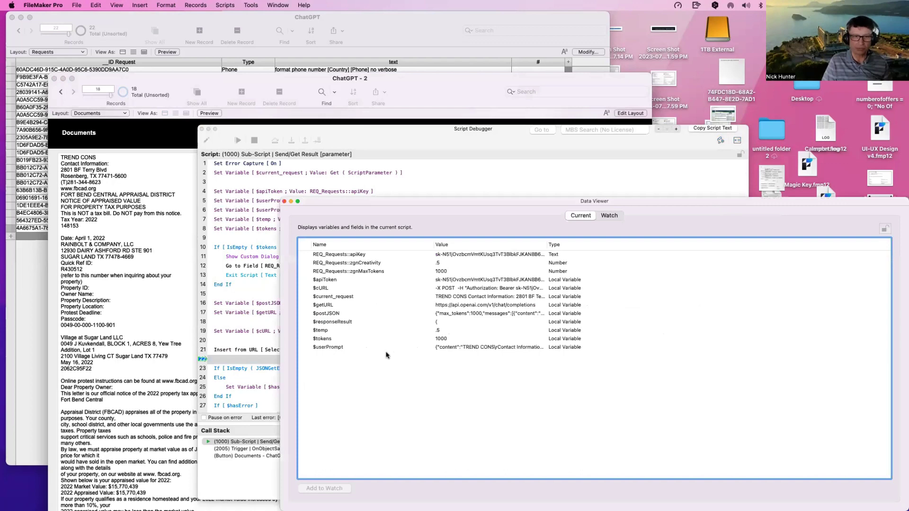
Step: Inspect the full $responseResult value in the Data Viewer
click(347, 324)
double_click(346, 325)
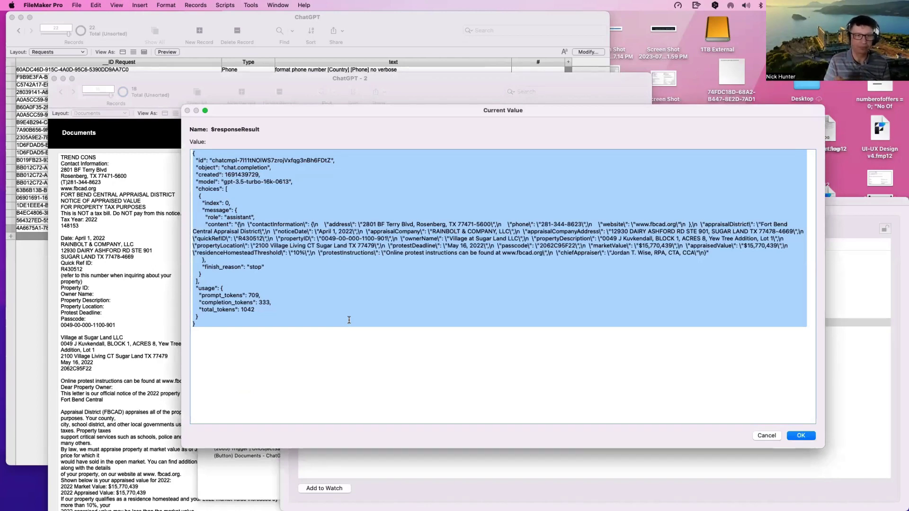
key(Escape)
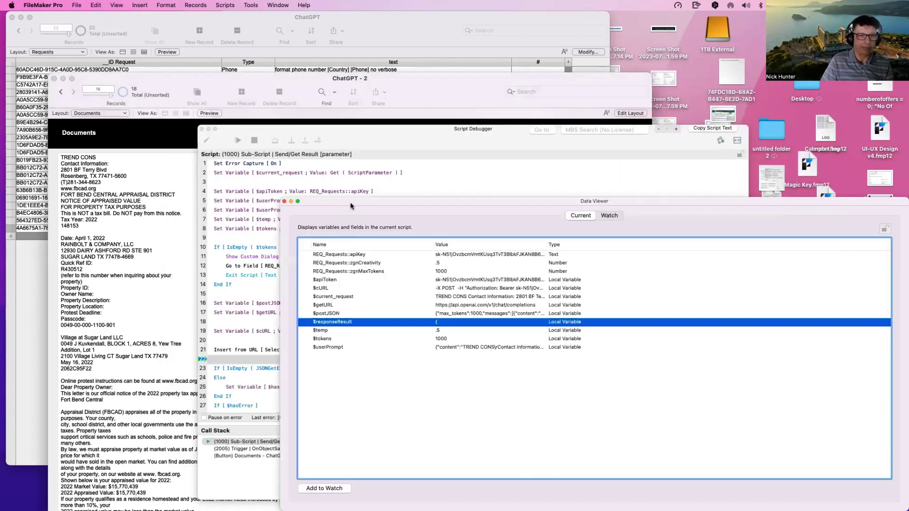
Step: Step past both error checks to line 31, which sets $text, and open the script for editing
drag(374, 206, 541, 206)
drag(295, 142, 248, 91)
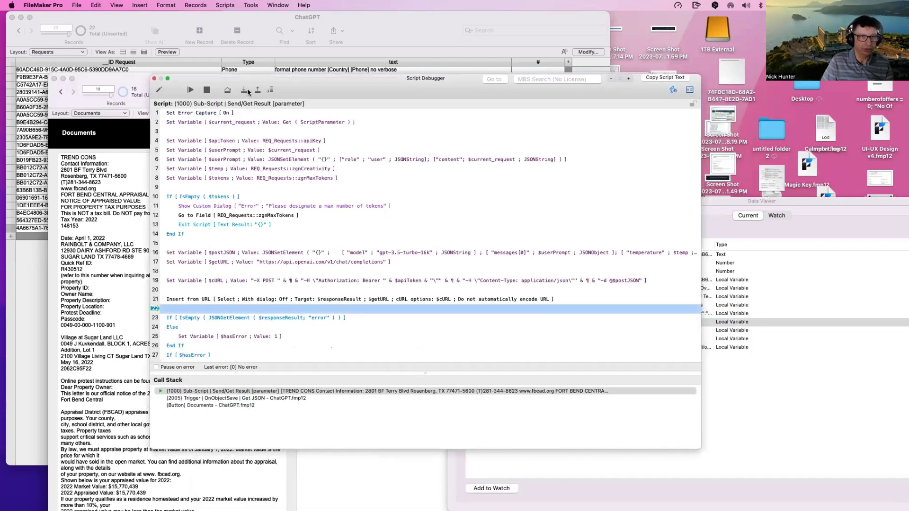
click(244, 91)
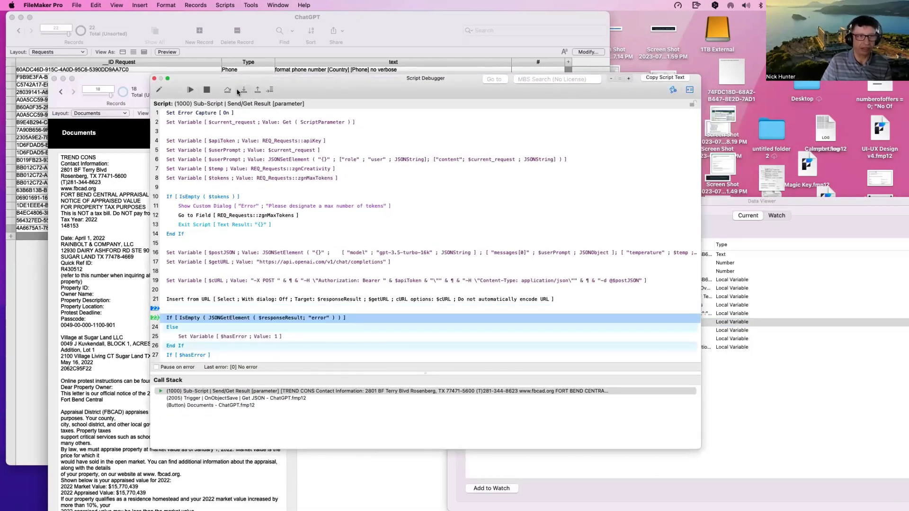
click(244, 91)
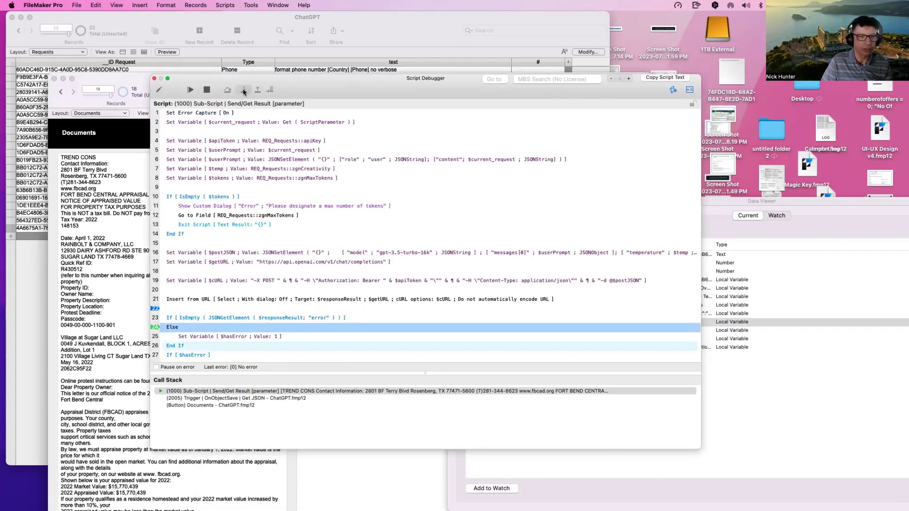
click(245, 91)
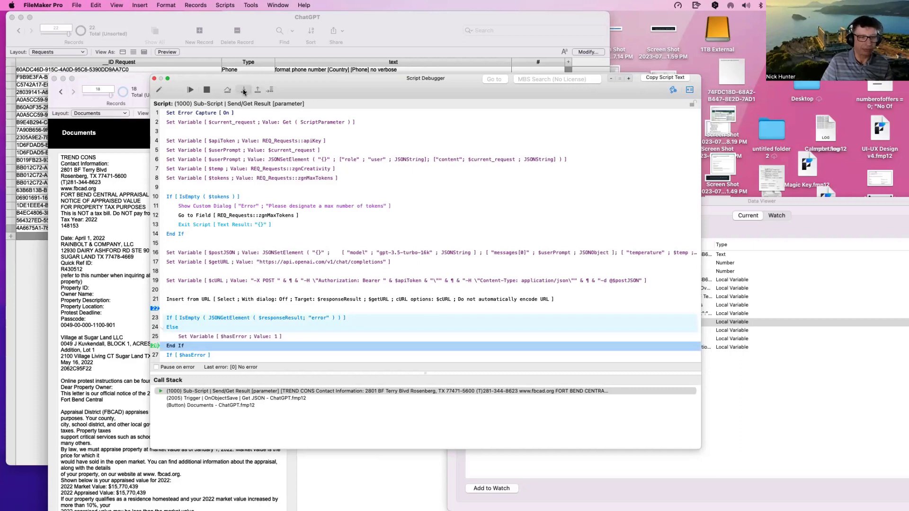
click(244, 91)
click(244, 91)
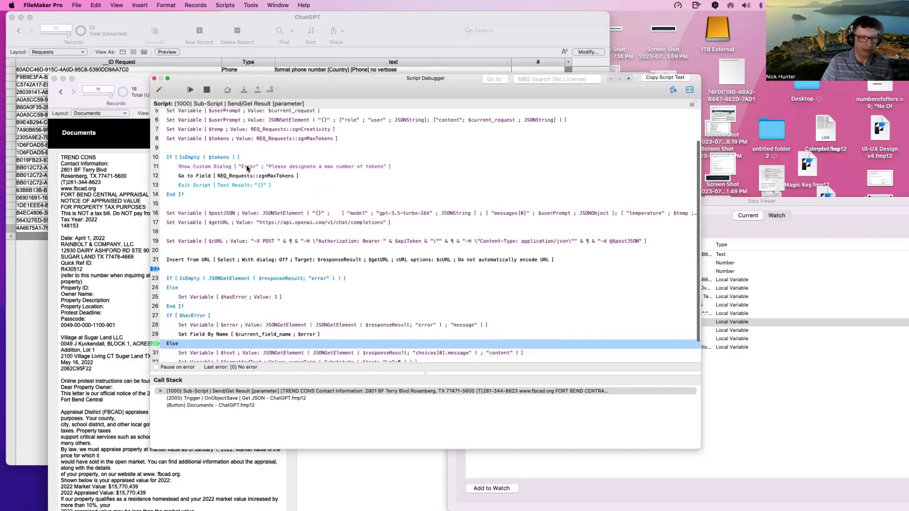
click(247, 90)
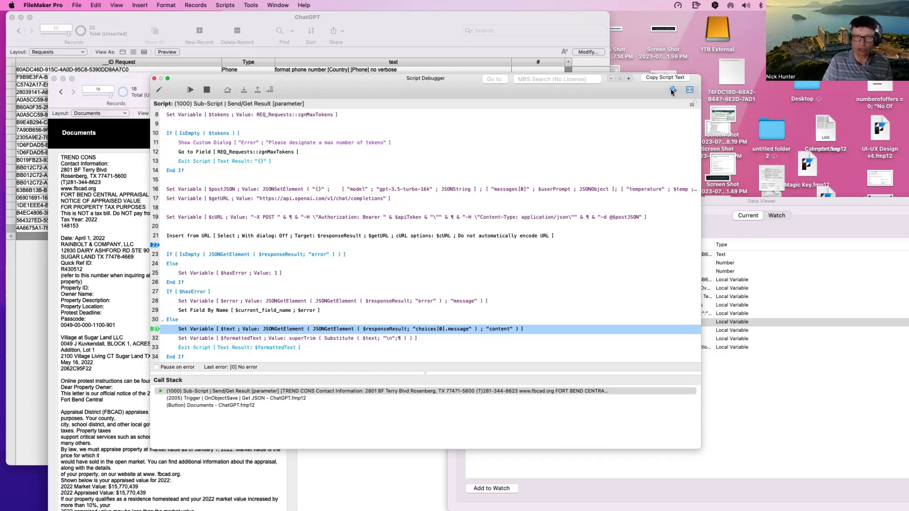
click(159, 90)
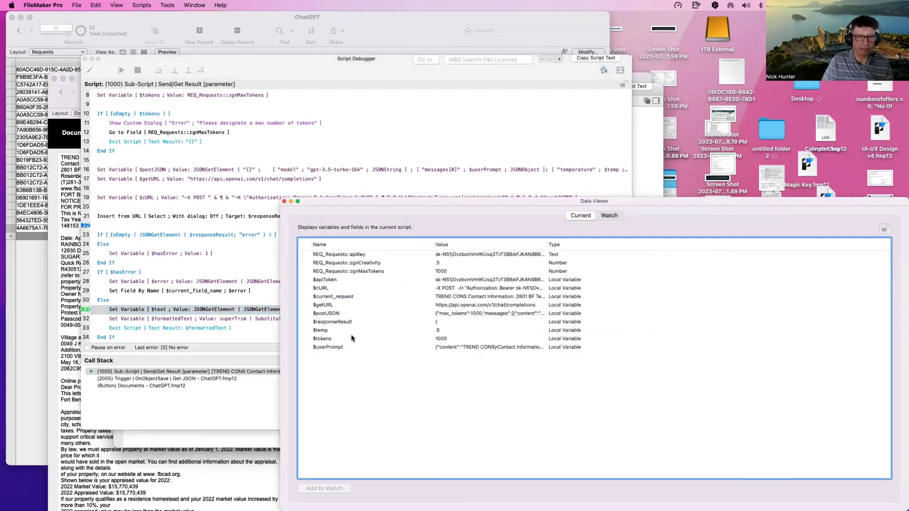
Step: Review the $responseResult JSON, selecting the message from the role line to the homestead threshold
double_click(341, 322)
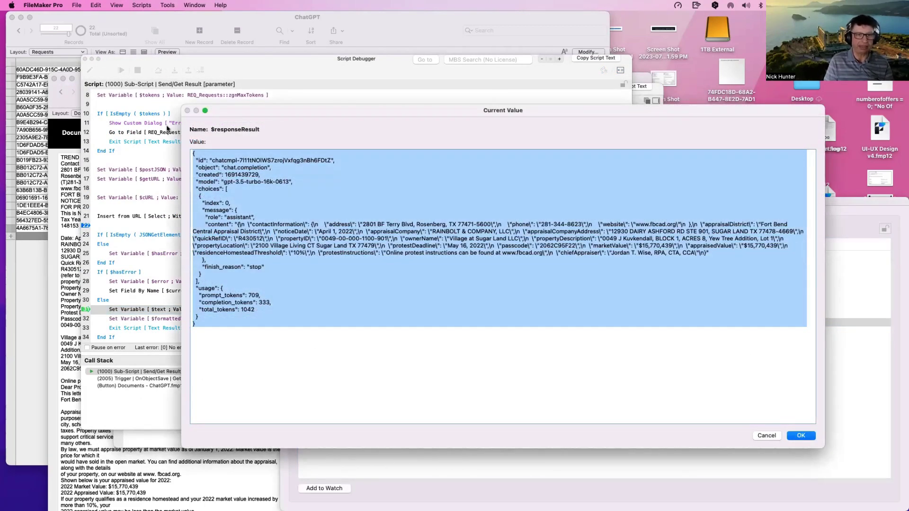
click(238, 239)
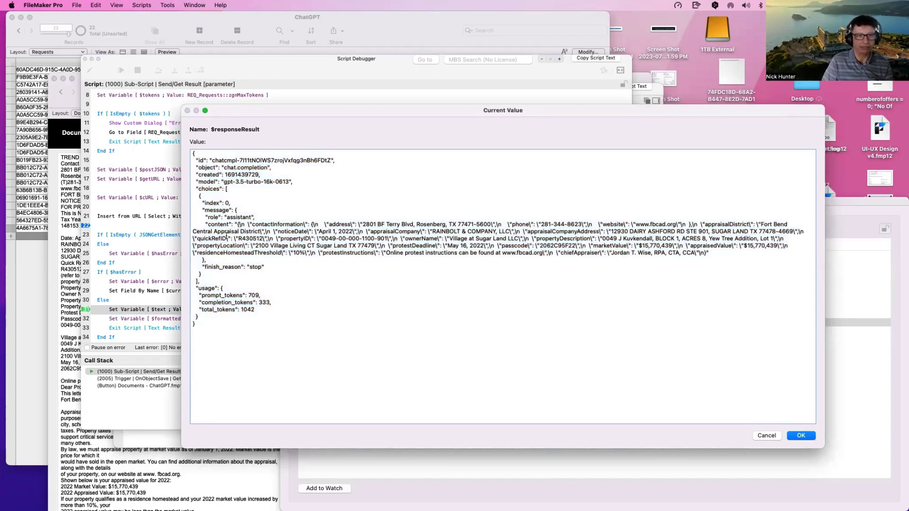
drag(226, 236, 277, 287)
drag(290, 253, 159, 217)
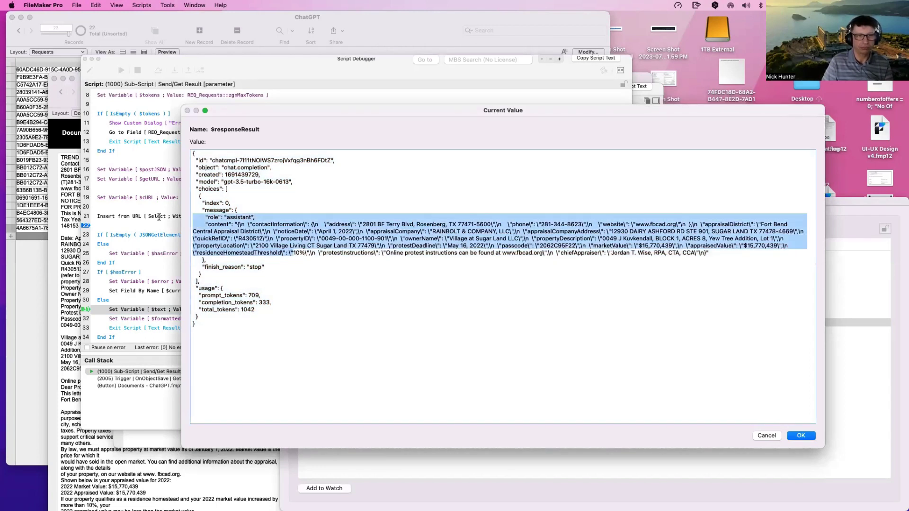
click(767, 435)
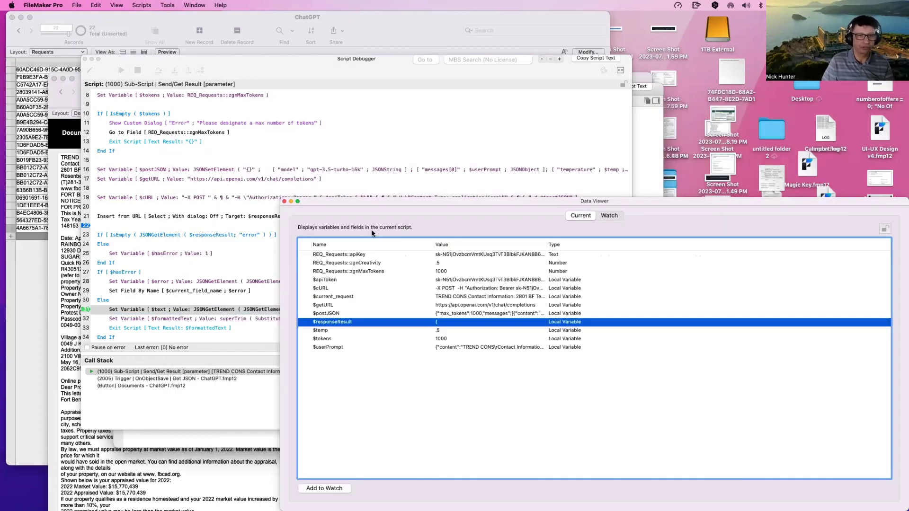
Step: Add the watch expression JSONGetElement($responseResult; choices[0].message content) to the Watch list
click(616, 216)
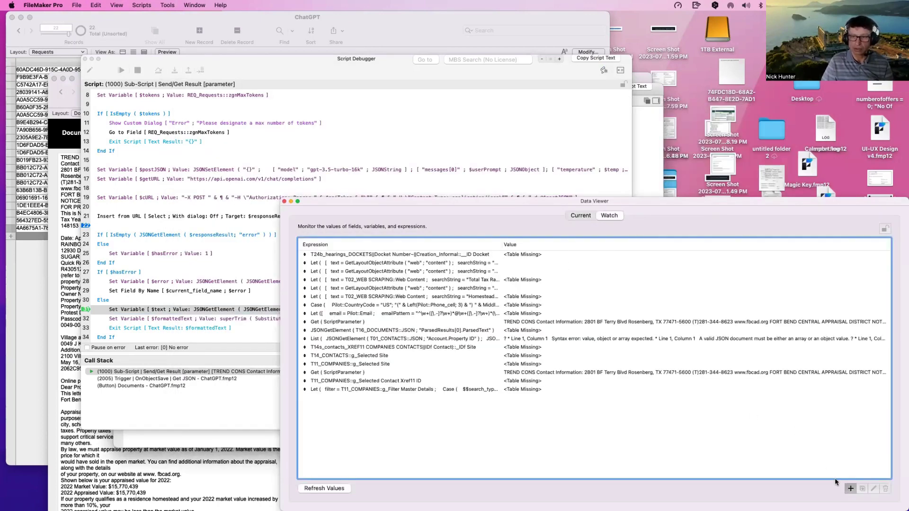
double_click(430, 234)
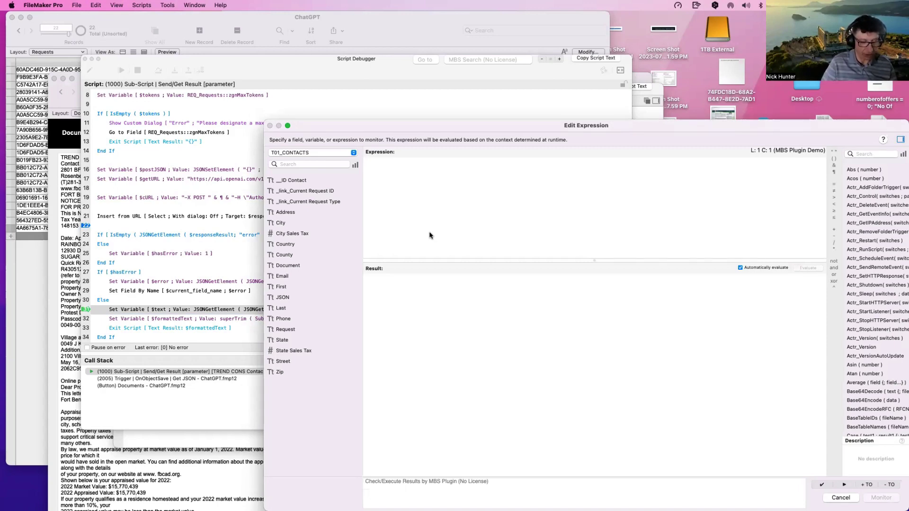
text(JSONGetElement ( JSONGetElement ( $responseResult; "choices[0].message" ) ; "content" ))
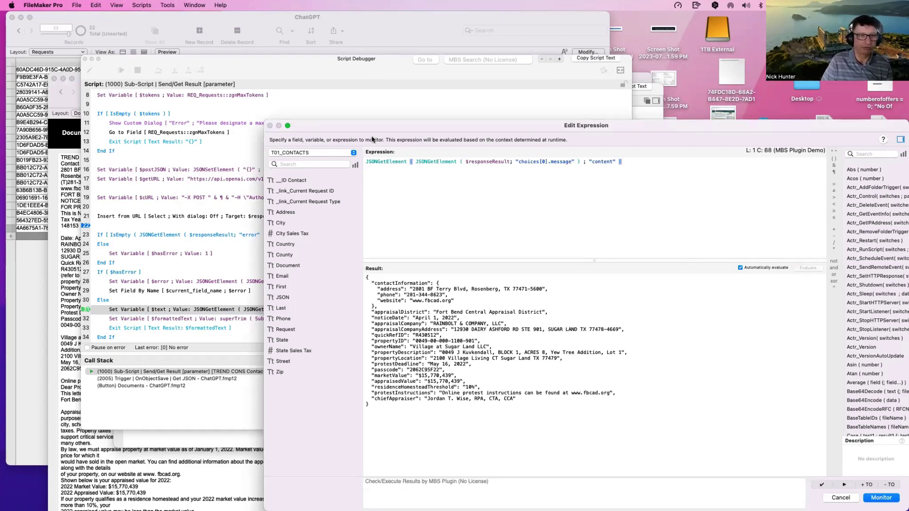
drag(376, 127, 213, 94)
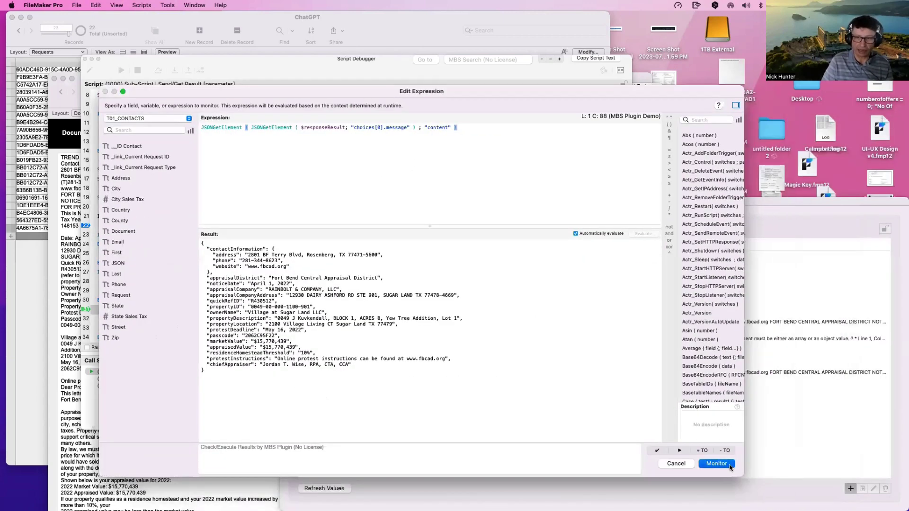
click(716, 464)
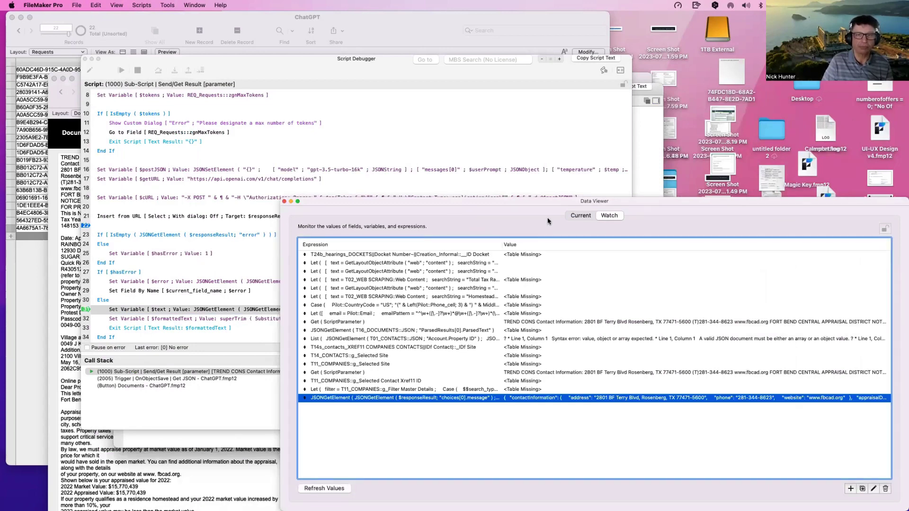
Step: Recheck $responseResult in Current variables and select its entire content string value
click(581, 215)
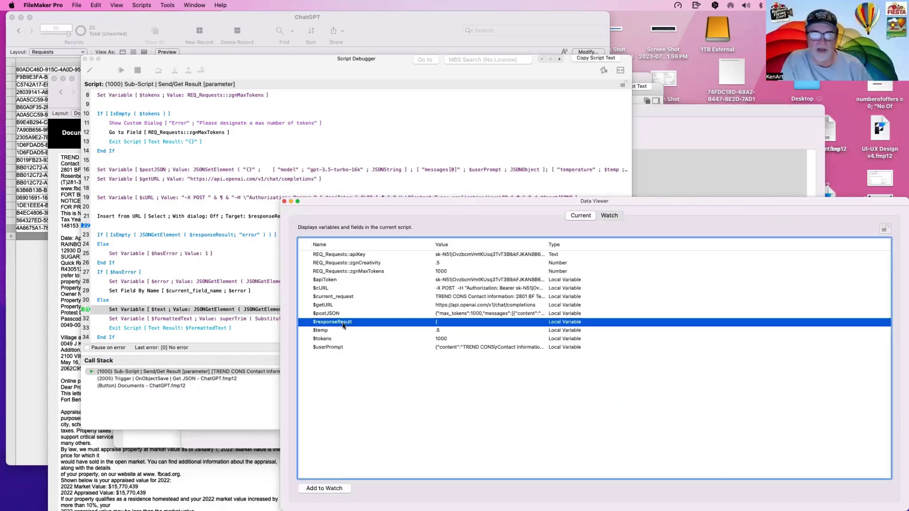
double_click(344, 322)
drag(351, 384, 155, 130)
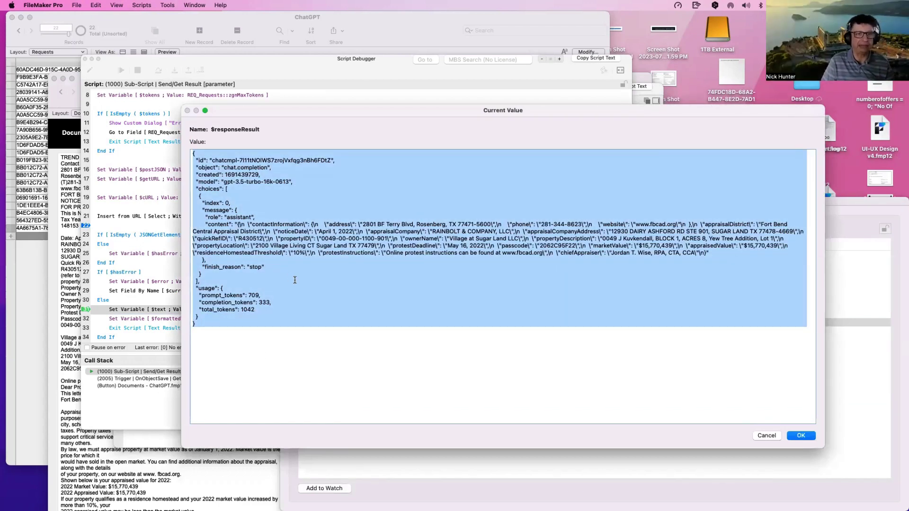
click(236, 227)
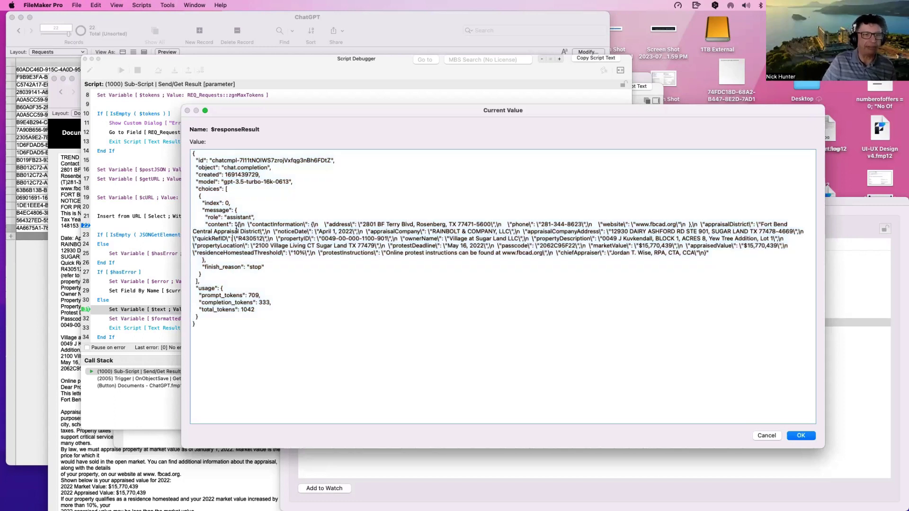
drag(237, 225, 708, 256)
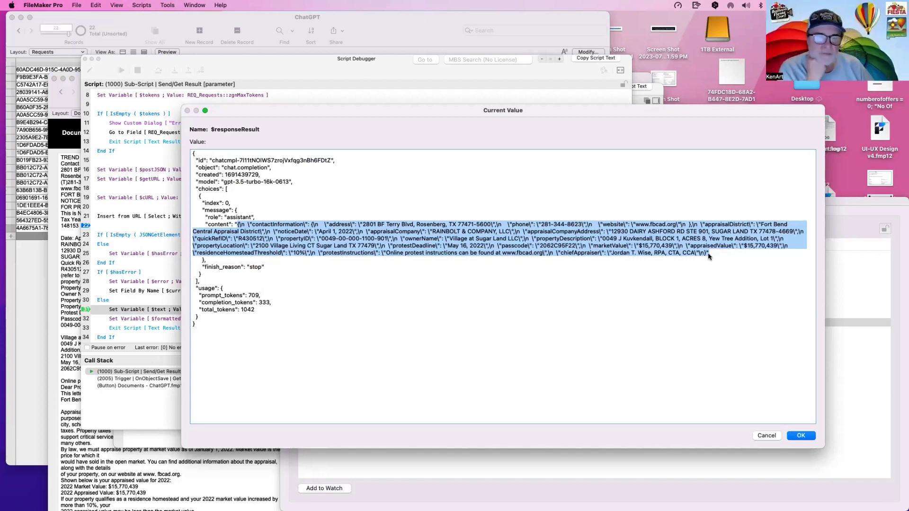
key(Return)
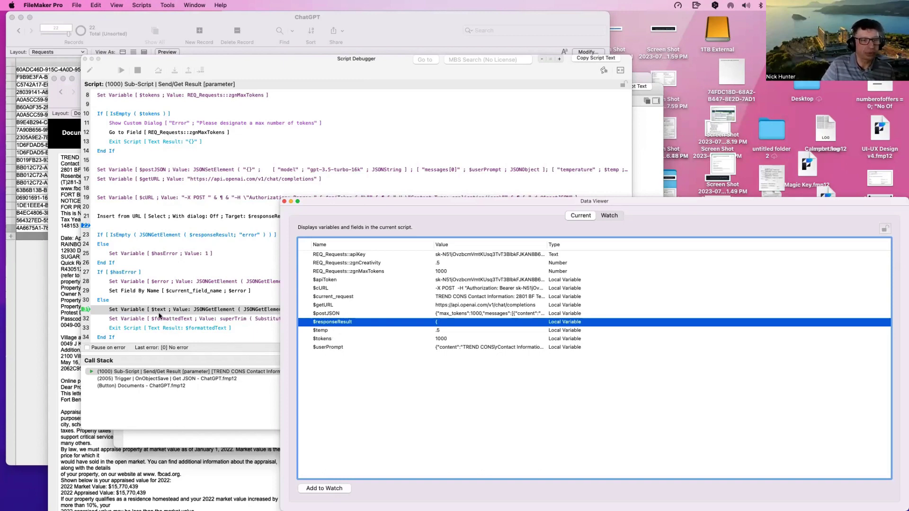
drag(387, 202, 577, 202)
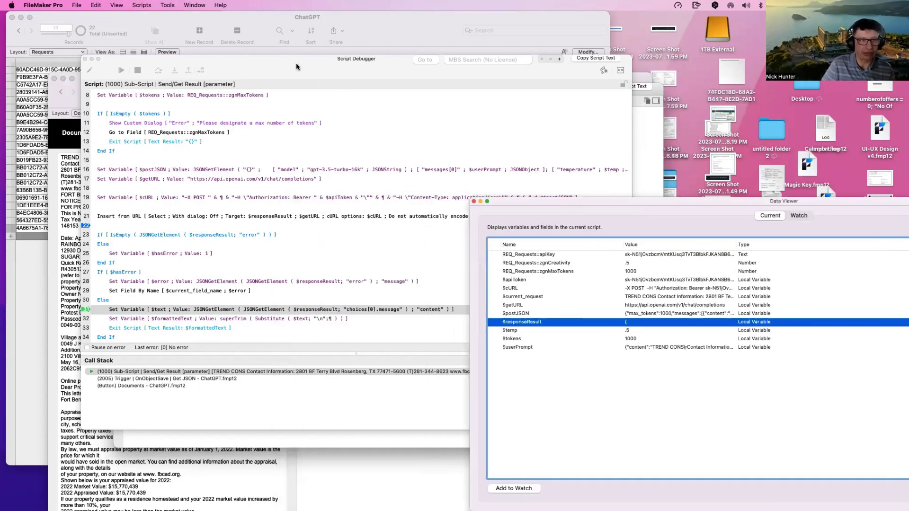
click(179, 77)
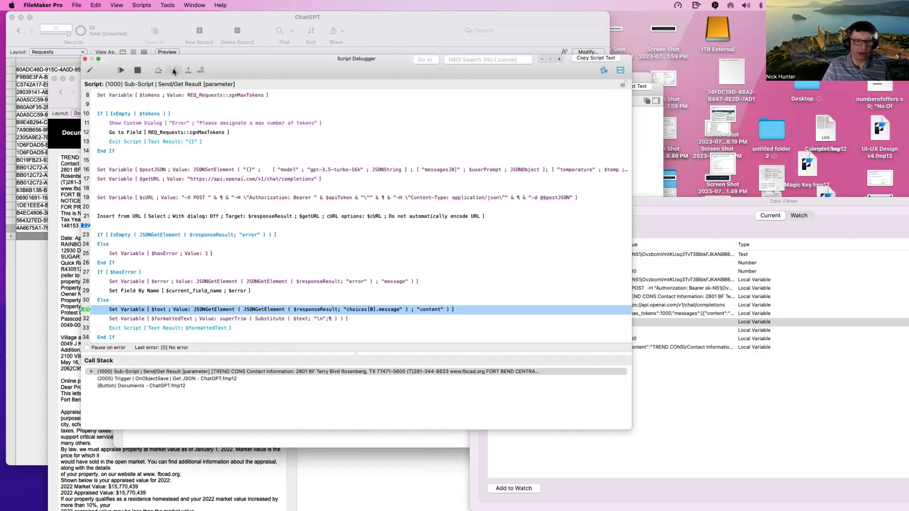
click(174, 71)
click(714, 372)
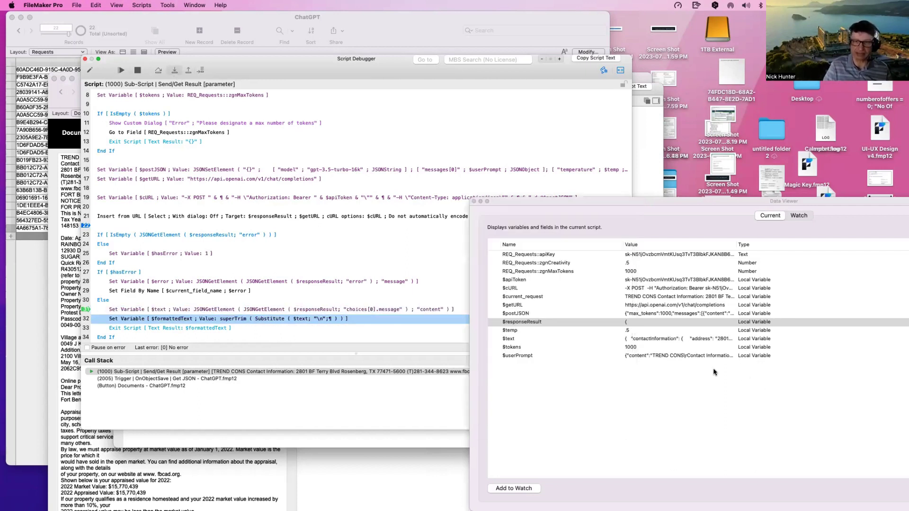
double_click(622, 340)
click(549, 350)
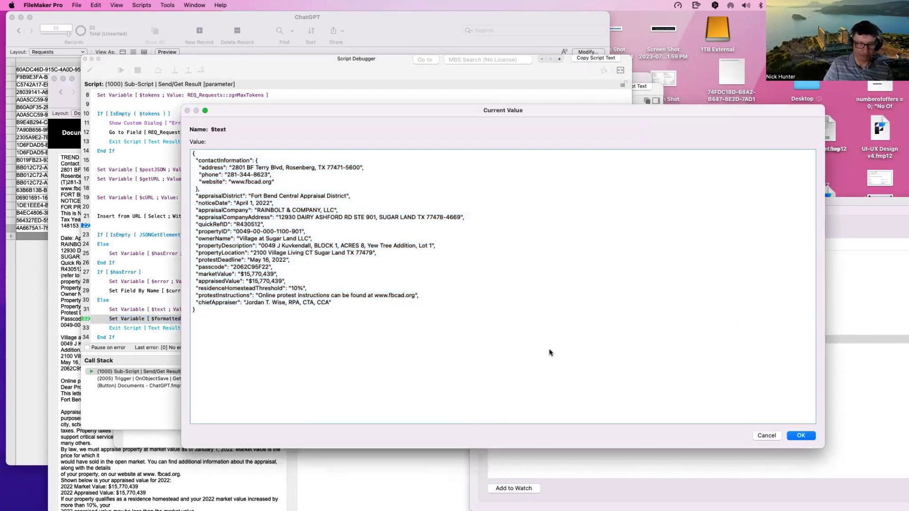
key(Escape)
click(340, 257)
click(270, 337)
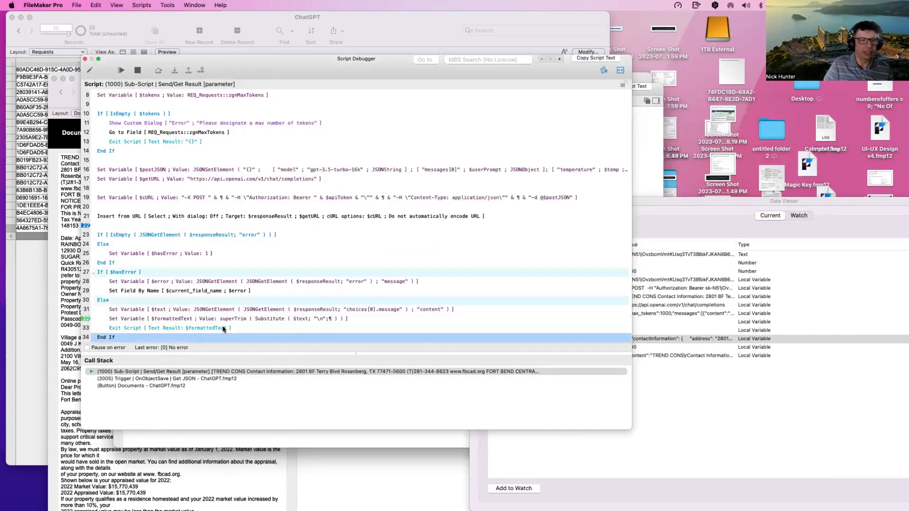
click(227, 323)
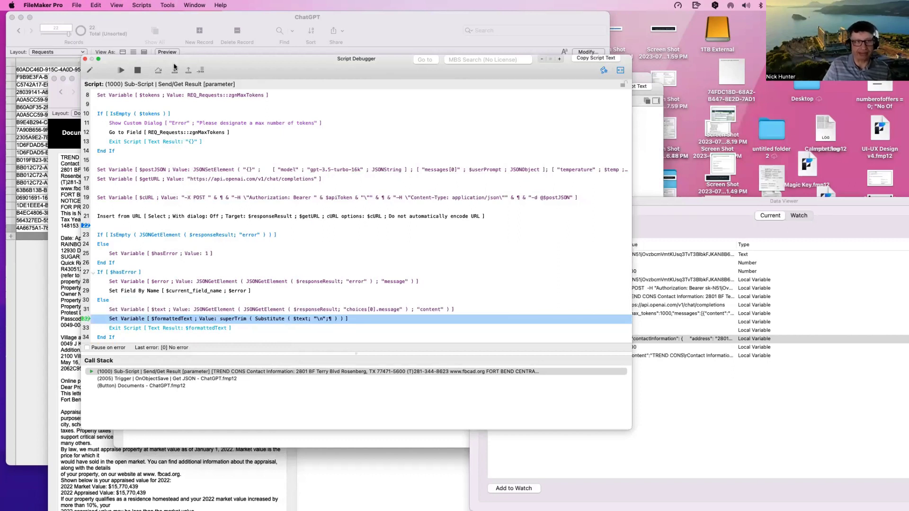
click(175, 70)
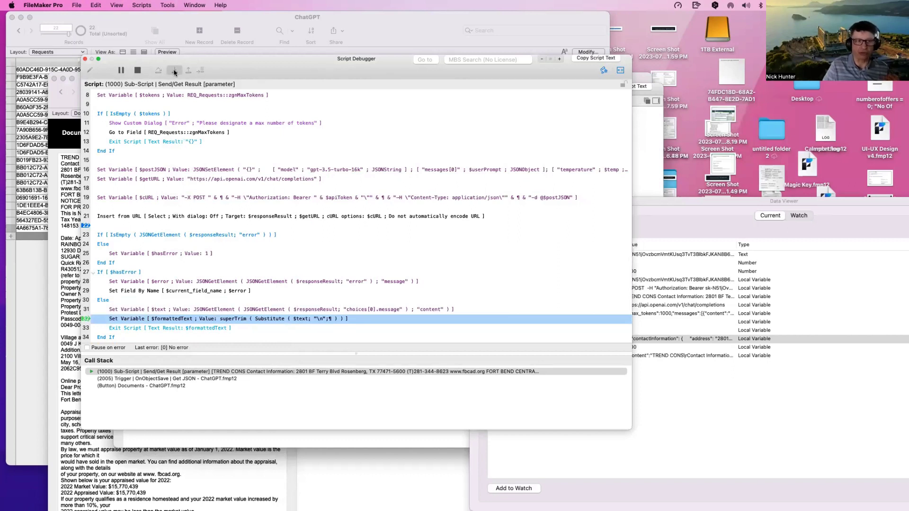
click(723, 428)
click(537, 331)
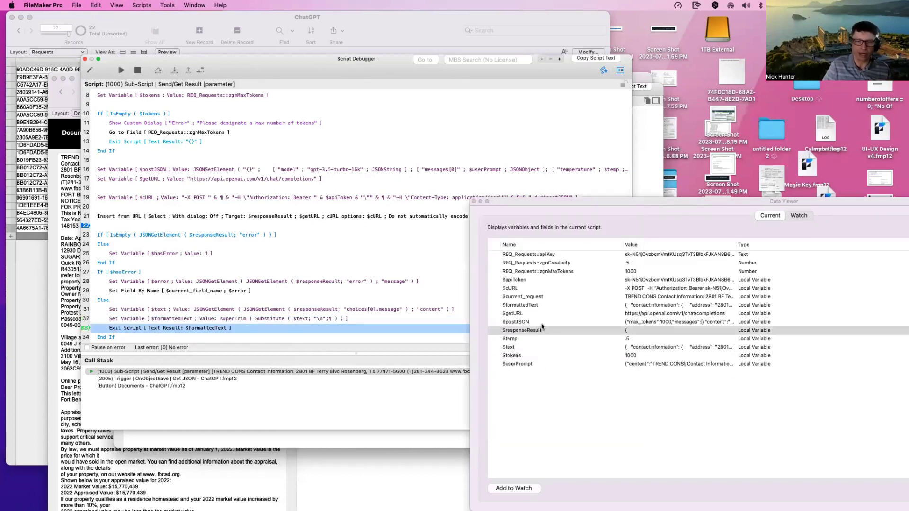
double_click(542, 306)
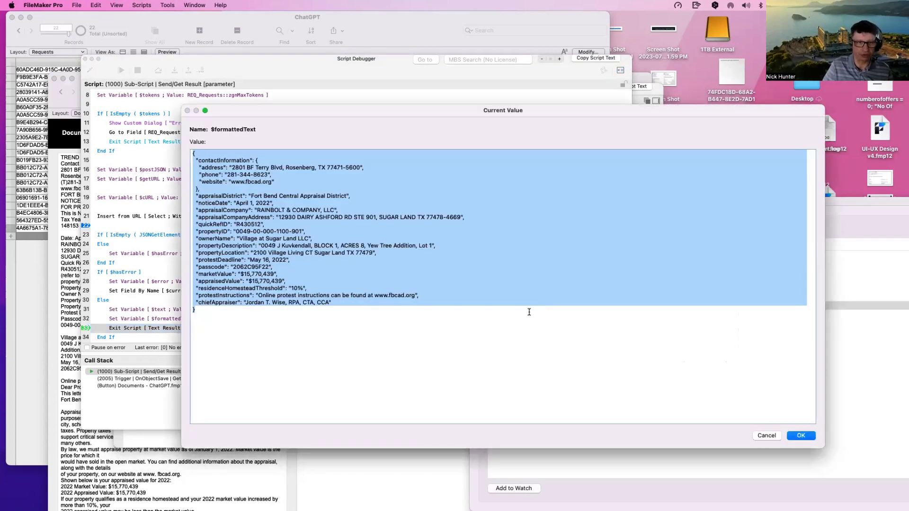
click(343, 346)
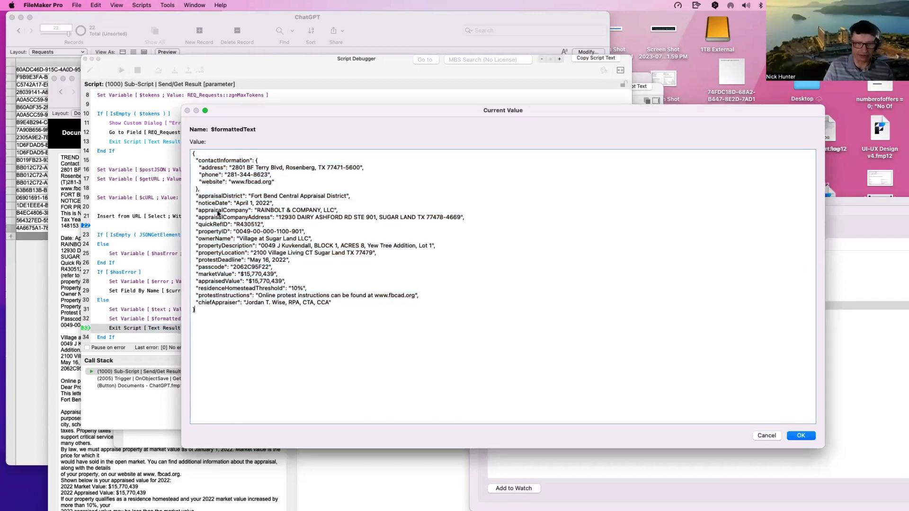
key(Escape)
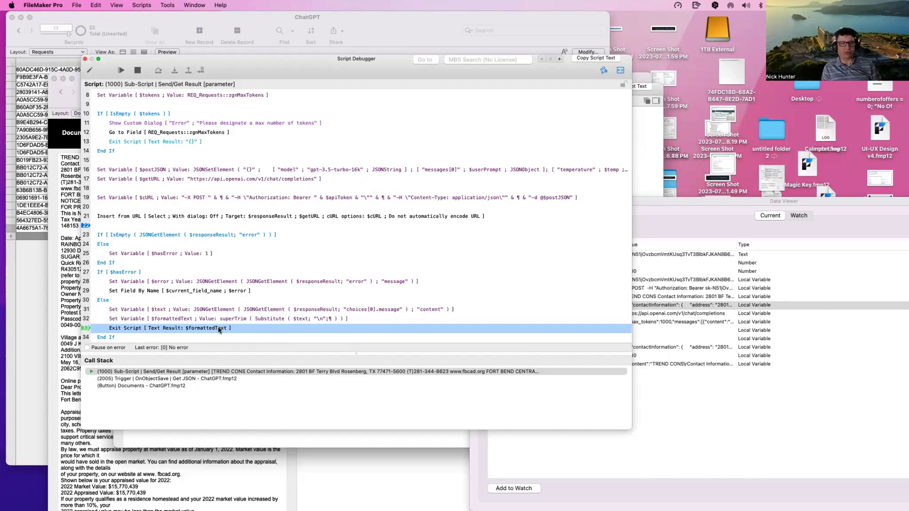
Step: Review the $formattedText step and the earlier steps storing the script parameter and API key
click(125, 320)
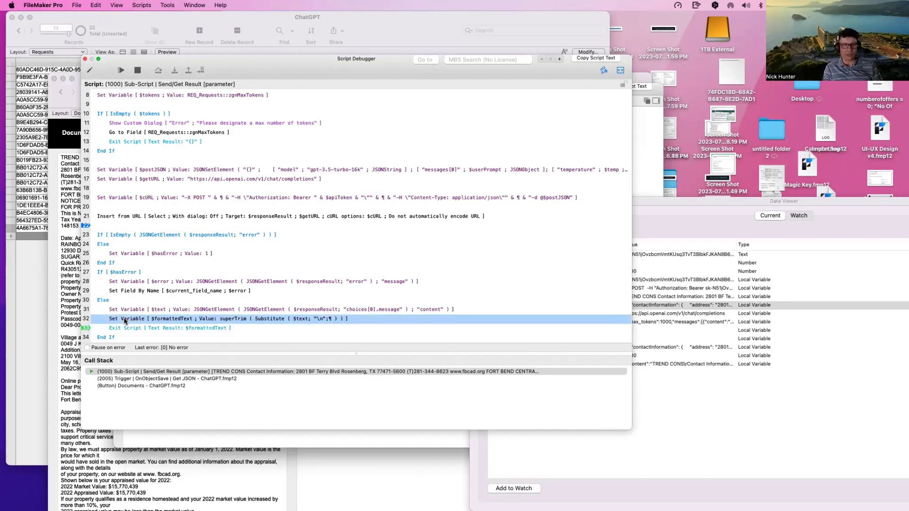
scroll(140, 227, up, 3)
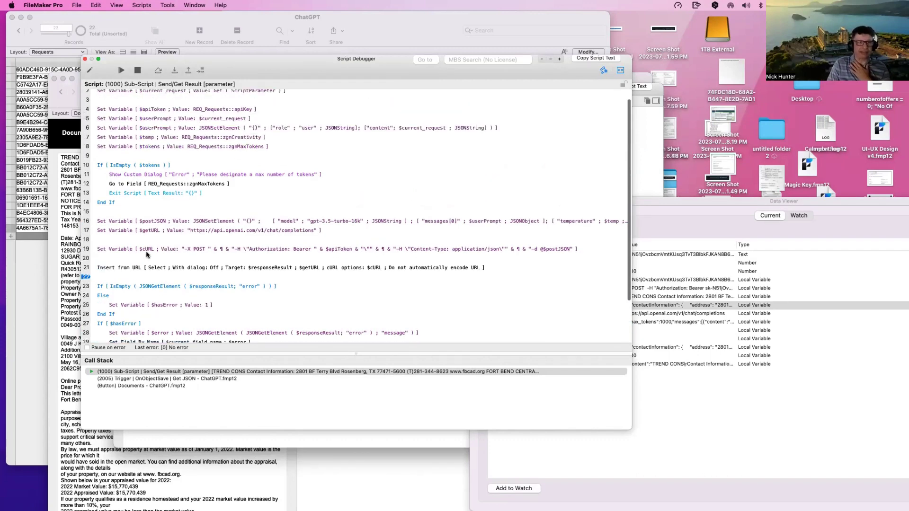
scroll(148, 164, up, 1)
click(132, 107)
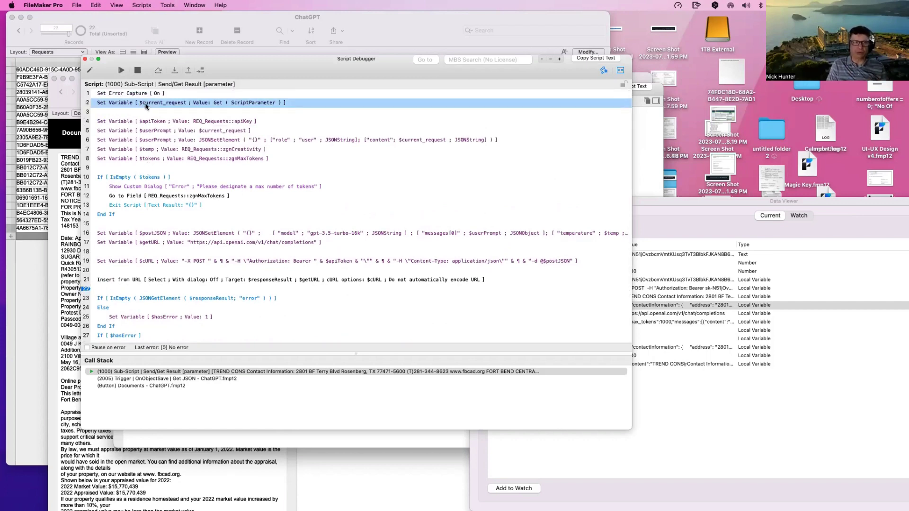
drag(259, 60, 317, 59)
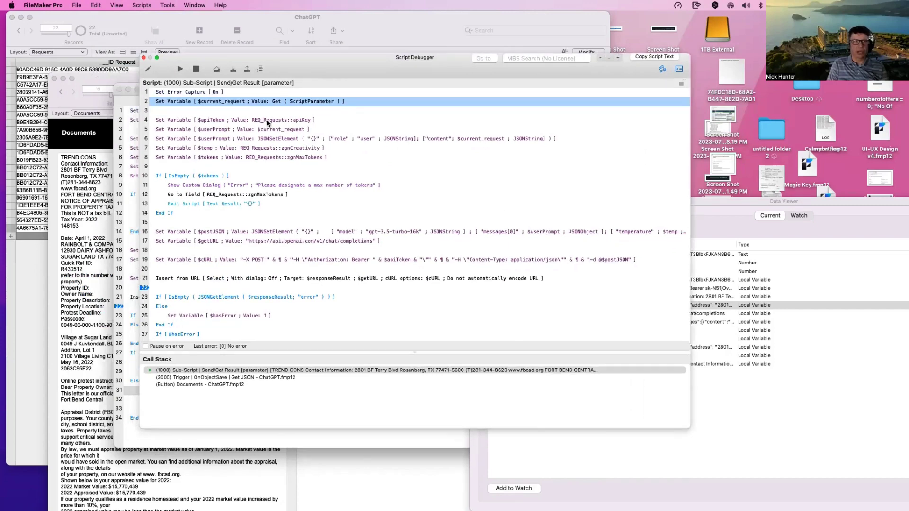
click(265, 120)
scroll(274, 180, down, 5)
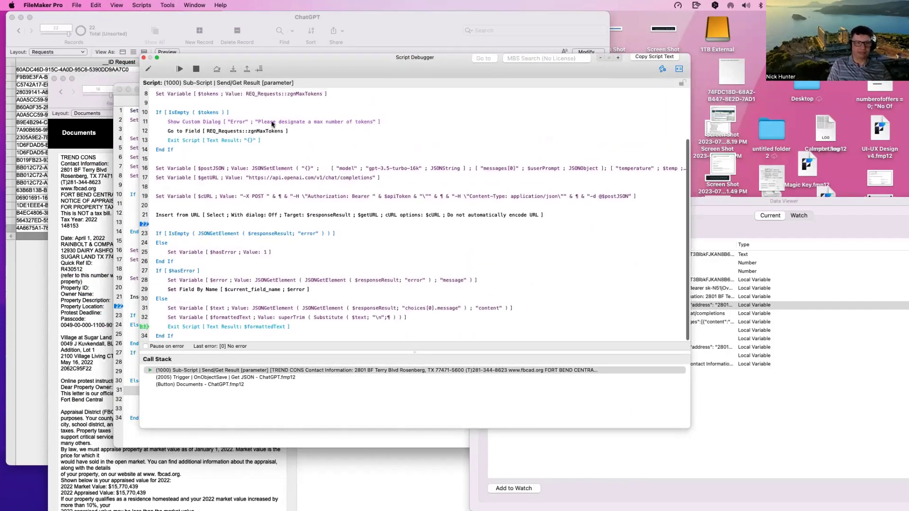
Step: Review the completions URL request, content extraction, $formattedText trim and Exit Script steps
click(241, 217)
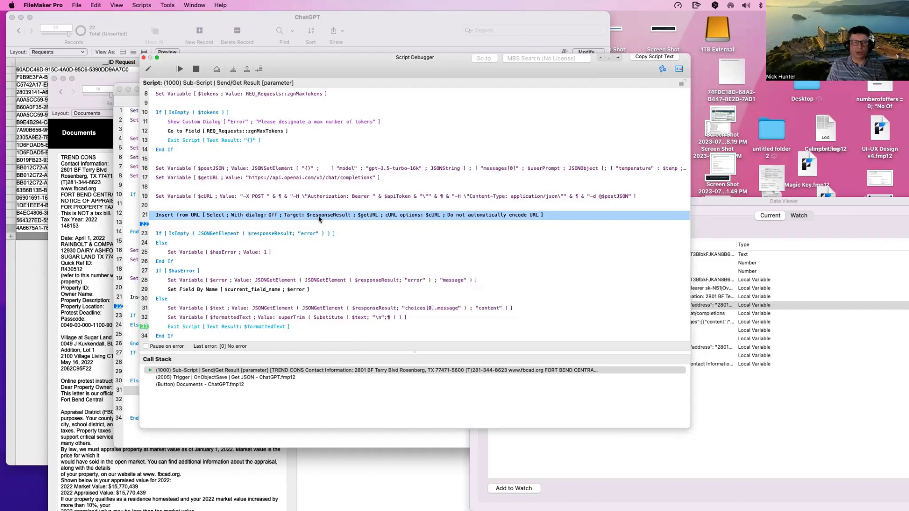
mouse_move(313, 217)
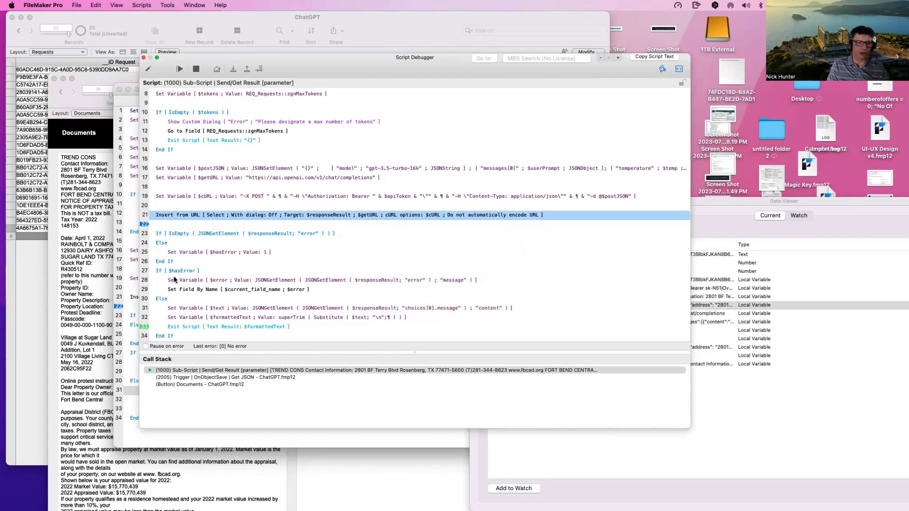
click(179, 310)
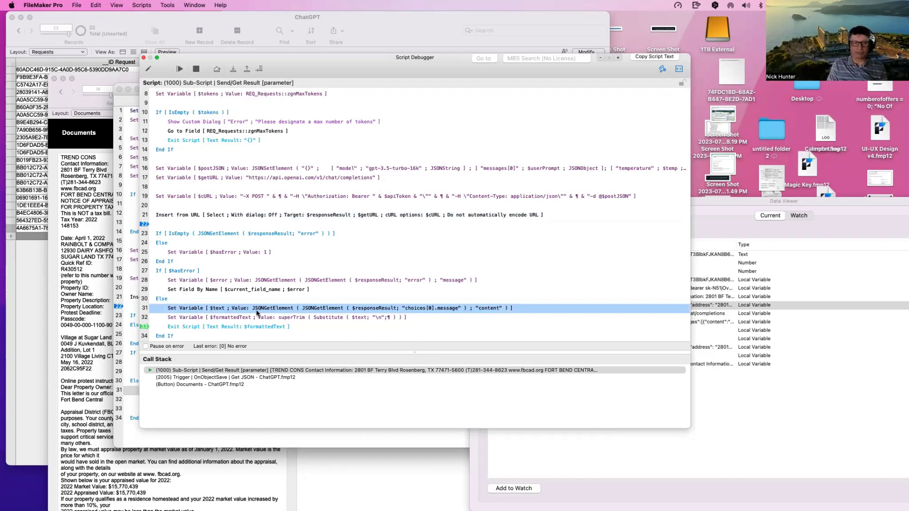
click(338, 216)
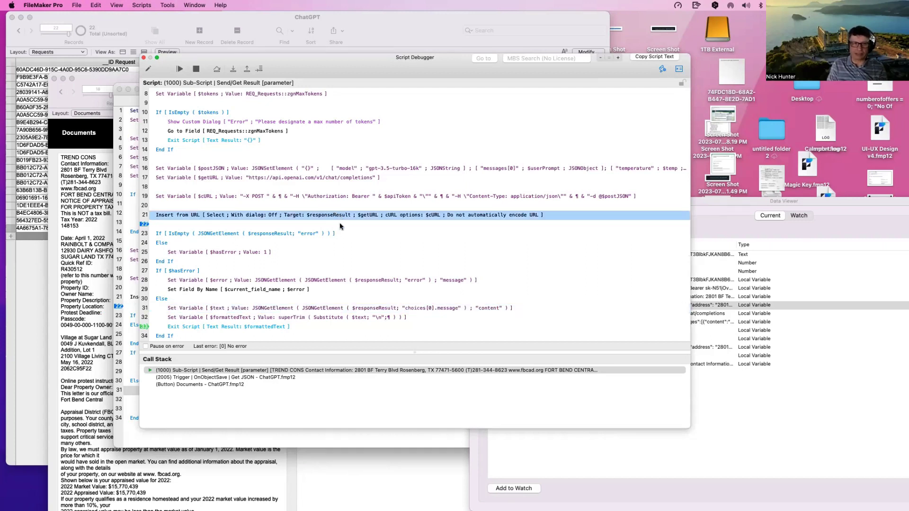
click(308, 310)
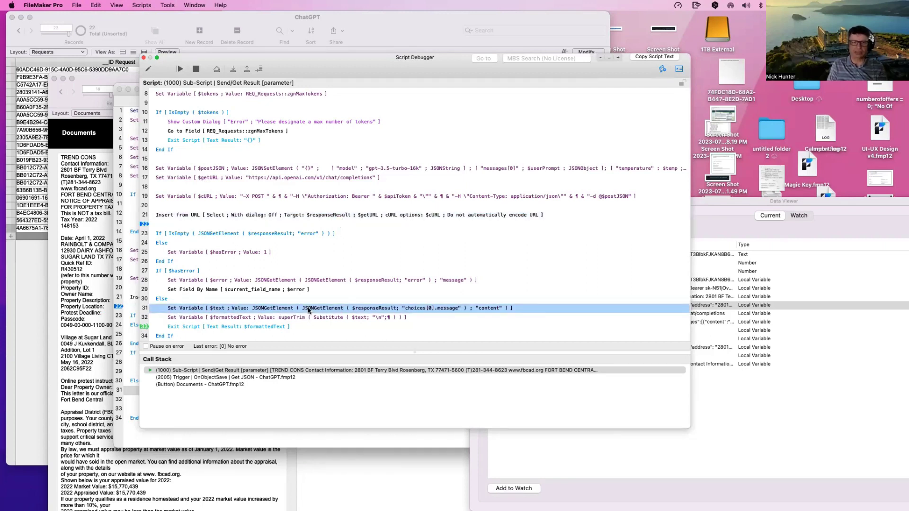
click(200, 318)
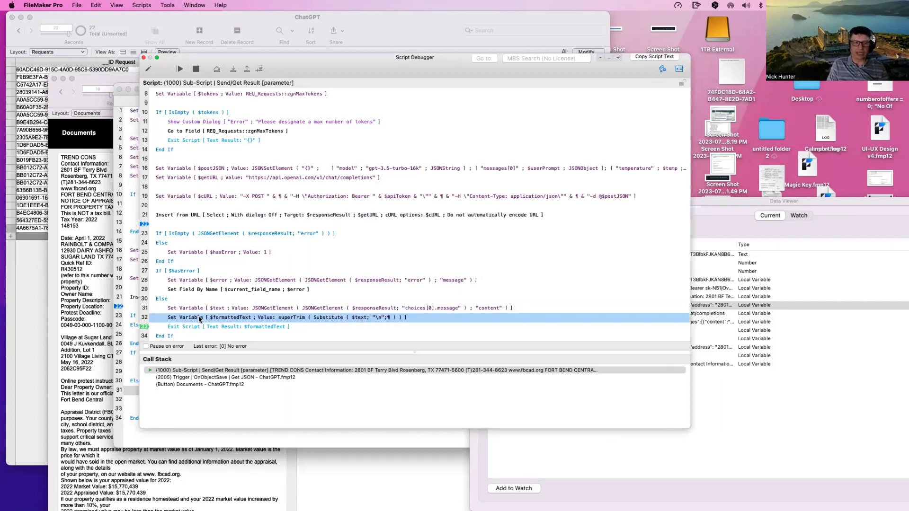
click(232, 310)
click(194, 319)
click(208, 328)
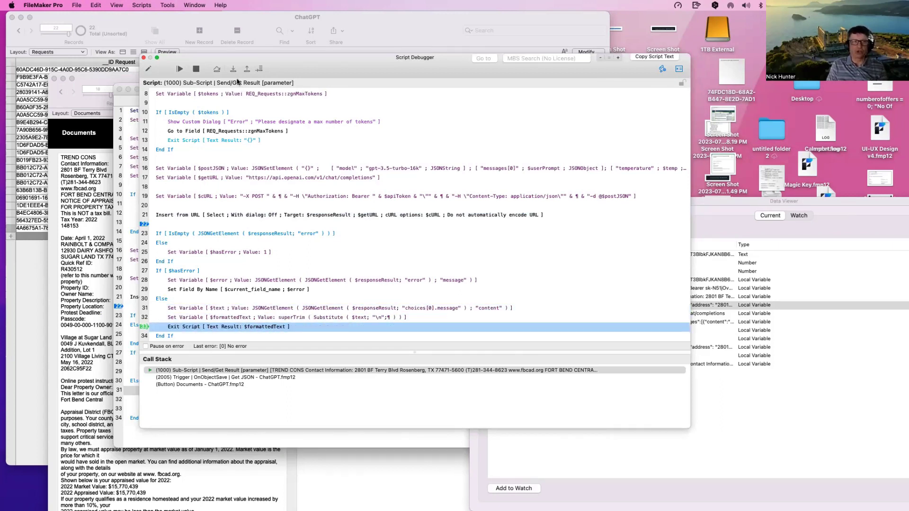
drag(281, 67, 381, 107)
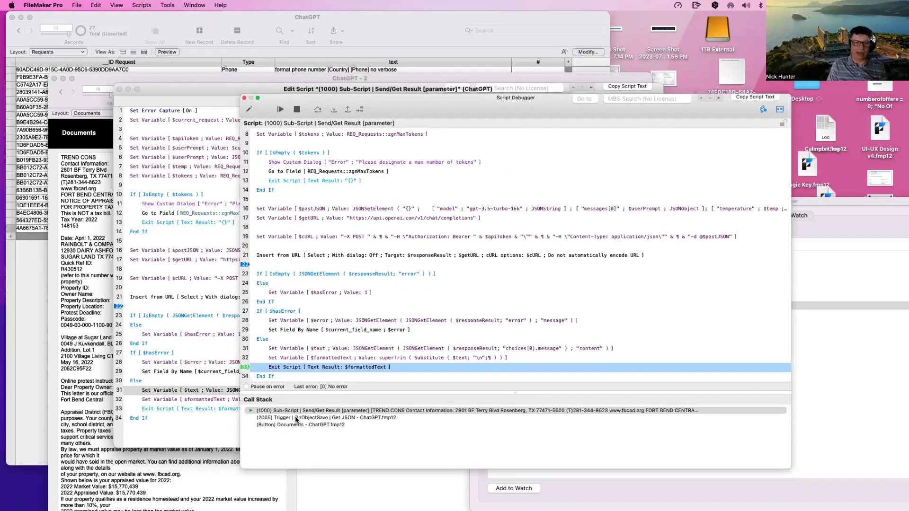
Step: Step out of Send/Get Result back into the Get JSON trigger script
click(296, 419)
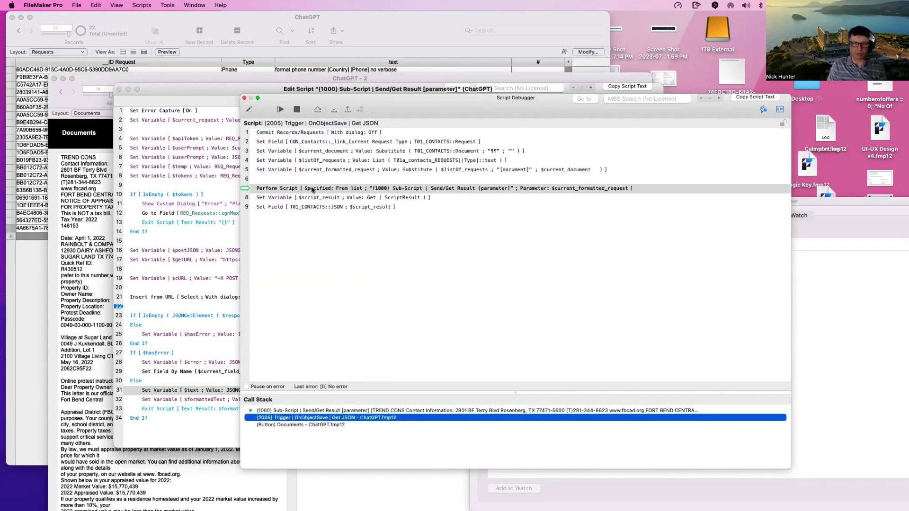
click(311, 410)
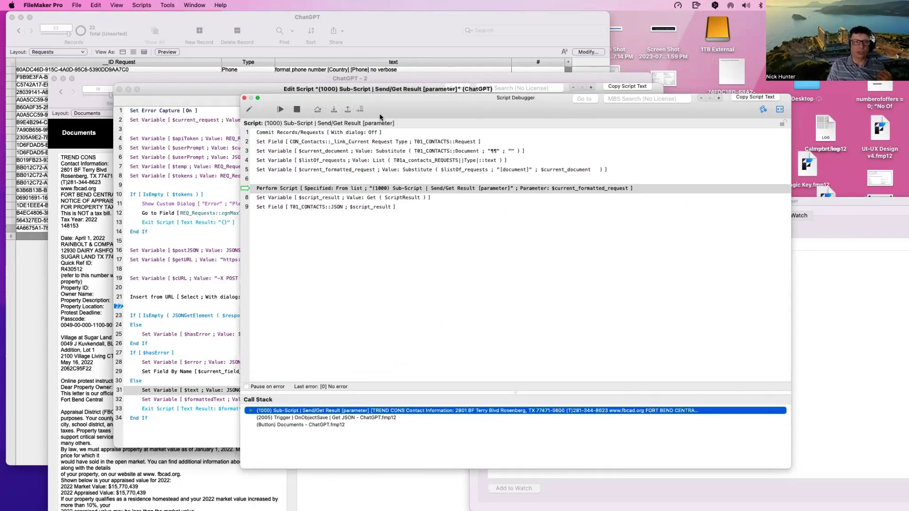
click(333, 109)
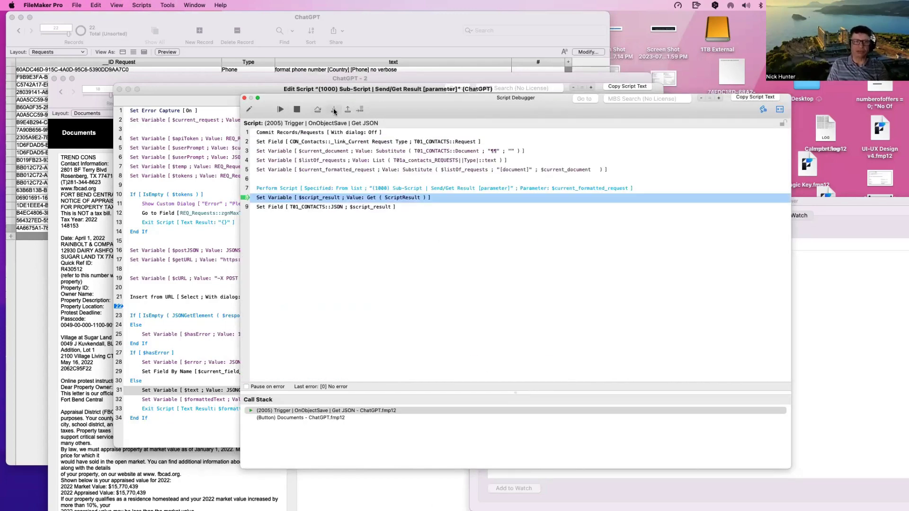
click(333, 110)
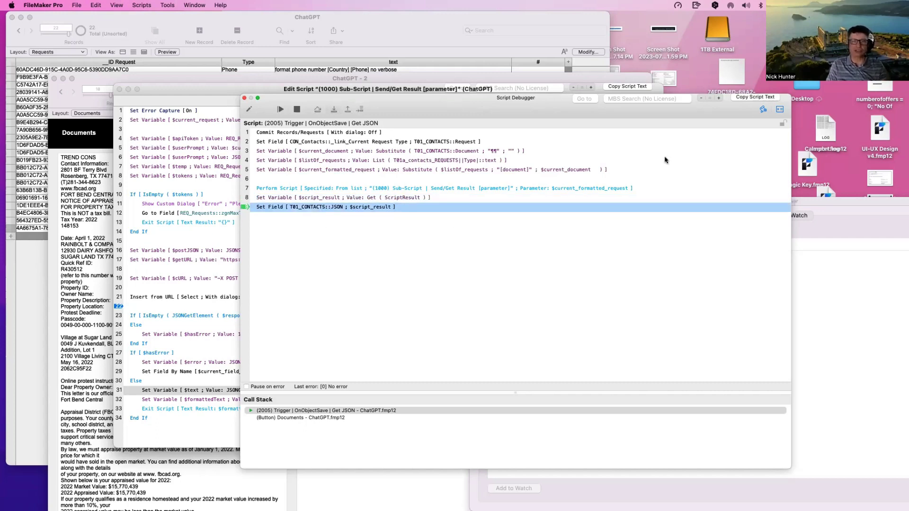
Step: Inspect the returned appraisal JSON held in $script_result
drag(740, 111, 717, 109)
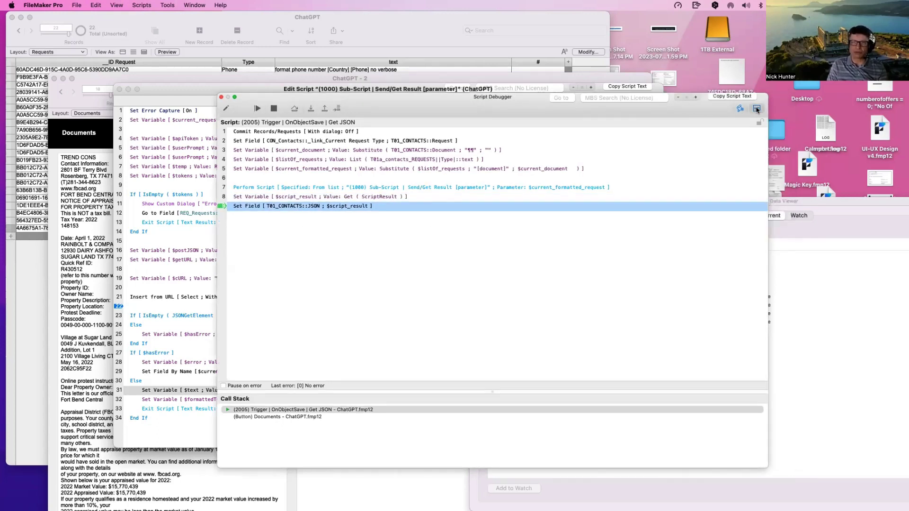
click(757, 109)
click(756, 109)
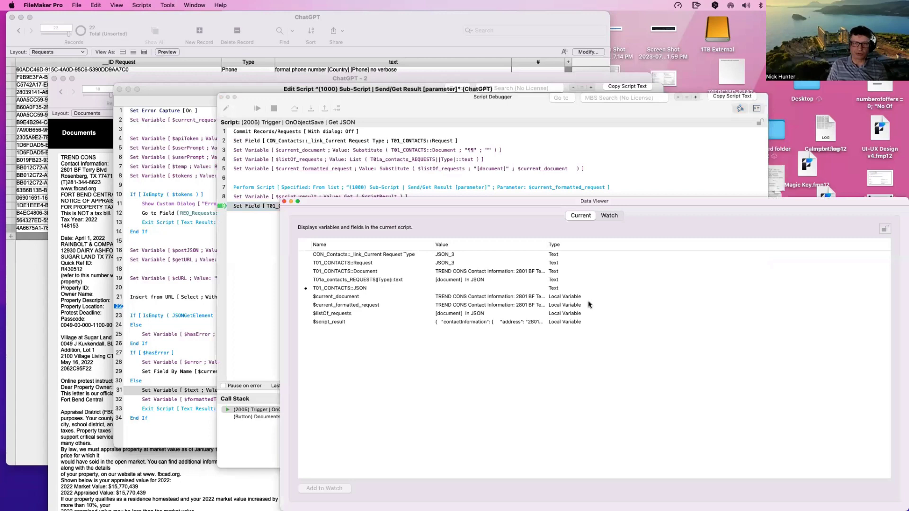
double_click(352, 323)
click(314, 342)
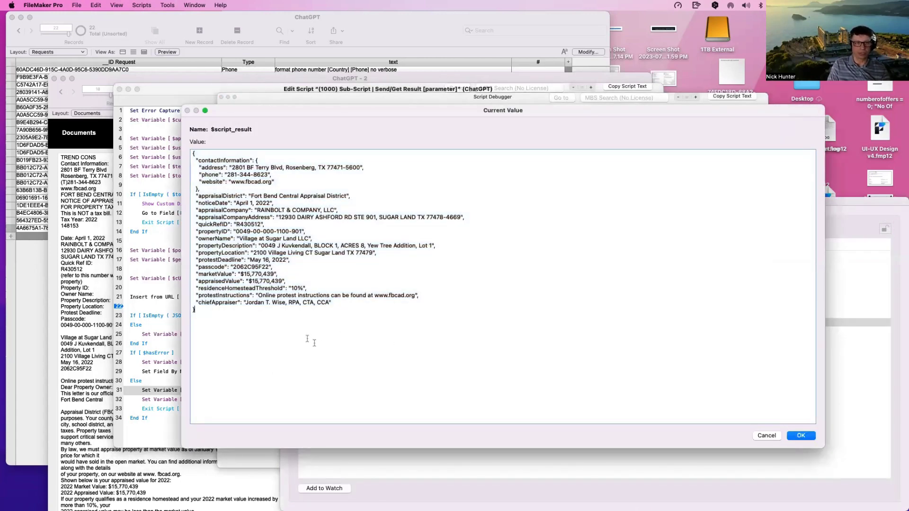
key(super+a)
key(Escape)
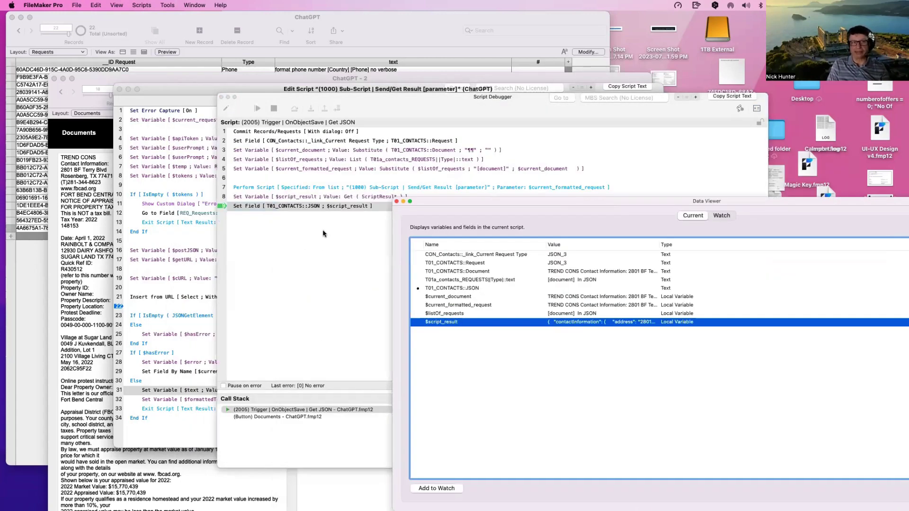
Step: Resume the trigger script until it finishes and close the debugger
click(323, 234)
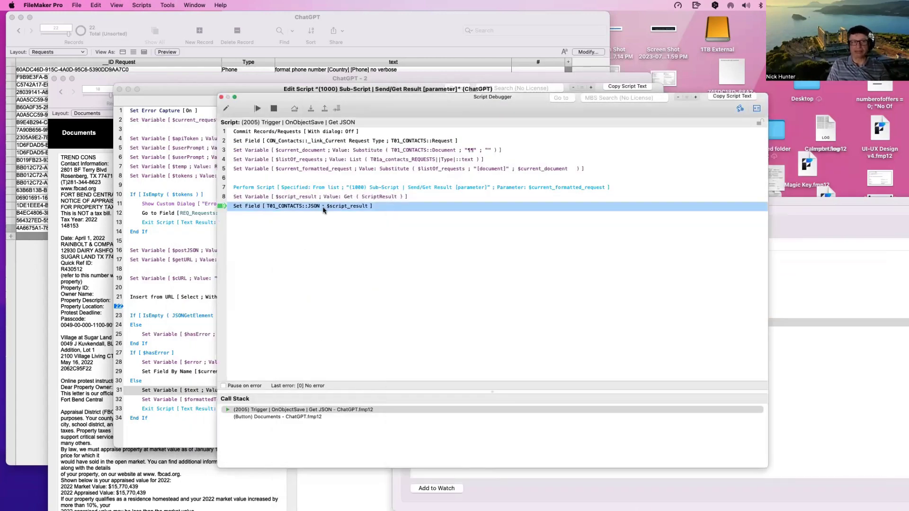
click(311, 109)
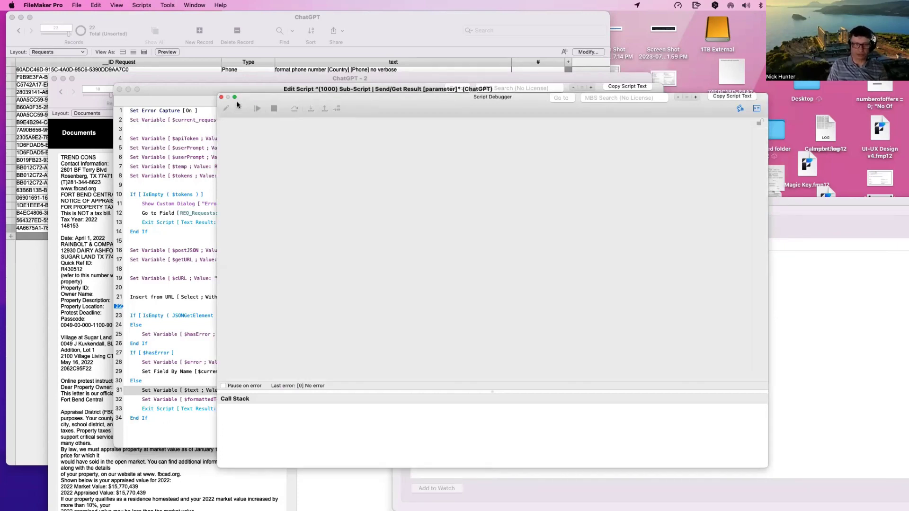
click(220, 97)
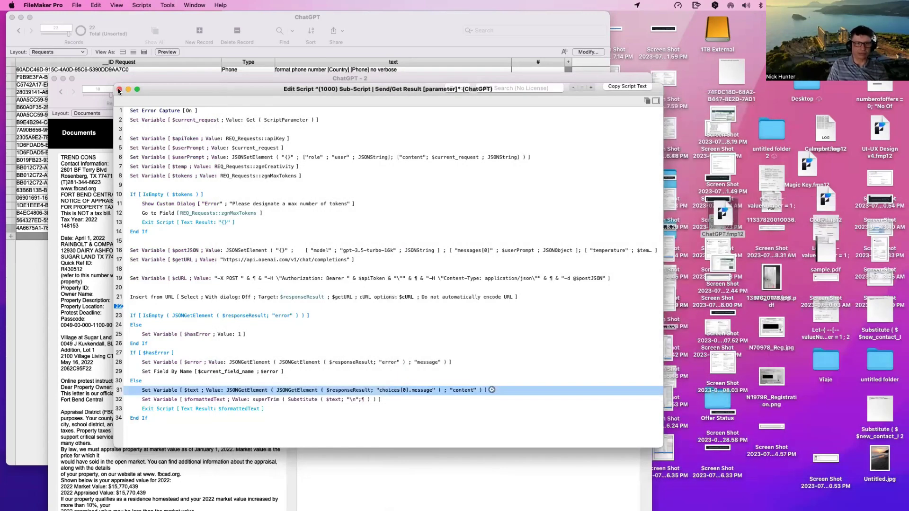
Step: Close the script editor, select all extracted parcel JSON in the JSON field, then switch to Requests
click(119, 89)
click(419, 330)
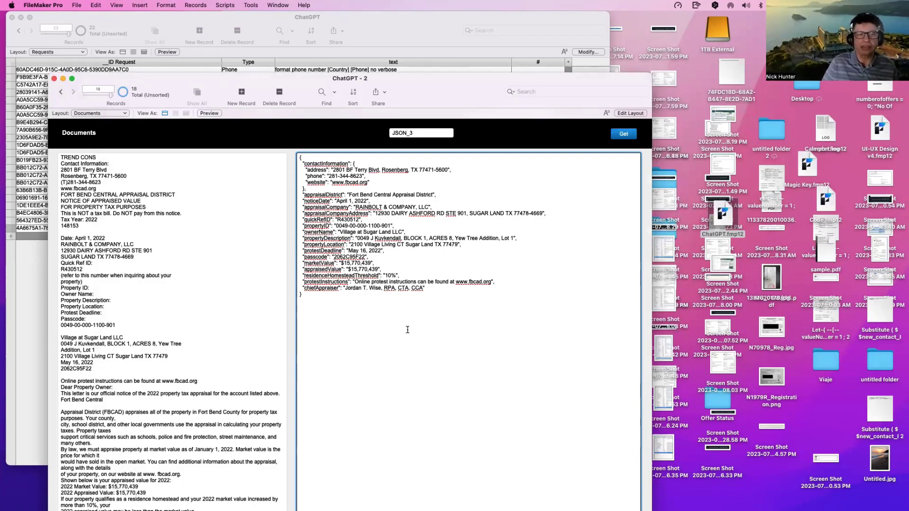
key(super+a)
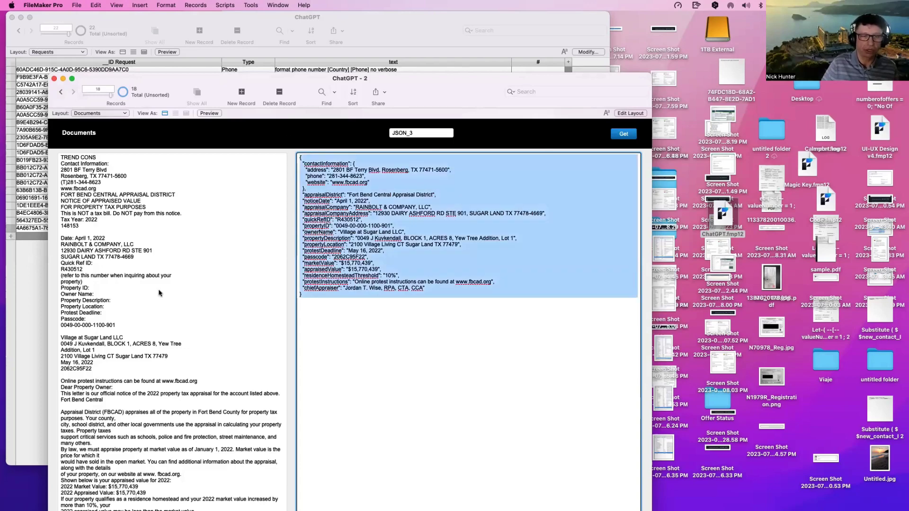
key(super+grave)
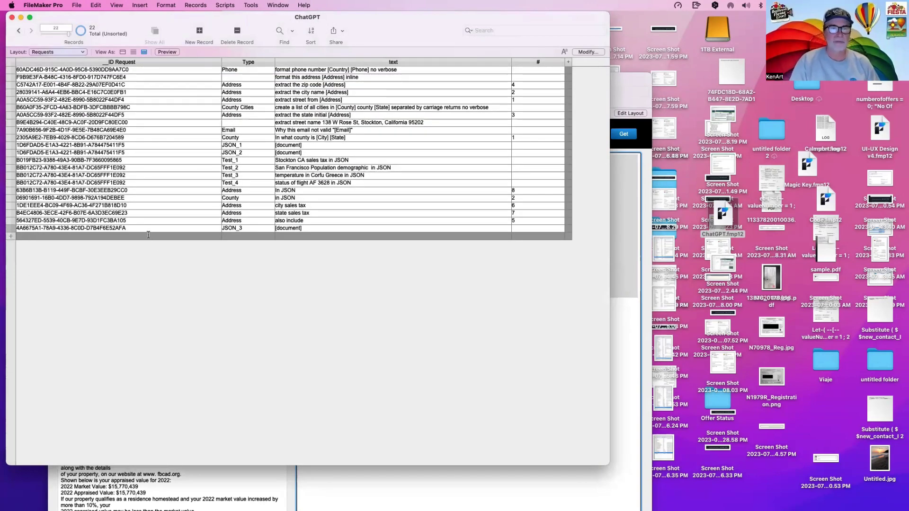
Step: Add request record 23 with the type JSON_4
click(149, 235)
click(234, 228)
key(super+a)
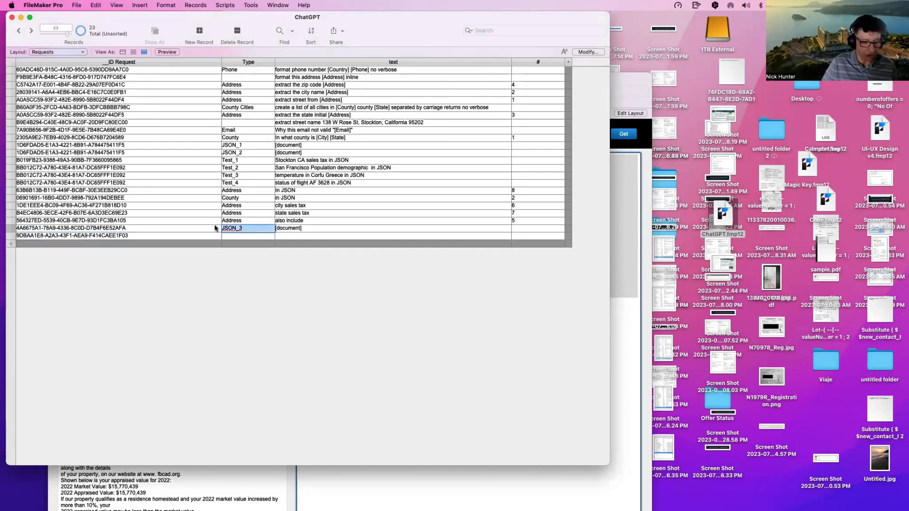
key(super+c)
click(231, 235)
key(super+v)
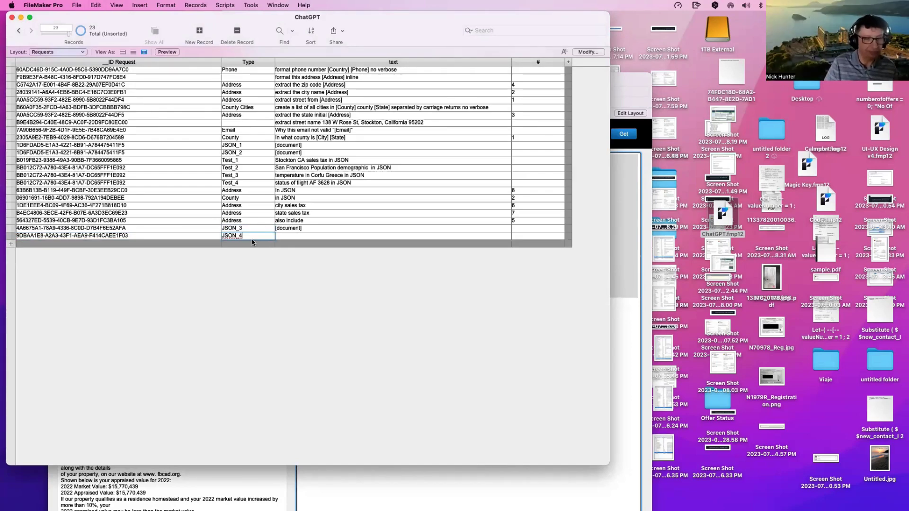
Step: Copy record 22's prompt text into the new JSON_4 record
click(305, 230)
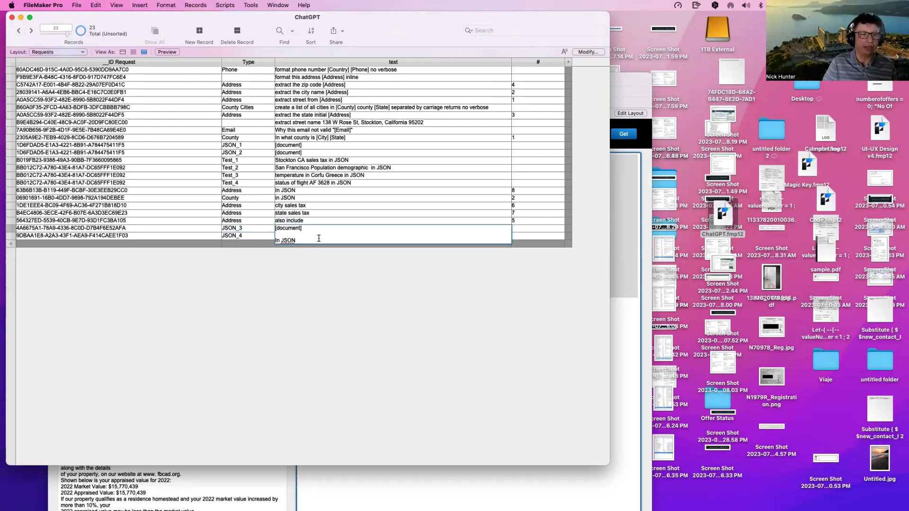
drag(319, 228, 283, 225)
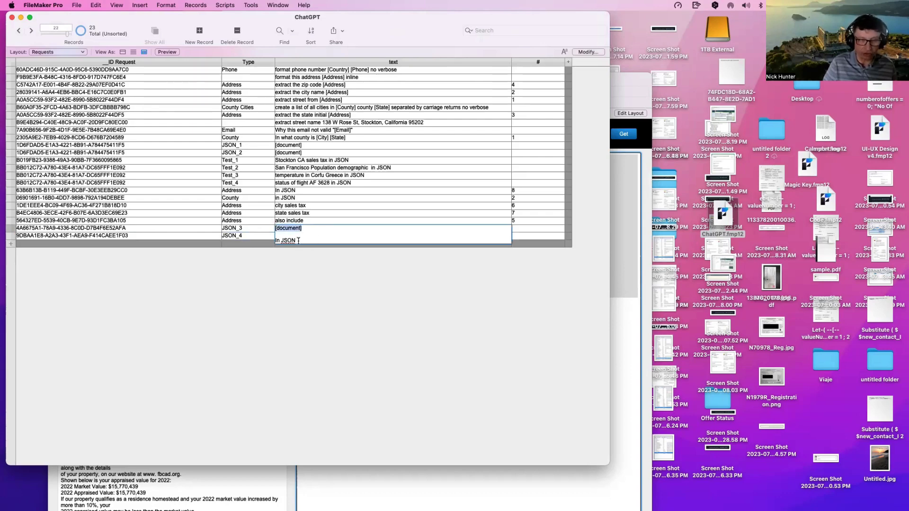
key(super+a)
key(super+c)
click(292, 235)
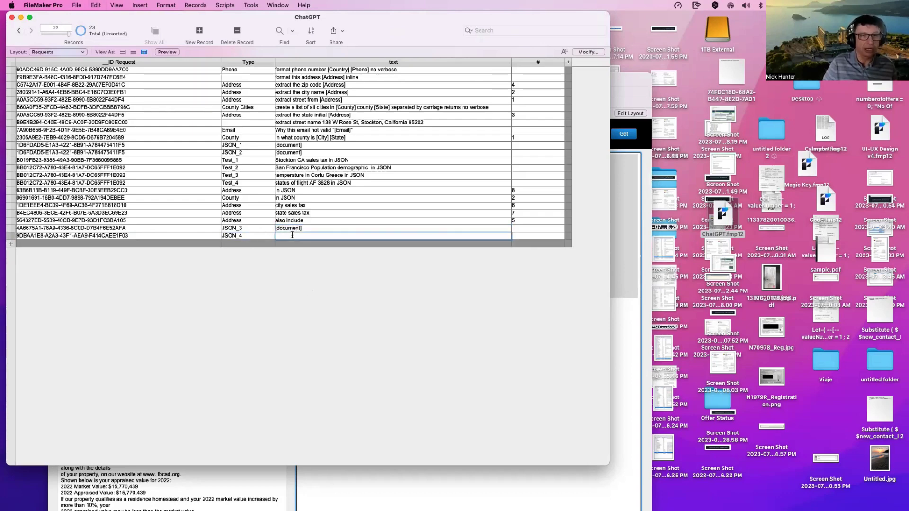
key(super+v)
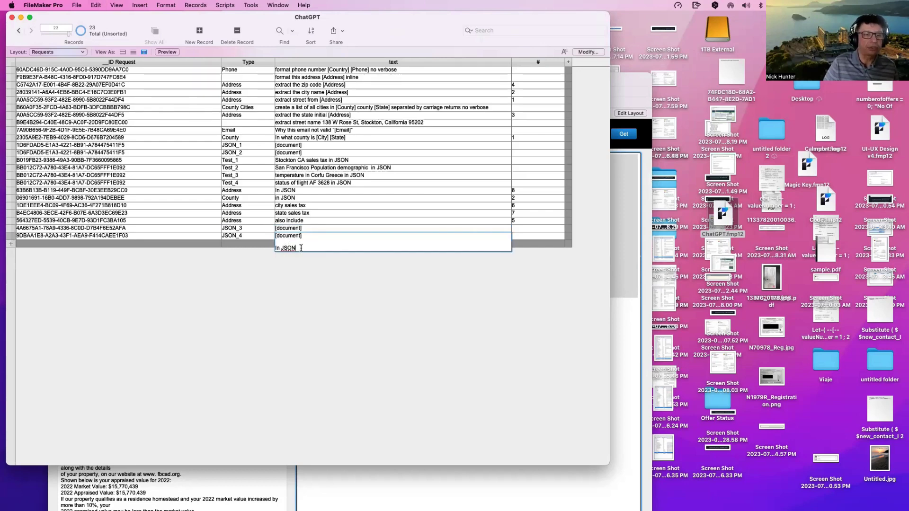
Step: Replace 'In JSON' with 'Summarize this content' above [document] and commit the record
drag(301, 247, 270, 246)
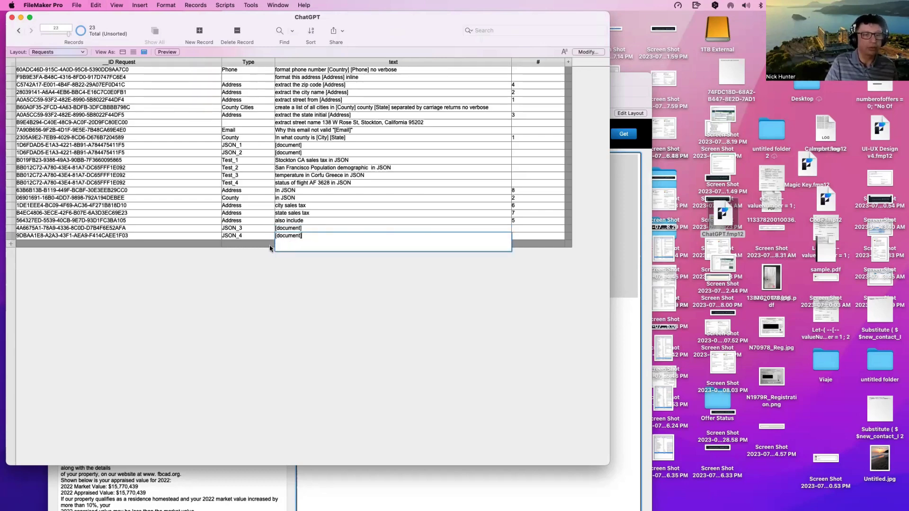
key(Return)
key(Return)
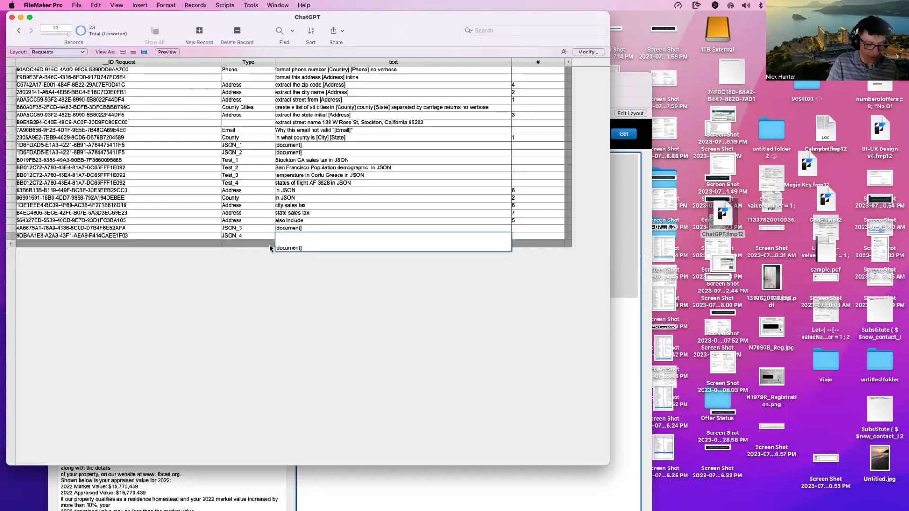
text(Summaris)
key(BackSpace)
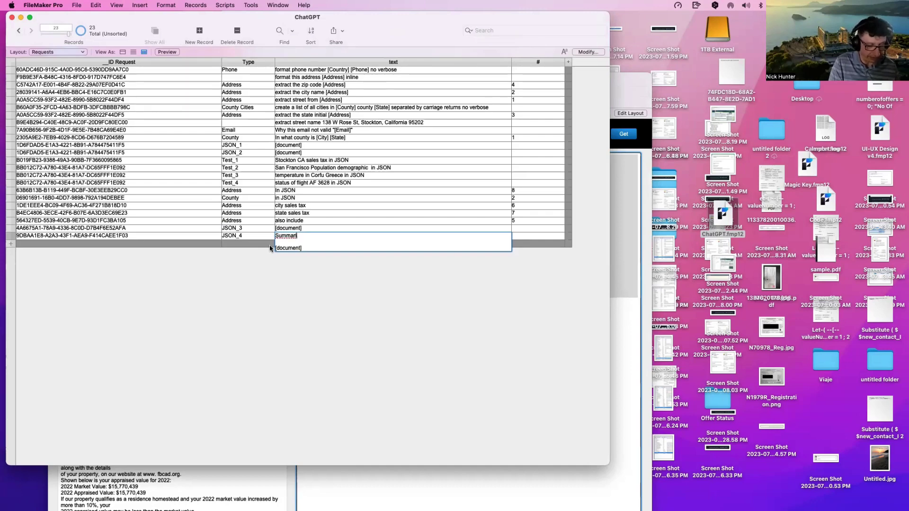
text(z)
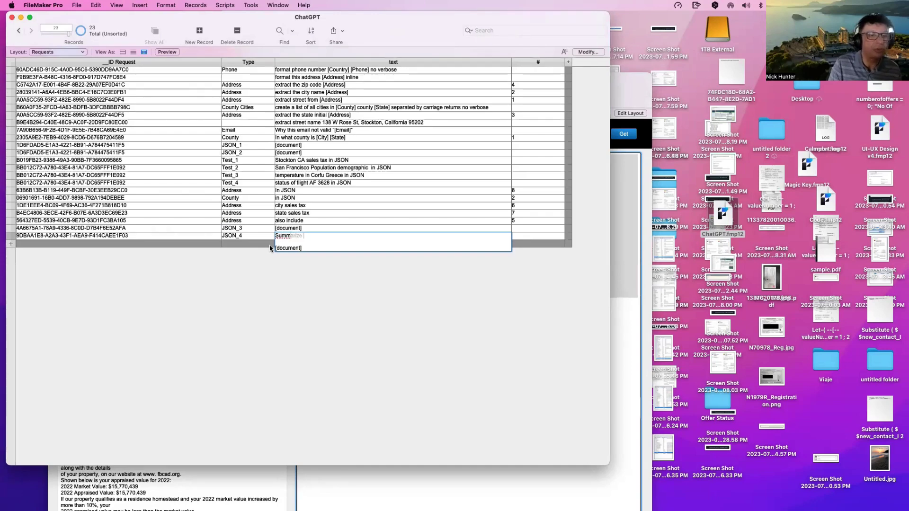
text(e this)
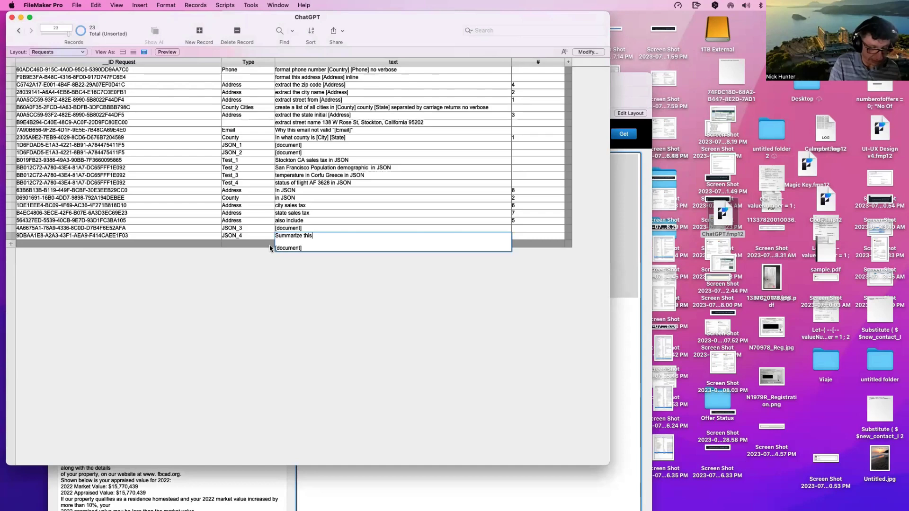
text( content)
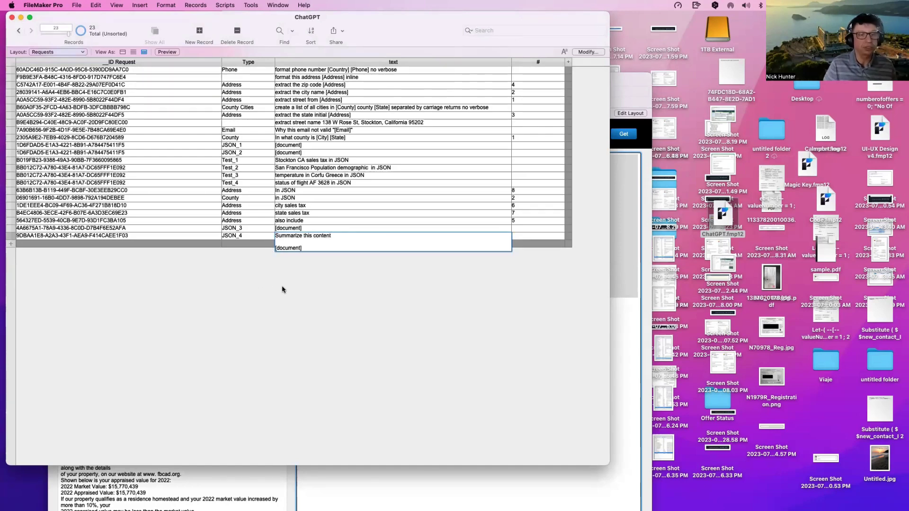
click(279, 288)
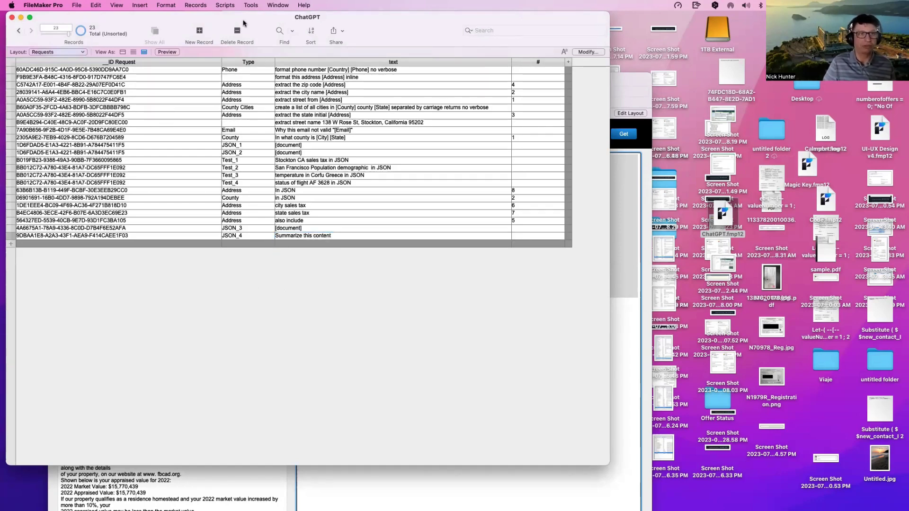
drag(243, 21, 545, 55)
click(204, 135)
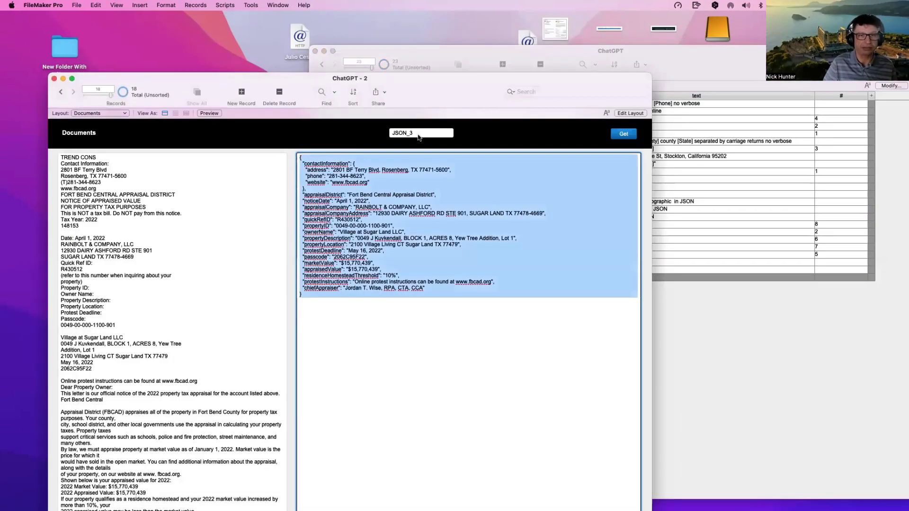
Step: Change the Documents request name from JSON_3 to JSON_4 and run Get to summarize the notice
click(418, 133)
key(BackSpace)
text(4)
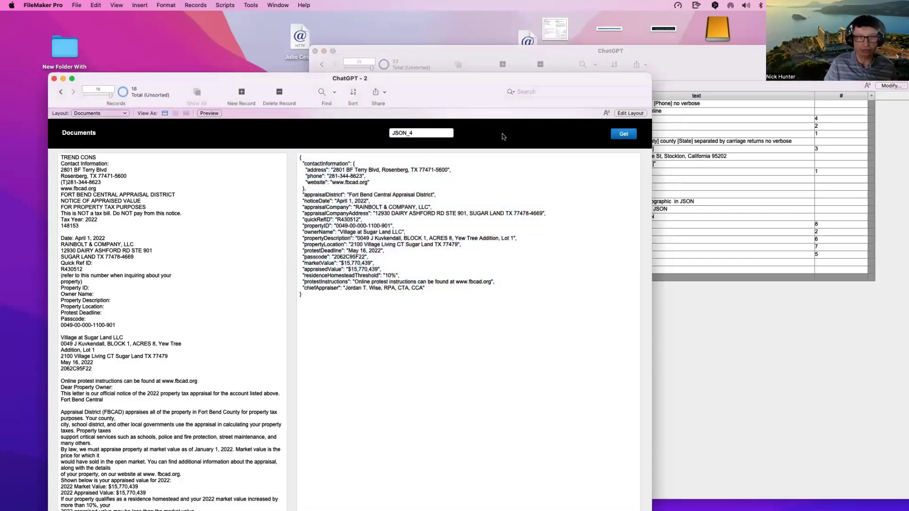
click(623, 136)
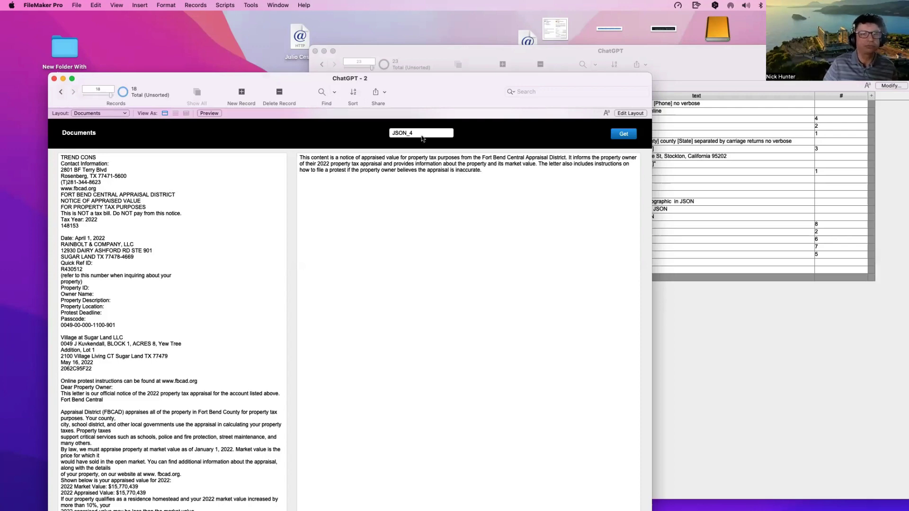
click(810, 373)
click(579, 273)
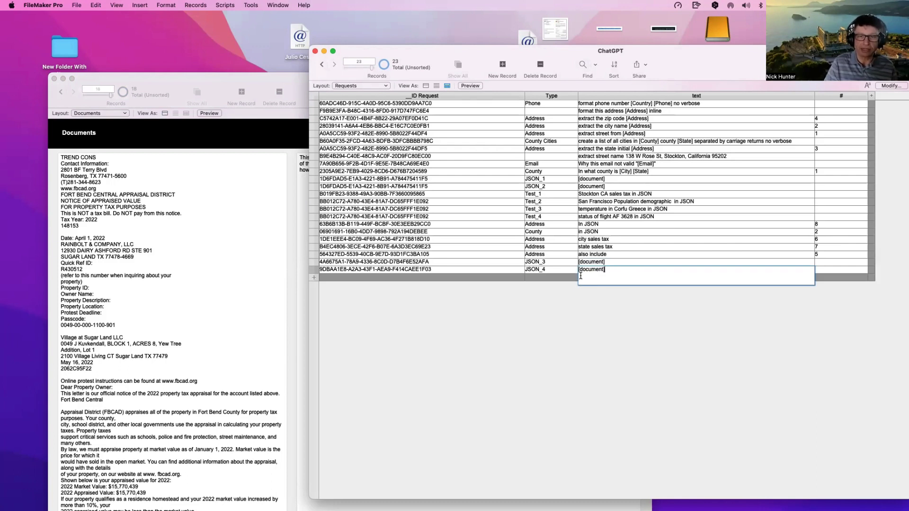
Step: Rewrite the JSON_4 prompt as 'what is the property ID' / 'in JSON' and commit it
text(what)
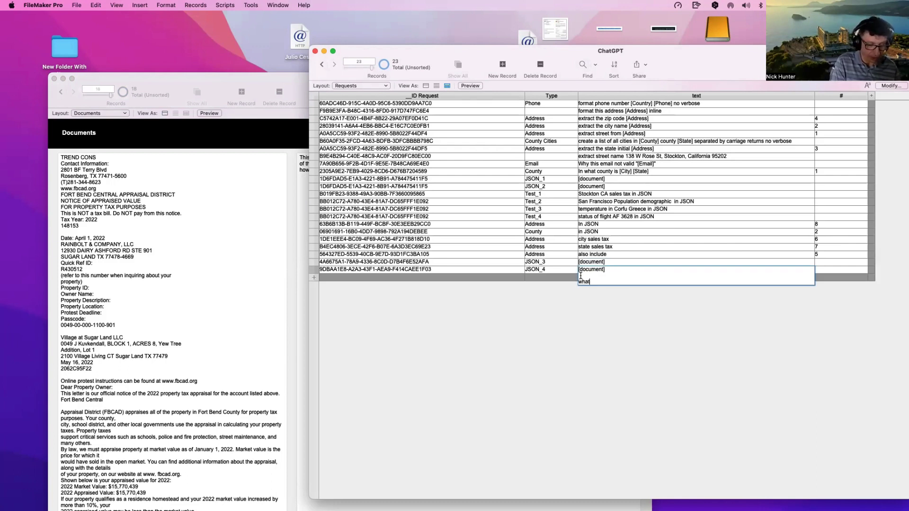
text( is the pr)
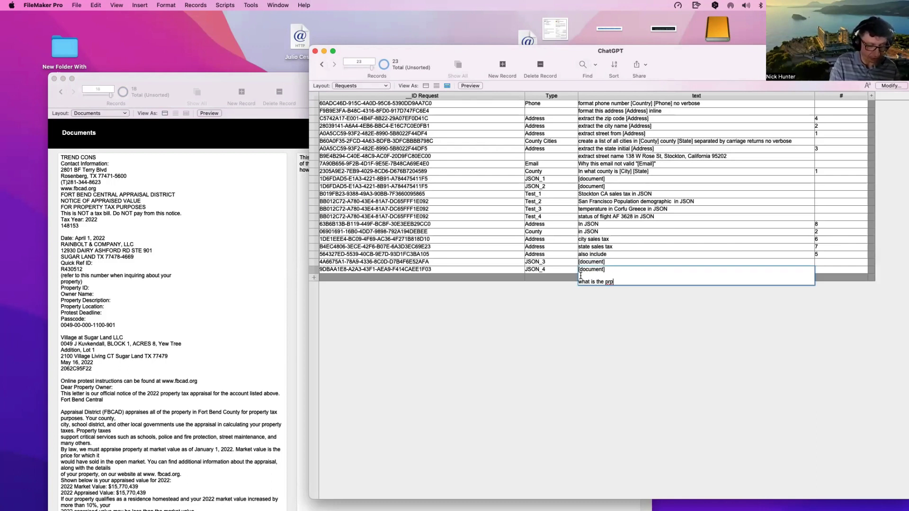
text(operty ID)
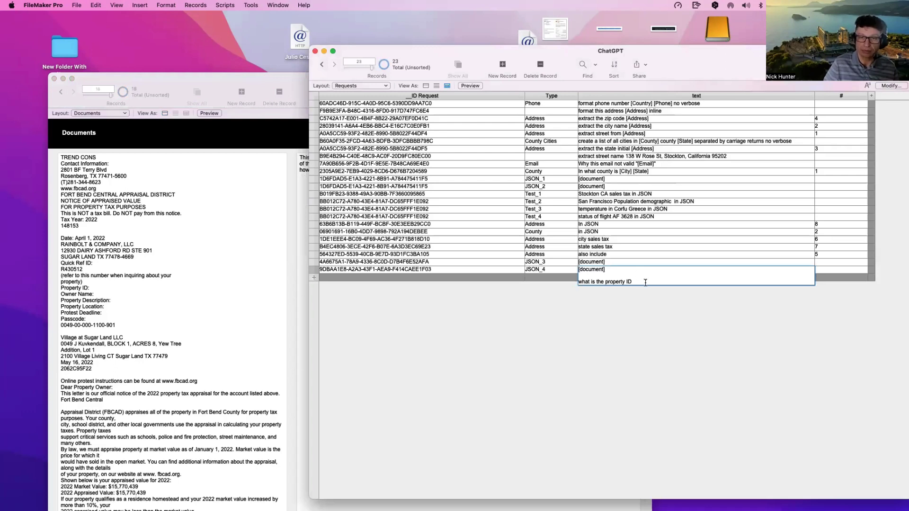
key(Return)
text(in J)
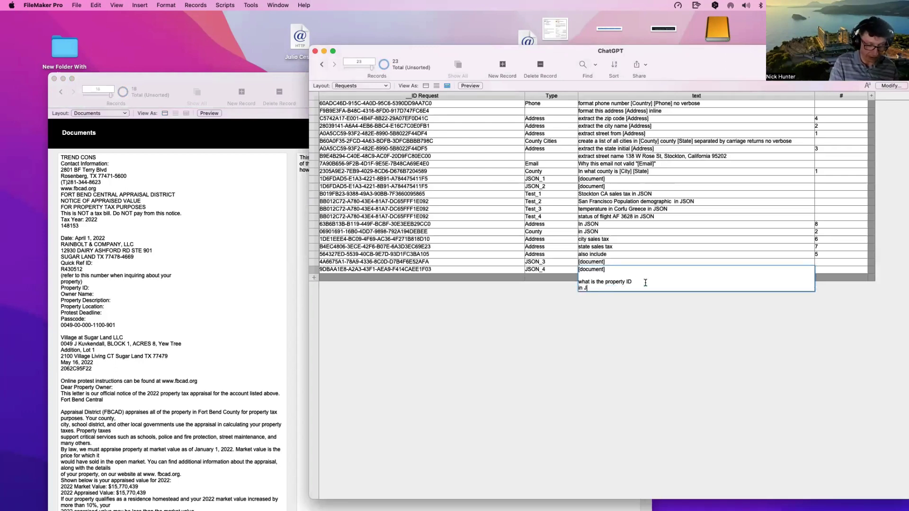
text(SON)
click(702, 377)
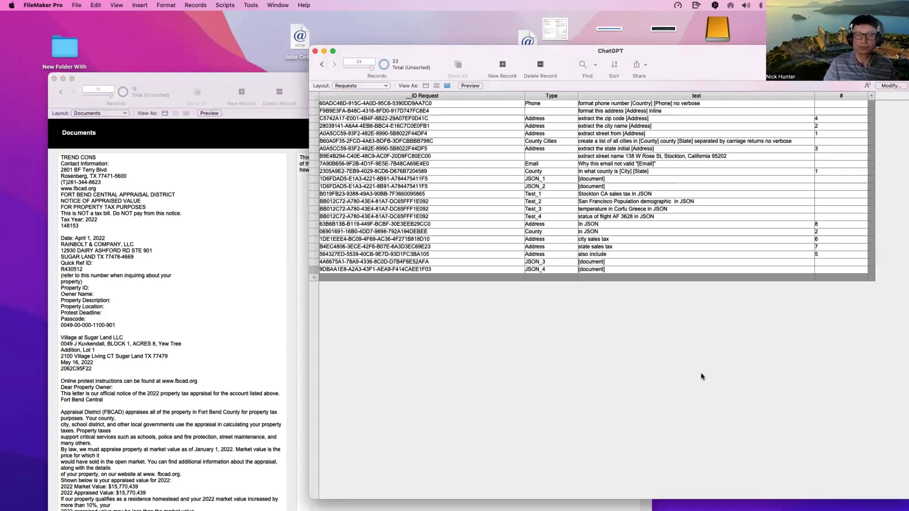
Step: Run the JSON_4 request on the Documents record to get the property ID
click(216, 219)
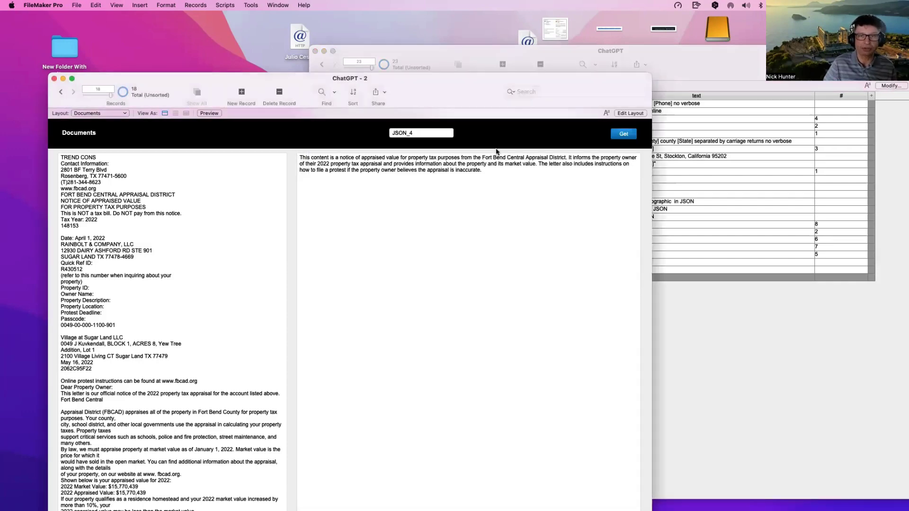
click(740, 335)
click(562, 271)
click(592, 324)
click(274, 143)
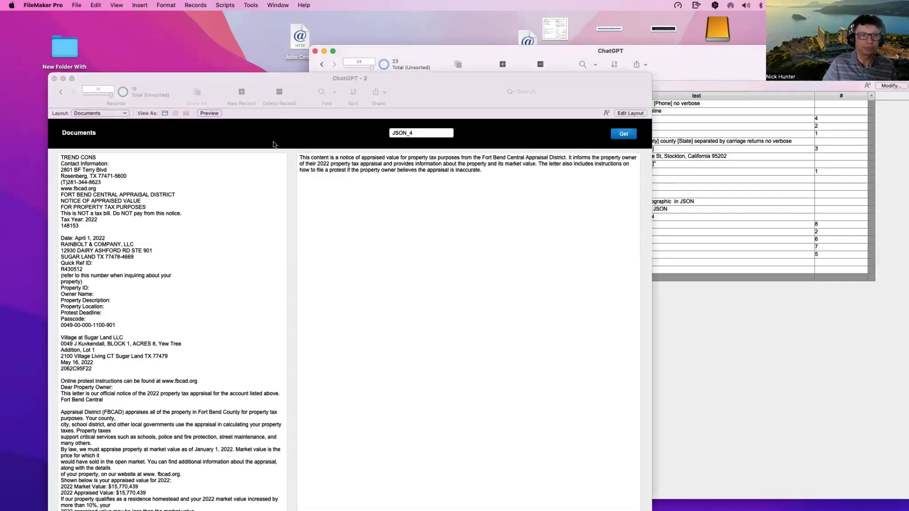
click(627, 136)
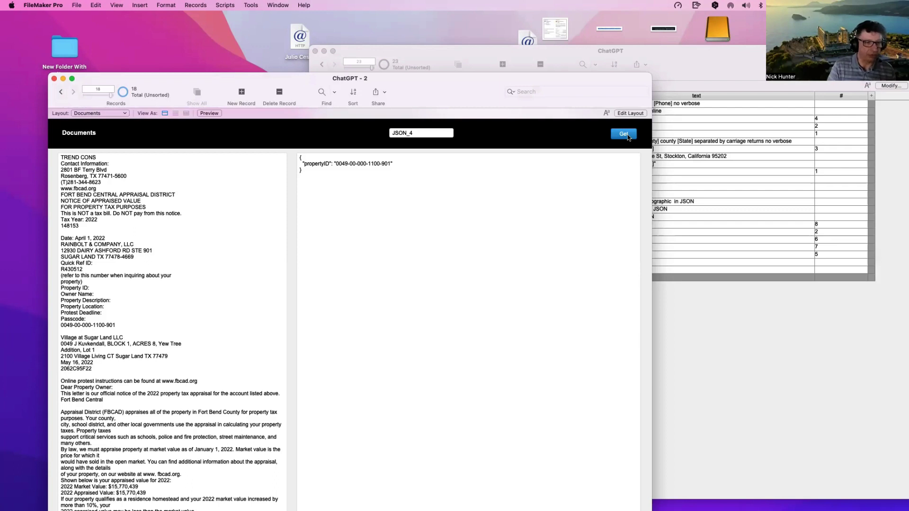
Step: Extend the JSON_4 prompt with 'and the Market value'
scroll(226, 321, down, 1)
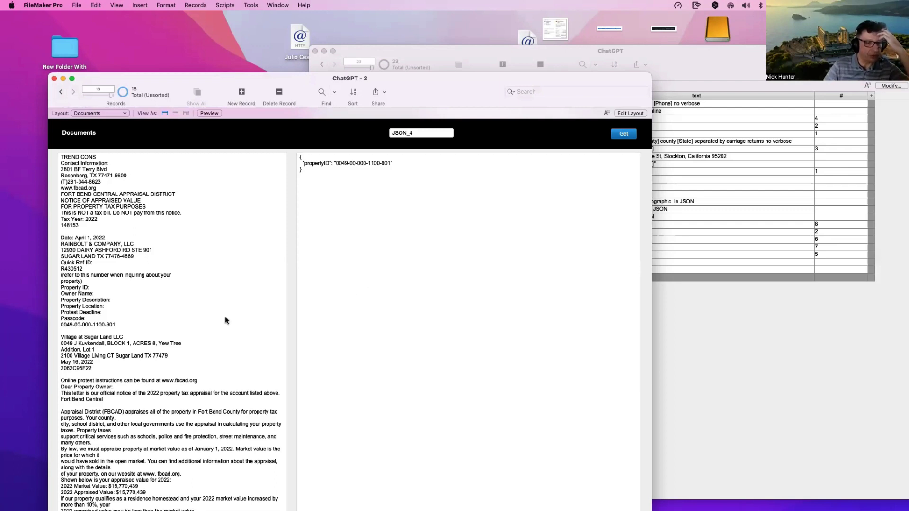
click(198, 322)
scroll(199, 326, down, 3)
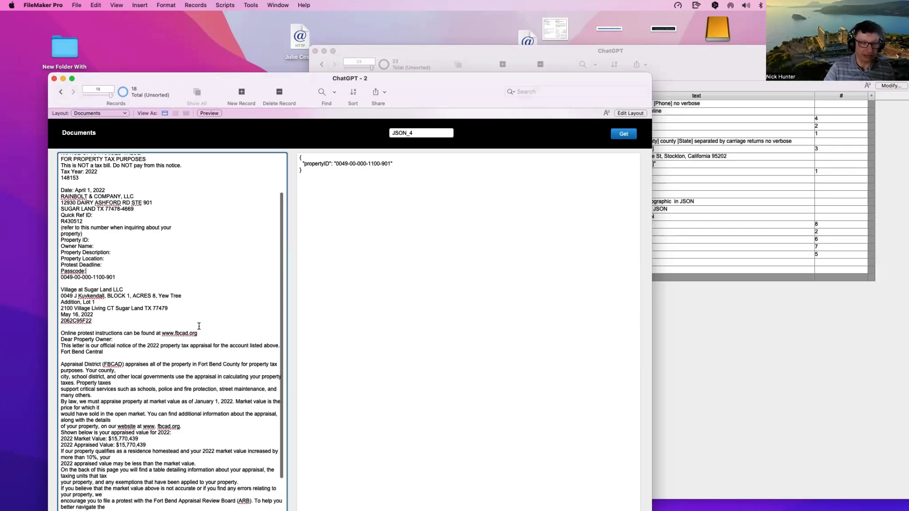
click(712, 329)
click(616, 271)
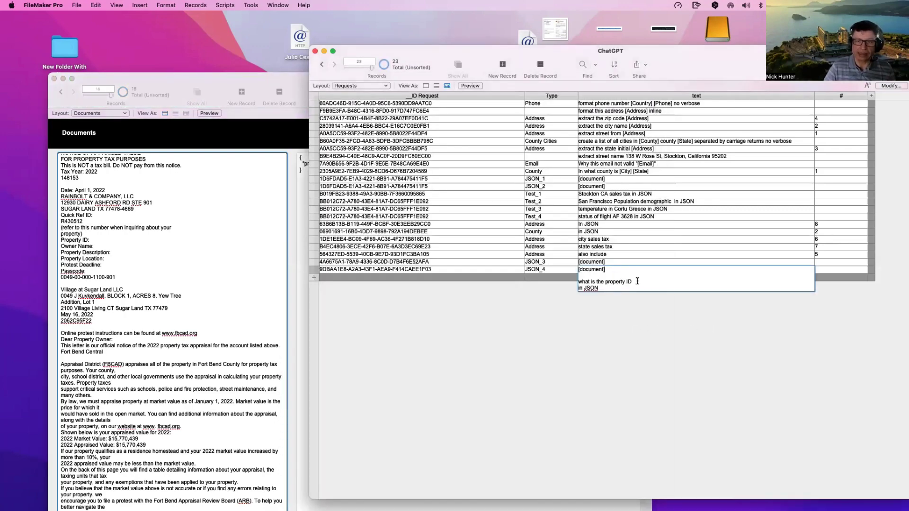
text(a)
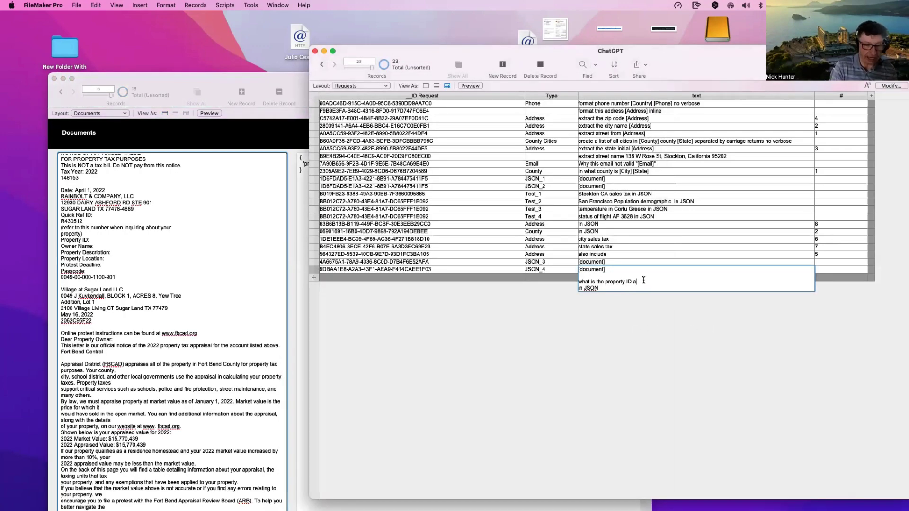
text(nd the Mar)
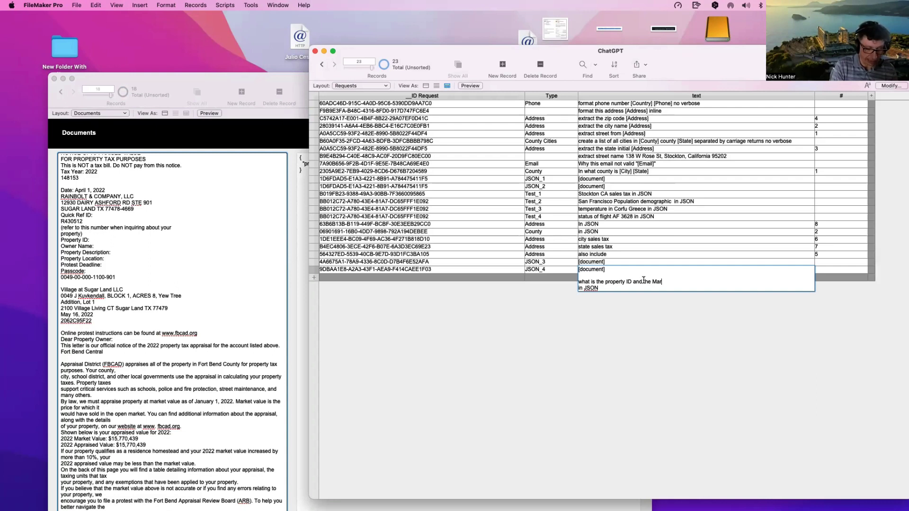
text(ket )
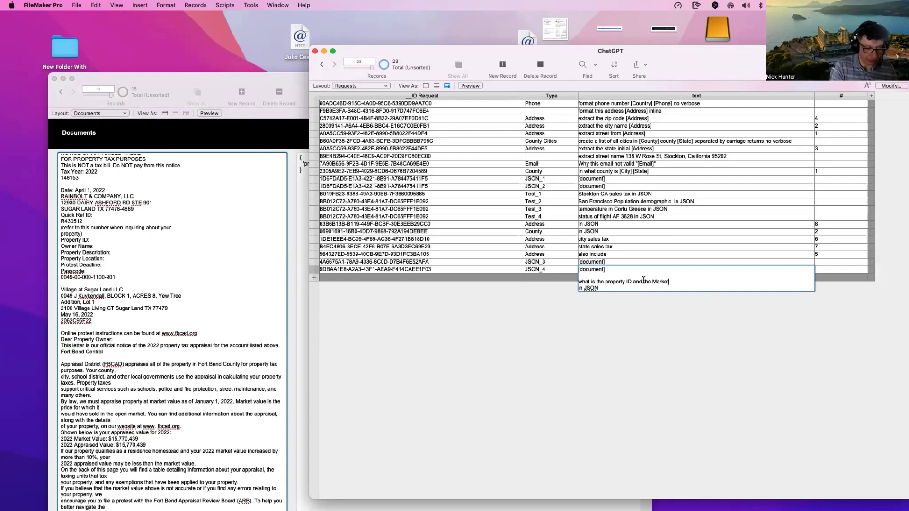
text(value)
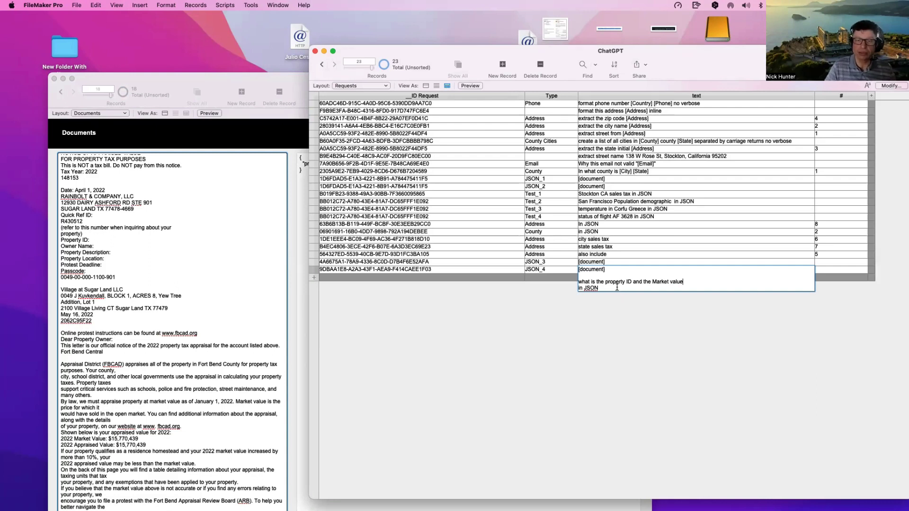
key(Return)
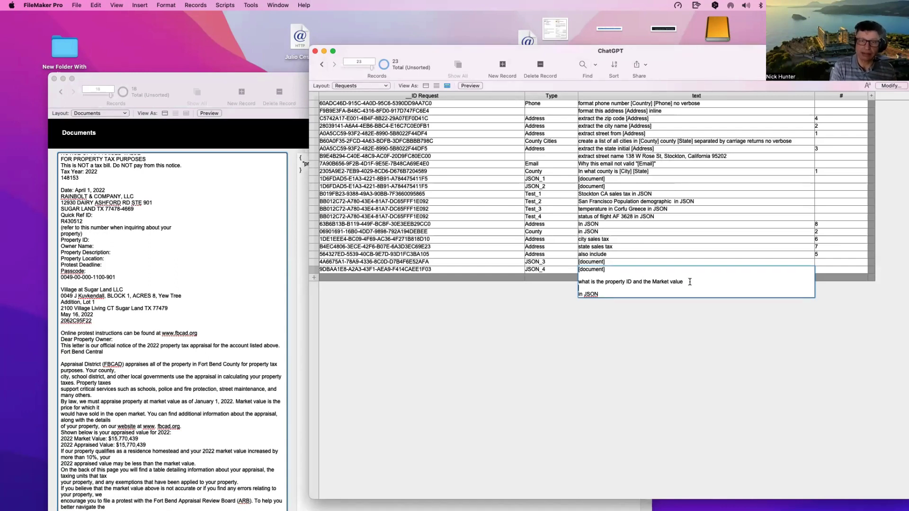
Step: List the field names propertyID and marketValue in the prompt, save it, and return to Documents
text(propert)
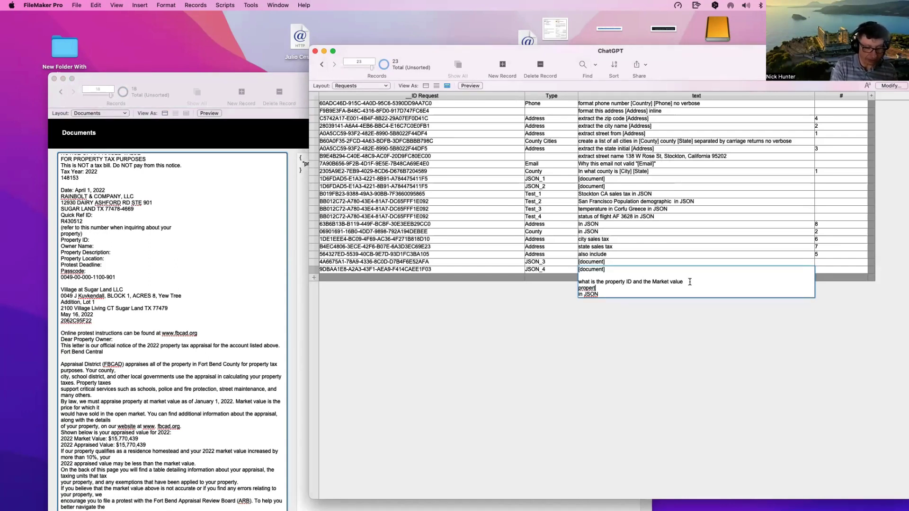
text(yID)
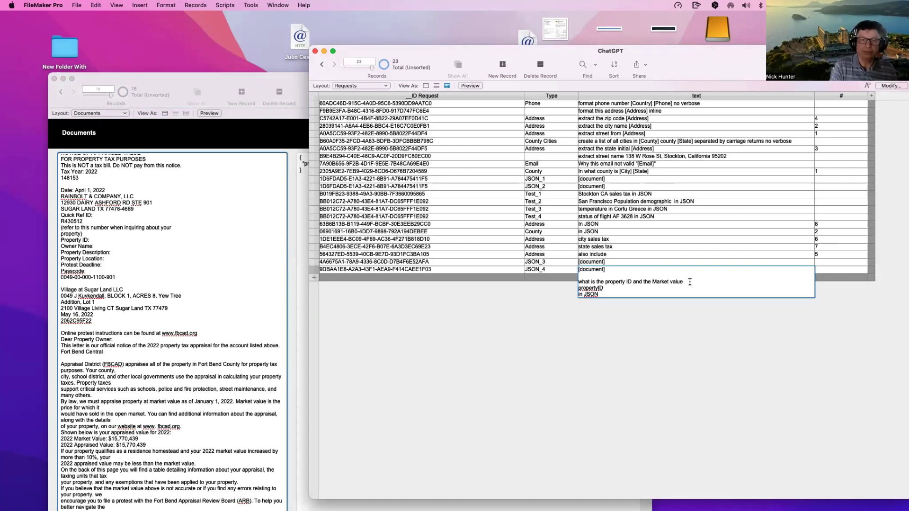
key(Return)
text(ma)
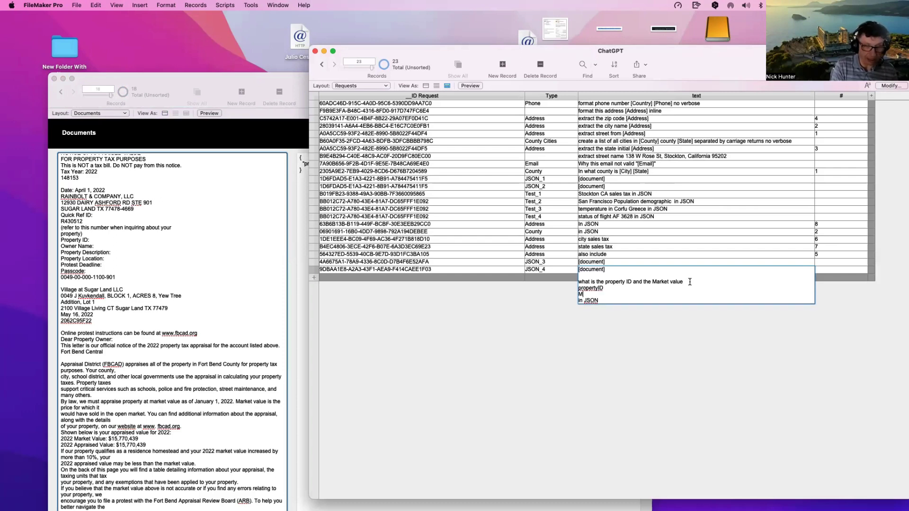
text(rket)
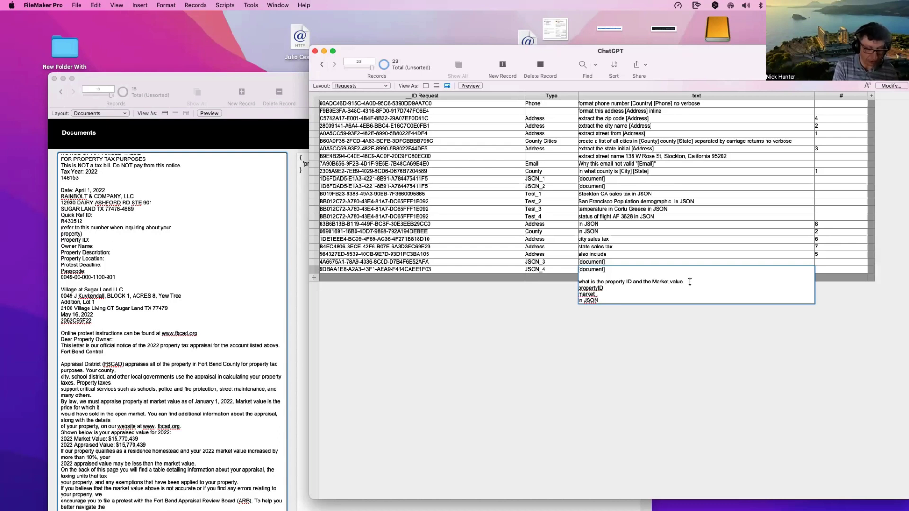
key(BackSpace)
text(VAlue)
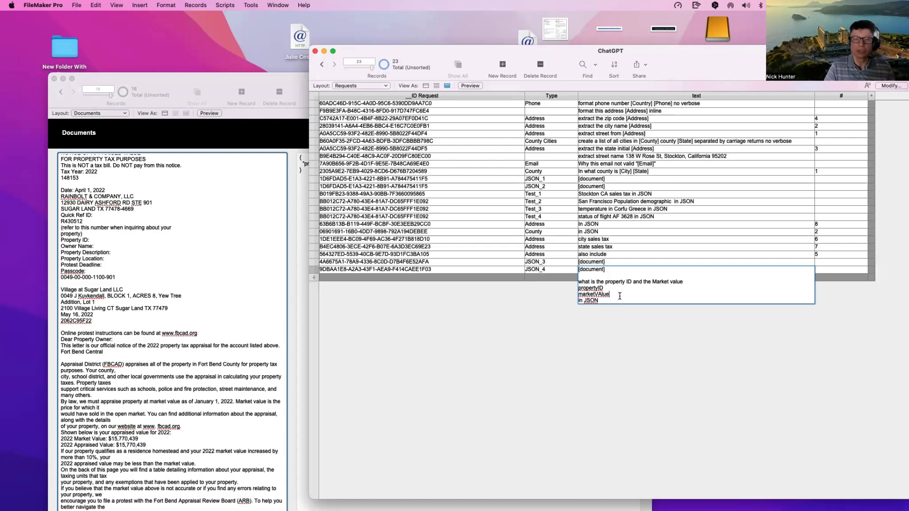
key(Left)
key(Left)
key(Left)
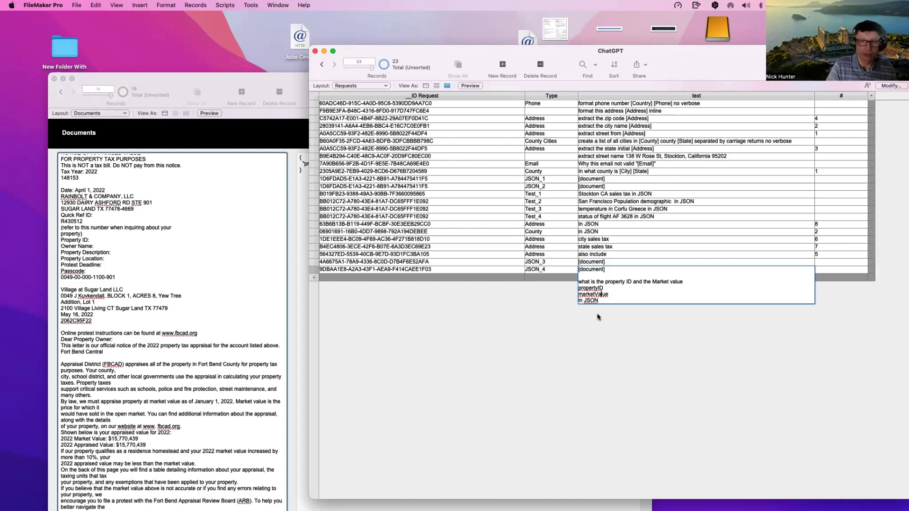
click(599, 318)
click(613, 272)
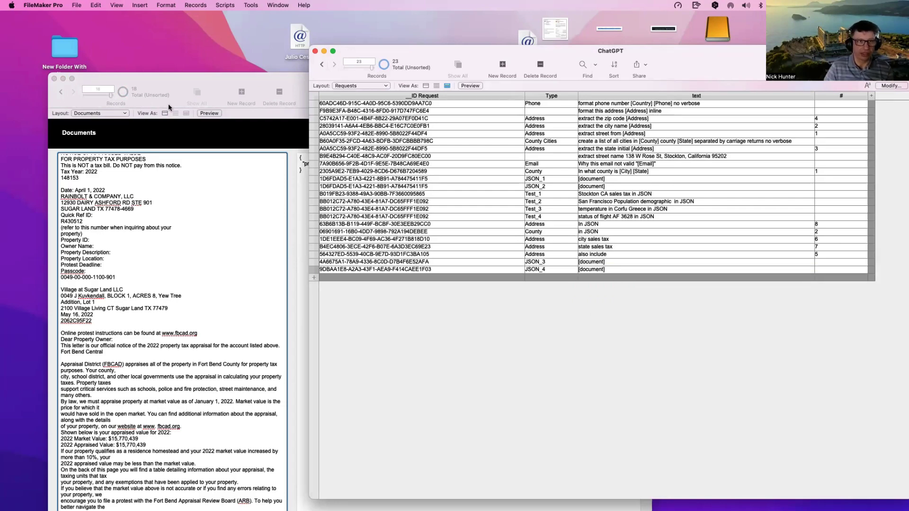
click(222, 136)
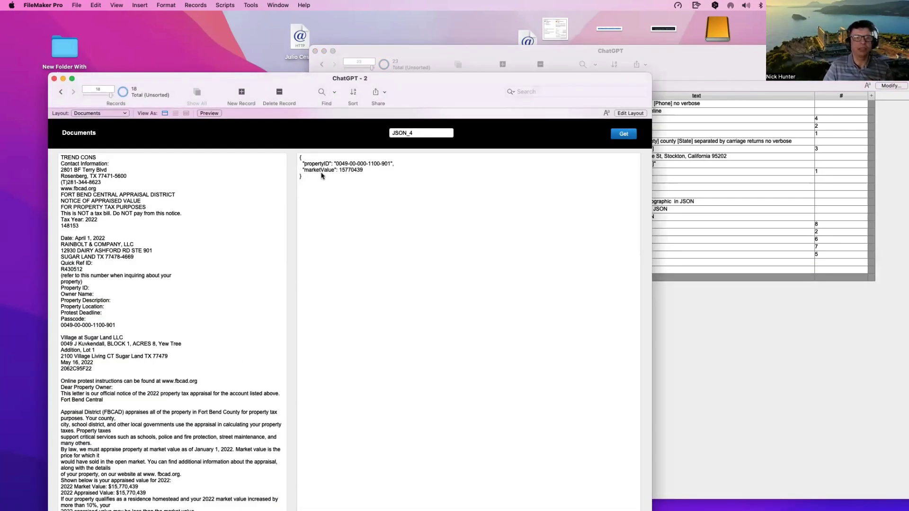
click(320, 171)
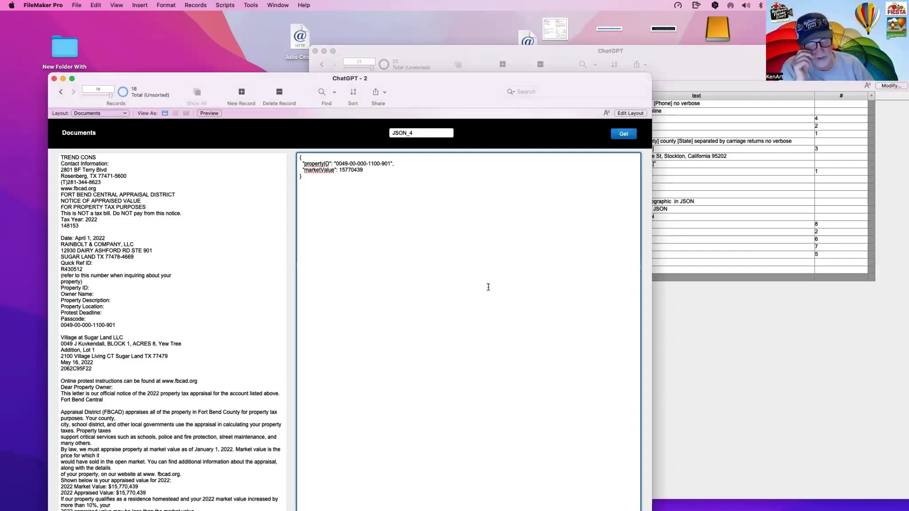
click(118, 276)
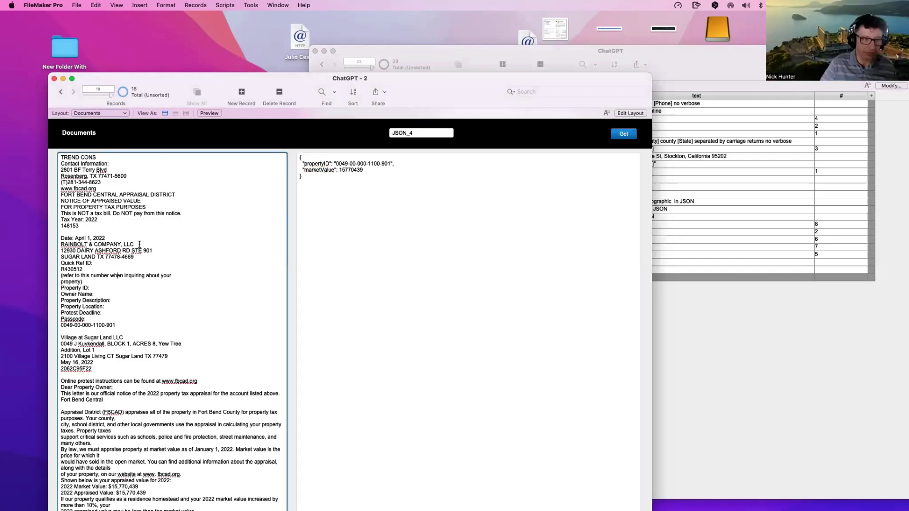
click(158, 142)
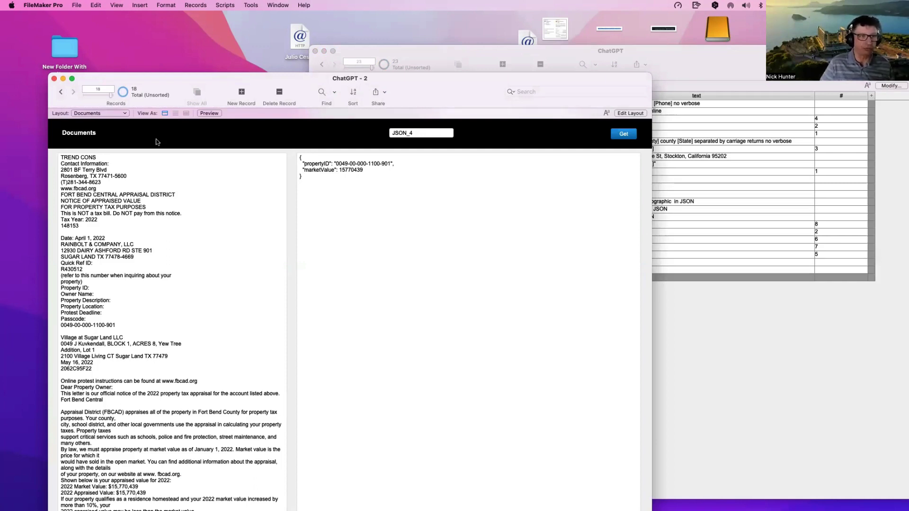
drag(323, 188, 282, 147)
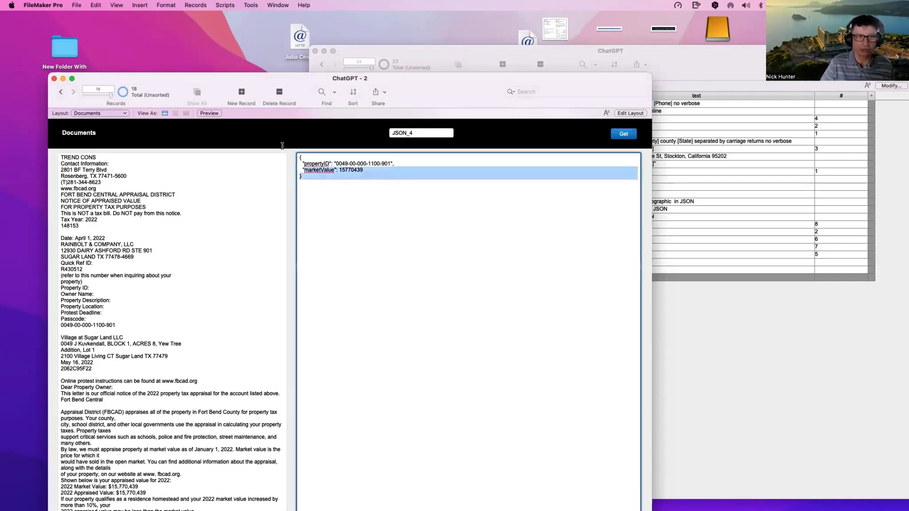
click(268, 144)
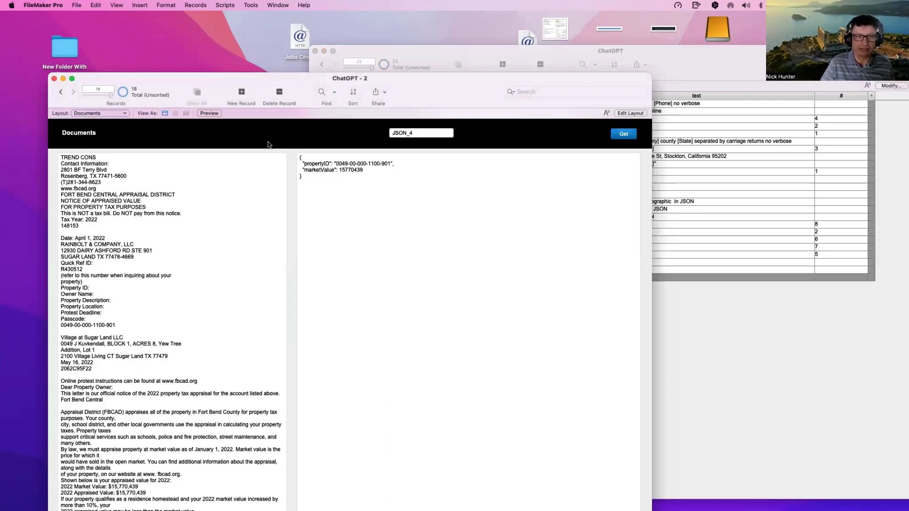
click(61, 93)
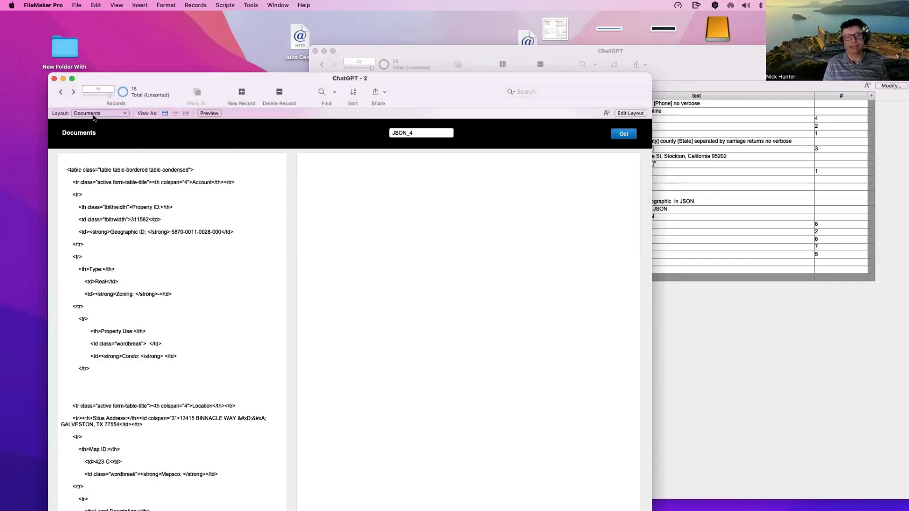
click(74, 92)
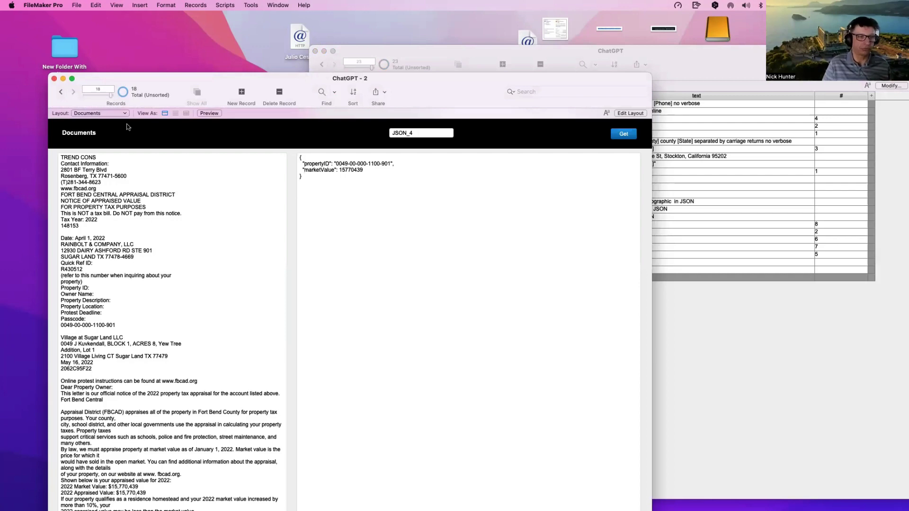
drag(150, 85, 122, 34)
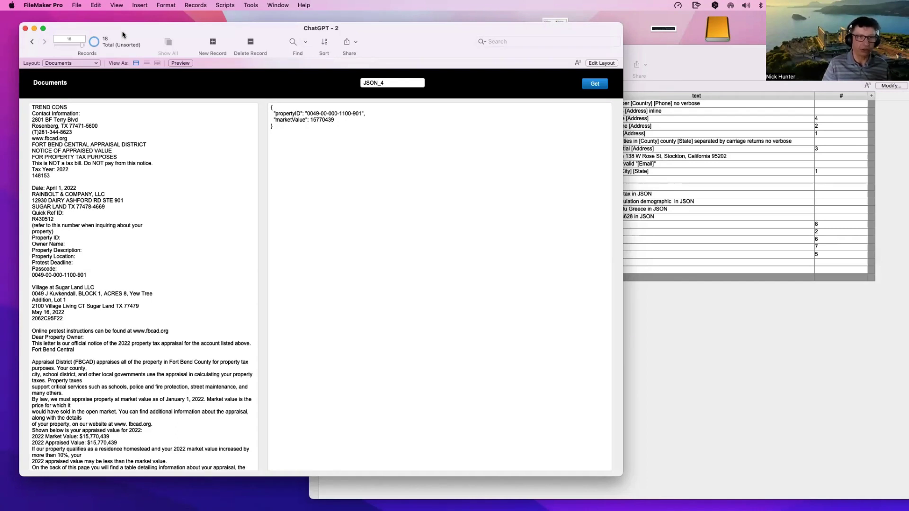
Step: Commit the Documents record by clicking into and then out of the tax notice text
click(56, 203)
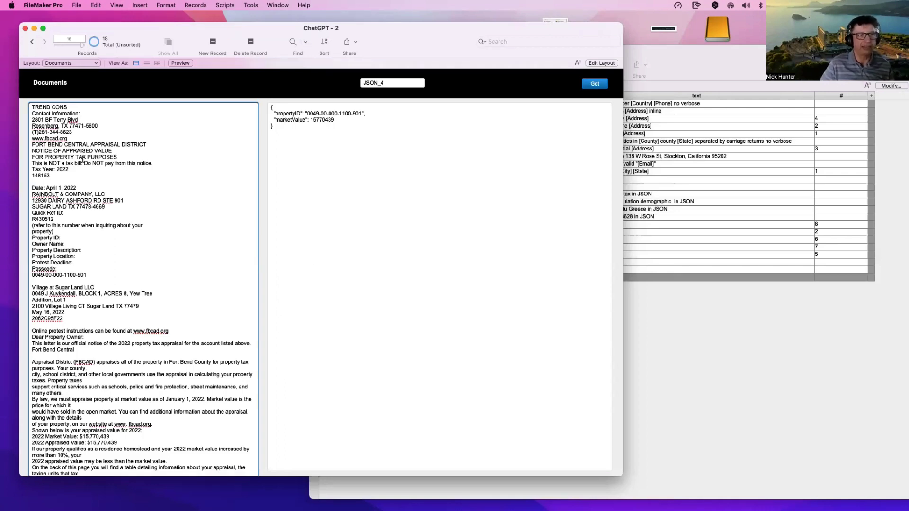
click(77, 95)
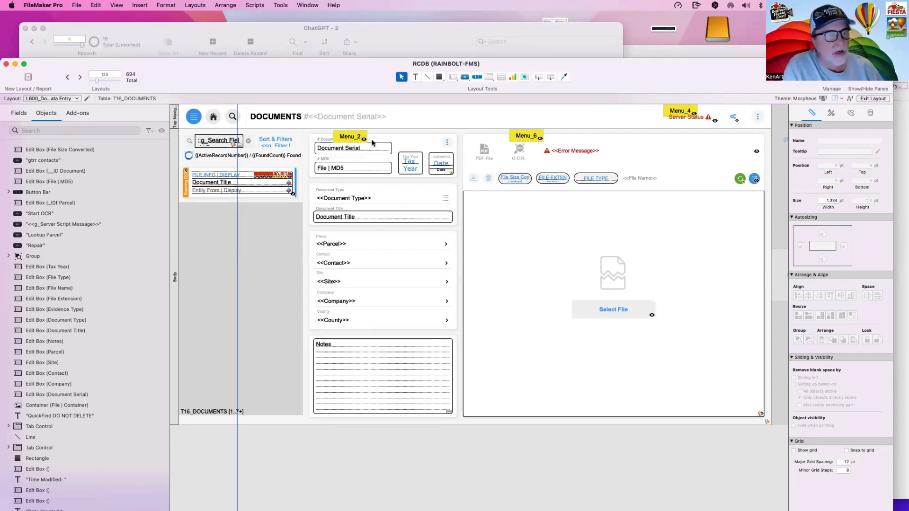
Step: Move the RCDB window up and bring up its Manage Layouts list with Cmd+Shift+L
drag(344, 82, 343, 58)
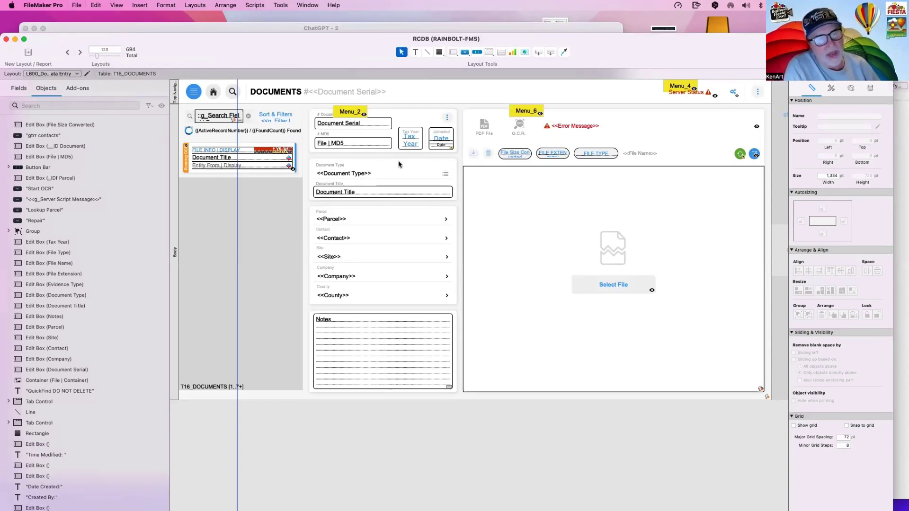
key(super+shift+l)
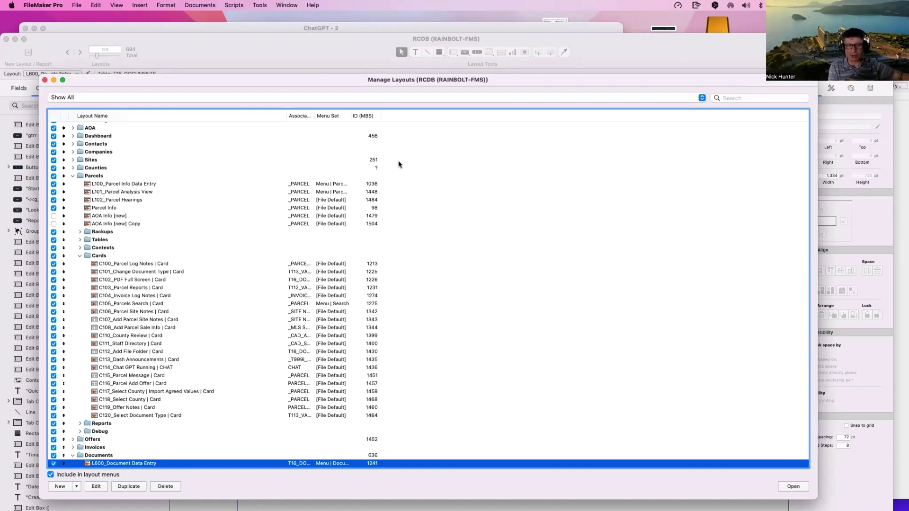
Step: Search the layout list for 'web sc' and open the Web Scrapping layout in a new window
scroll(398, 165, down, 2)
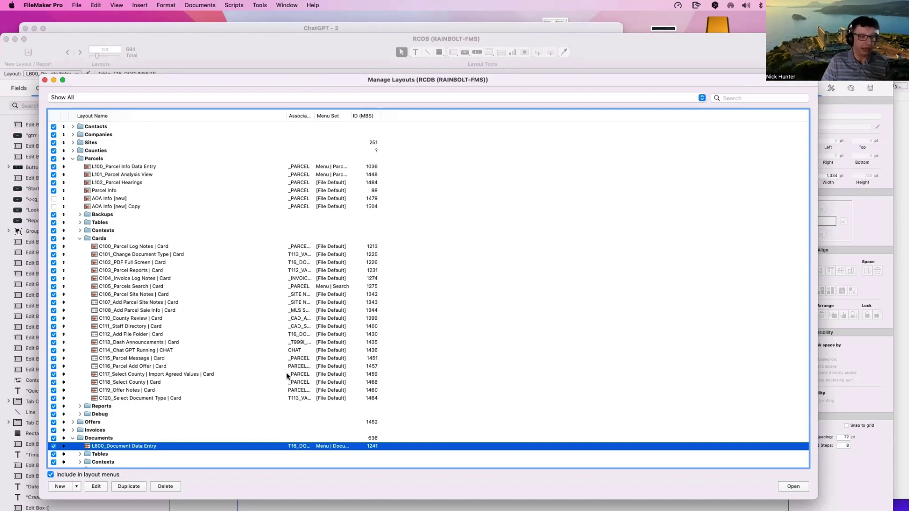
click(725, 98)
text(web s)
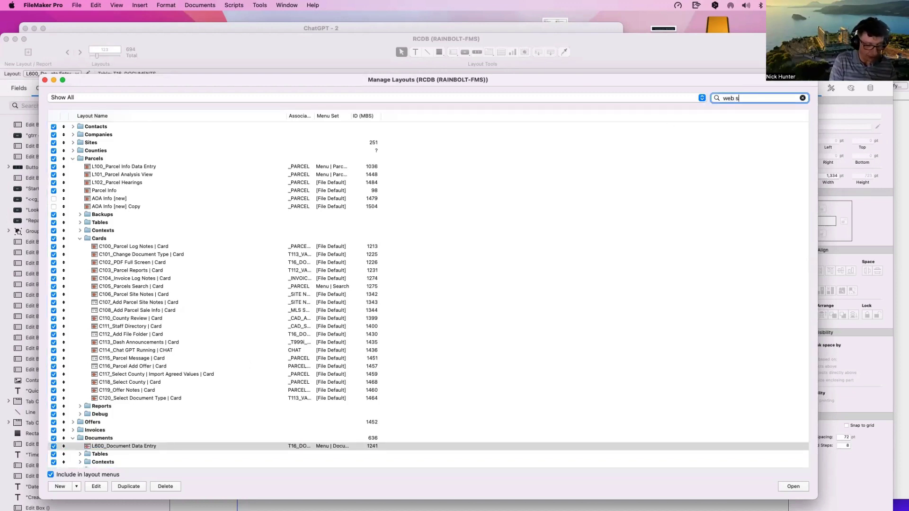
text(cra)
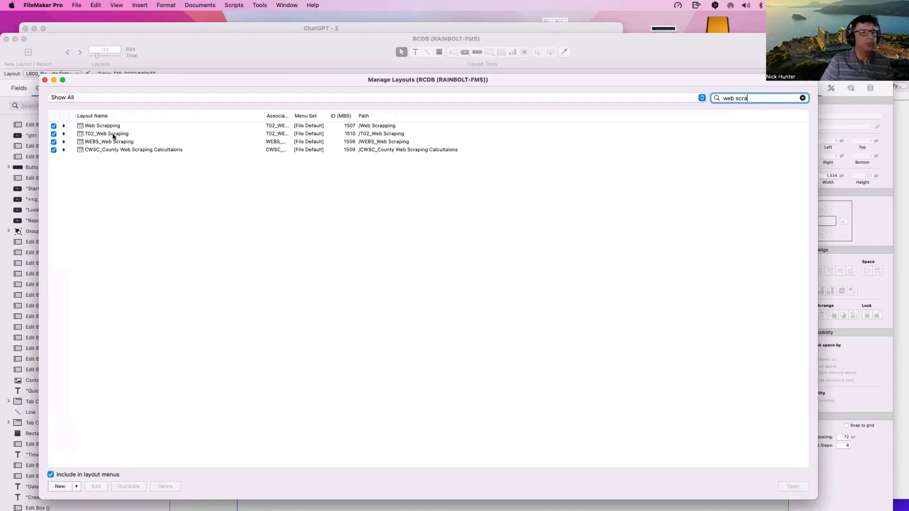
click(114, 126)
click(796, 488)
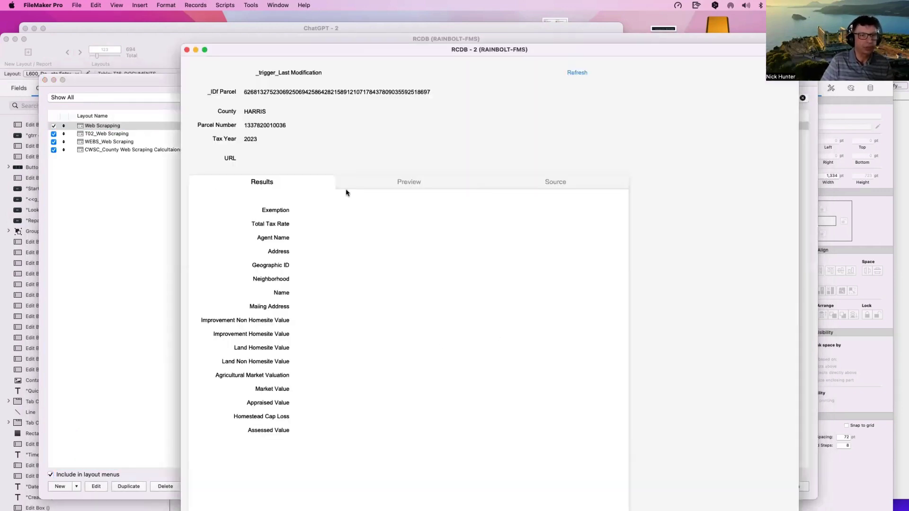
Step: Close Manage Layouts and show the status toolbar in the new Web Scrapping window
click(128, 150)
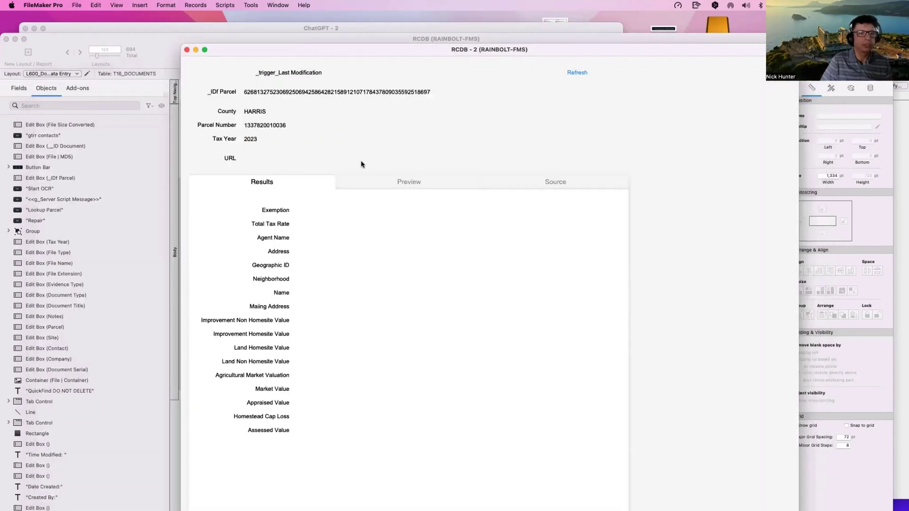
click(284, 159)
key(super+alt+s)
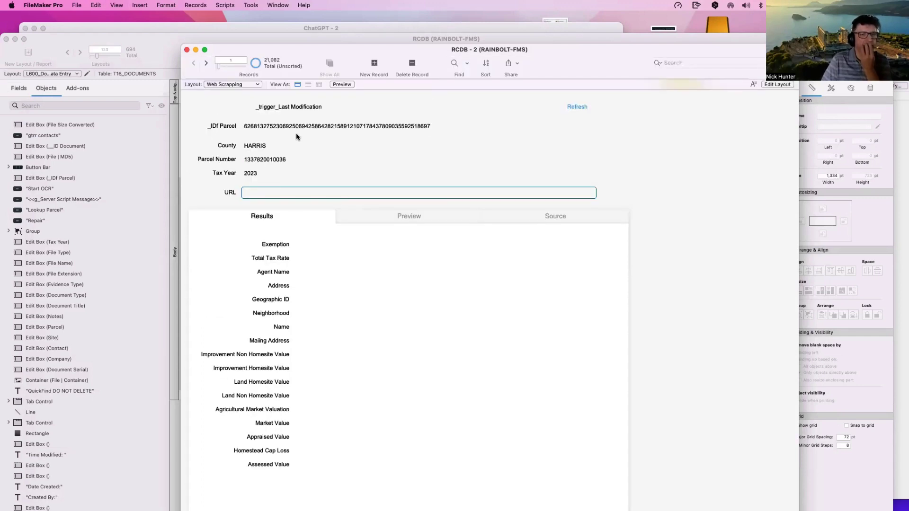
Step: Find parcel records with a non-empty URL by omitting '==' and view the Preview tab
click(232, 99)
key(super+f)
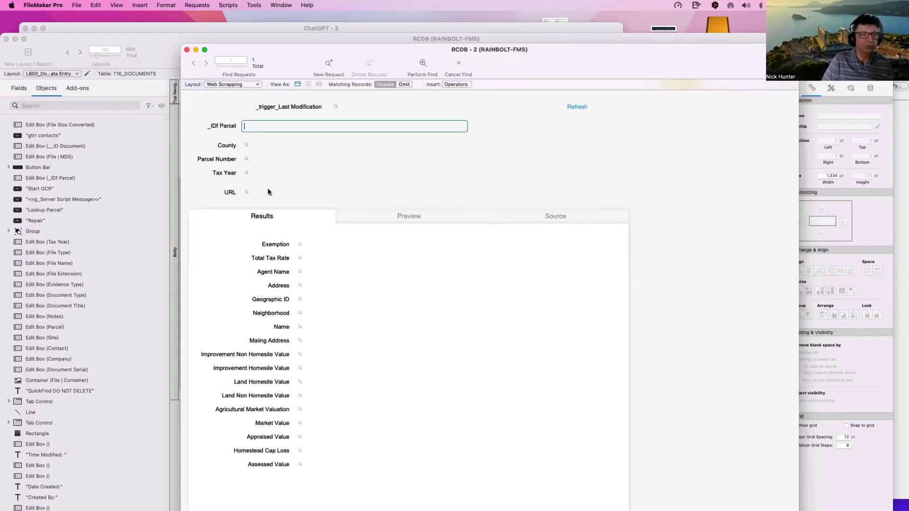
click(268, 191)
text(==)
click(404, 84)
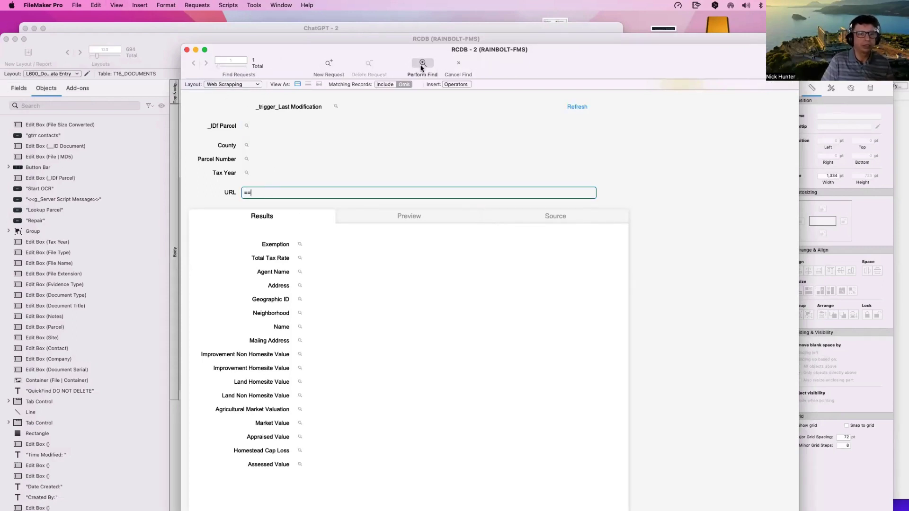
click(422, 66)
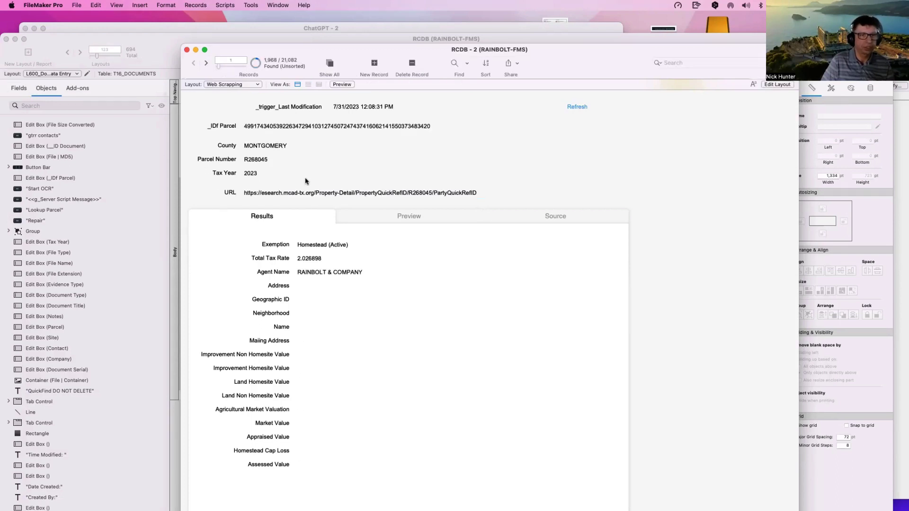
click(383, 218)
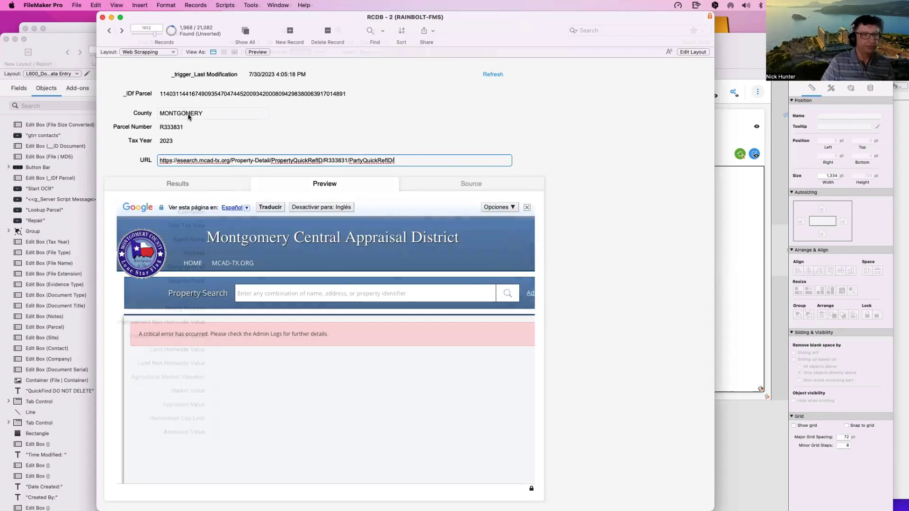
key(super+f)
text(ga)
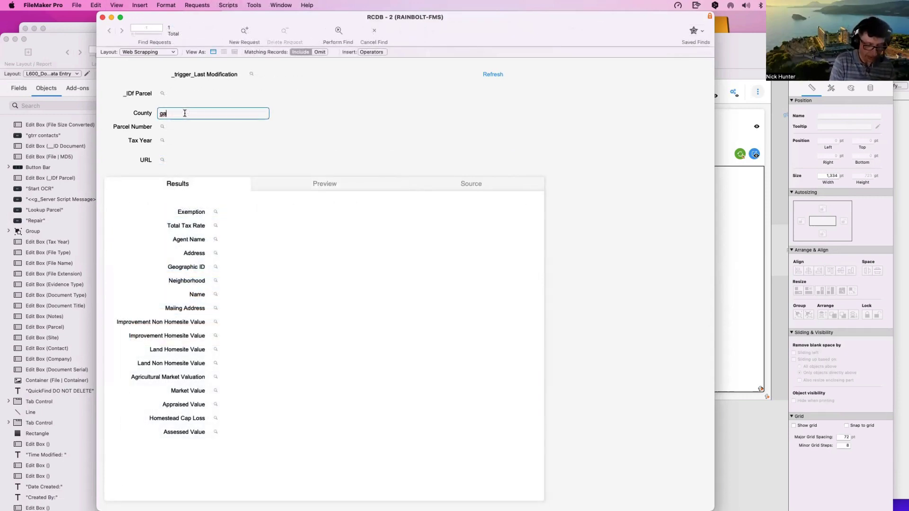
text(lve)
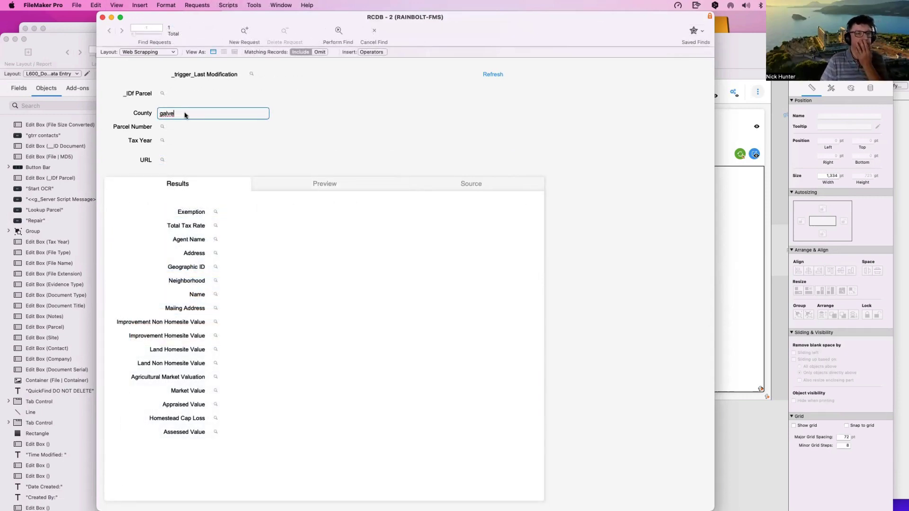
key(Return)
click(301, 184)
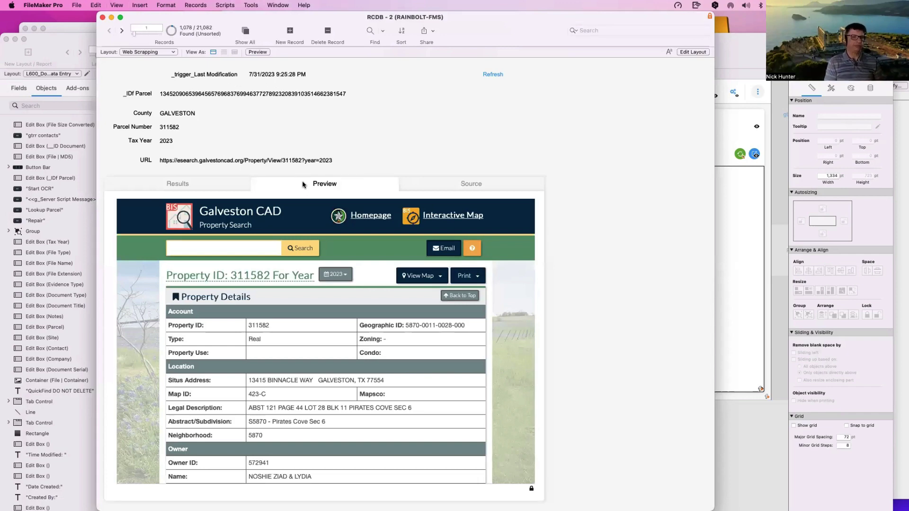
click(259, 160)
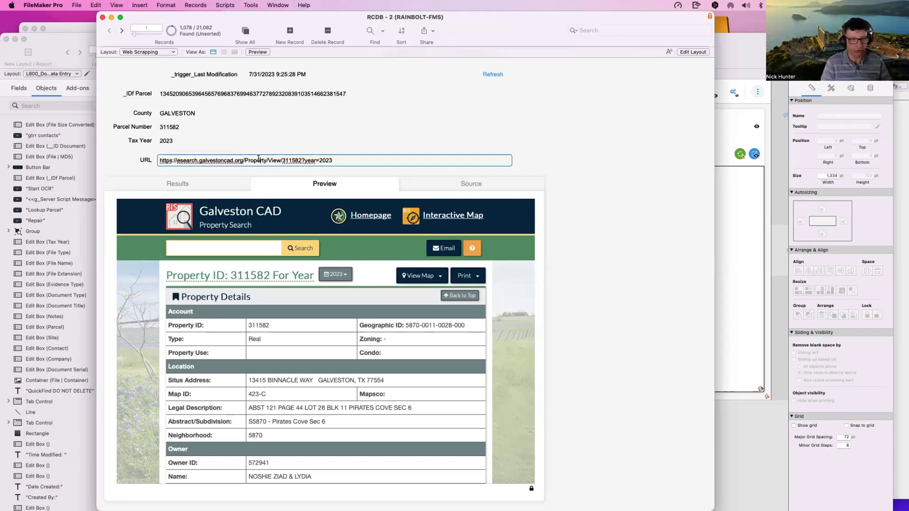
click(266, 146)
Step: Switch parcel 311582 to the Source tab and scroll through the Galveston CAD HTML
click(286, 145)
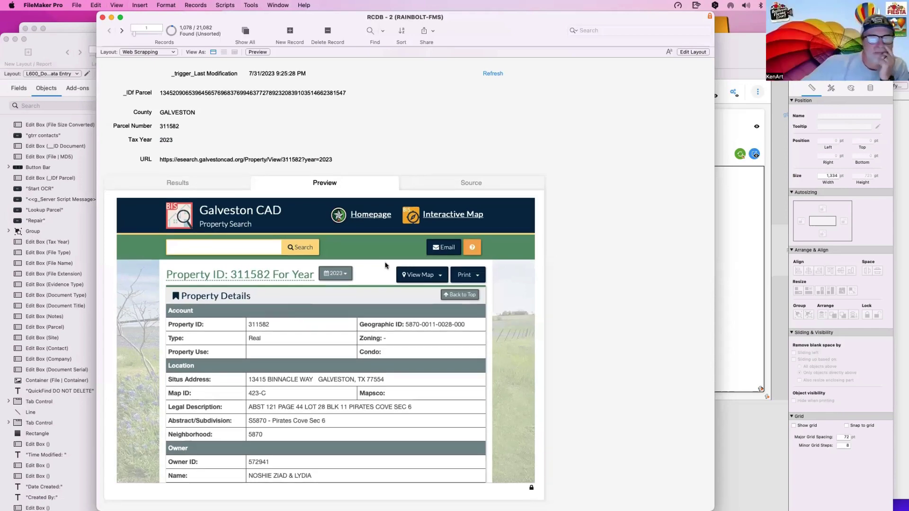
click(455, 188)
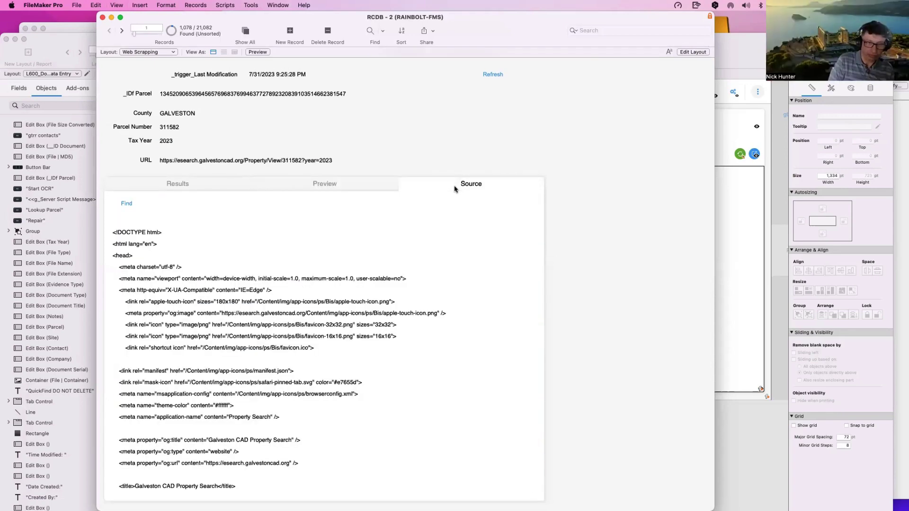
click(287, 313)
scroll(287, 313, down, 20)
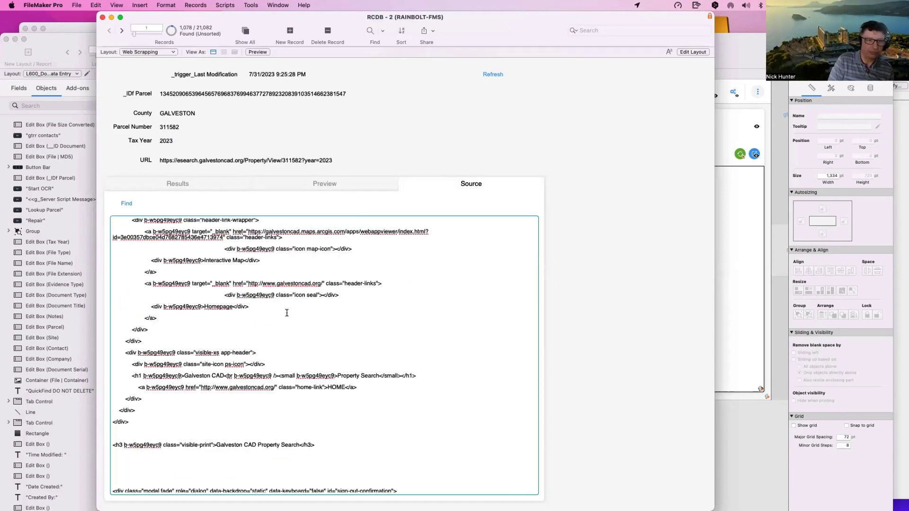
scroll(287, 313, down, 10)
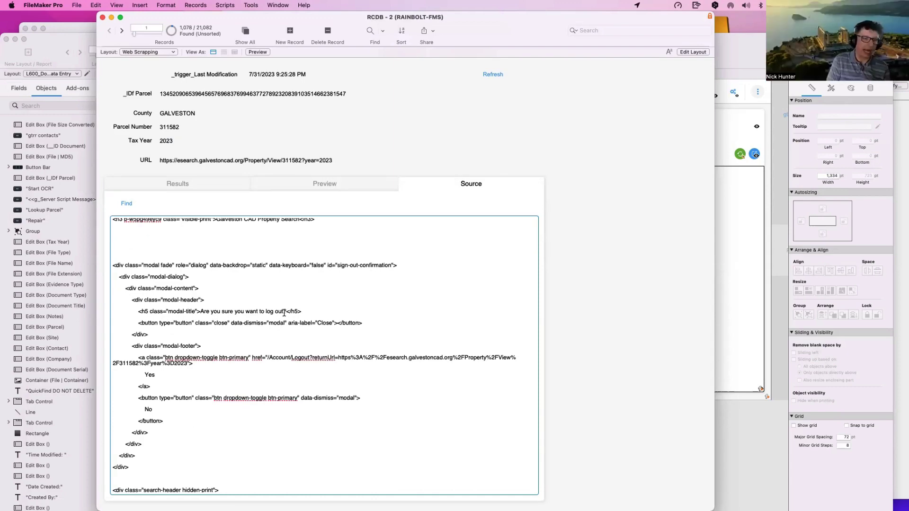
scroll(518, 258, down, 15)
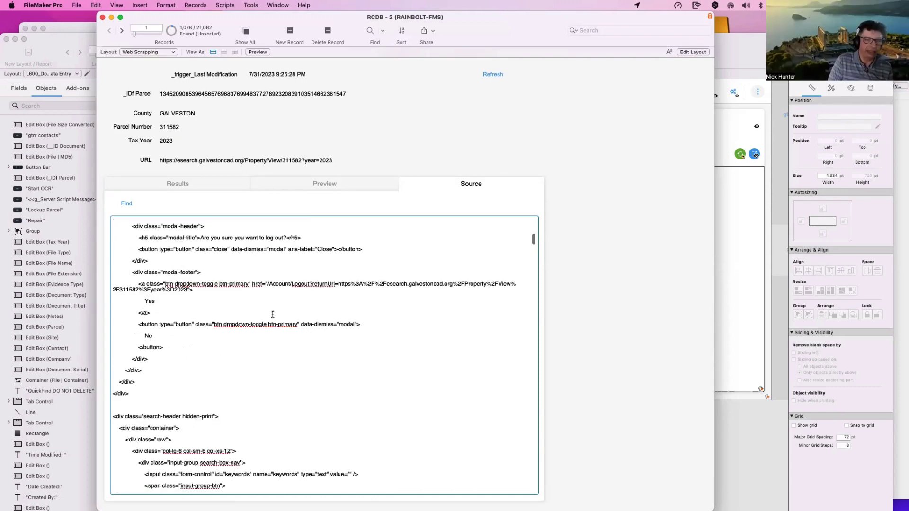
drag(533, 244, 533, 437)
scroll(543, 464, up, 20)
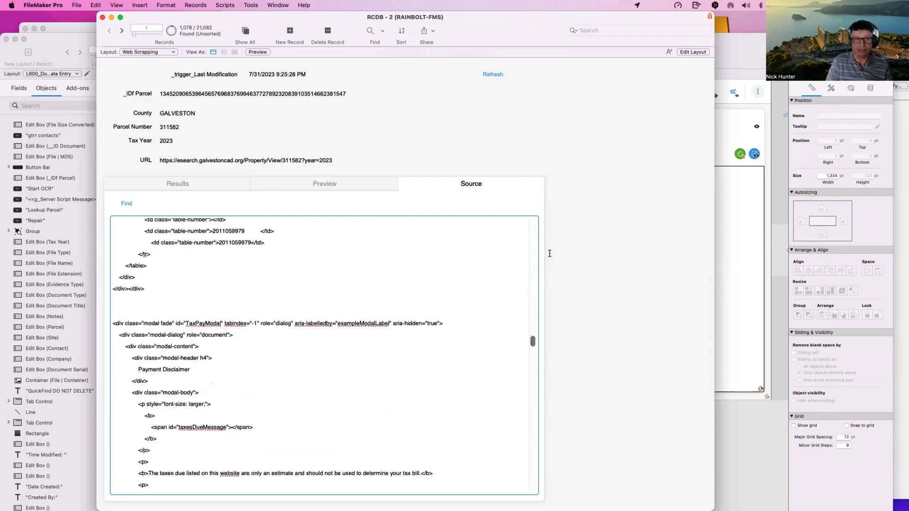
Step: Compare the Preview and Results tabs with the HTML source, ending on the Source tab
click(325, 185)
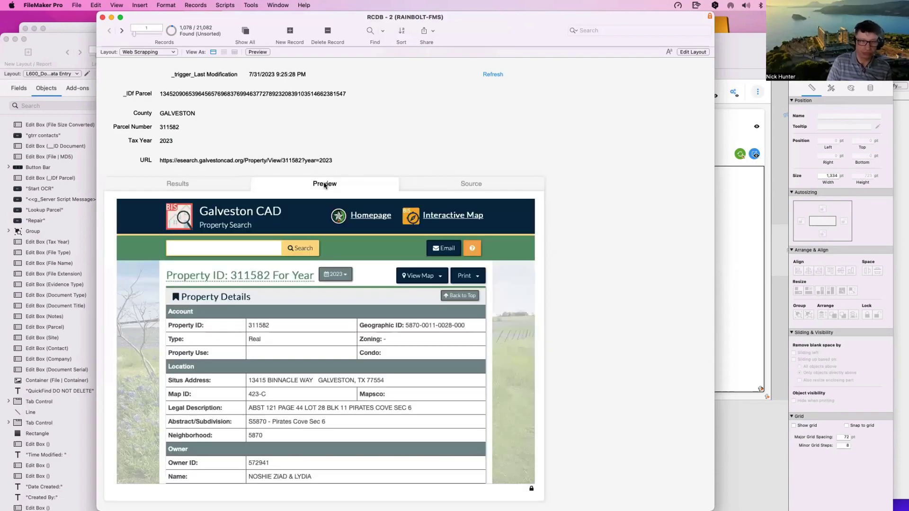
click(427, 188)
click(492, 283)
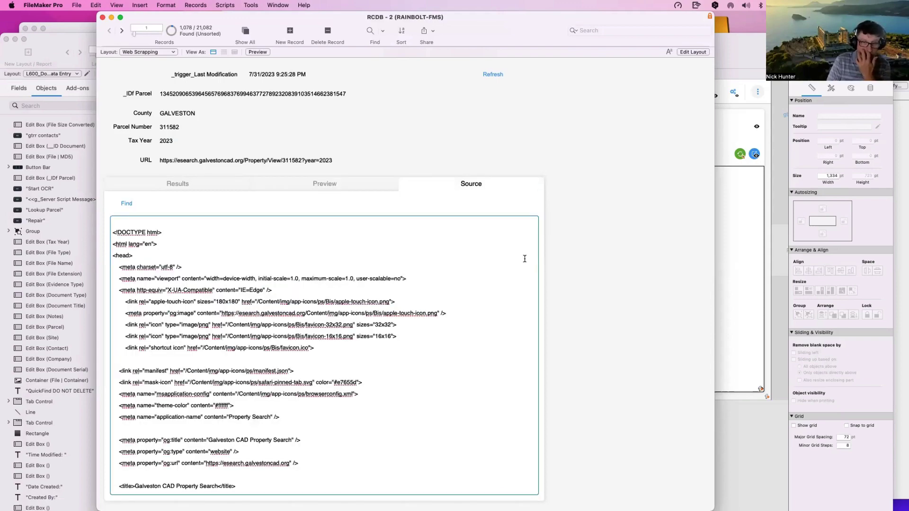
scroll(519, 263, down, 5)
scroll(533, 227, down, 15)
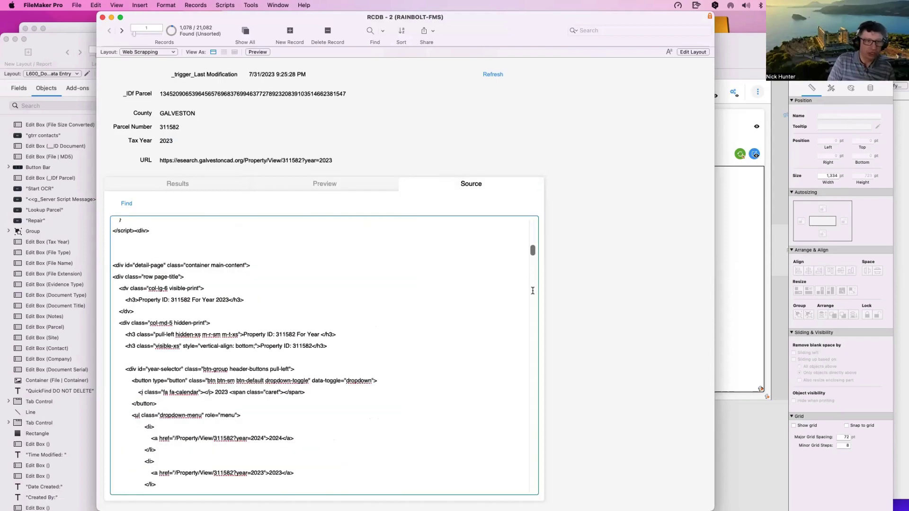
scroll(534, 343, down, 10)
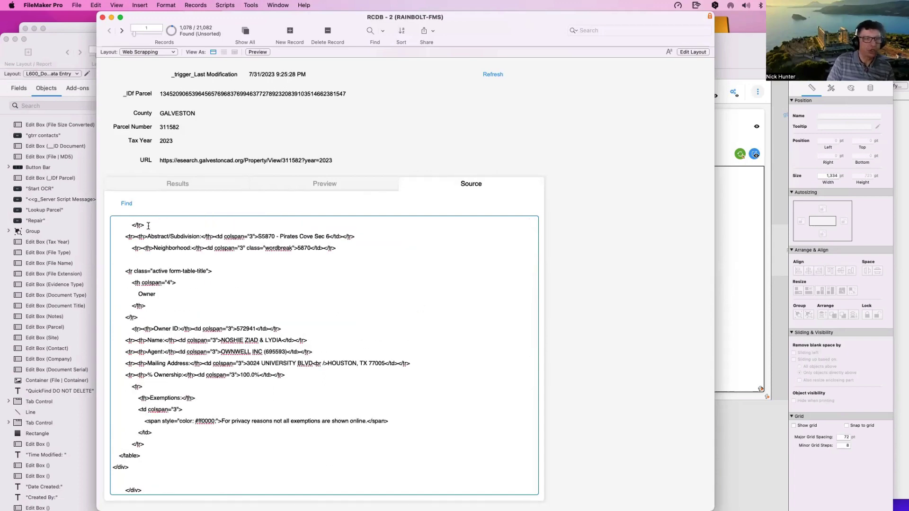
click(216, 188)
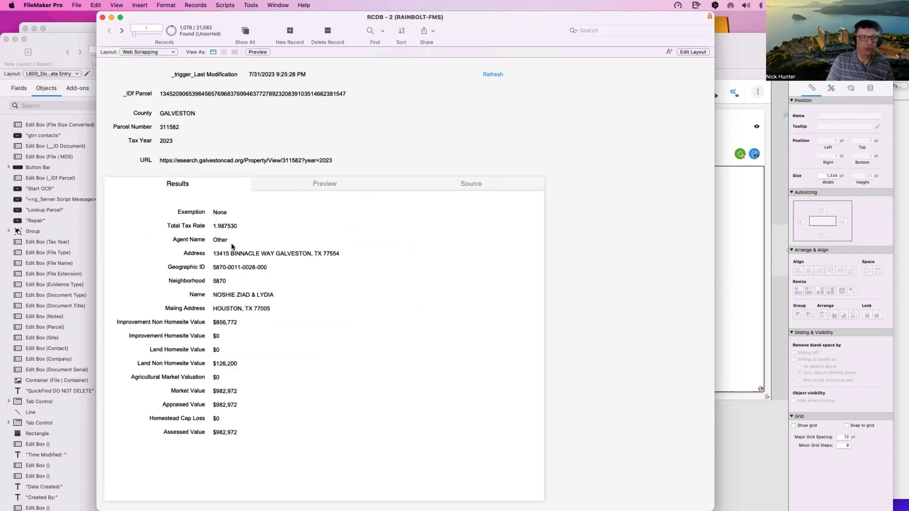
click(482, 180)
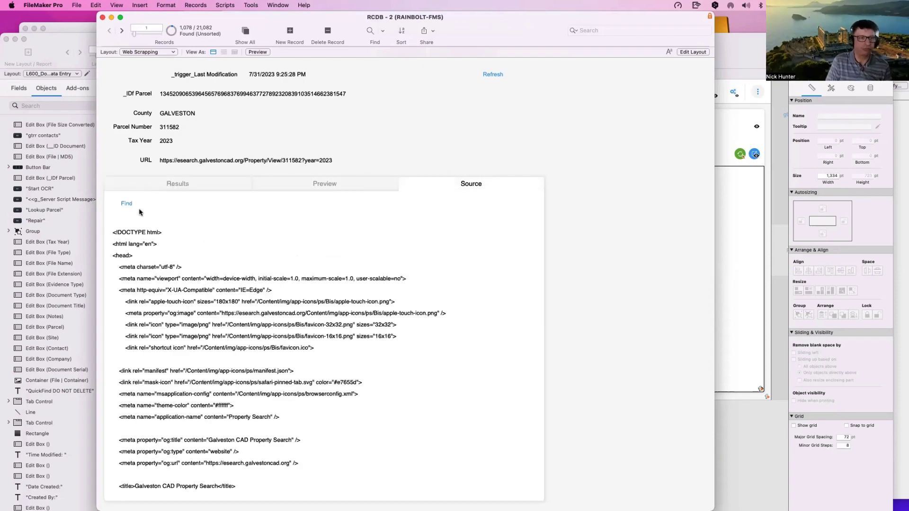
Step: Search the HTML source for 'market value', find the next occurrence, and close find and replace
click(126, 204)
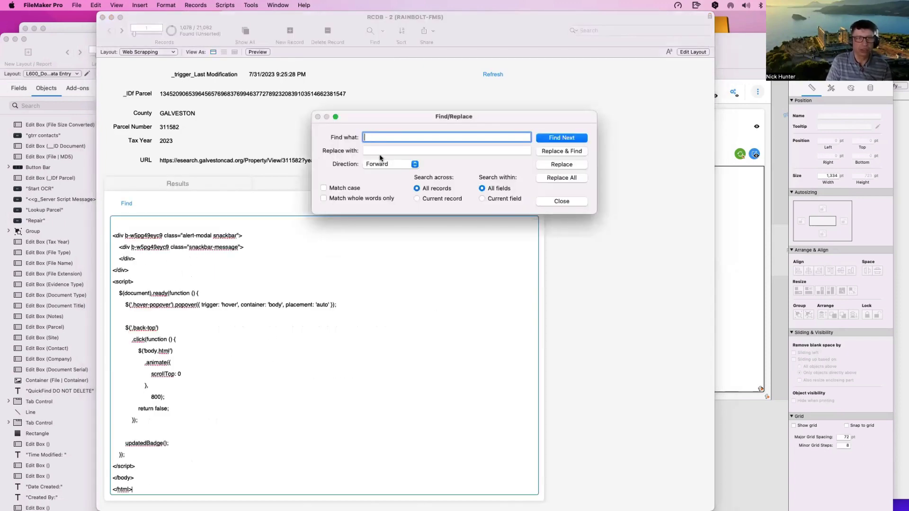
text(market)
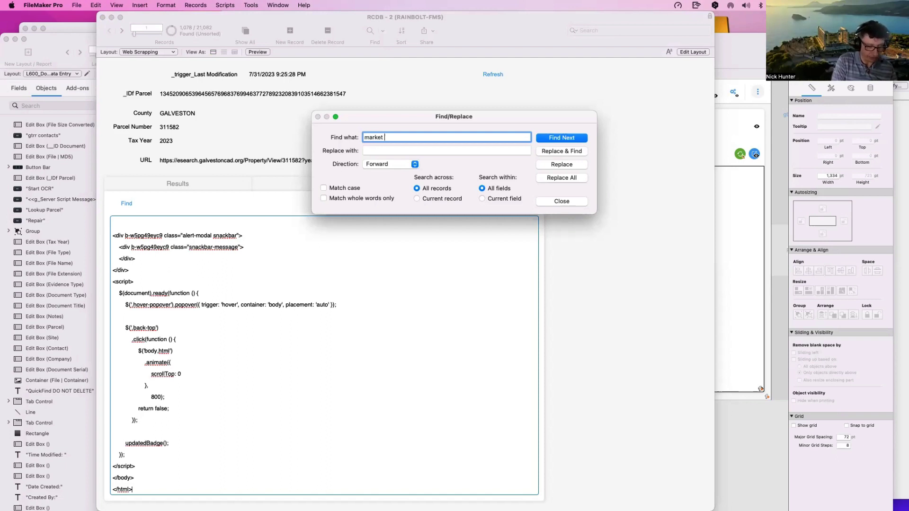
text( val)
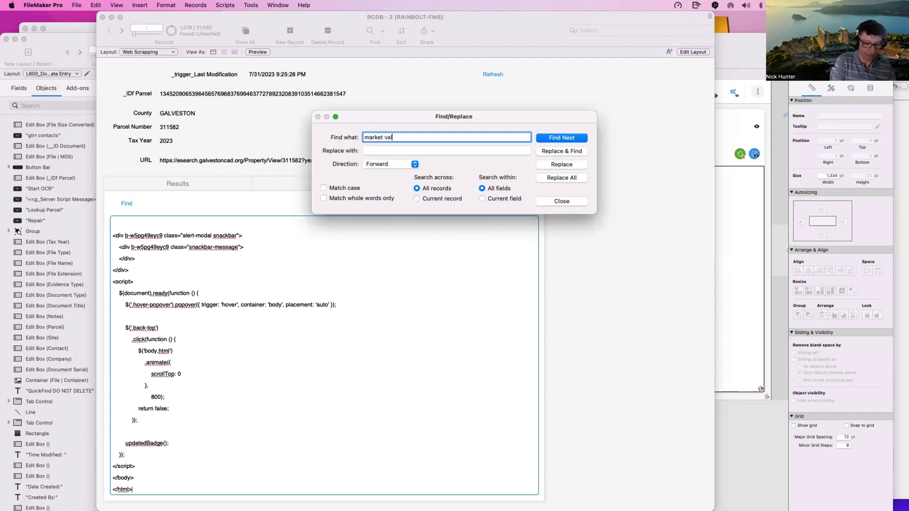
text(ue)
key(Return)
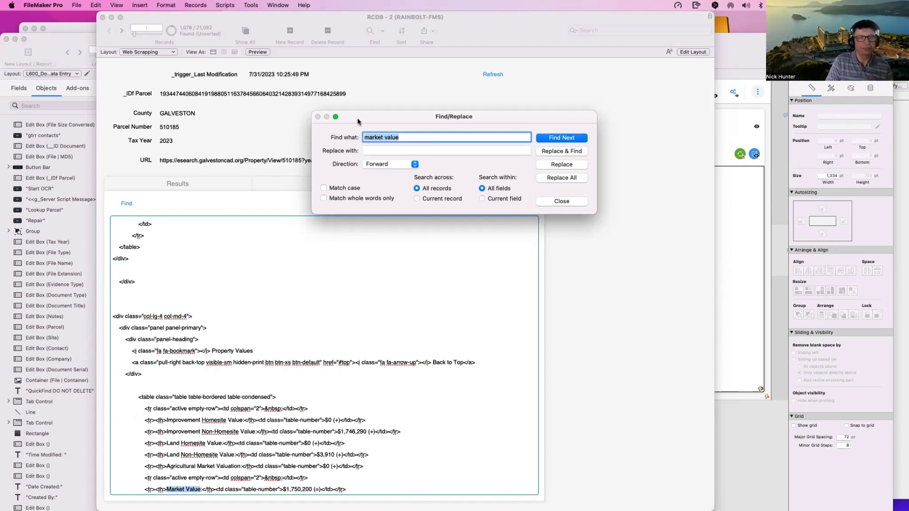
click(549, 203)
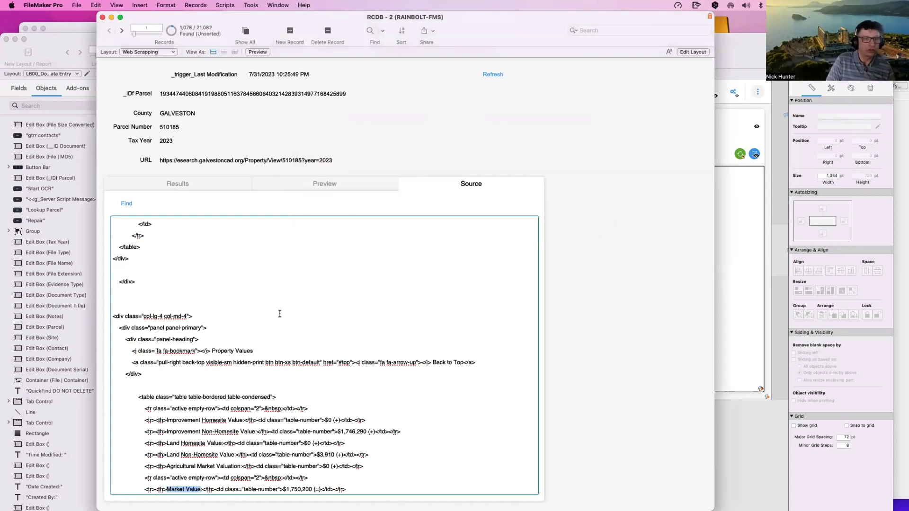
click(280, 314)
scroll(285, 322, down, 2)
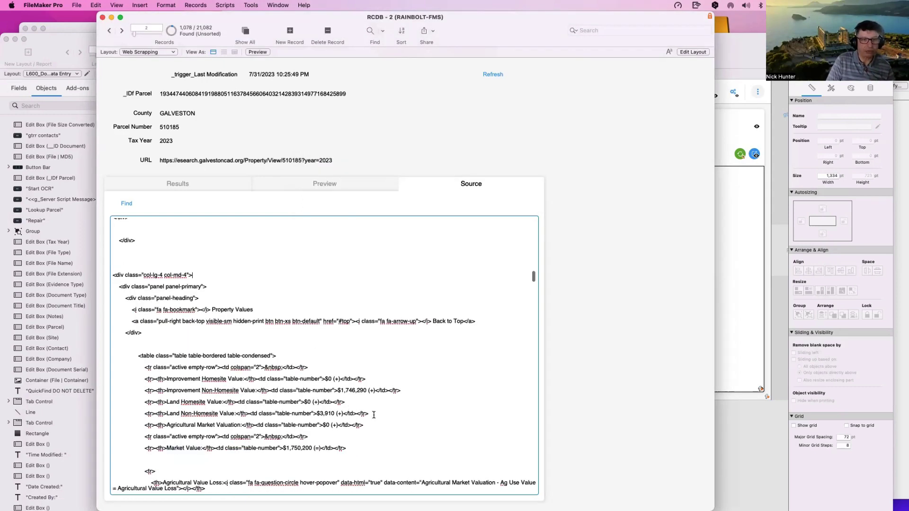
scroll(221, 303, up, 8)
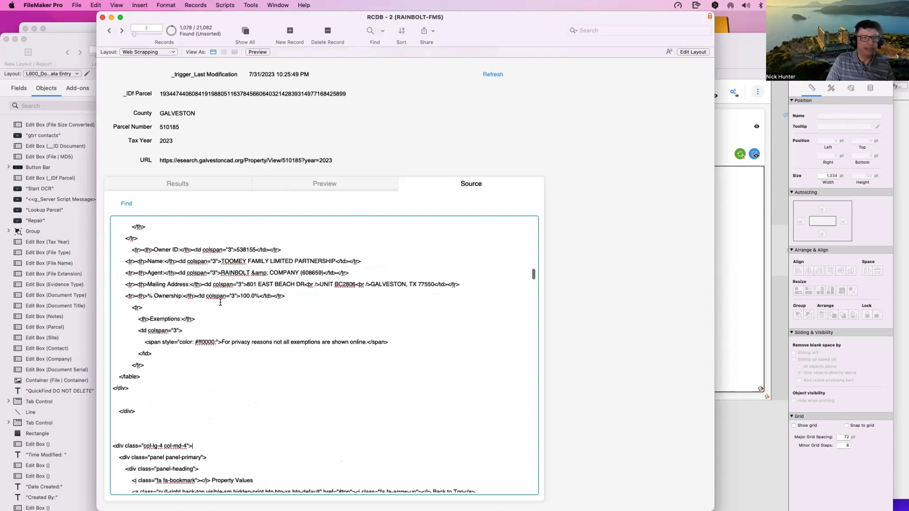
scroll(221, 302, up, 10)
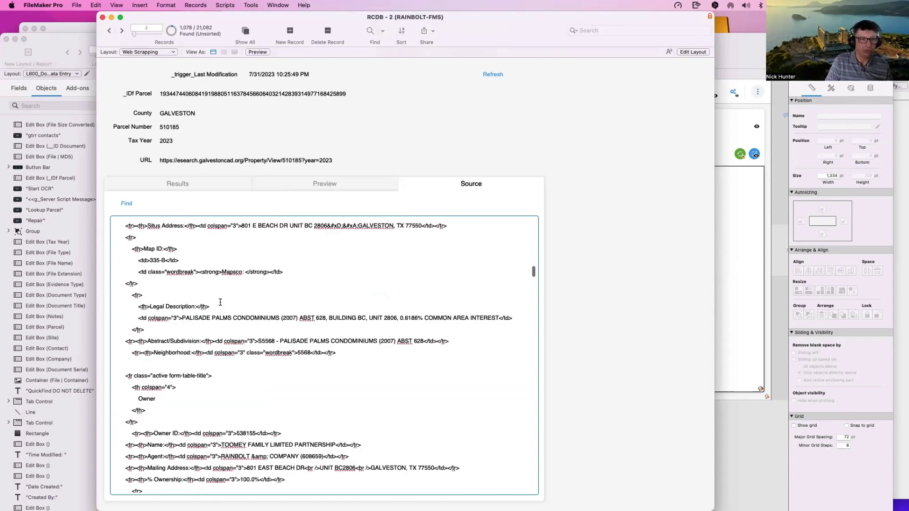
scroll(221, 303, up, 2)
scroll(215, 302, up, 8)
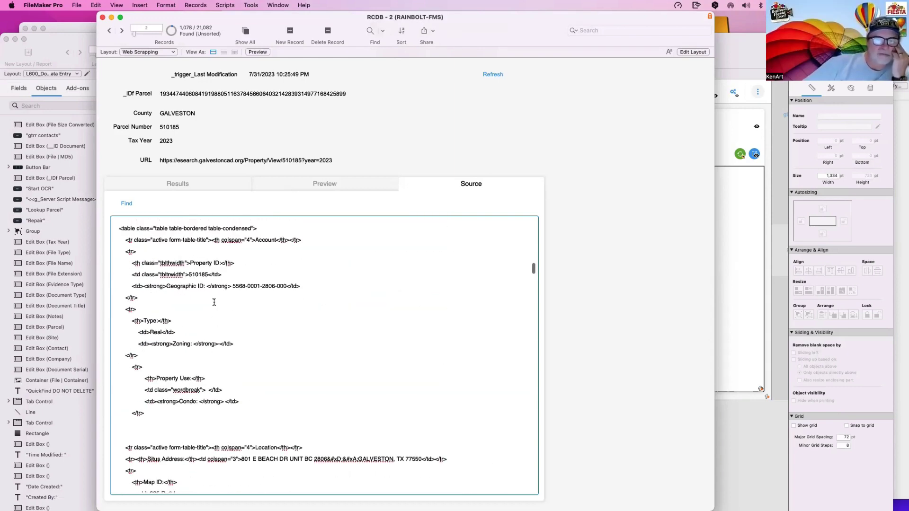
scroll(214, 303, down, 10)
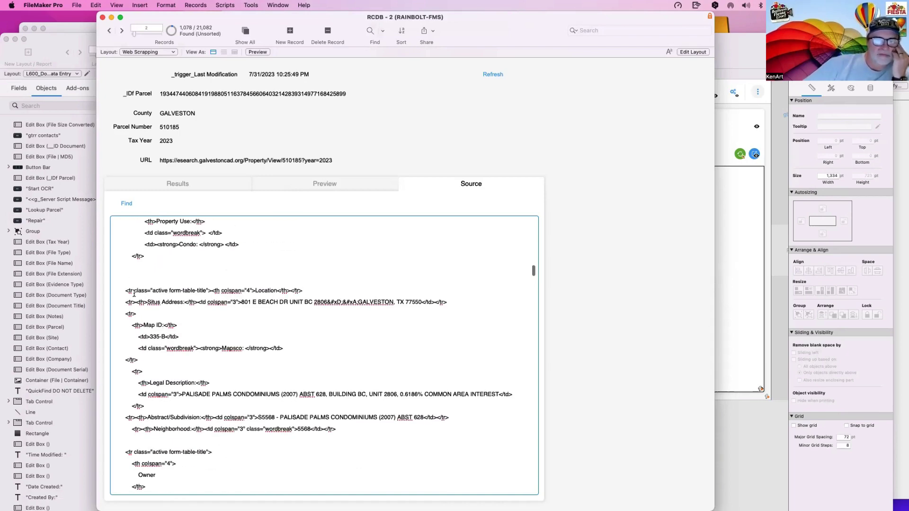
Step: Select a long block of source markup from the value history down through the payment script
drag(117, 276, 344, 497)
scroll(331, 454, down, 12)
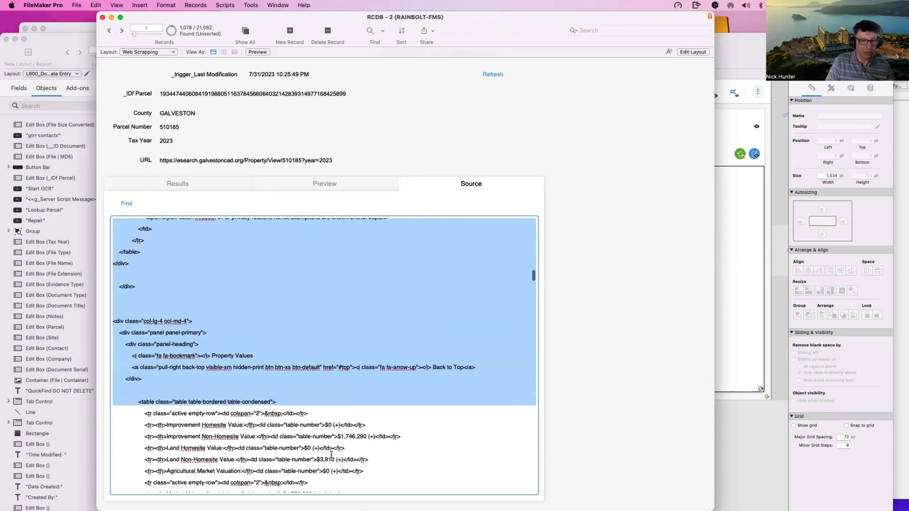
scroll(331, 455, down, 10)
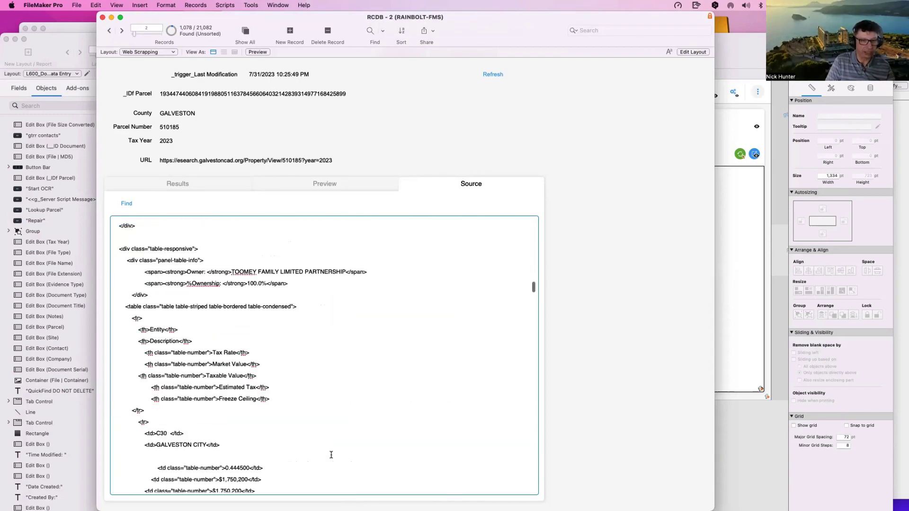
scroll(331, 454, down, 10)
scroll(331, 455, down, 10)
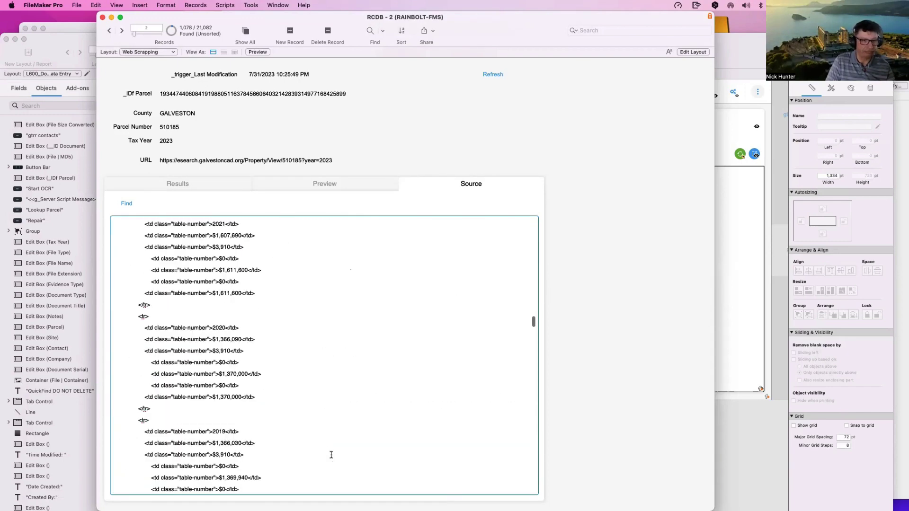
scroll(331, 455, down, 10)
scroll(331, 456, down, 5)
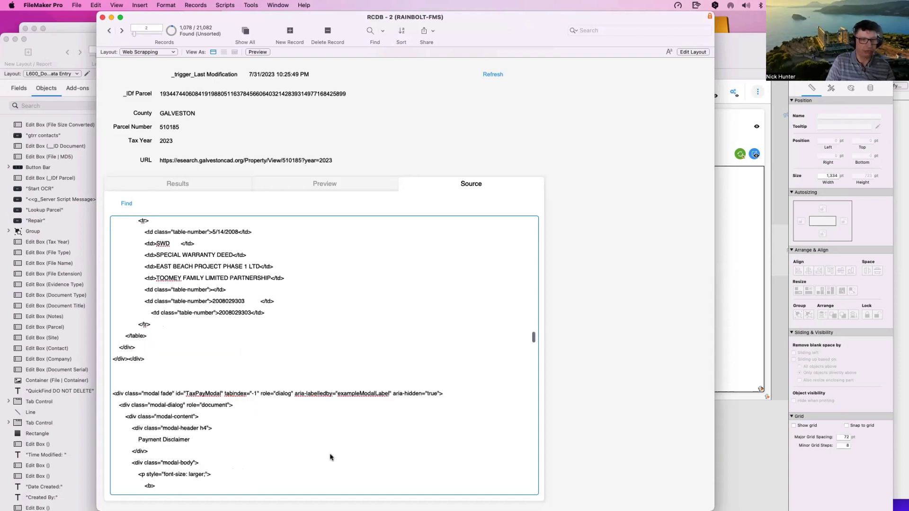
shift+click(331, 455)
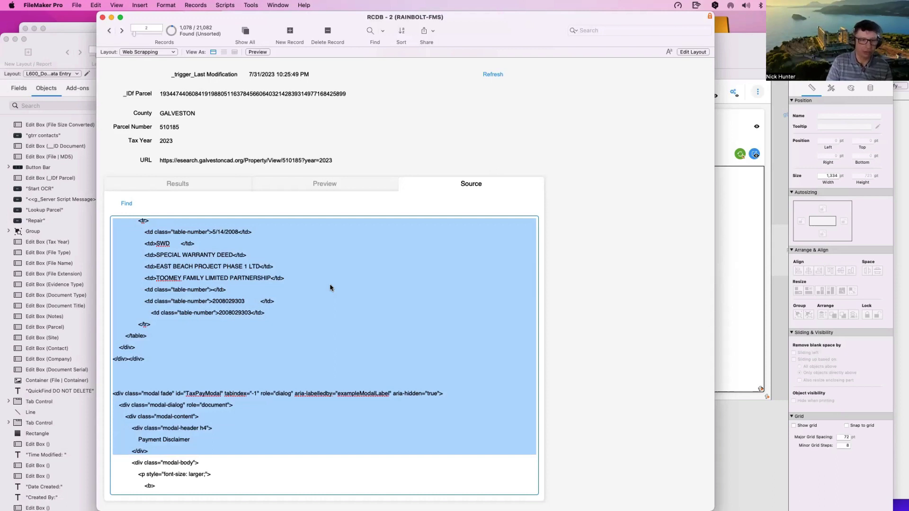
scroll(335, 297, down, 10)
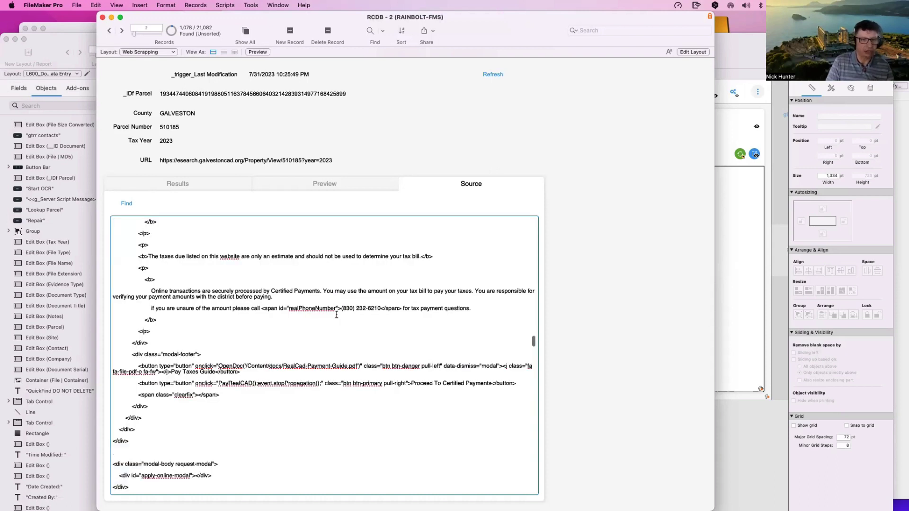
shift+click(303, 466)
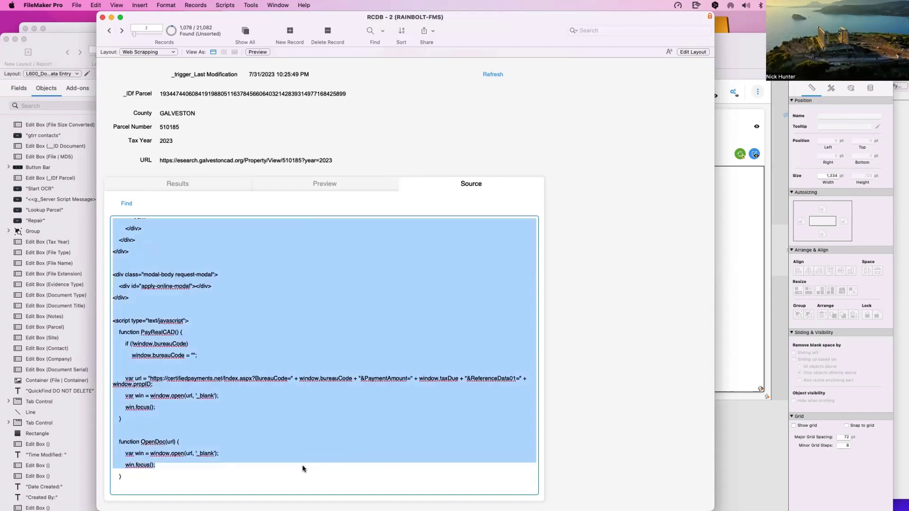
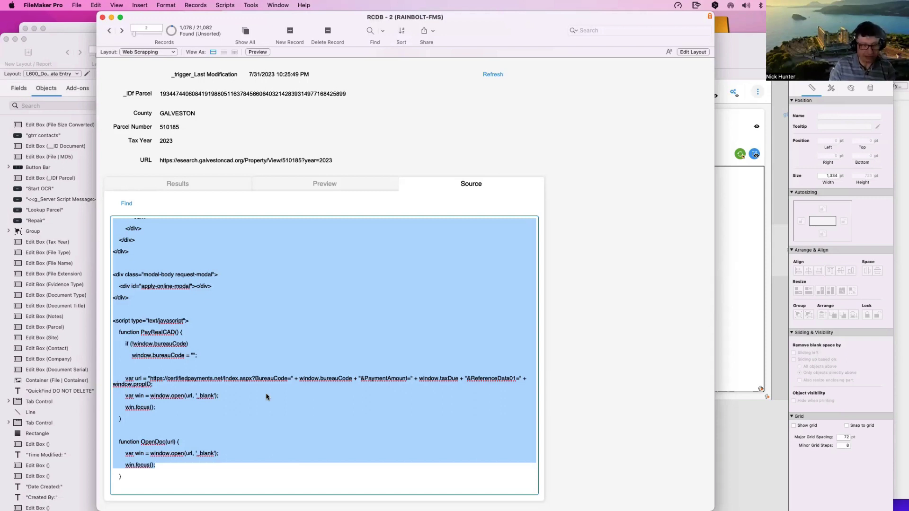
Step: Drag the RCDB - 2 parcel window down and to the right, out of the way
drag(246, 18, 390, 142)
drag(196, 50, 415, 250)
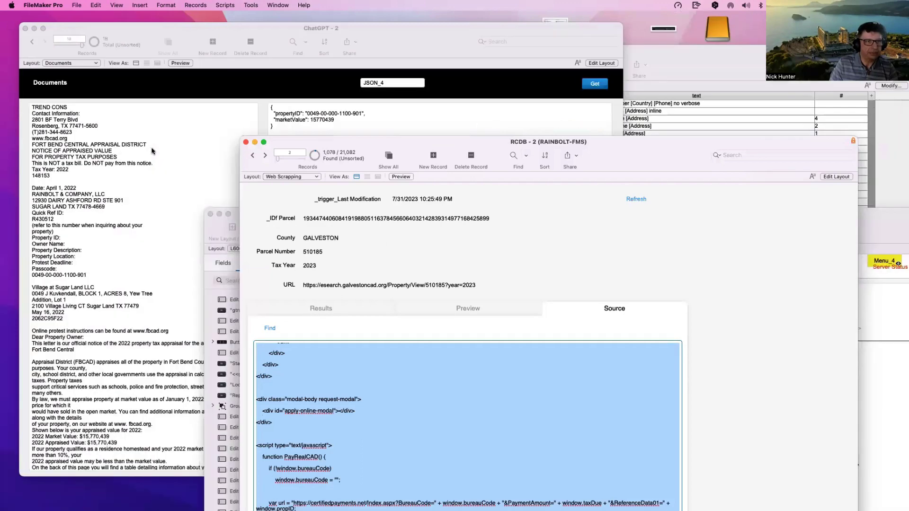
Step: Create a new Documents record and paste the parcel page's HTML source into it
click(184, 91)
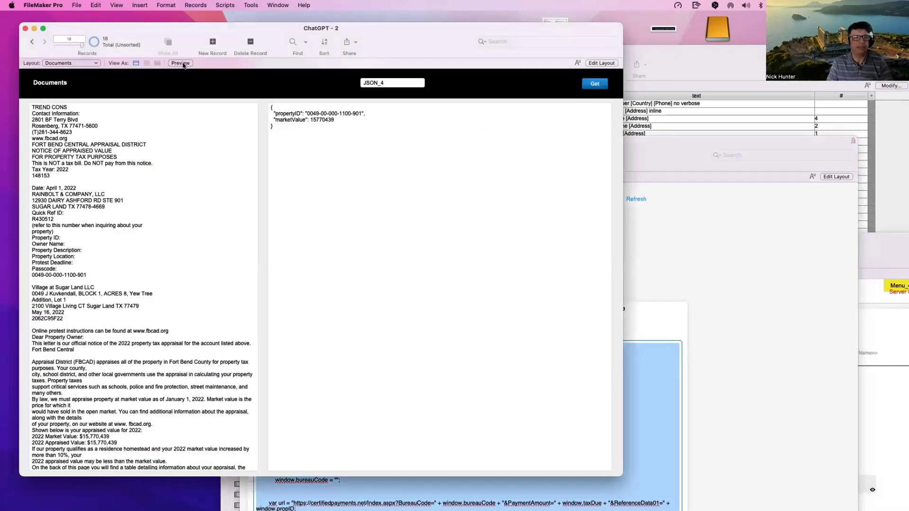
click(211, 43)
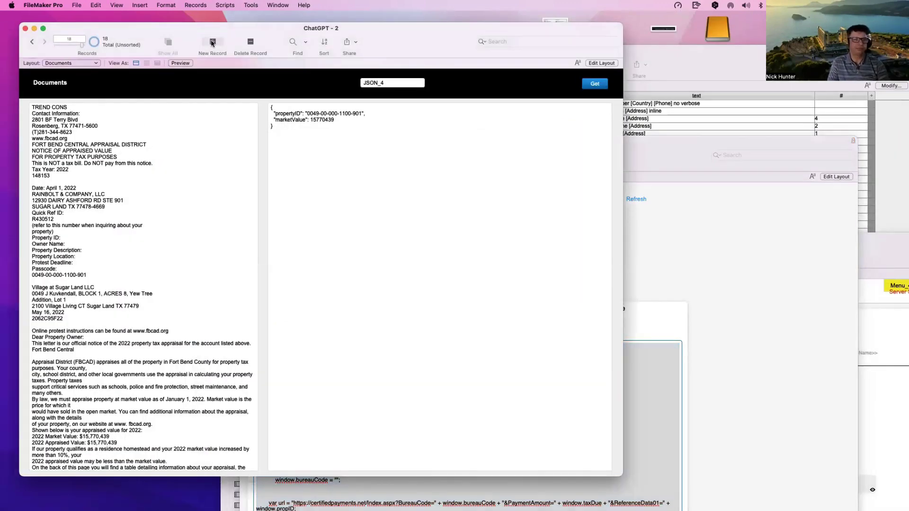
key(super+v)
click(167, 91)
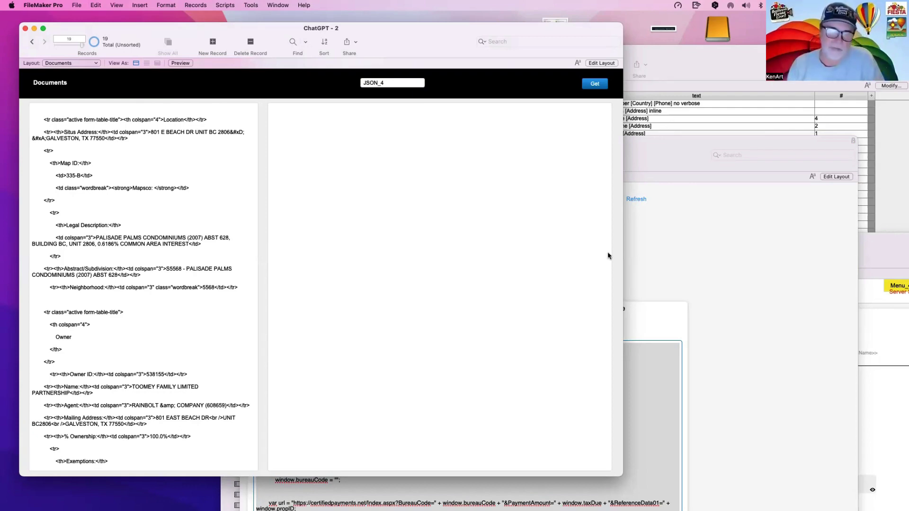
Step: Change the record's request name from JSON_4 to JSON_3
key(super+grave)
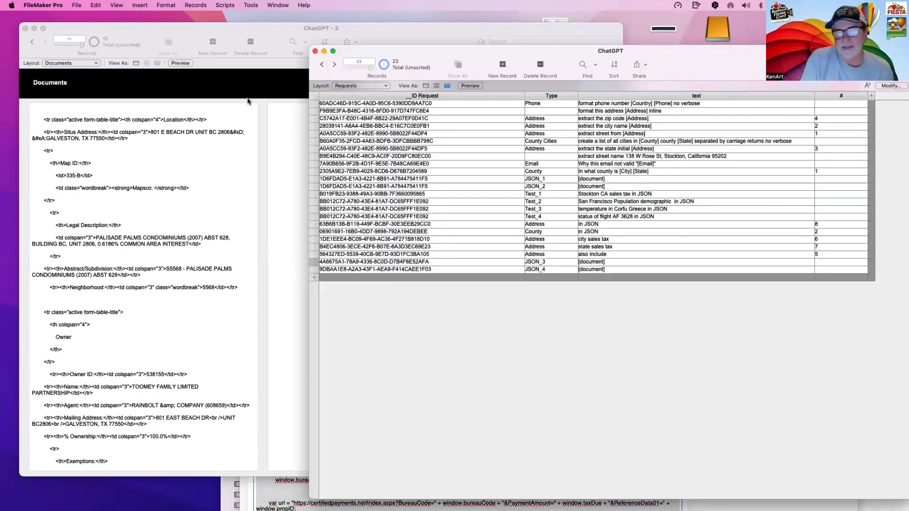
click(248, 98)
click(388, 83)
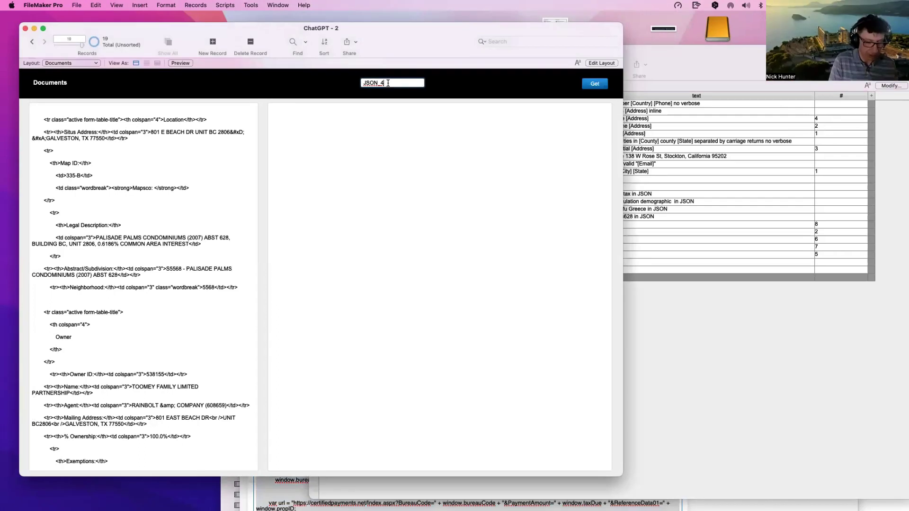
text(3)
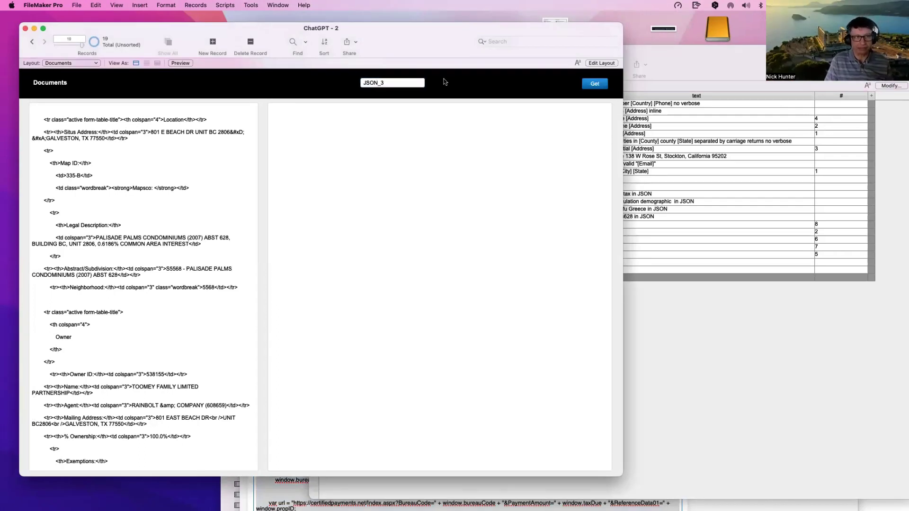
click(108, 168)
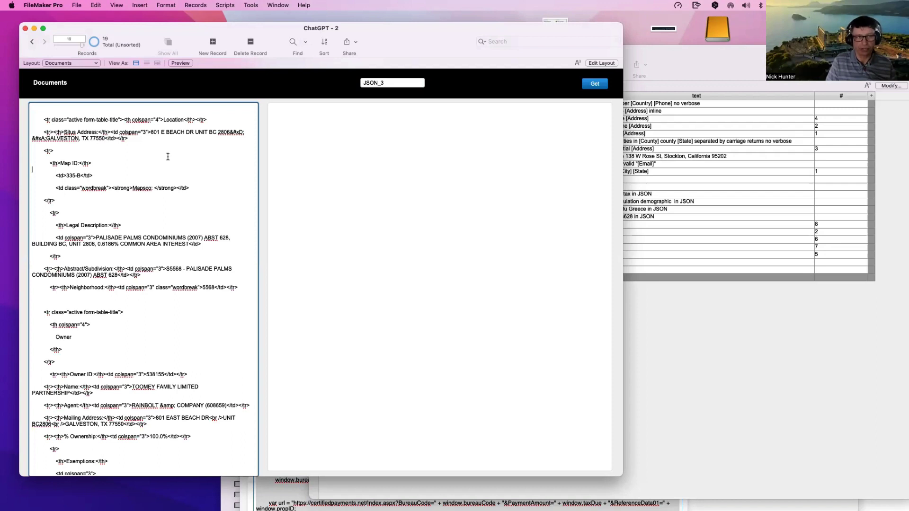
Step: Send the HTML to ChatGPT with Get, then scroll through the source and returned JSON
click(594, 85)
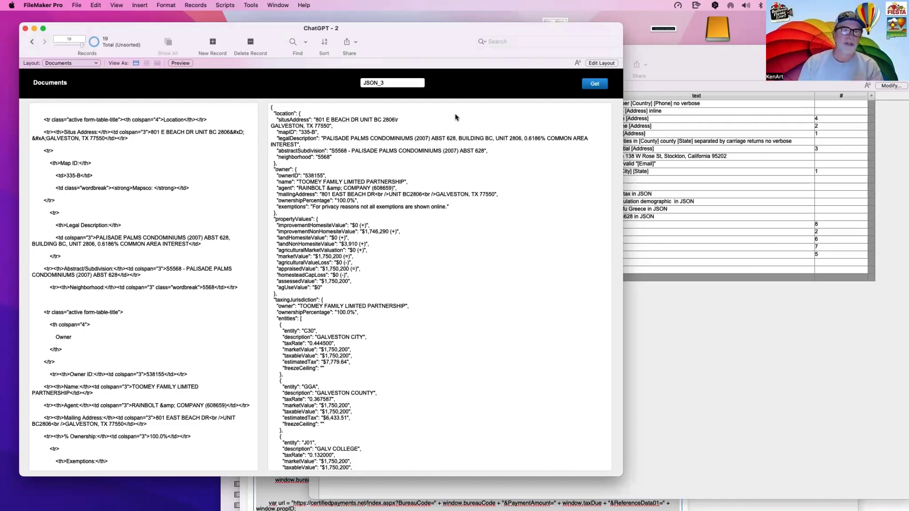
click(183, 248)
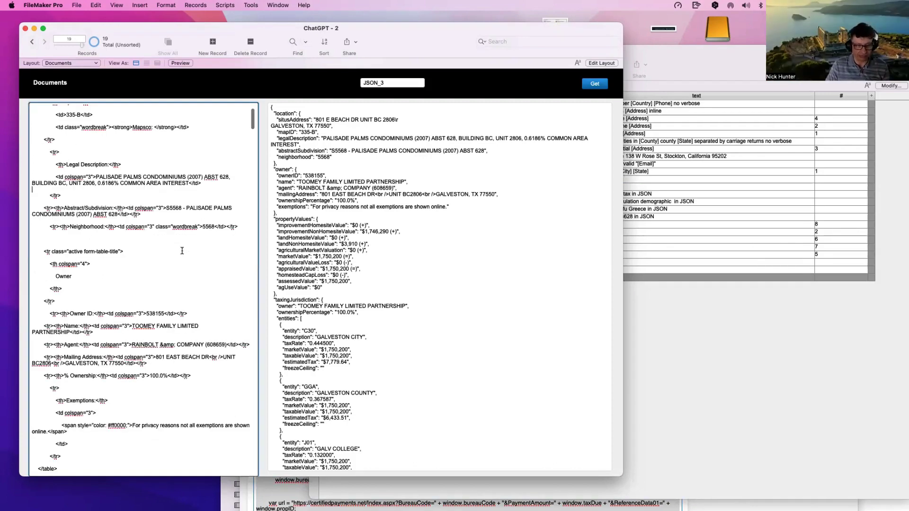
scroll(182, 250, down, 15)
scroll(182, 250, down, 10)
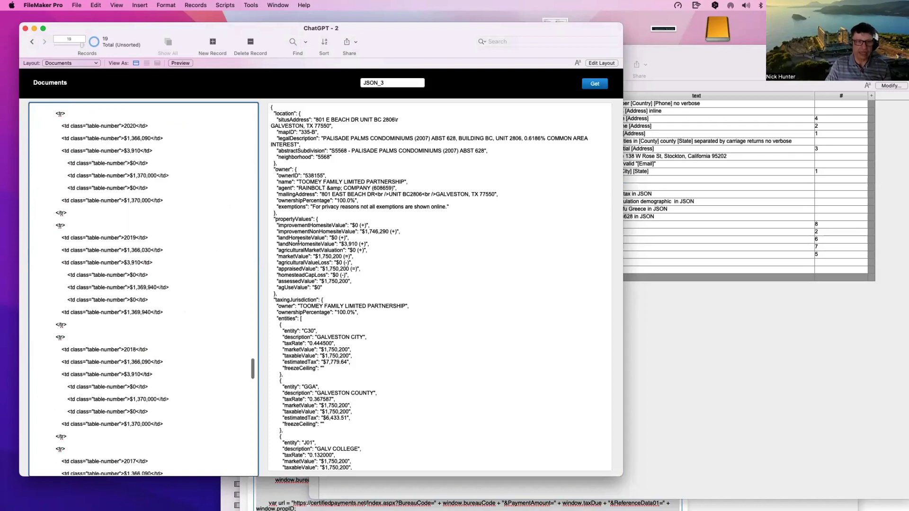
click(313, 249)
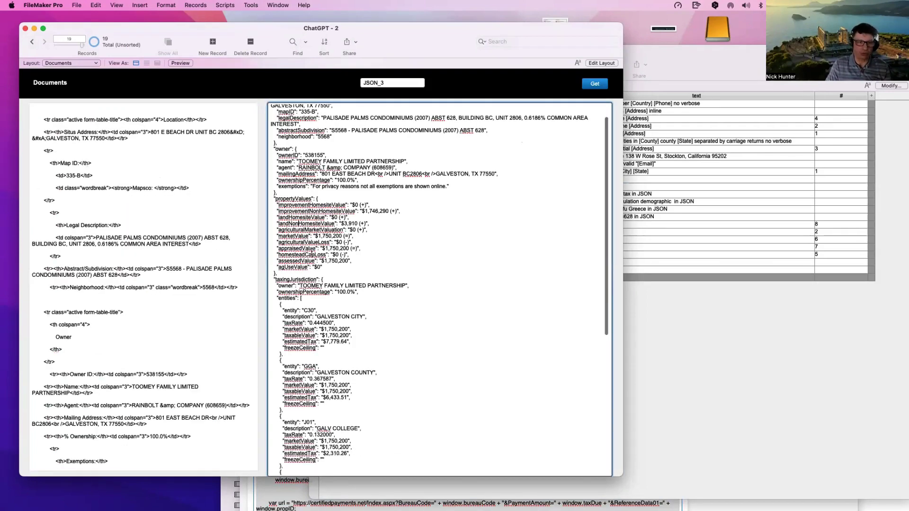
scroll(312, 250, down, 10)
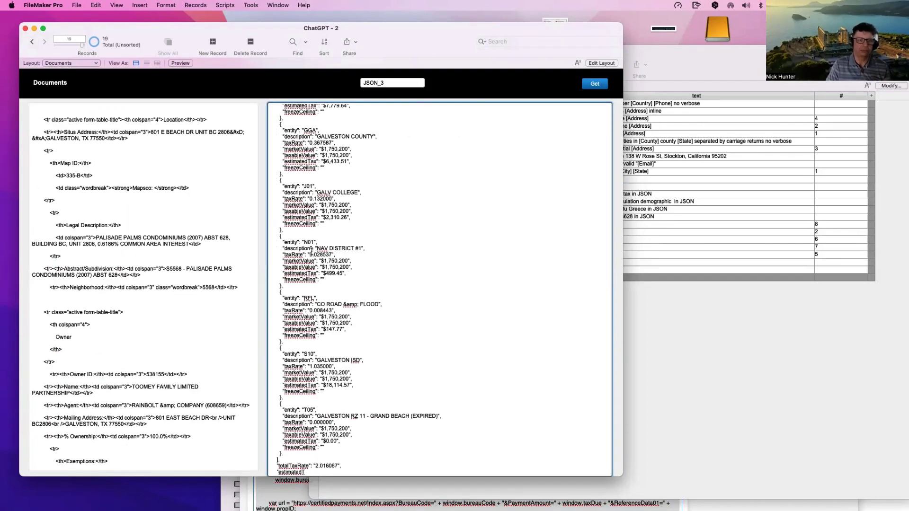
scroll(313, 249, up, 10)
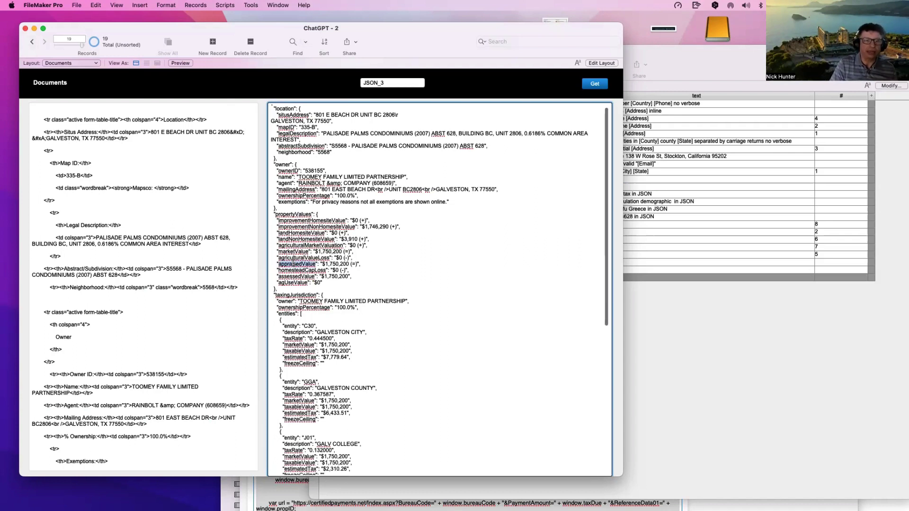
scroll(293, 263, down, 1)
scroll(481, 423, up, 1)
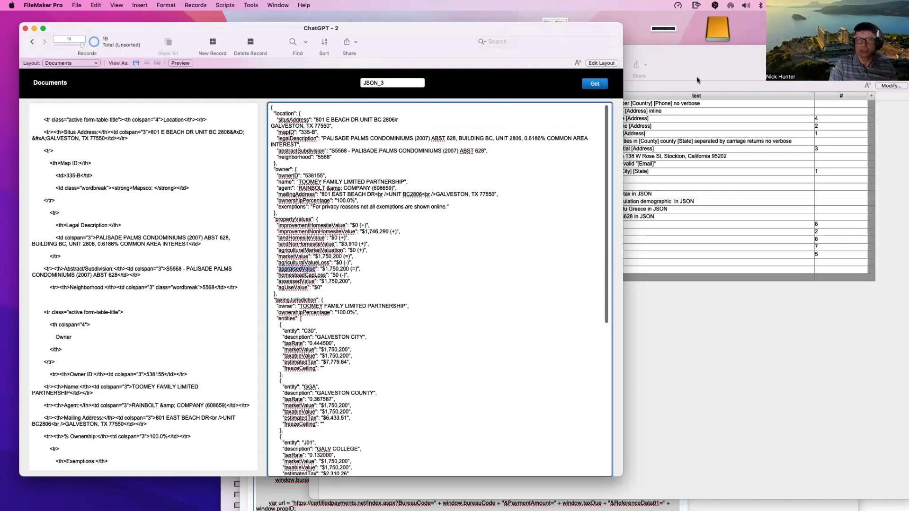
click(759, 344)
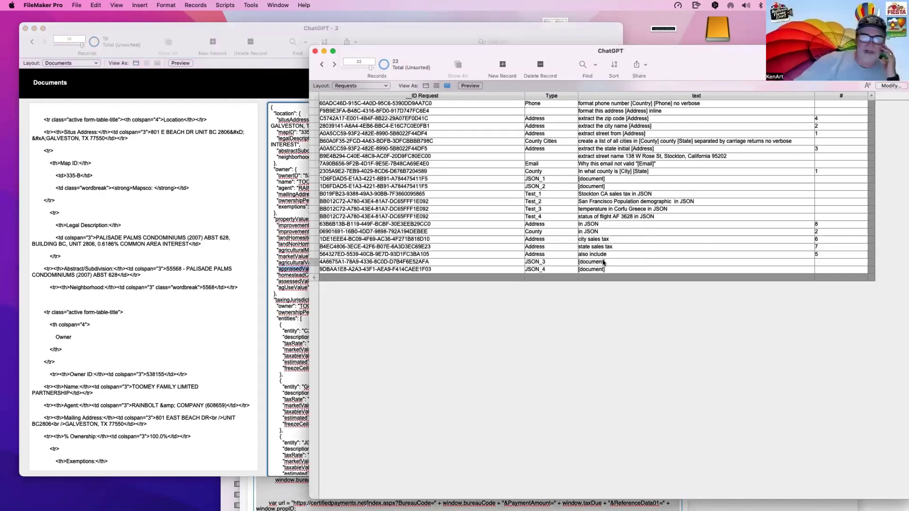
Step: Show the parcel record's Results tab, move its window up, and return to ChatGPT - 2
key(super+w)
click(551, 272)
click(346, 310)
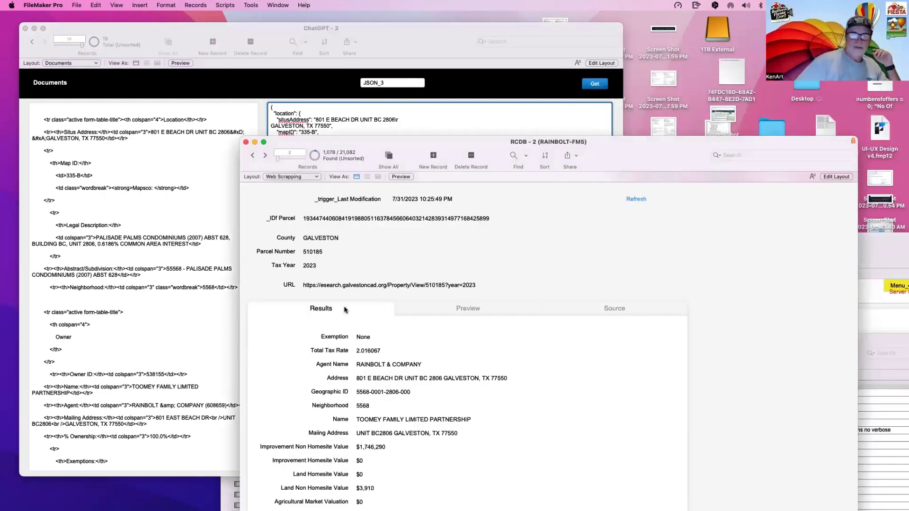
drag(379, 143, 413, 60)
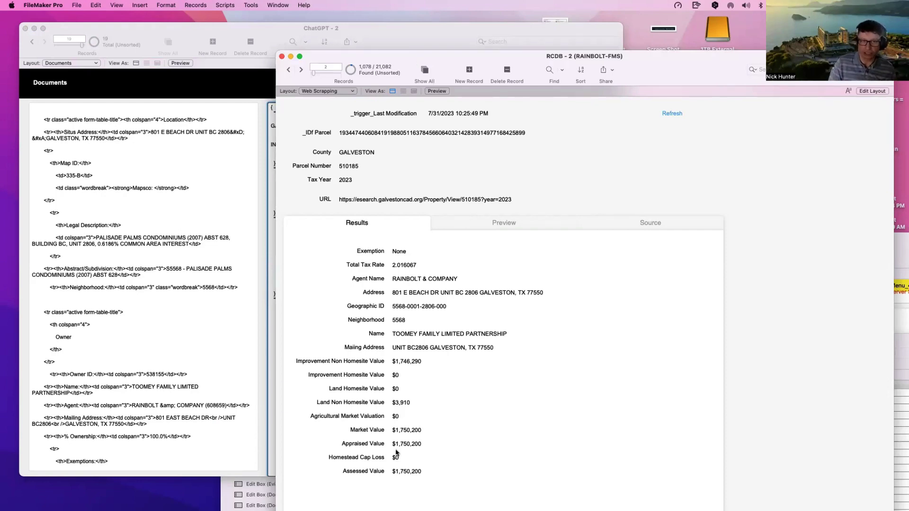
click(241, 272)
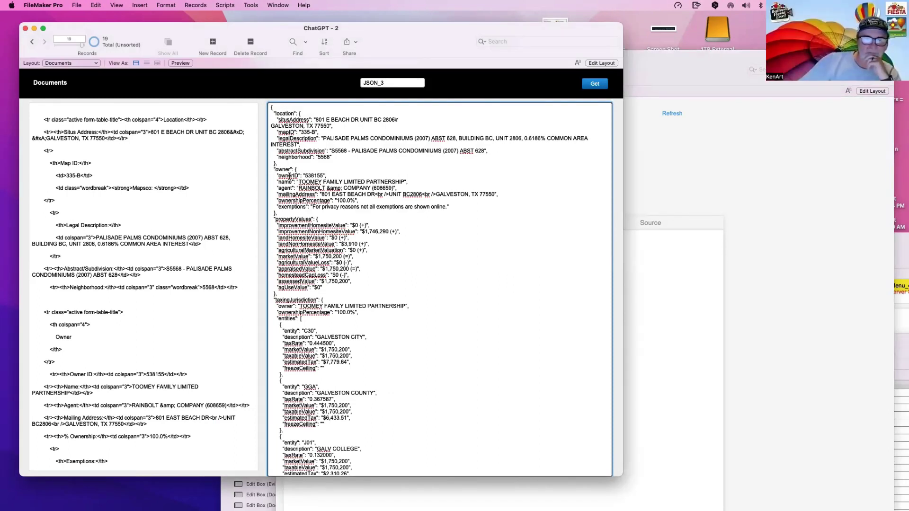
Step: Compare the JSON's appraisedValue, ownerID and marketValue keys against the parcel's Results data
scroll(289, 176, down, 10)
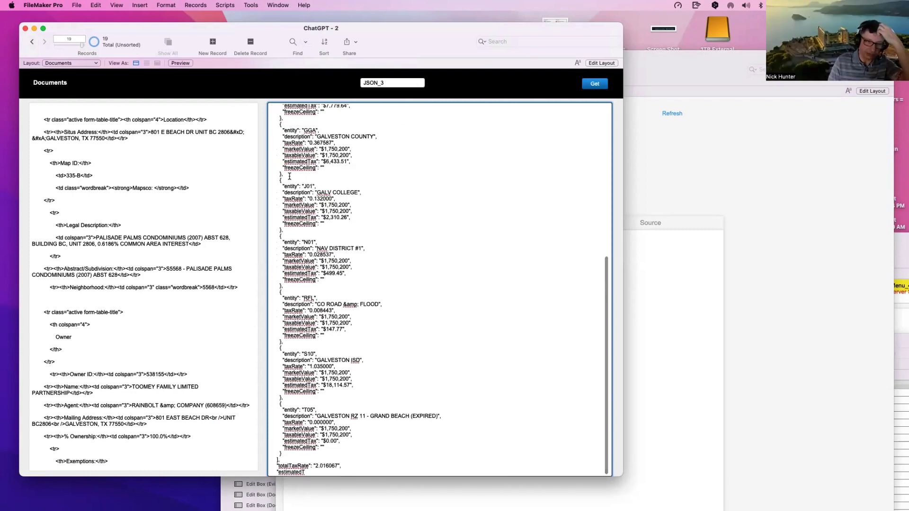
scroll(289, 176, up, 10)
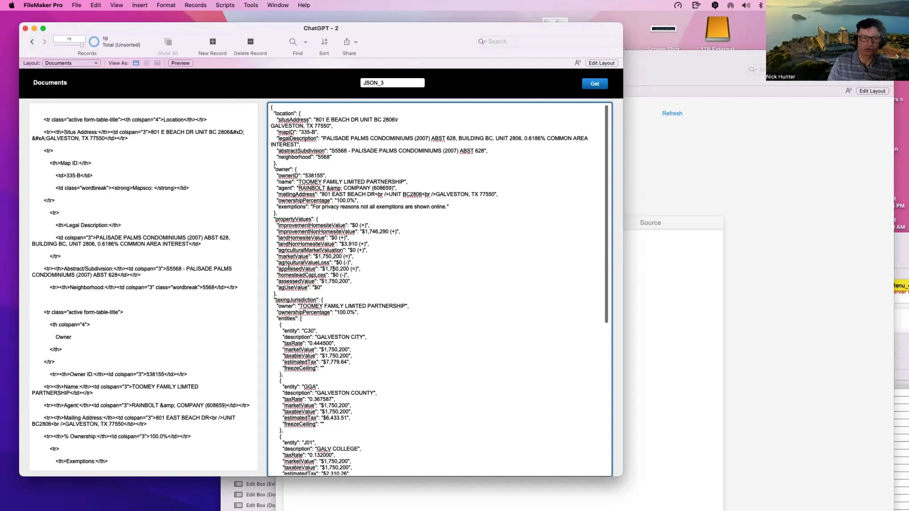
double_click(297, 269)
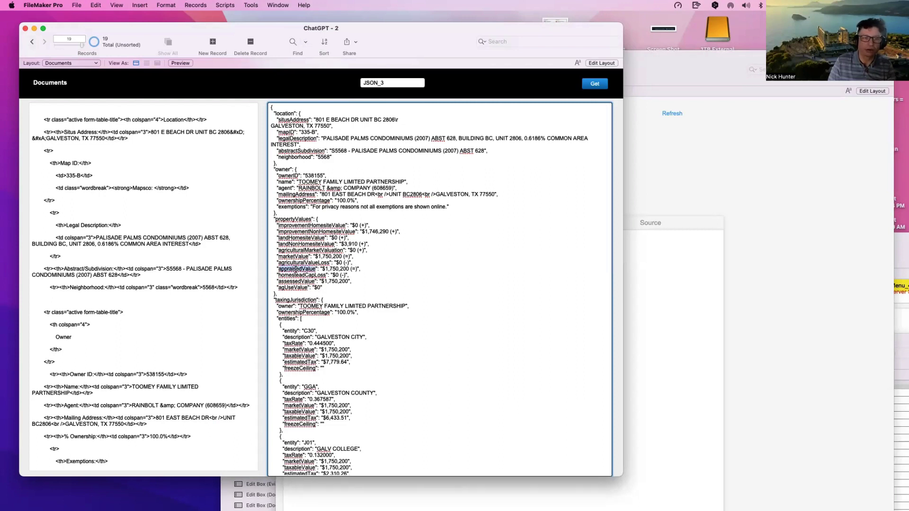
double_click(290, 176)
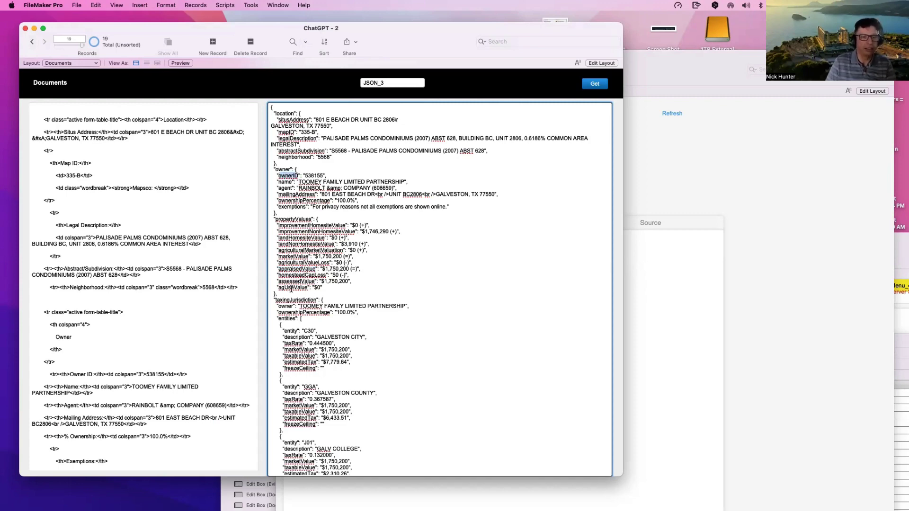
click(697, 299)
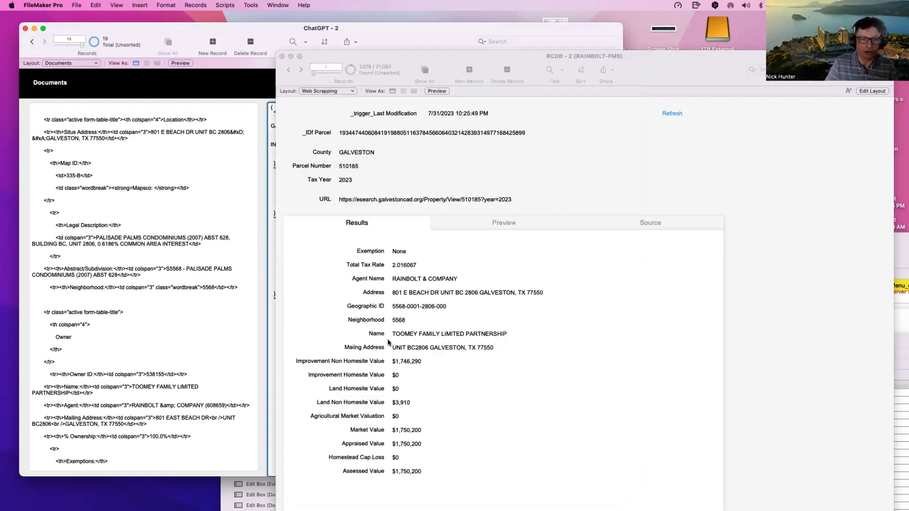
click(263, 324)
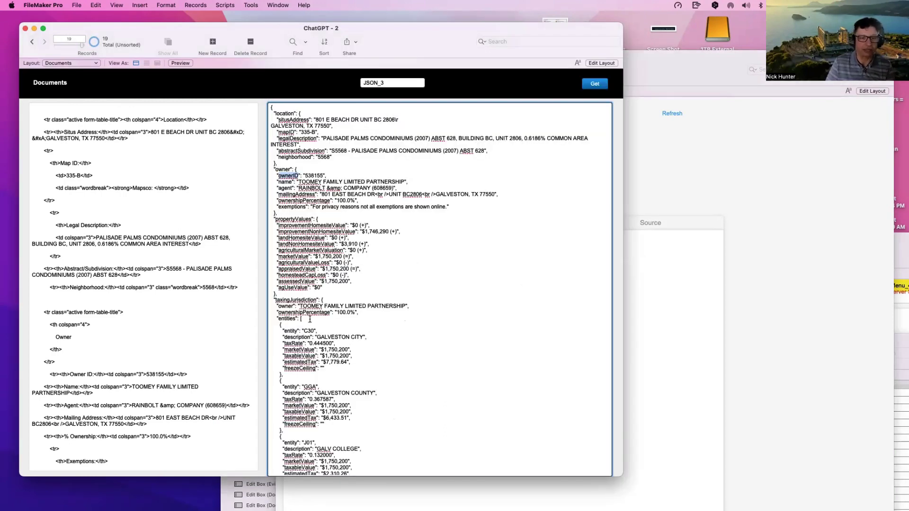
double_click(298, 348)
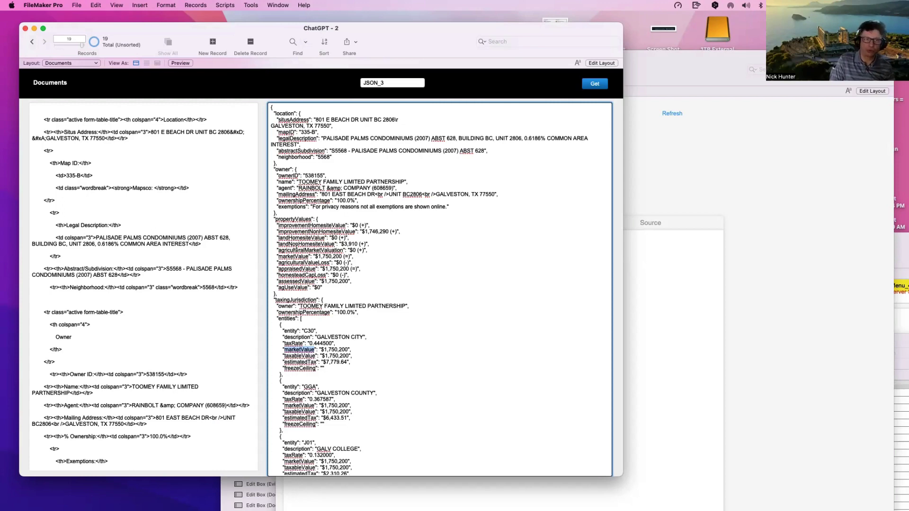
scroll(303, 246, down, 5)
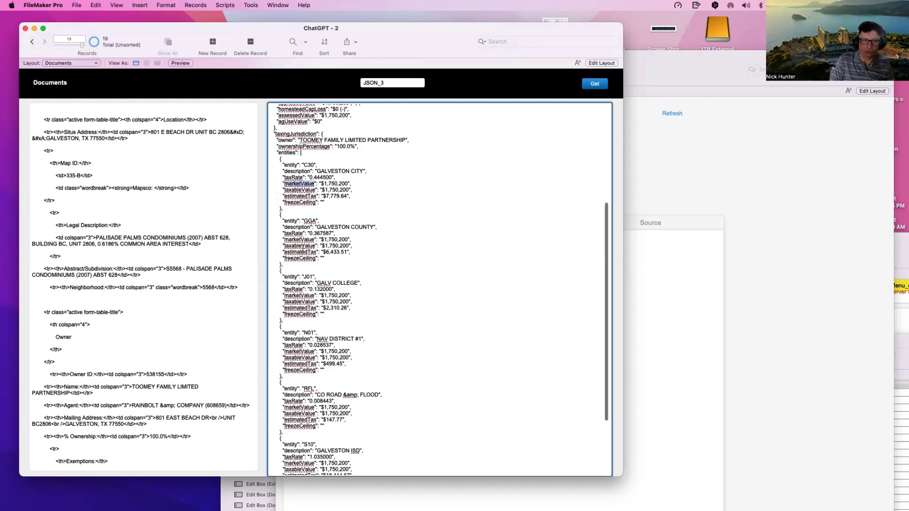
scroll(303, 248, down, 3)
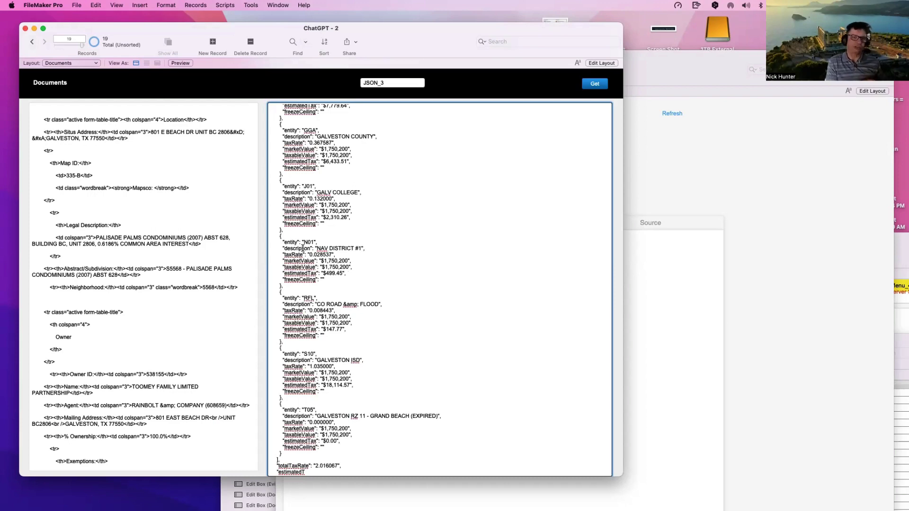
click(171, 284)
click(646, 253)
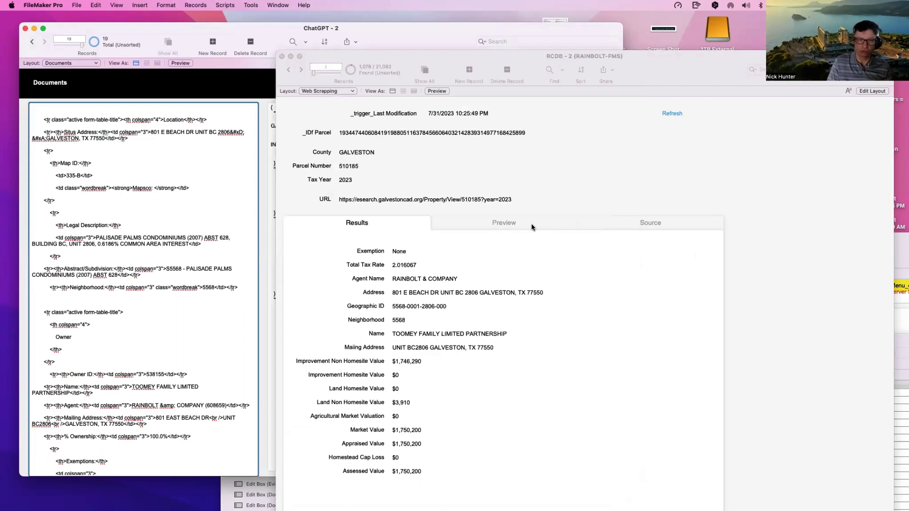
Step: Switch the parcel record to its Source tab, then bring ChatGPT - 2 back in front
click(531, 223)
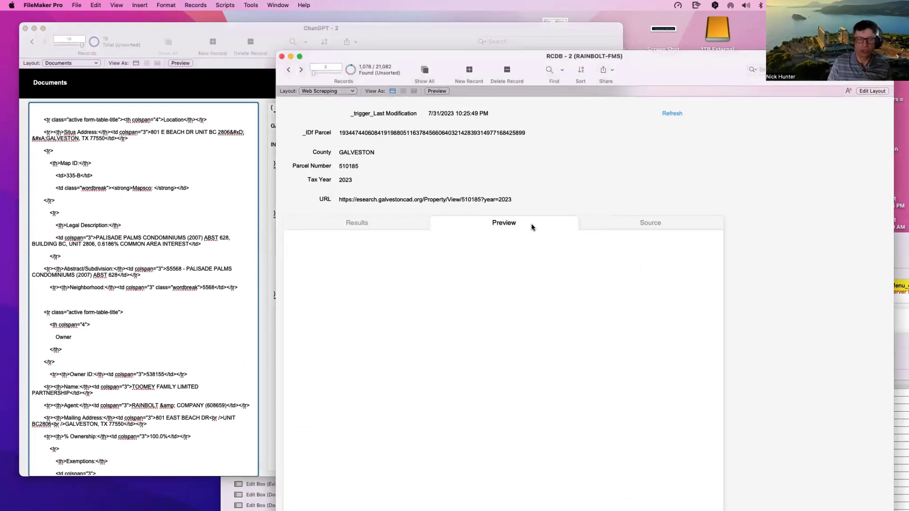
click(624, 226)
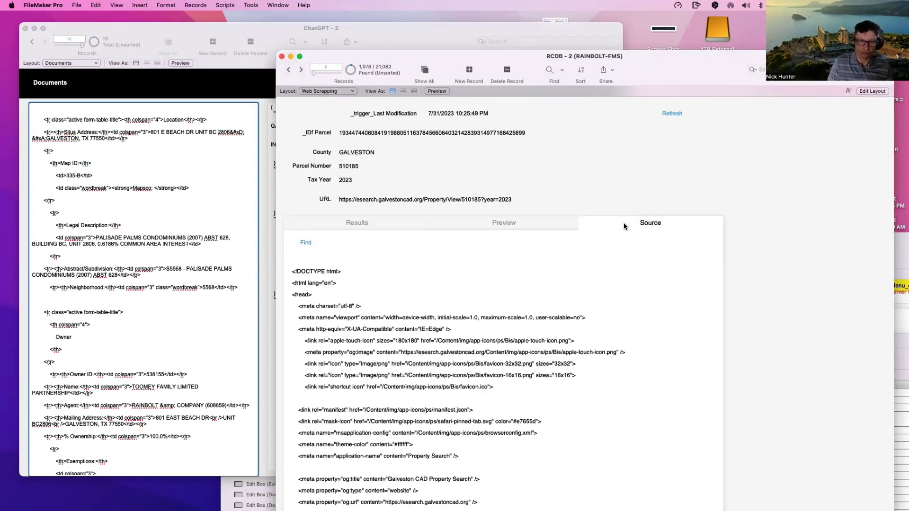
click(497, 360)
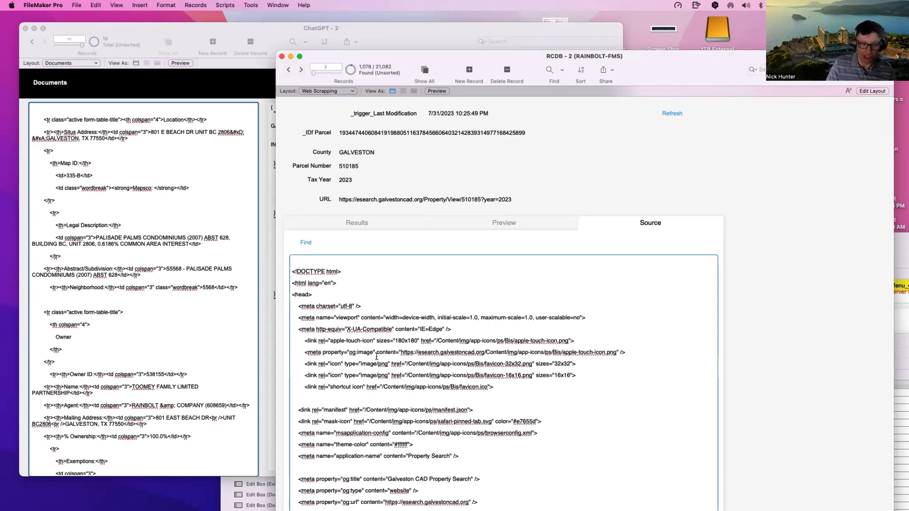
click(214, 290)
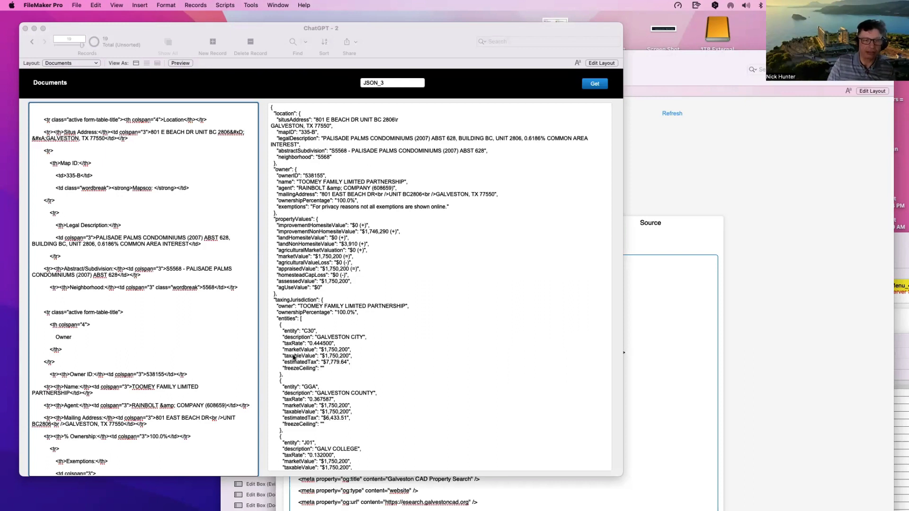
Step: Rearrange the ChatGPT - 2 and RCDB parcel windows on screen
click(299, 359)
click(298, 359)
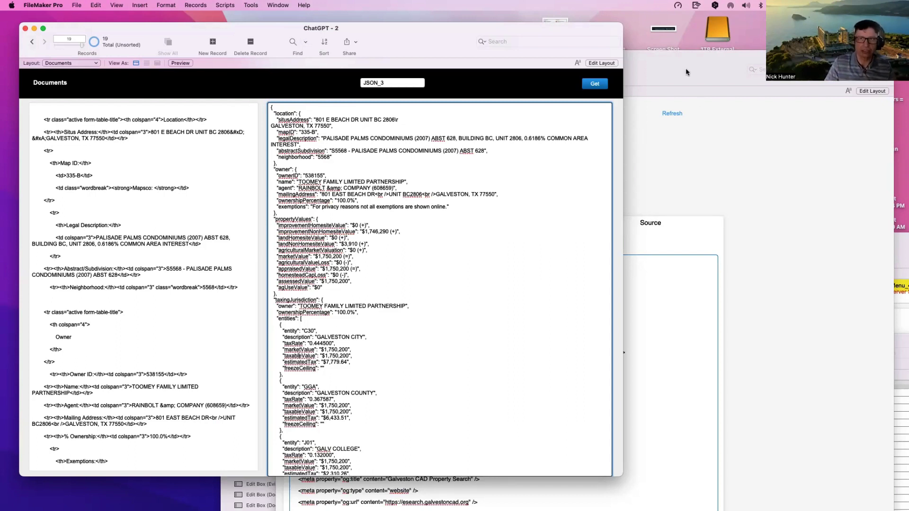
drag(644, 63, 680, 323)
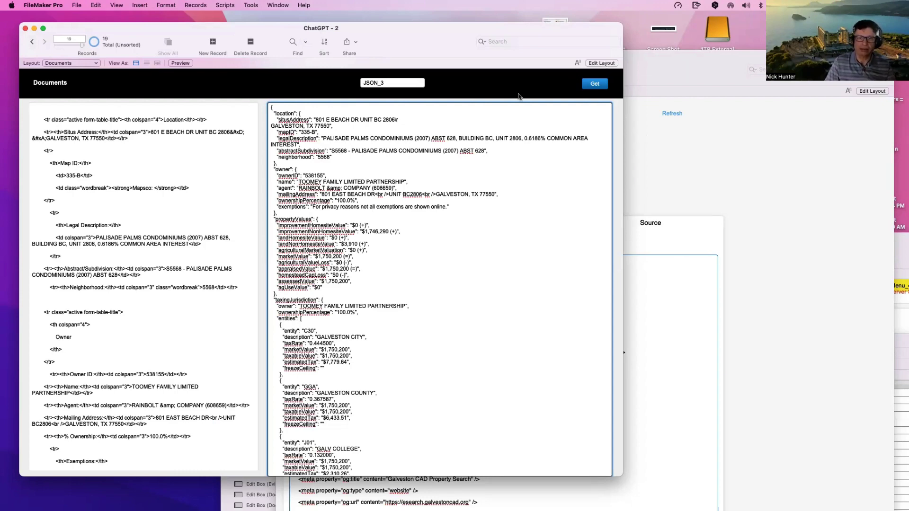
drag(407, 32, 460, 278)
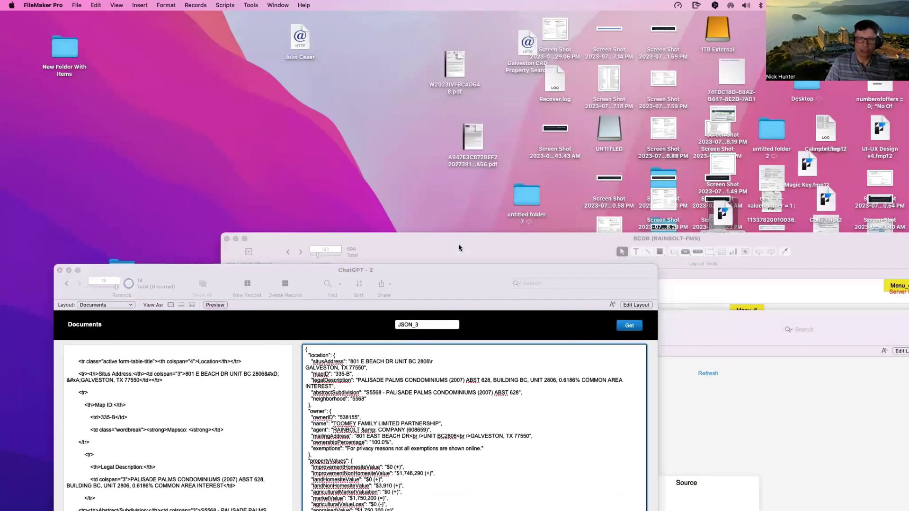
drag(531, 269, 389, 69)
drag(594, 347, 741, 319)
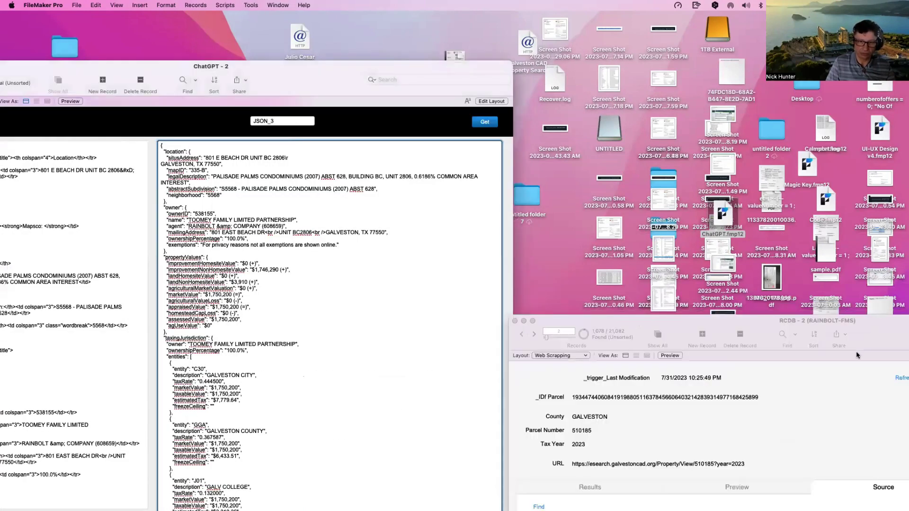
click(741, 318)
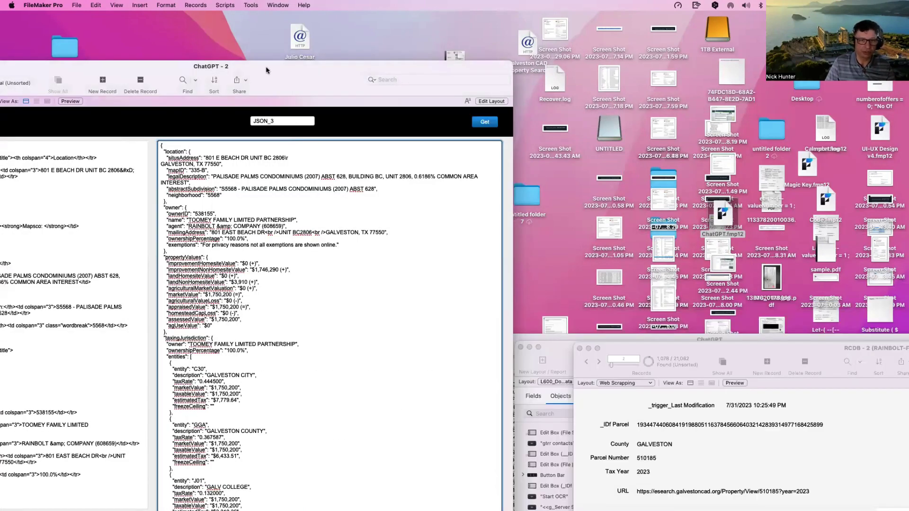
Step: Bring the Requests table forward and add a new record below JSON_4
drag(556, 339, 360, 239)
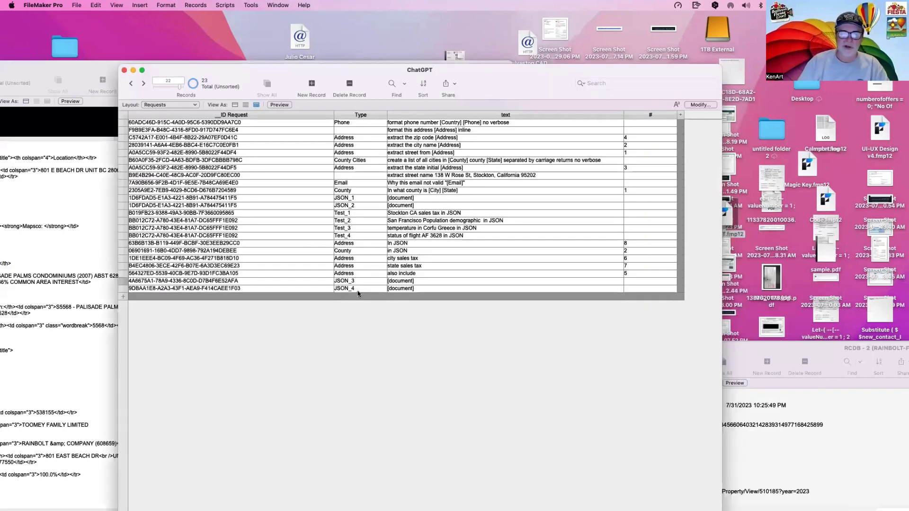
click(358, 299)
click(358, 291)
Step: Fill the new JSON_5 request with record 22's prompt plus an added 'tax rate' line
key(super+c)
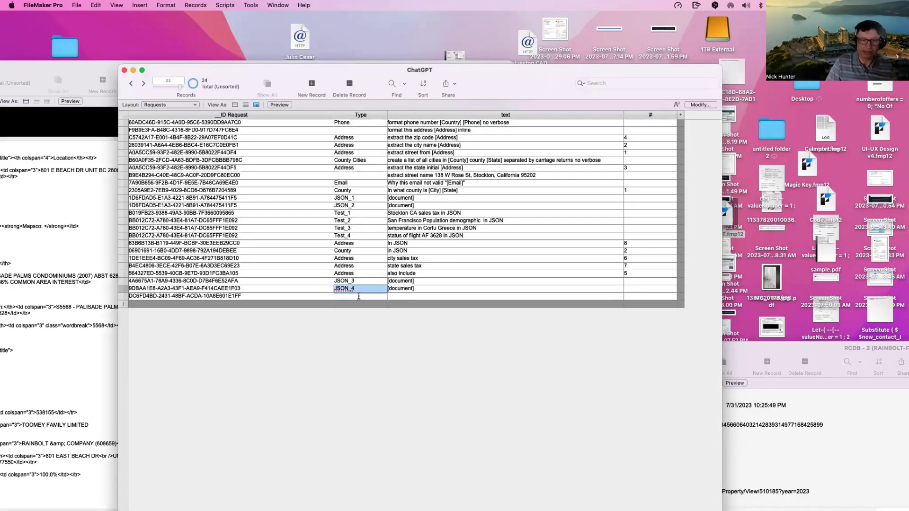
click(360, 297)
key(super+v)
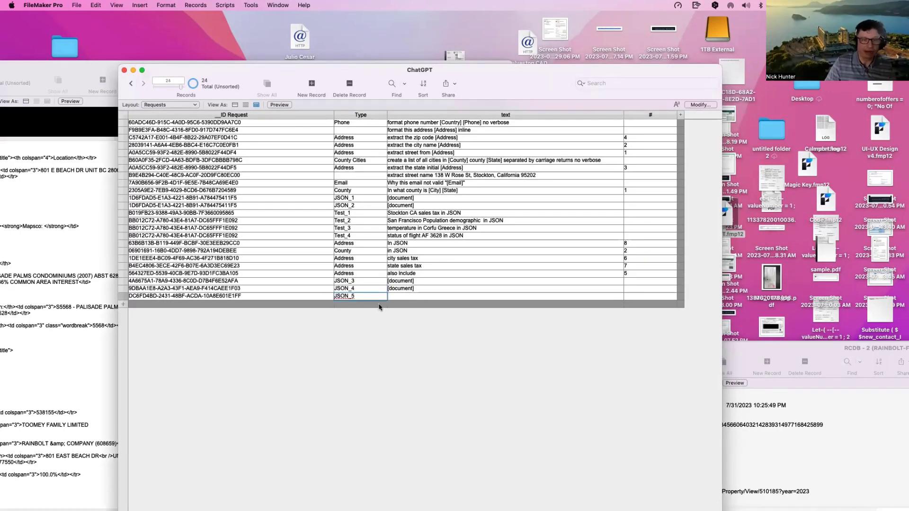
click(422, 281)
drag(417, 292, 383, 277)
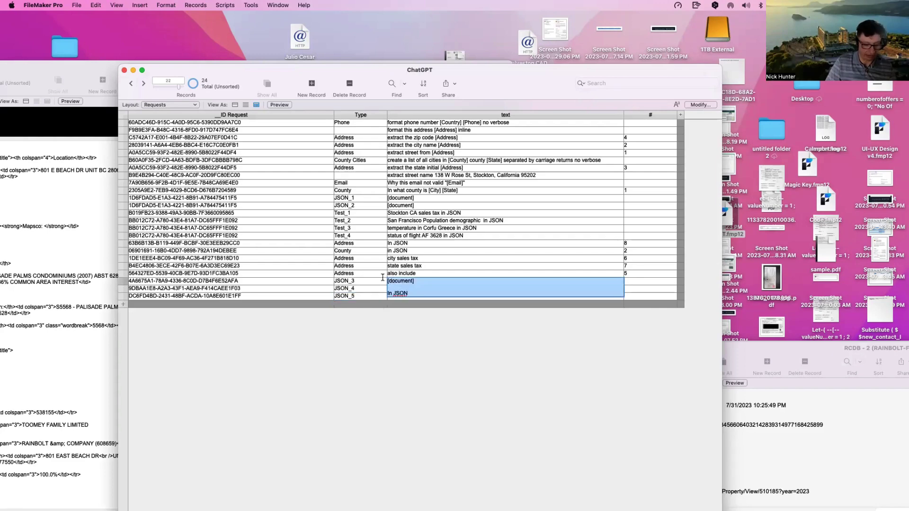
key(super+c)
click(405, 297)
key(super+v)
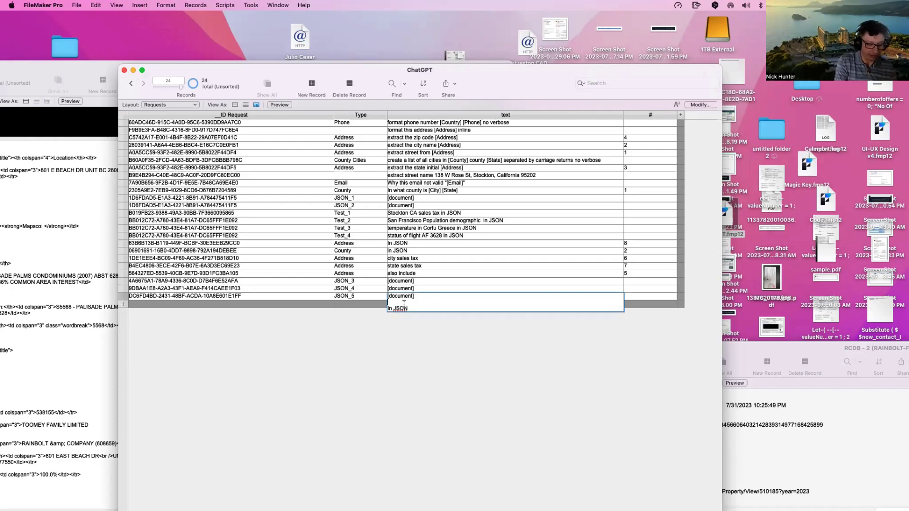
click(403, 304)
text(tax rat)
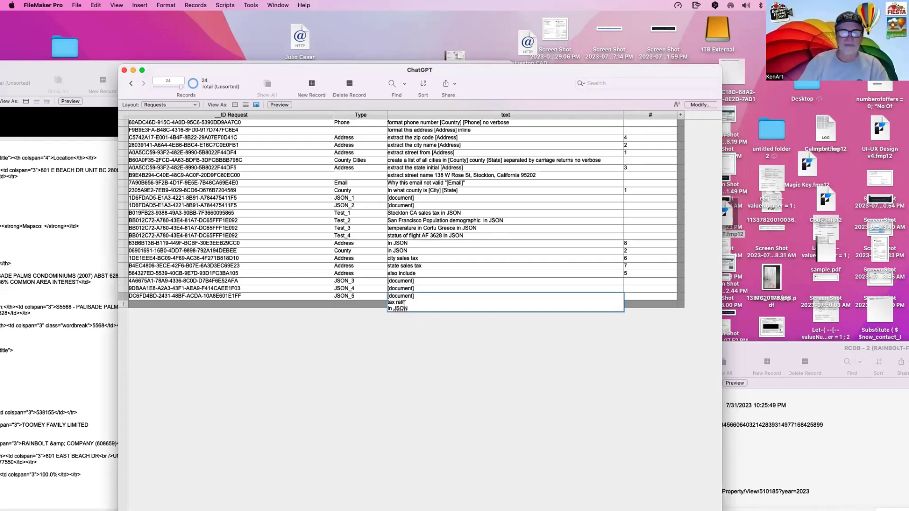
text(e)
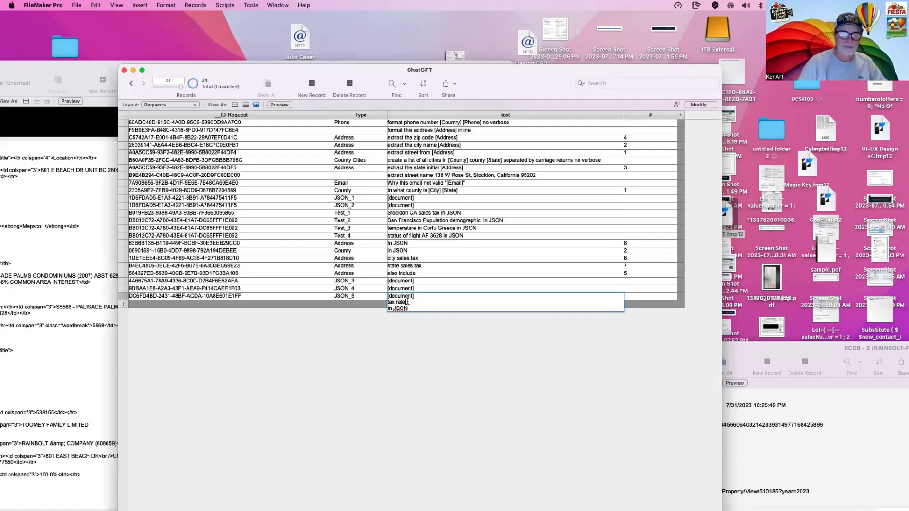
shift+click(385, 303)
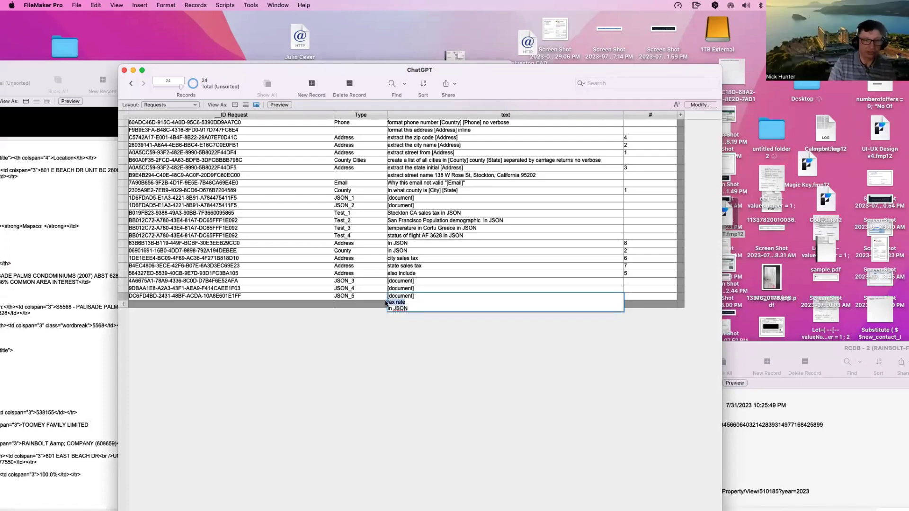
click(396, 396)
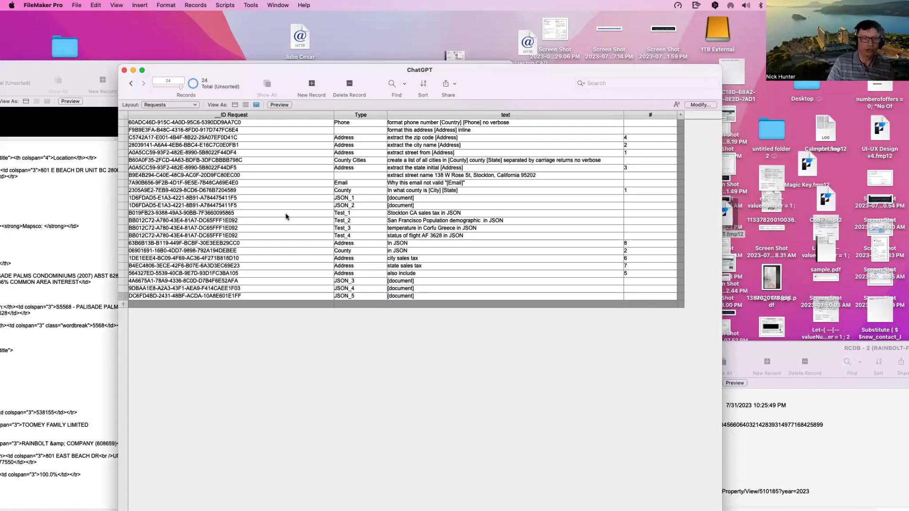
Step: Switch the Documents record's request from JSON_3 to JSON_5 and run Get
drag(248, 76, 446, 115)
click(235, 180)
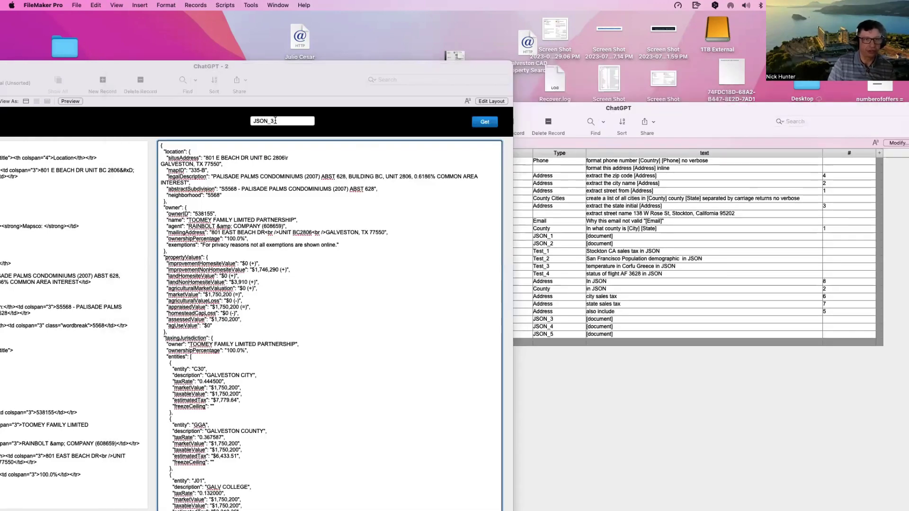
click(275, 121)
key(BackSpace)
text(5)
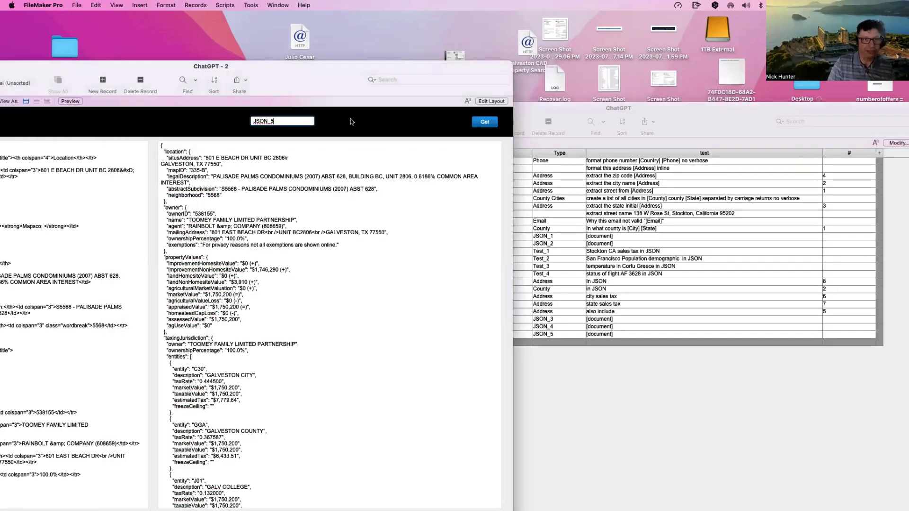
click(481, 125)
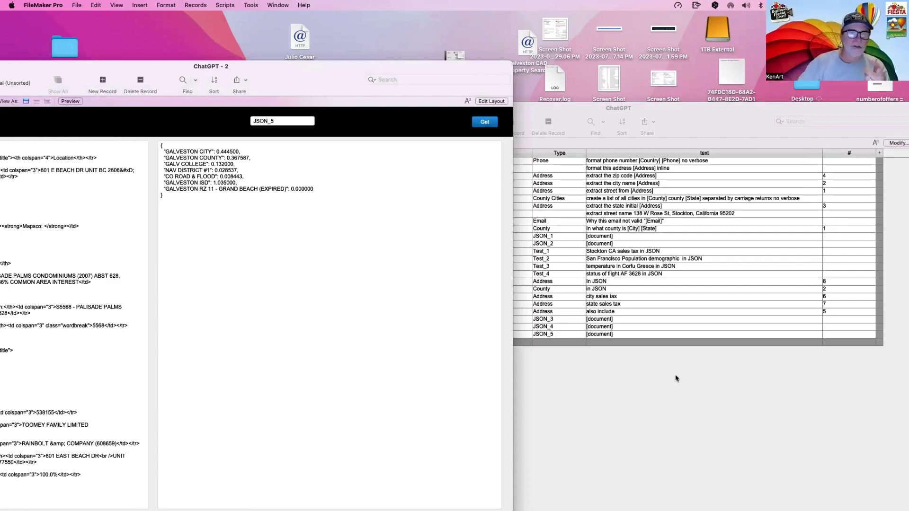
click(611, 335)
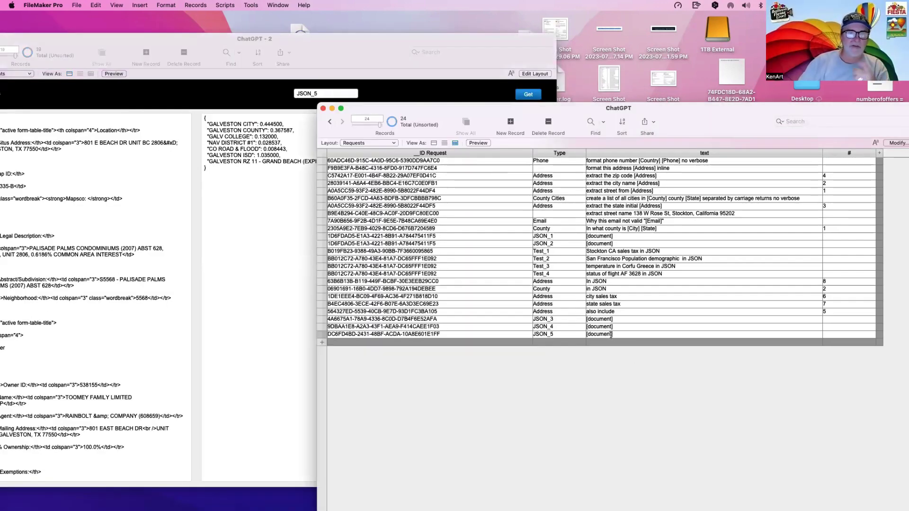
Step: Change JSON_5's prompt to ask for the 'property tax rate' and rerun it
click(273, 239)
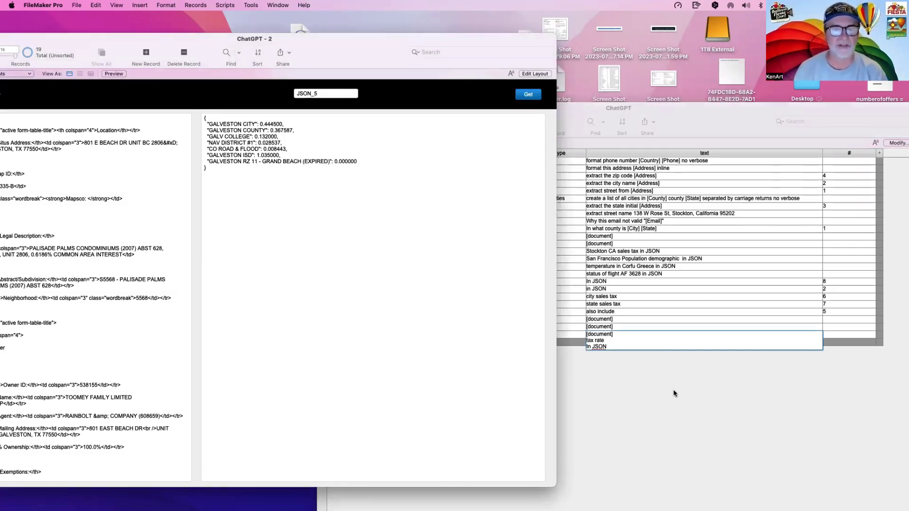
click(588, 345)
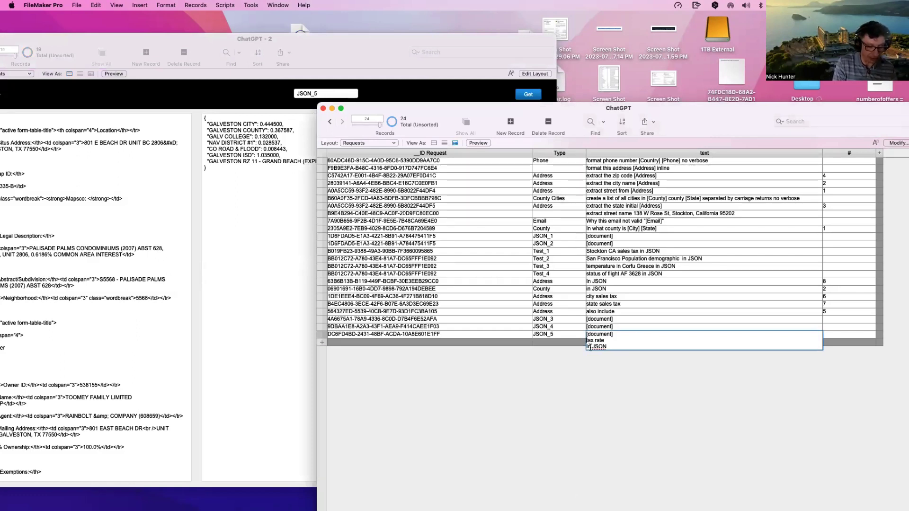
text(property)
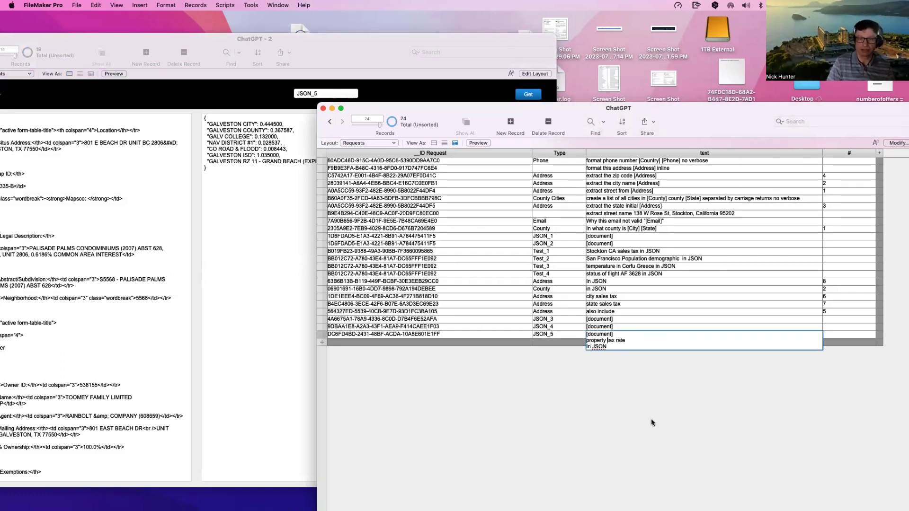
click(651, 423)
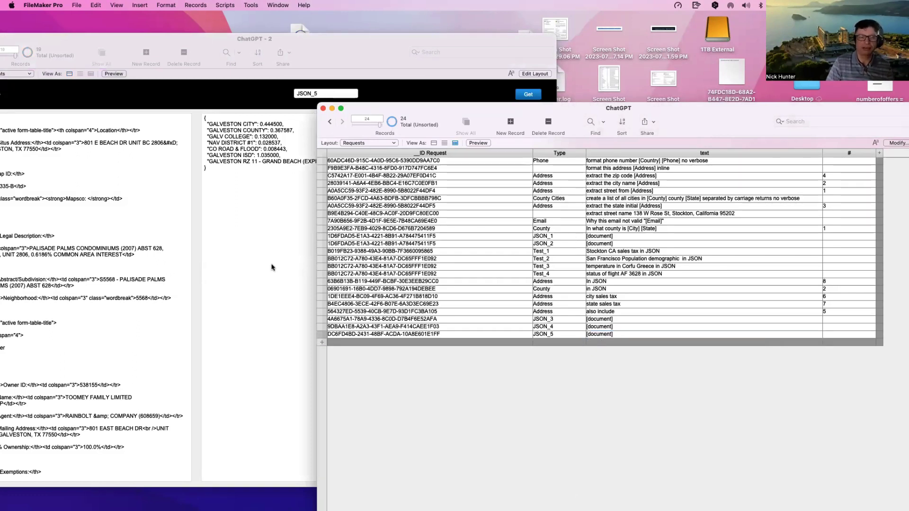
click(523, 94)
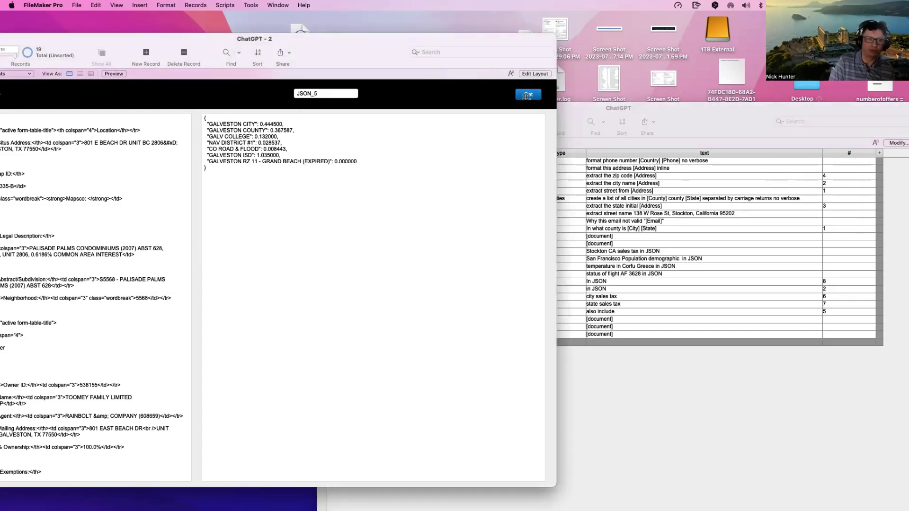
click(526, 95)
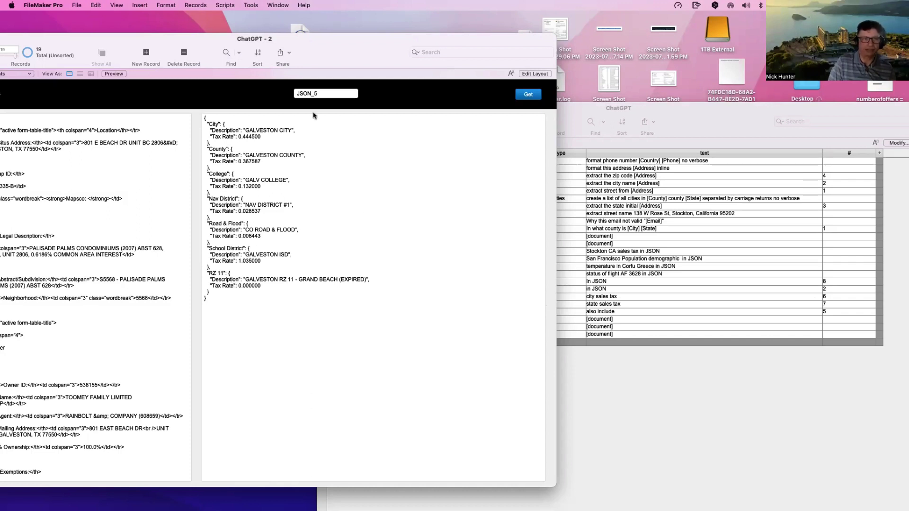
Step: Switch the request back to JSON_3 and fetch it again
click(341, 95)
key(BackSpace)
text(3)
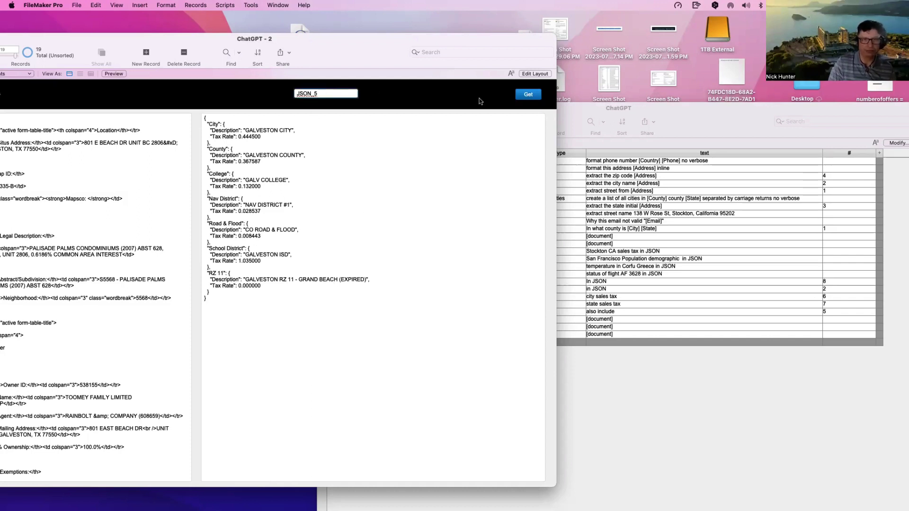
click(525, 98)
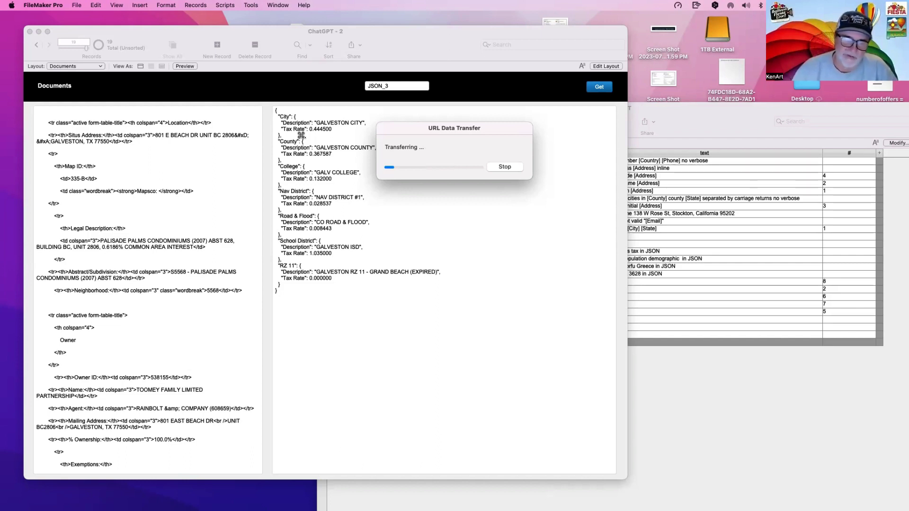
Step: Review the refreshed JSON_3 result and select its Property Values heading
click(378, 292)
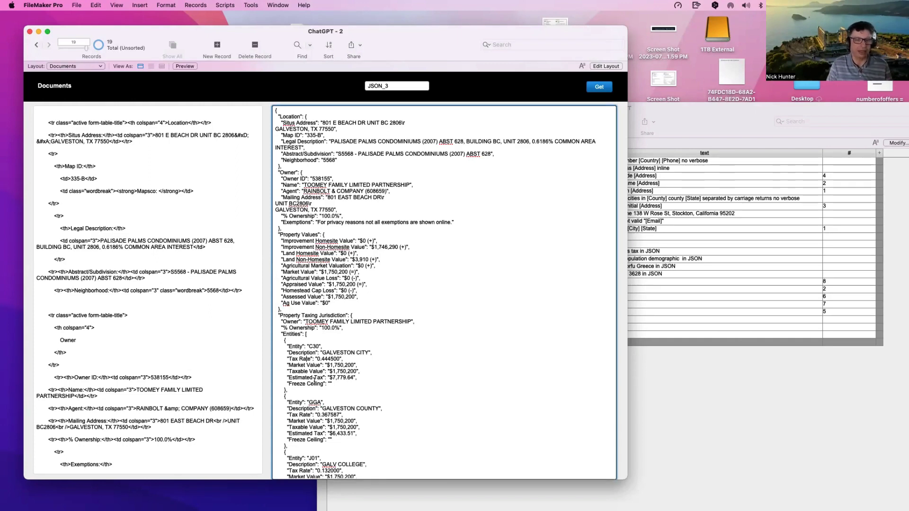
scroll(314, 380, up, 3)
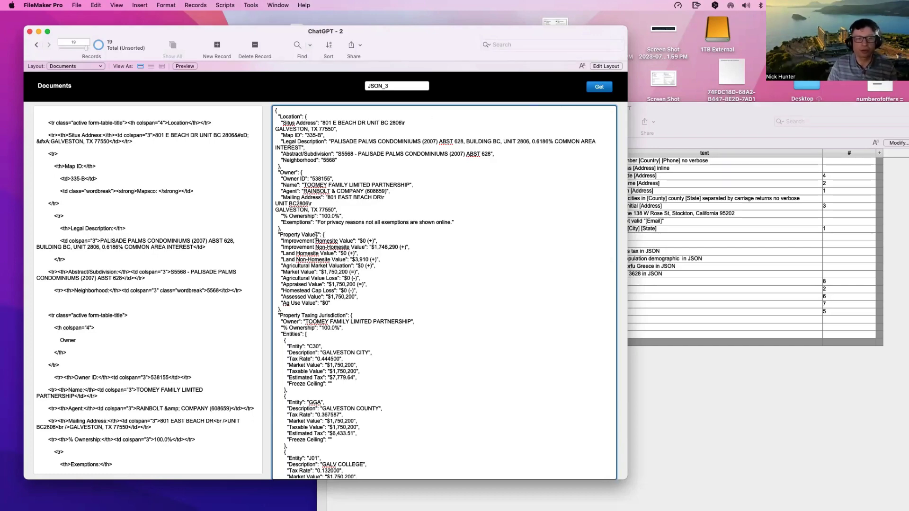
drag(318, 235, 281, 235)
key(super+c)
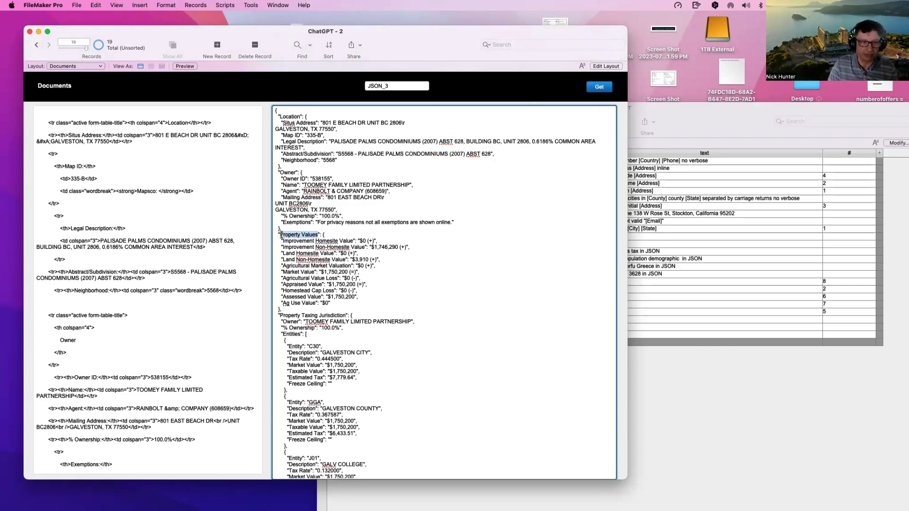
Step: Change the JSON_5 request text to ask for Property Values and commit it
click(701, 404)
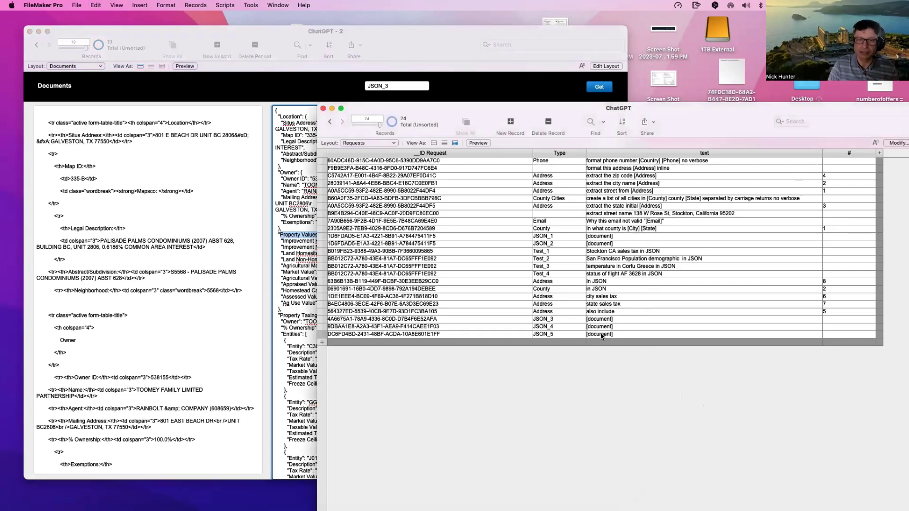
click(602, 336)
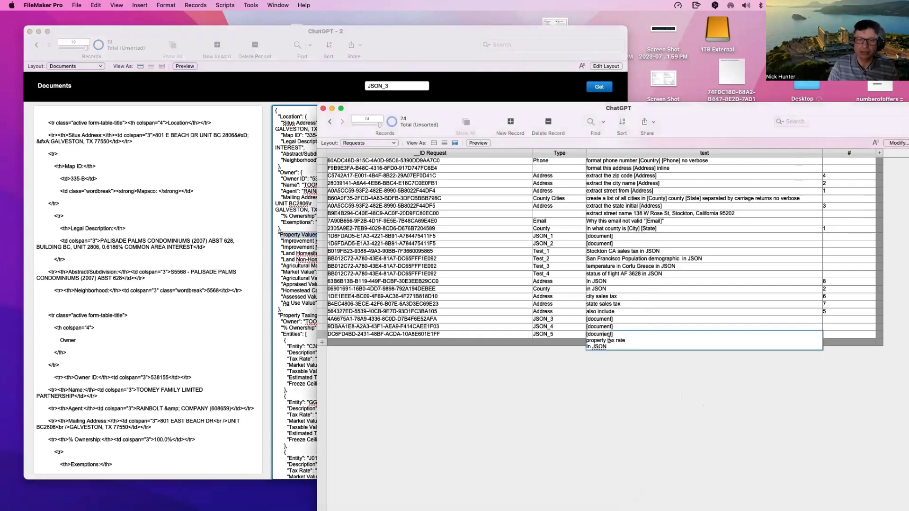
click(609, 322)
click(625, 382)
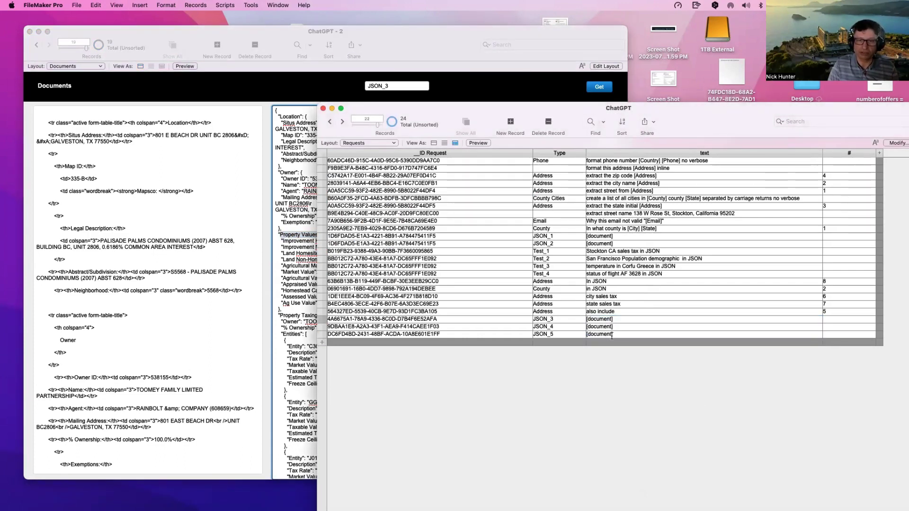
click(611, 335)
drag(630, 341, 587, 341)
key(super+v)
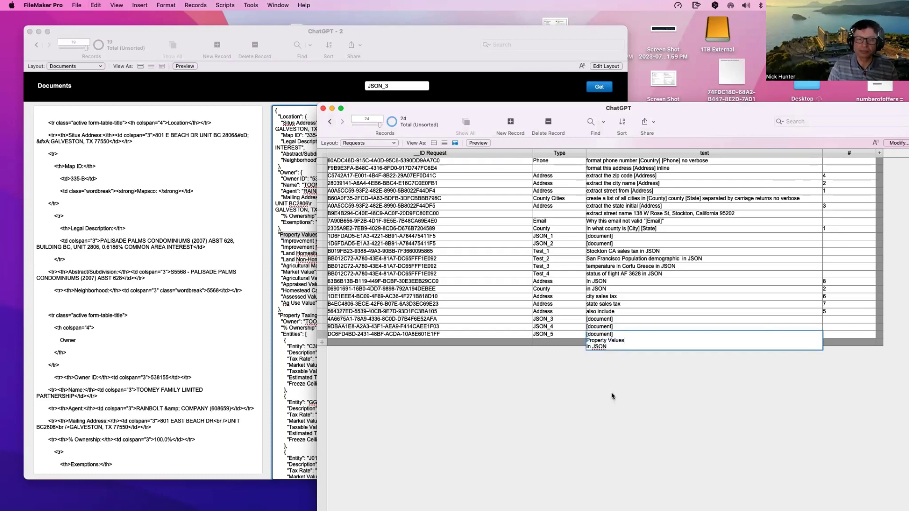
click(613, 395)
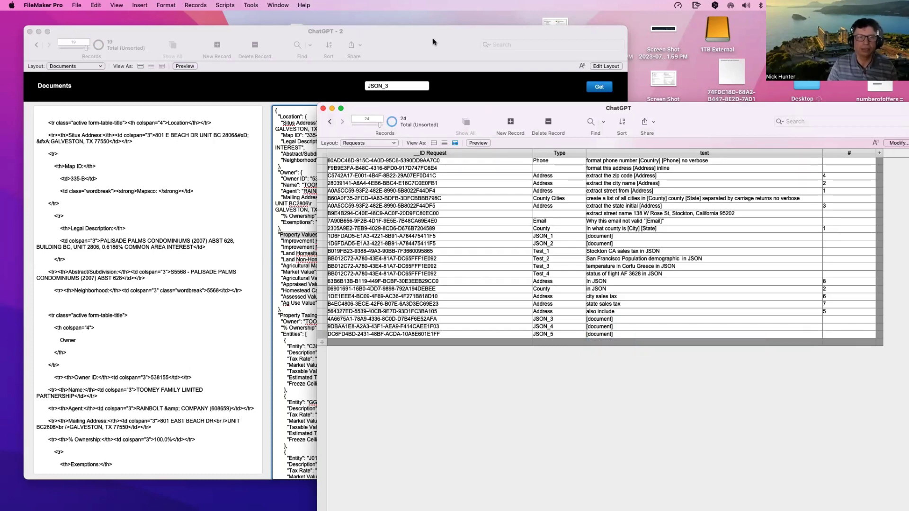
Step: Set the request name to JSON_5, fetch it, and review the returned property JSON
click(398, 85)
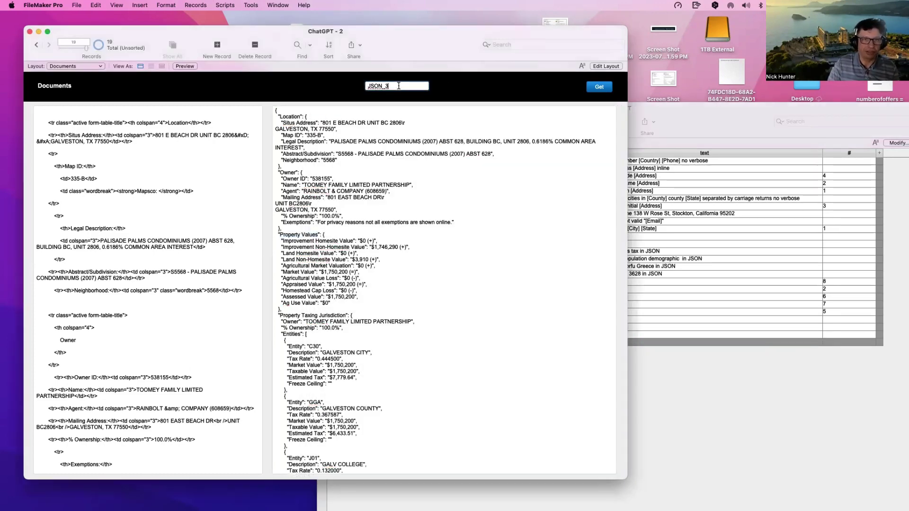
key(BackSpace)
text(5)
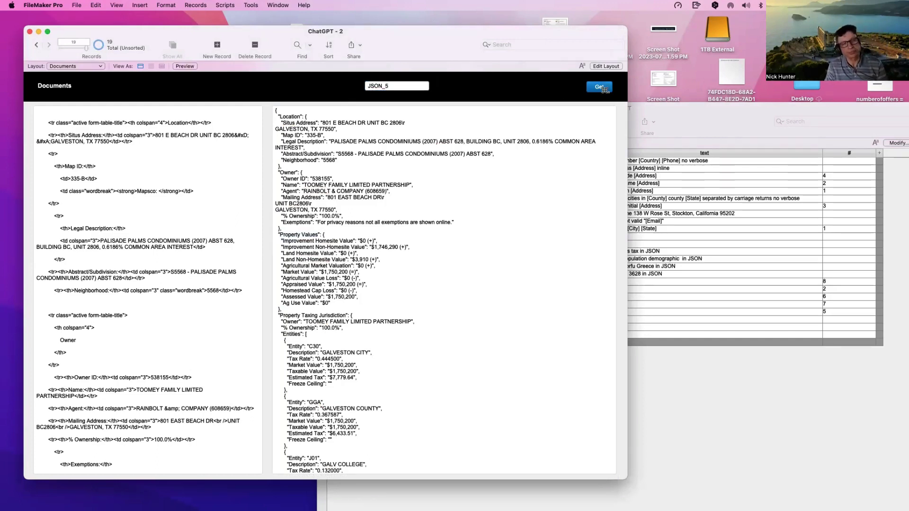
click(599, 87)
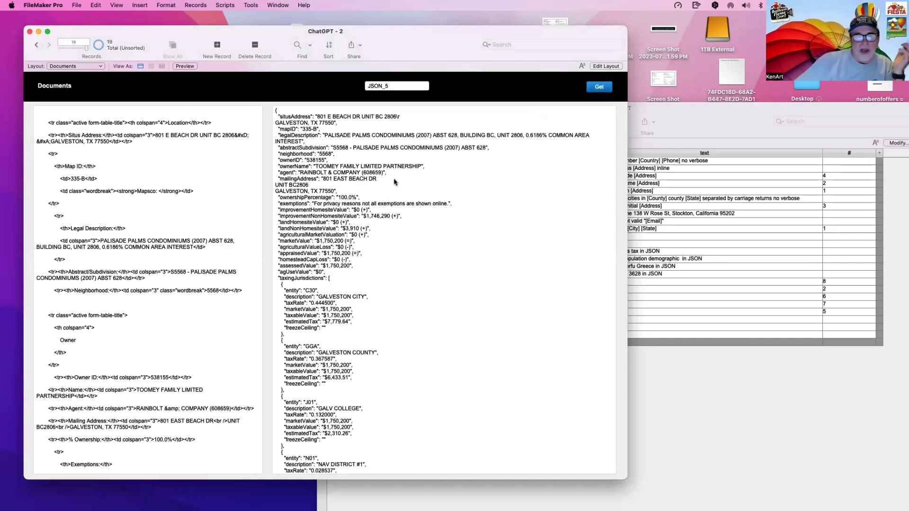
click(378, 179)
scroll(365, 179, down, 10)
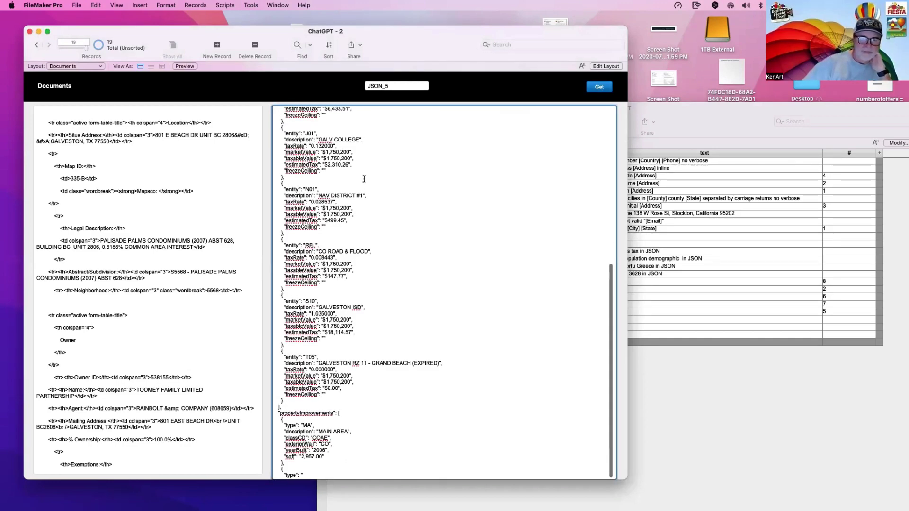
scroll(361, 174, up, 10)
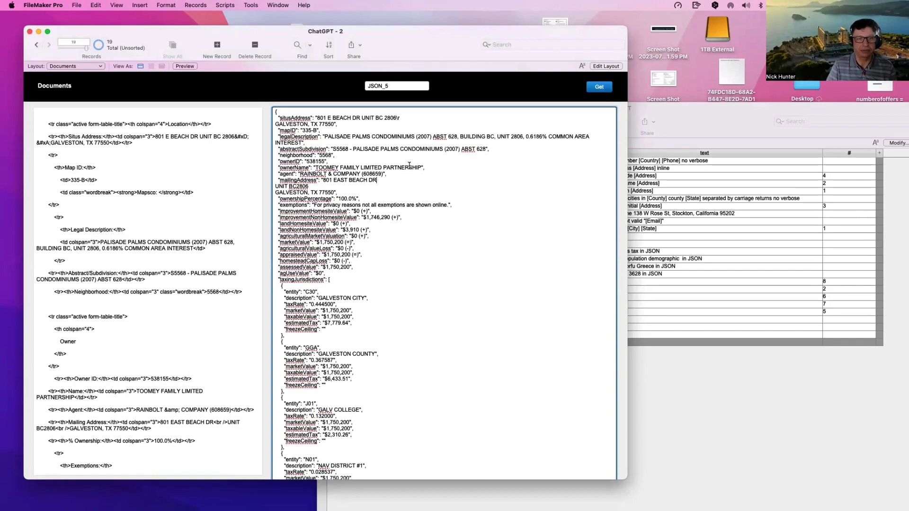
click(395, 87)
Step: Re-fetch the JSON_3 result and select its eleven Property Values lines
key(BackSpace)
text(3)
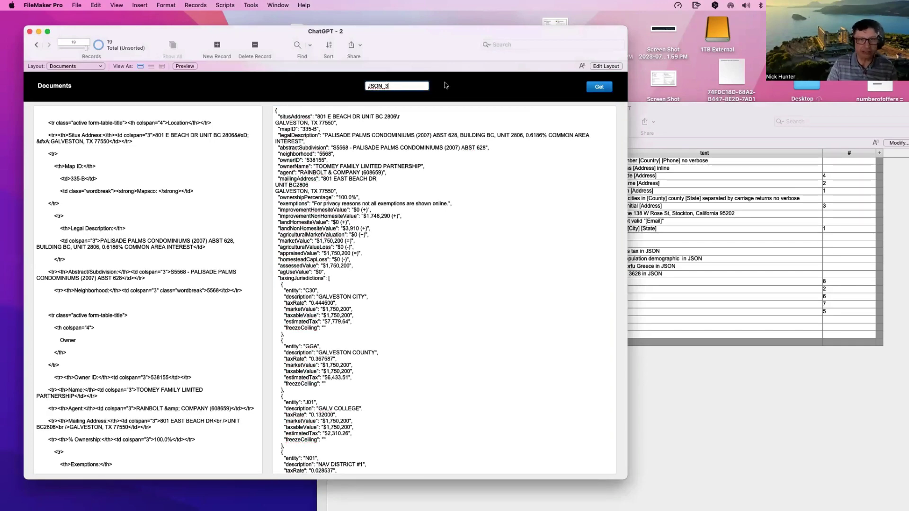
click(446, 85)
click(605, 90)
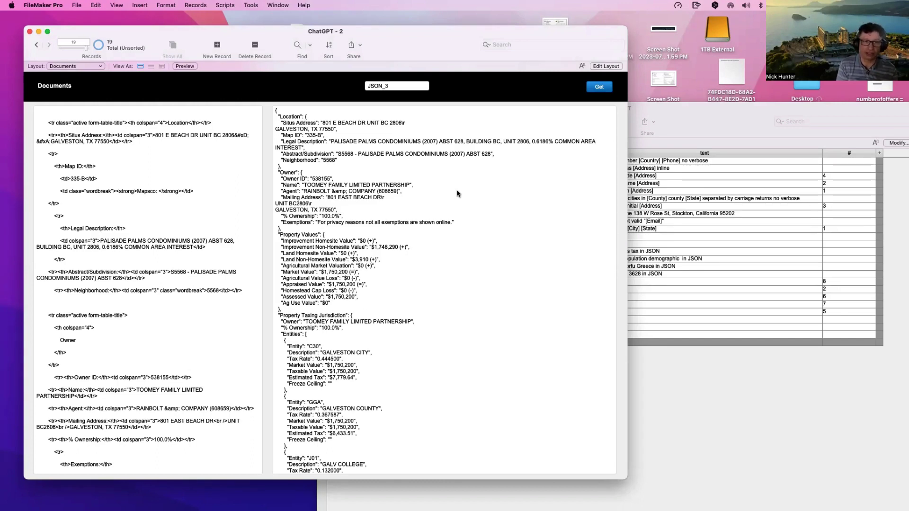
click(303, 235)
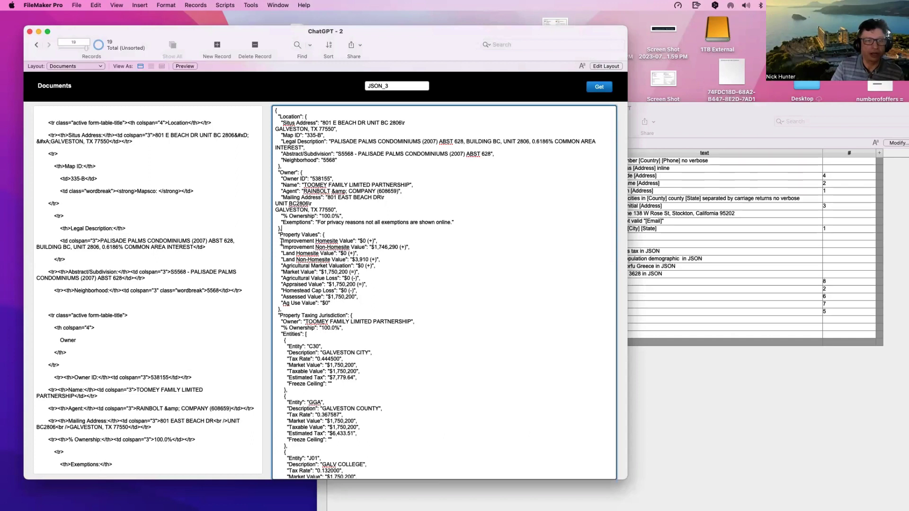
drag(282, 242, 332, 303)
key(cmd+c)
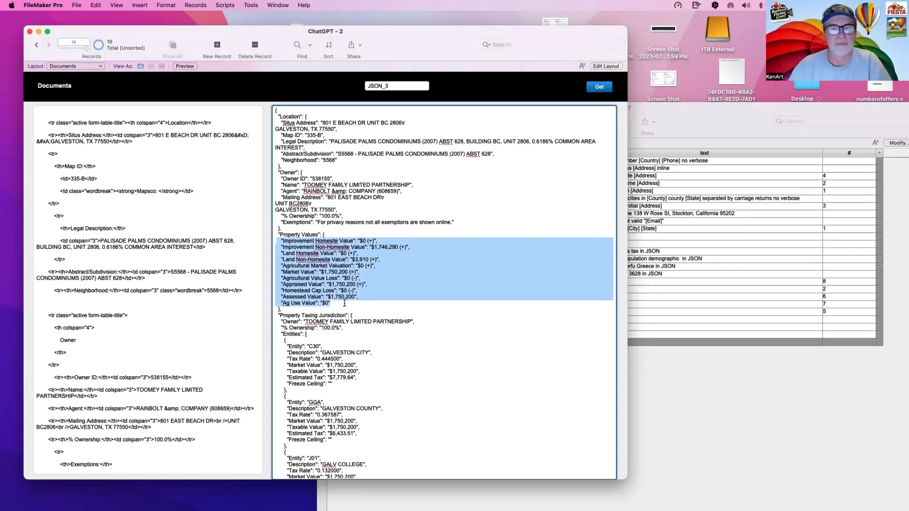
Step: Paste the Property Values lines into JSON_5's request text in place of 'Property Values'
click(673, 394)
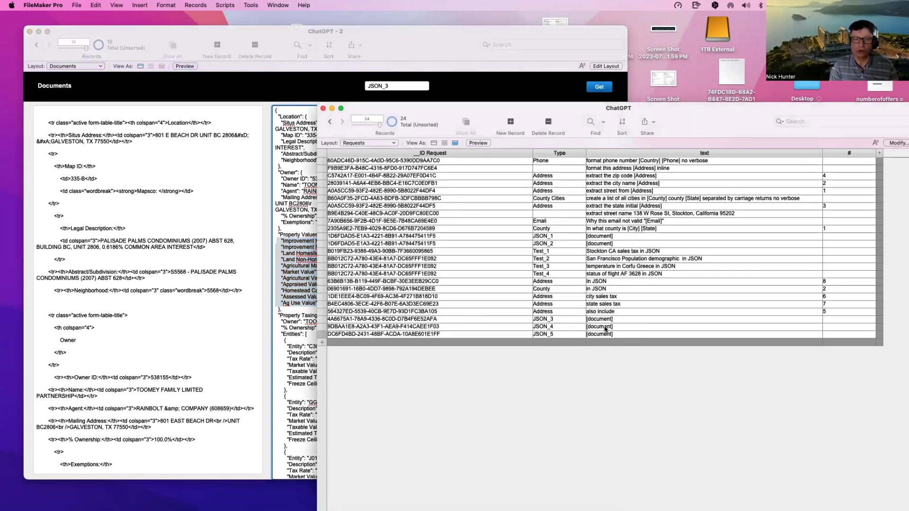
click(615, 335)
drag(628, 342, 586, 341)
key(cmd+v)
click(593, 340)
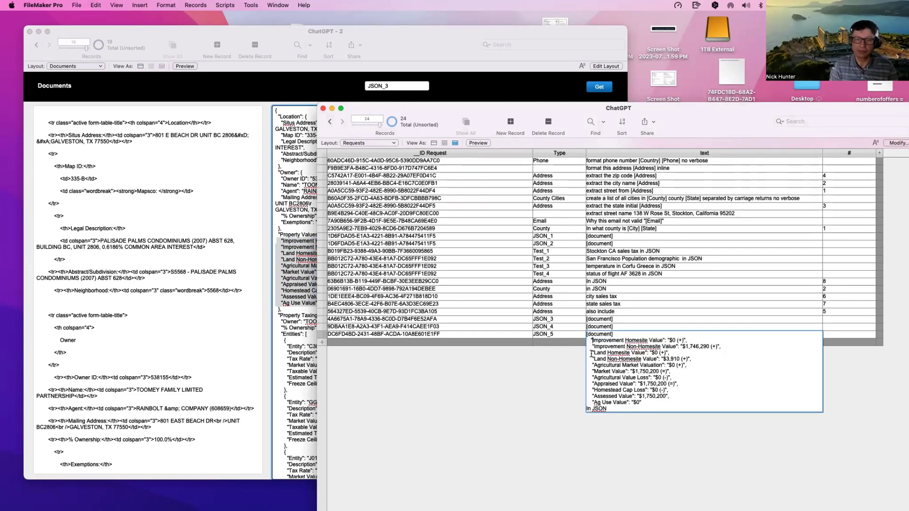
key(BackSpace)
key(BackSpace)
key(BackSpace)
Step: Strip the amounts and quotes from the Improvement Homesite and Non-Homesite Value lines
drag(689, 341, 657, 341)
key(BackSpace)
drag(726, 345, 675, 348)
key(BackSpace)
key(alt+Left)
key(alt+Left)
key(alt+Left)
key(alt+Left)
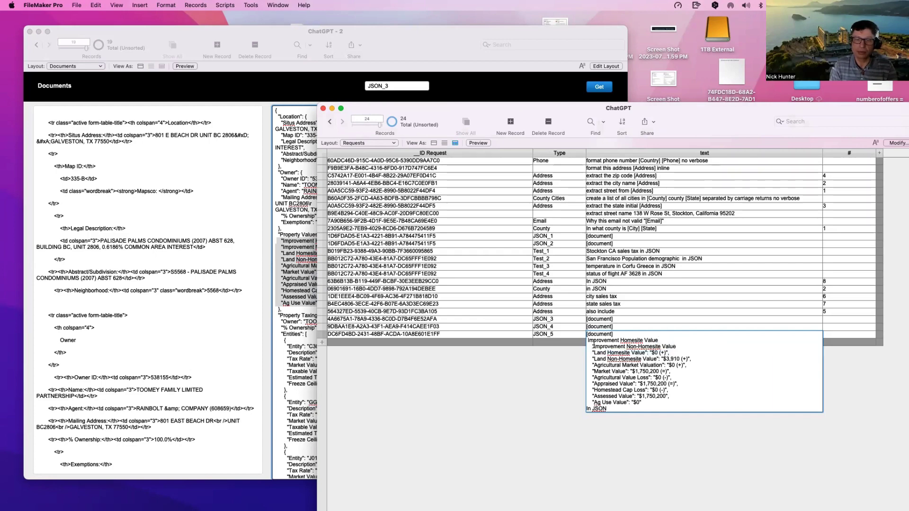
key(BackSpace)
key(BackSpace)
key(BackSpace)
Step: Strip the amounts and quotes from the Land Homesite and Non-Homesite Value lines
drag(685, 355, 646, 353)
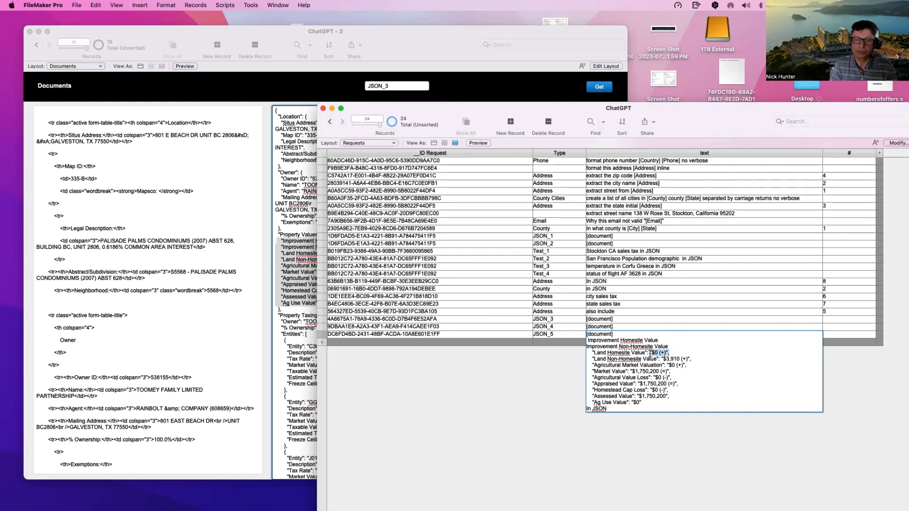
key(BackSpace)
key(alt+Left)
key(alt+Left)
key(alt+Left)
key(alt+Left)
key(BackSpace)
key(BackSpace)
key(BackSpace)
drag(692, 360, 657, 360)
key(BackSpace)
click(596, 360)
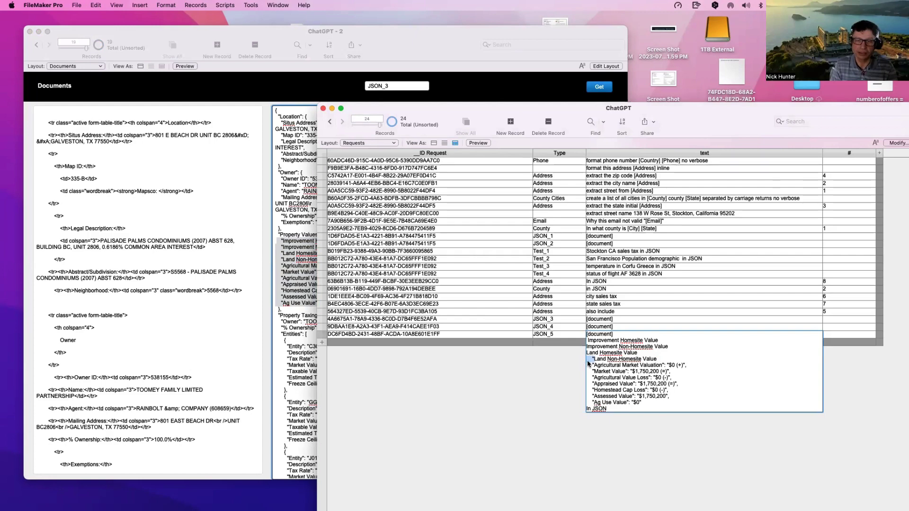
key(BackSpace)
key(BackSpace)
key(BackSpace)
Step: Strip the Agricultural Market Valuation amount and delete the six unwanted value lines
click(663, 365)
key(shift+End)
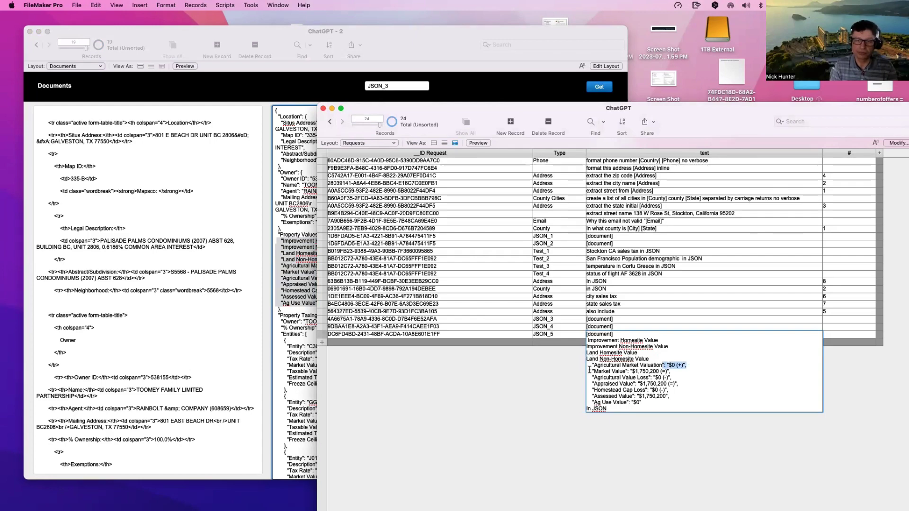
key(BackSpace)
click(594, 365)
key(BackSpace)
key(BackSpace)
key(BackSpace)
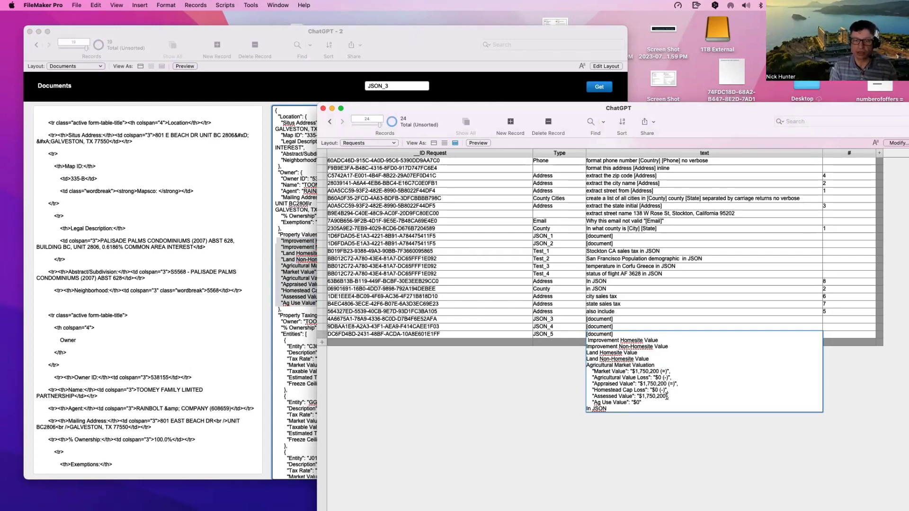
drag(643, 403, 559, 371)
key(BackSpace)
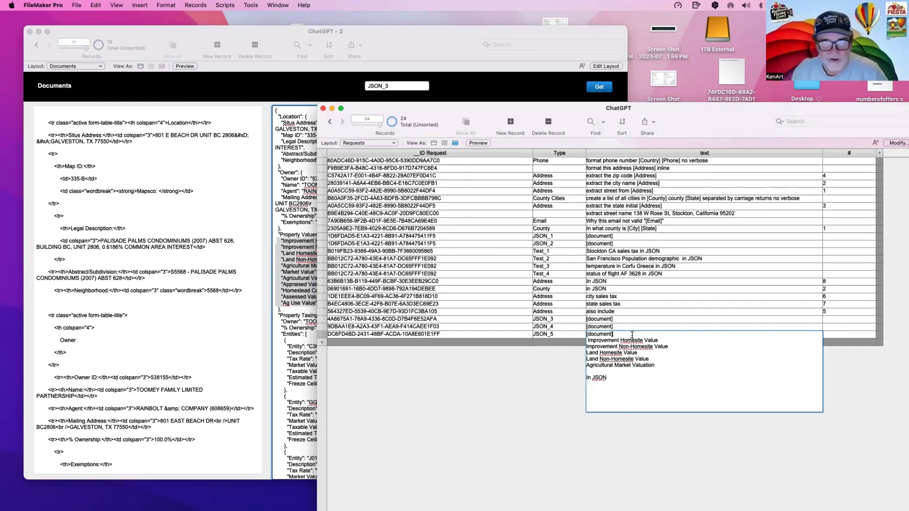
Step: Fix the line break and alignment under [document] and commit the JSON_5 request
click(632, 335)
key(Return)
key(Down)
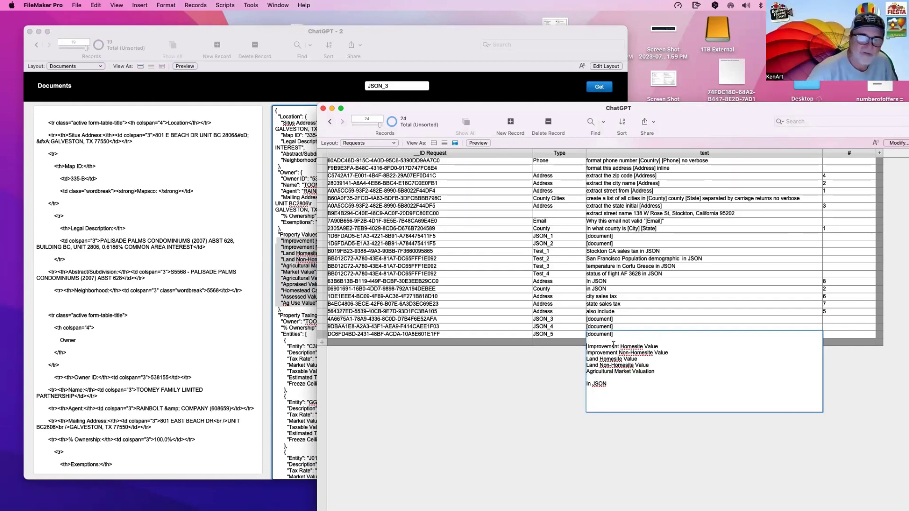
key(Delete)
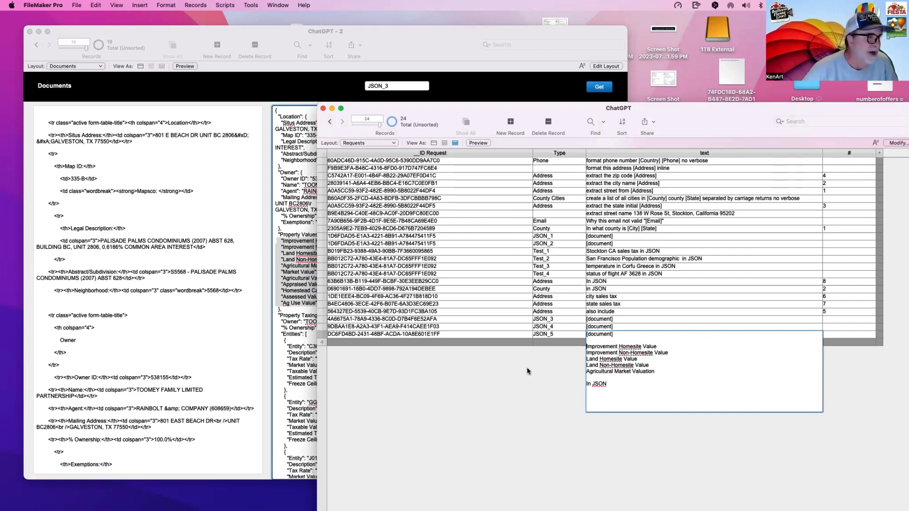
click(527, 371)
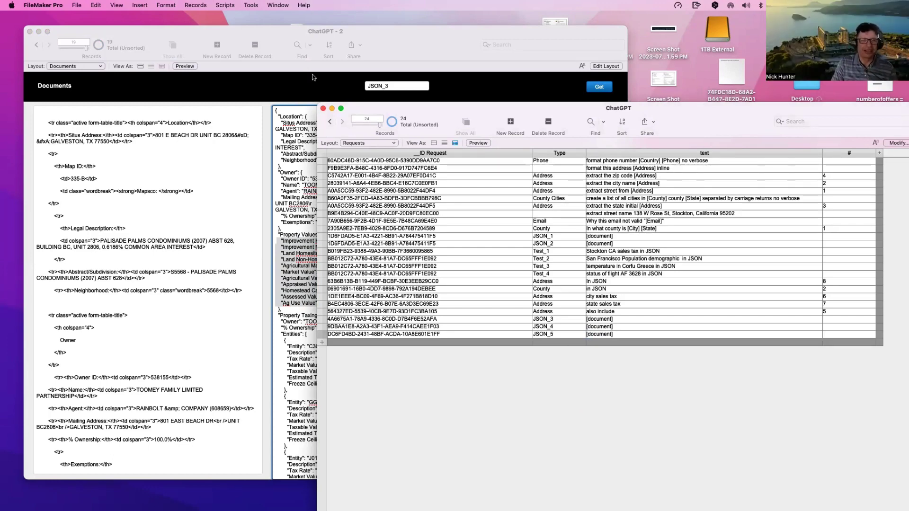
Step: Set the request name to JSON_5 and fetch its five property values
click(312, 75)
click(396, 84)
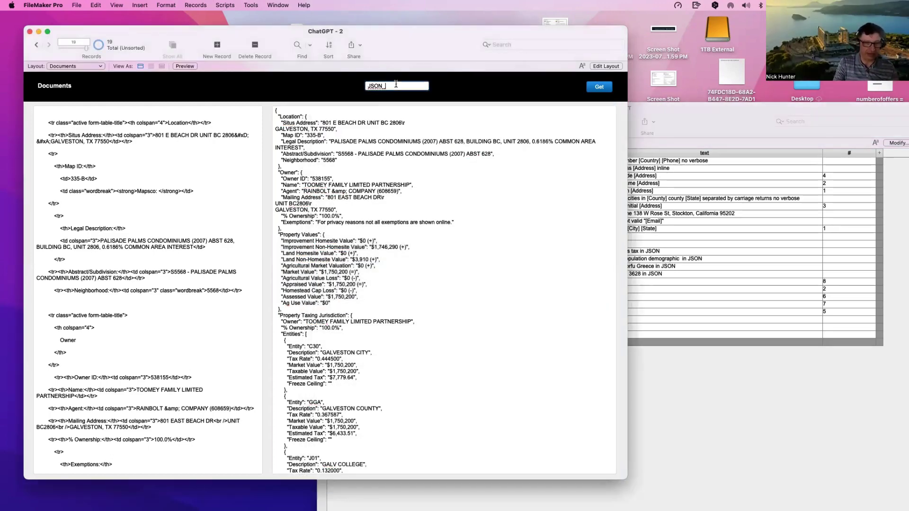
text(5)
click(604, 89)
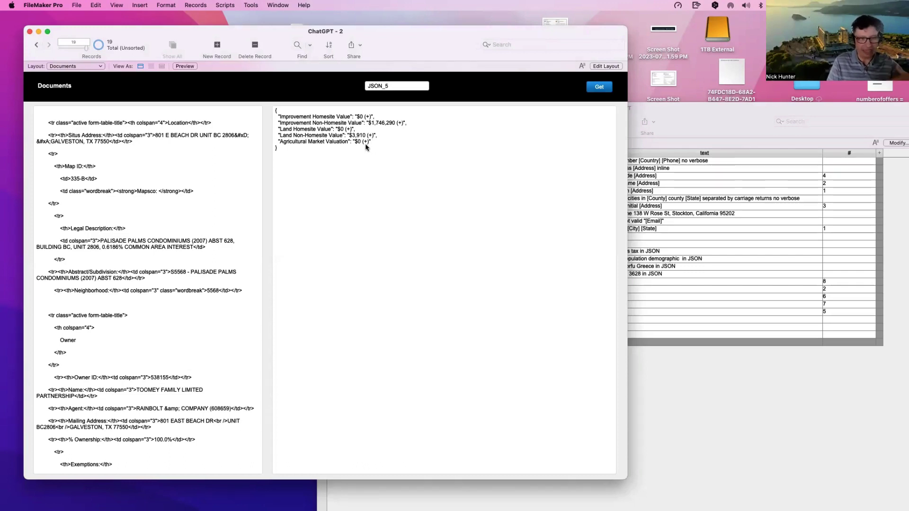
Step: Select and then clear text in the HTML source field, then bring up the Edit menu
click(140, 255)
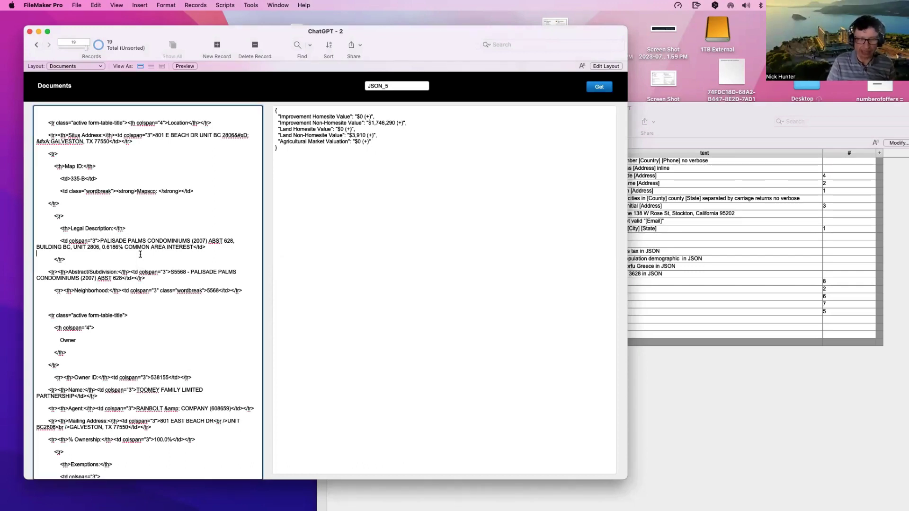
click(108, 88)
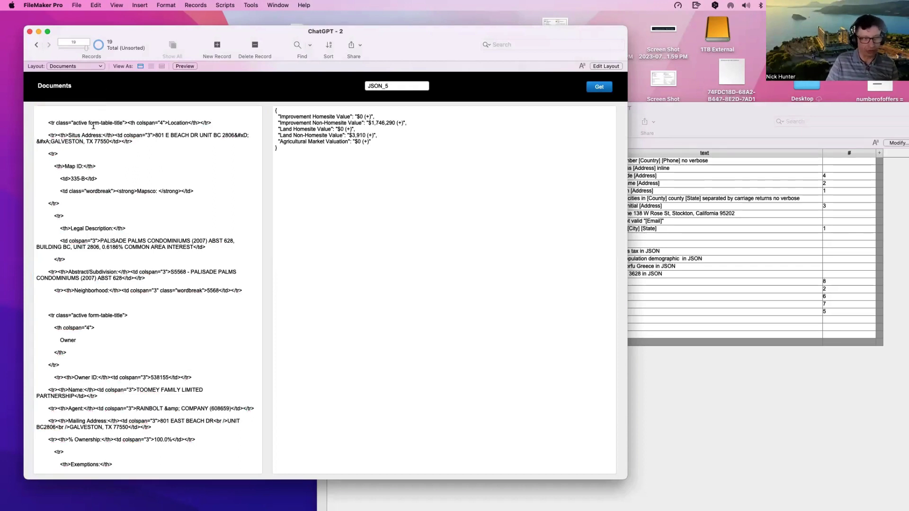
click(95, 127)
click(115, 92)
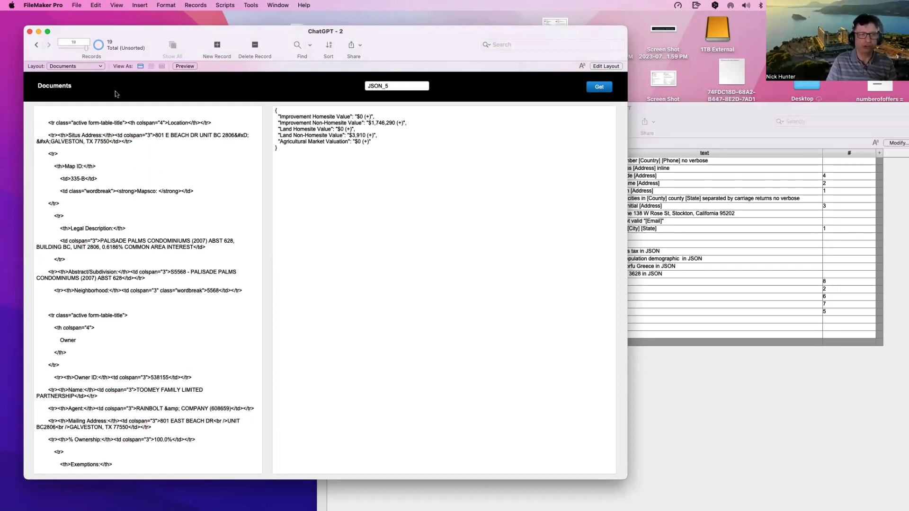
click(138, 184)
drag(93, 137, 110, 280)
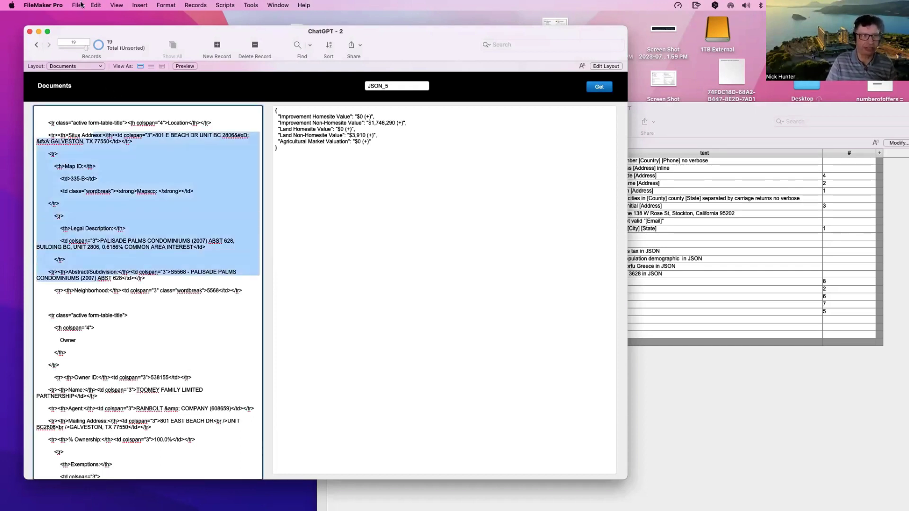
click(127, 160)
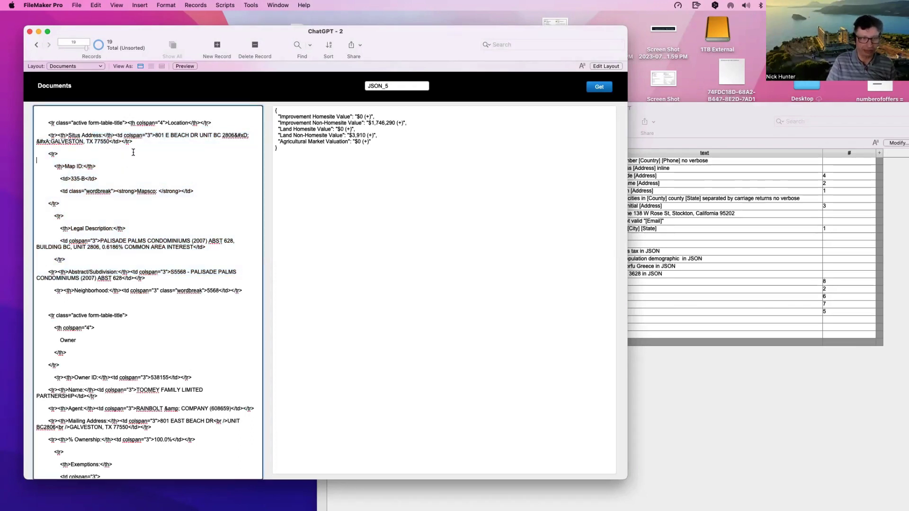
click(96, 5)
Step: Set Find/Replace to search 'property values' within the current record and current field
mouse_move(161, 111)
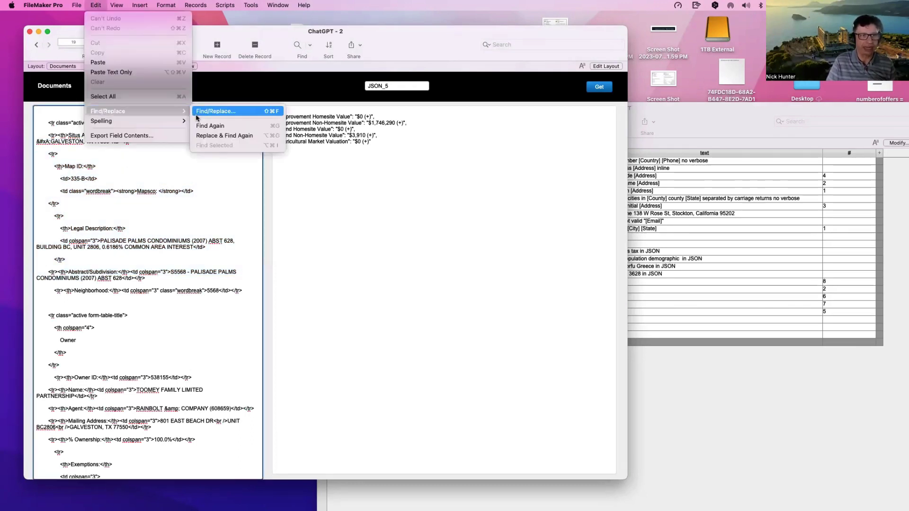
click(215, 112)
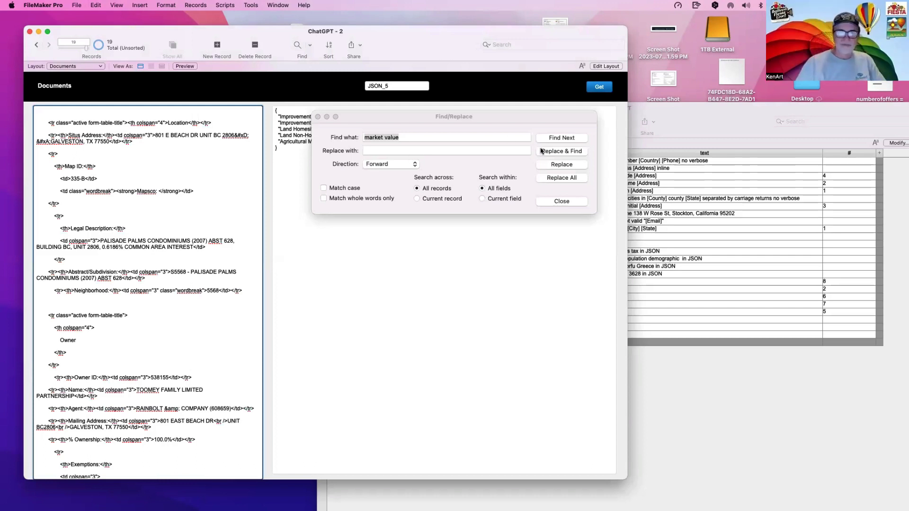
click(553, 153)
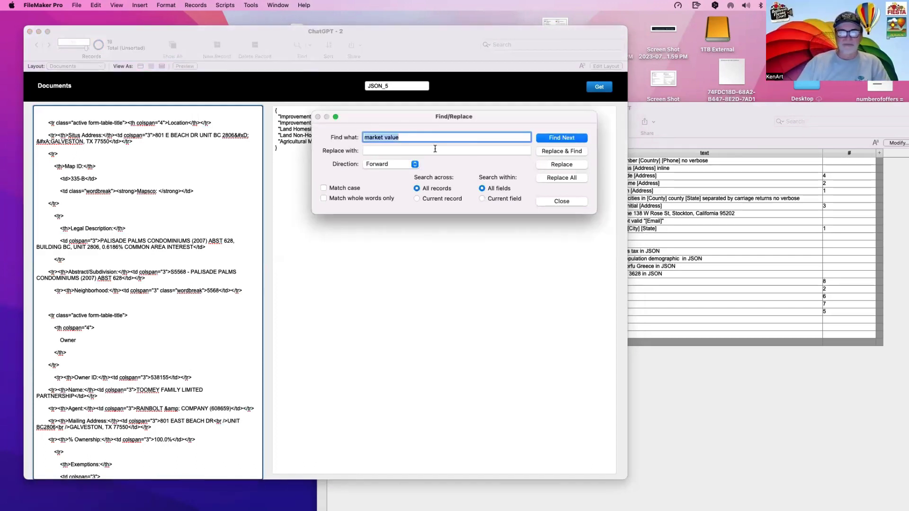
click(442, 199)
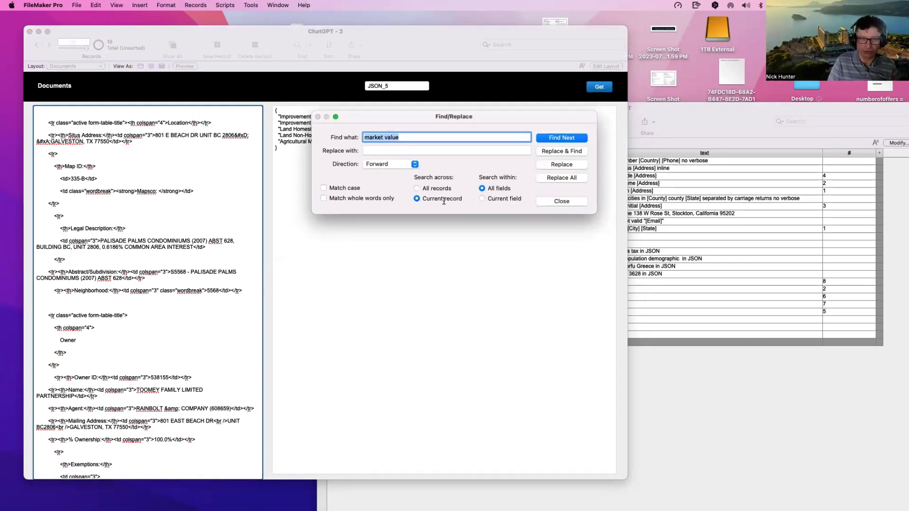
click(497, 199)
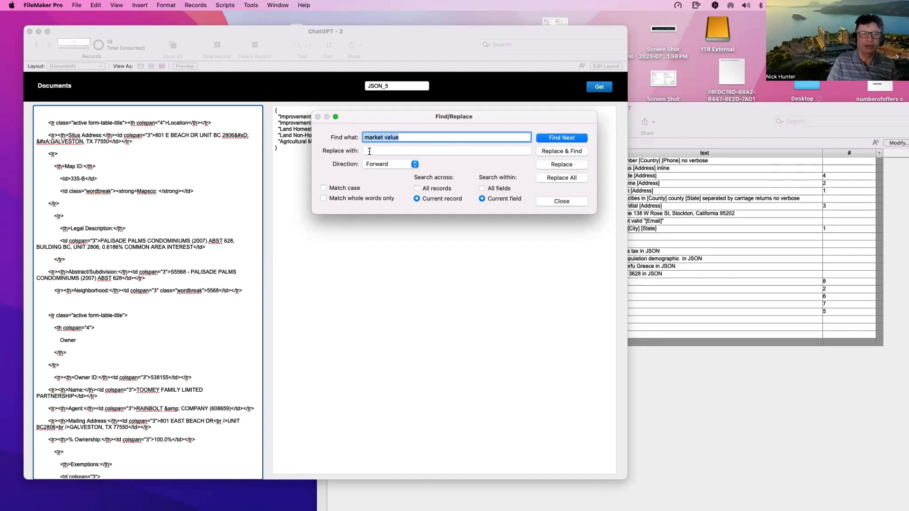
drag(405, 138, 335, 133)
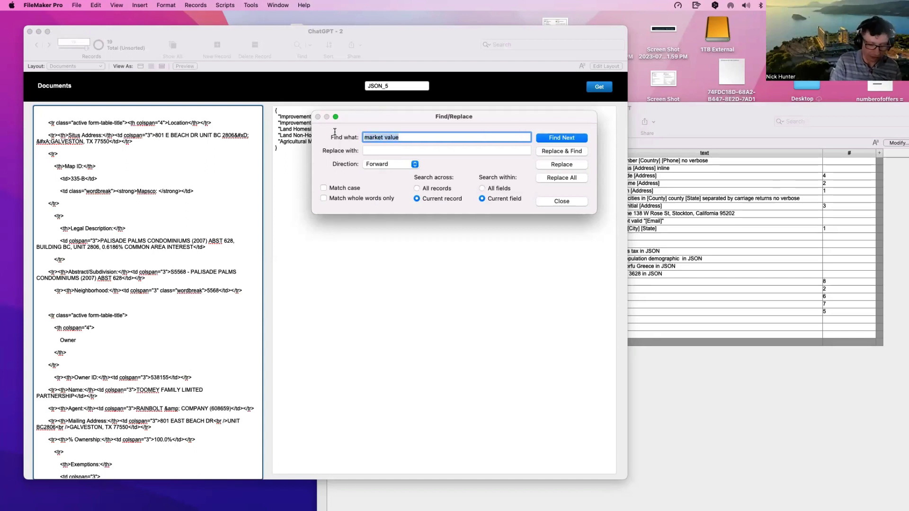
text(parop)
text(erty values)
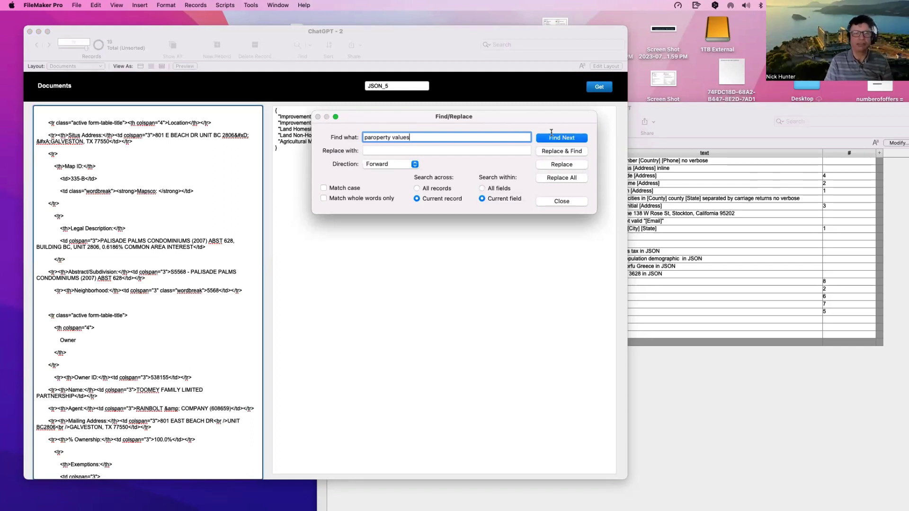
click(371, 137)
key(BackSpace)
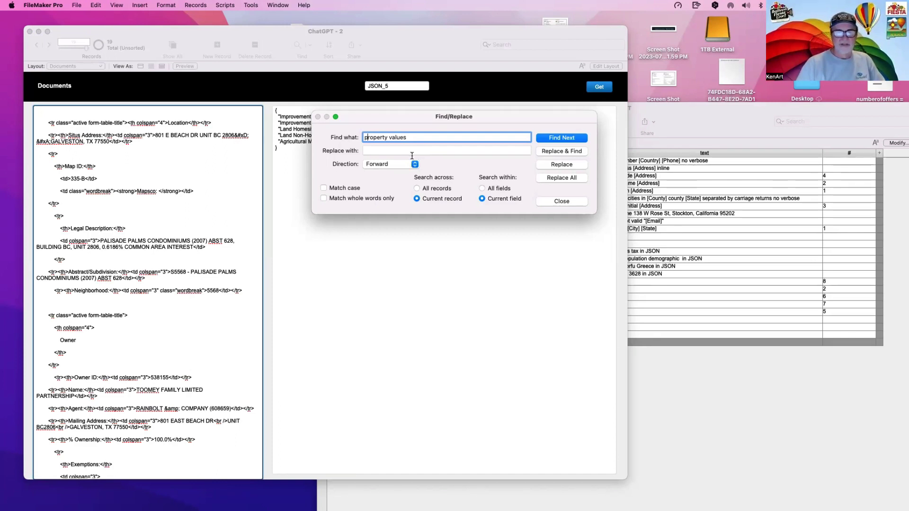
Step: Find the next 'property values' match, dismiss the current-field alert, and close Find/Replace
click(445, 151)
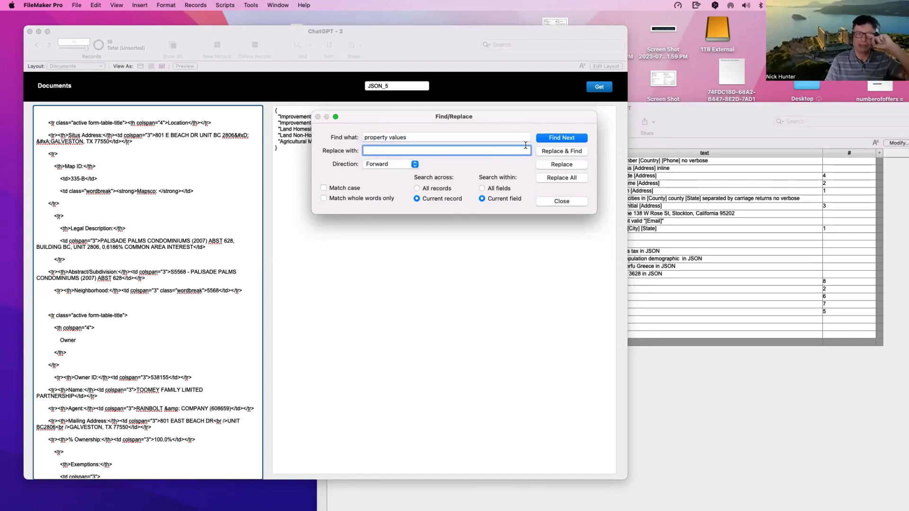
click(546, 138)
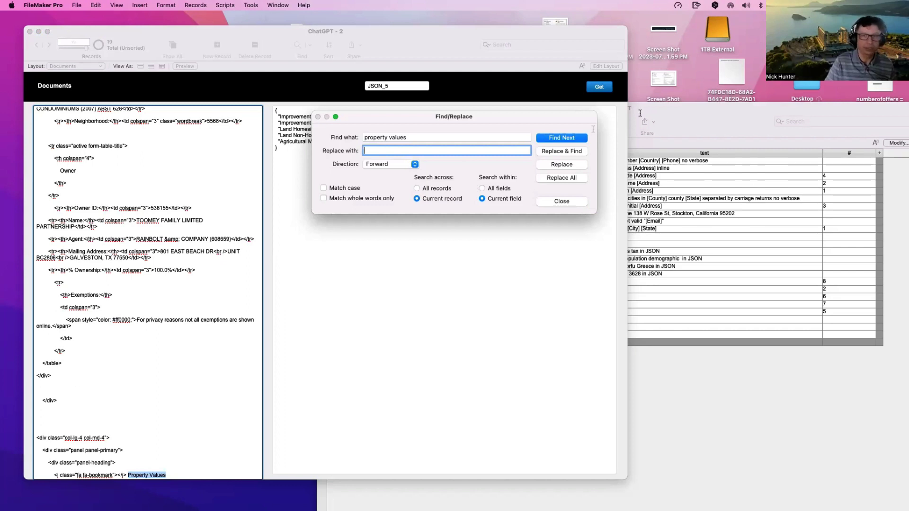
click(581, 137)
click(581, 137)
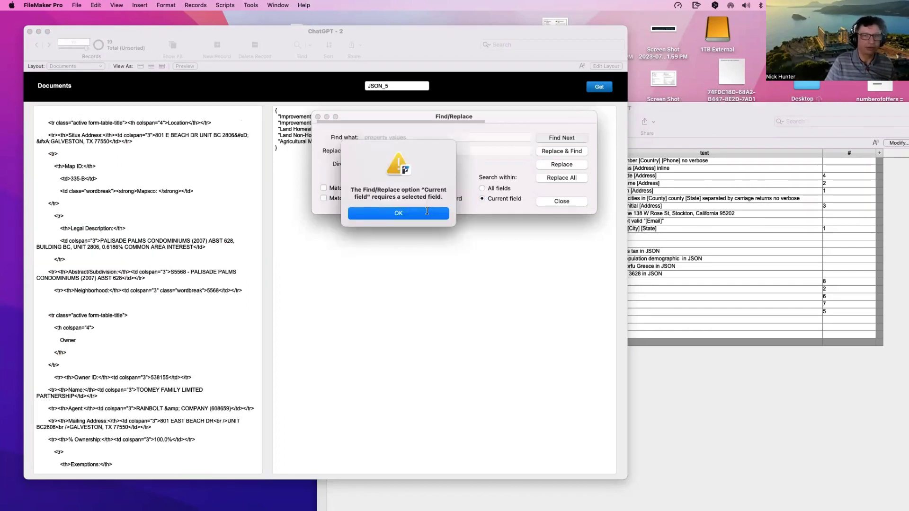
click(398, 214)
click(561, 201)
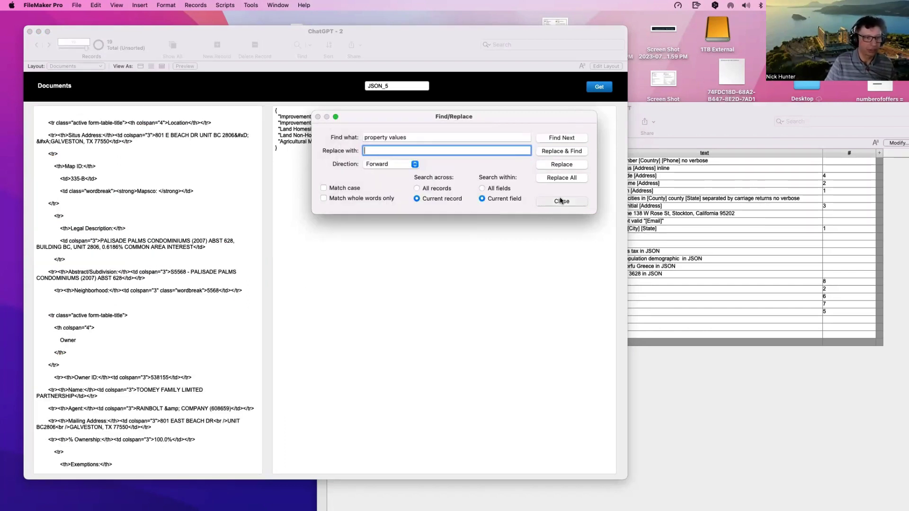
Step: Scroll through the HTML to the Property Values section, then focus the JSON result
click(175, 322)
scroll(171, 320, down, 4)
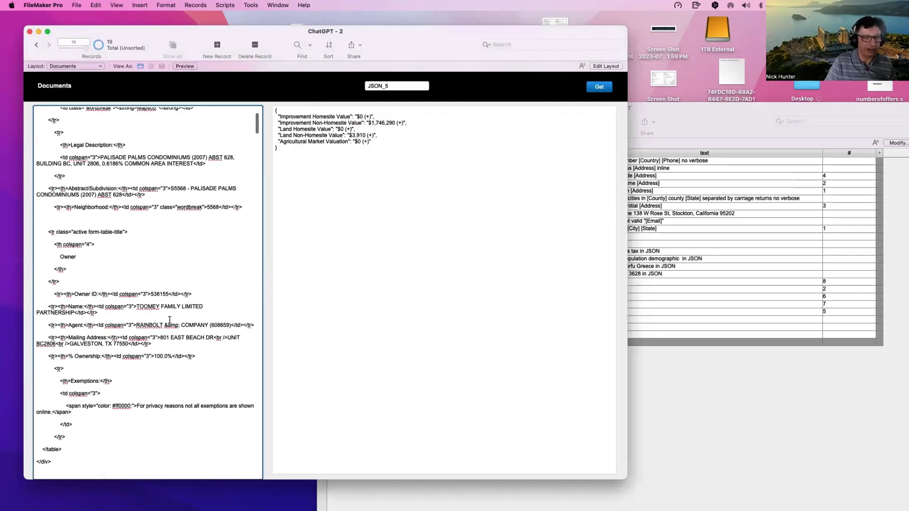
scroll(170, 320, down, 13)
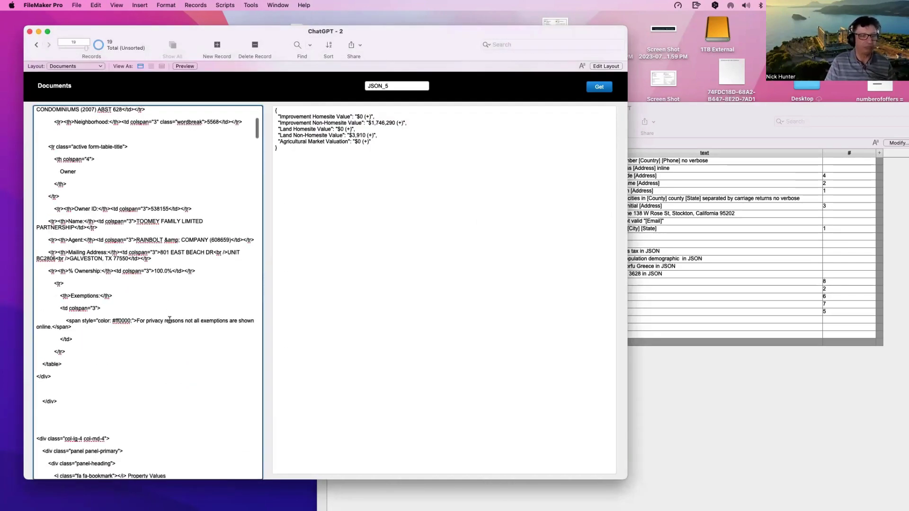
scroll(118, 339, down, 1)
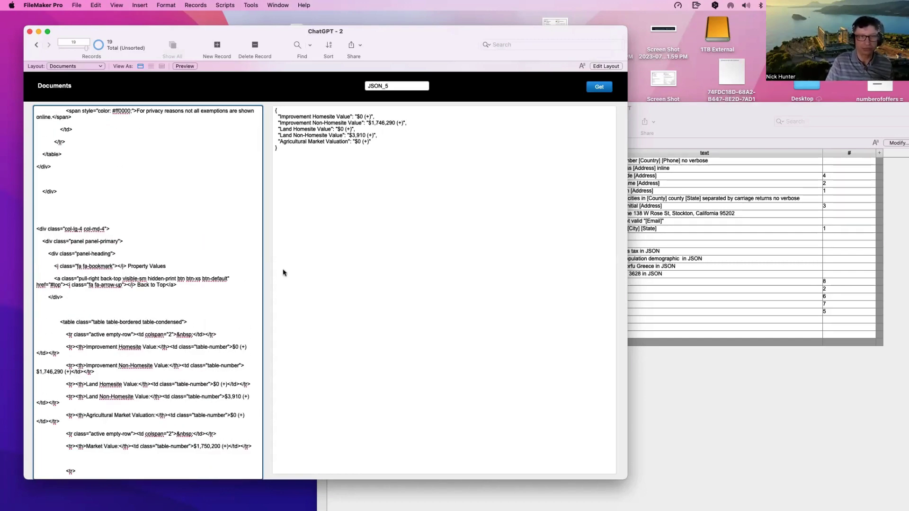
click(341, 168)
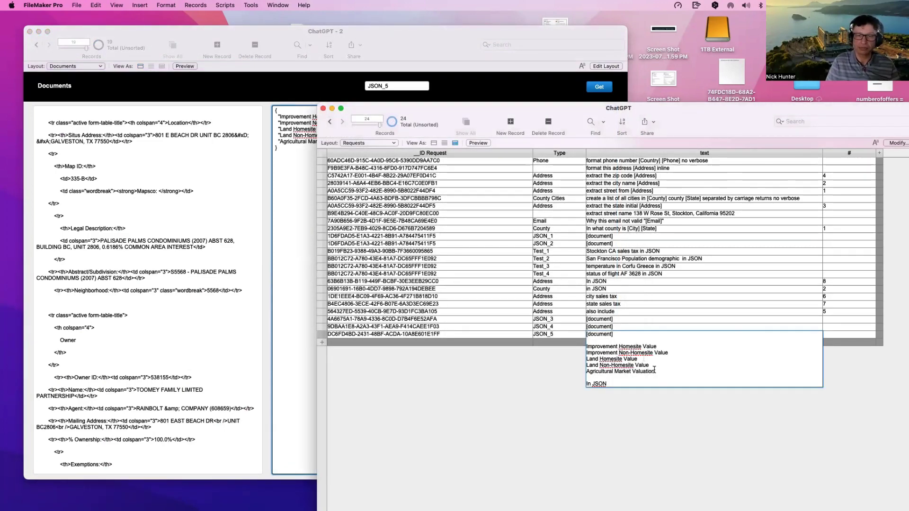
Step: Delete the Land and Agricultural lines and start JSON_5's text with 'sum of'
drag(663, 374, 579, 361)
key(BackSpace)
key(BackSpace)
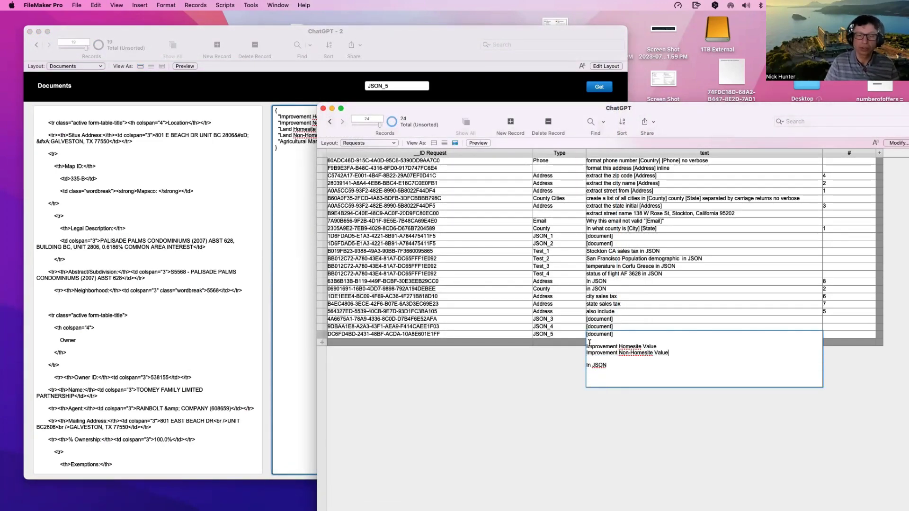
click(592, 341)
key(Return)
text(sum of)
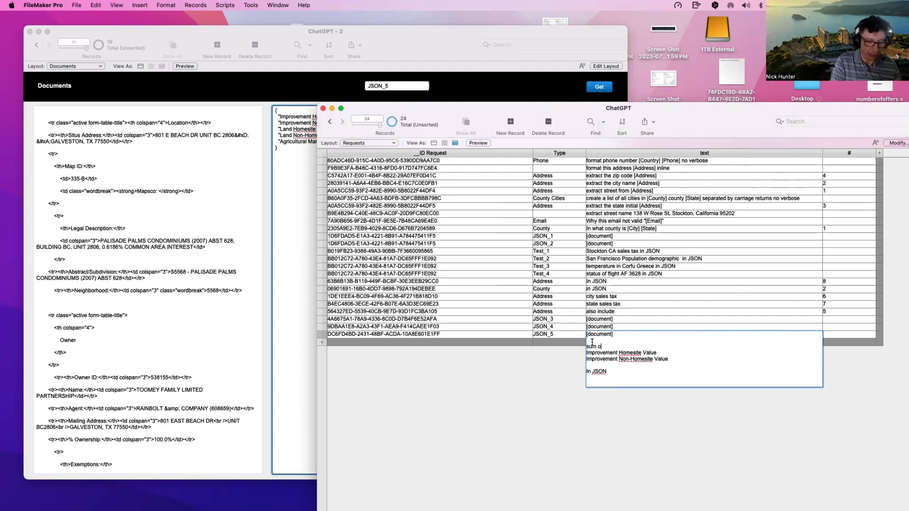
click(587, 352)
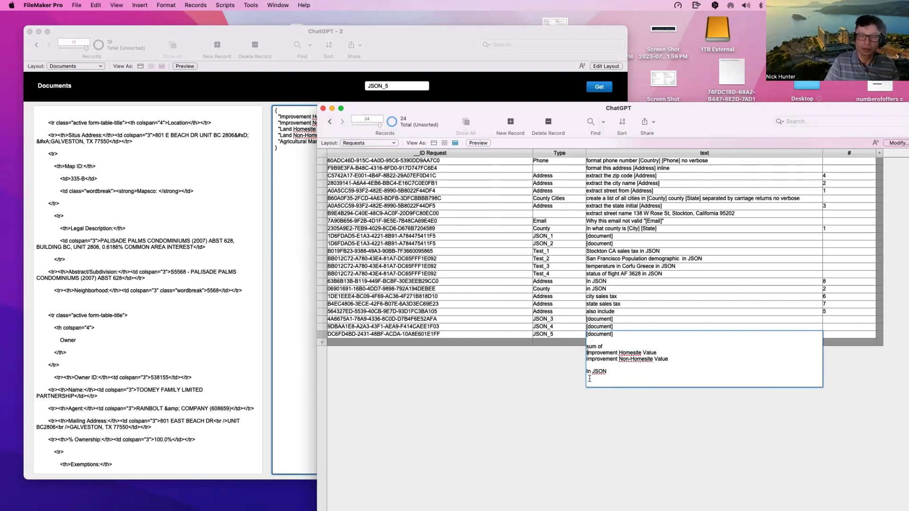
key(BackSpace)
click(587, 353)
key(BackSpace)
Step: Extend the sum phrase with 'and', '=' and 'Value' wording, then close the request text
text(and Improvement Non-Homesite Value)
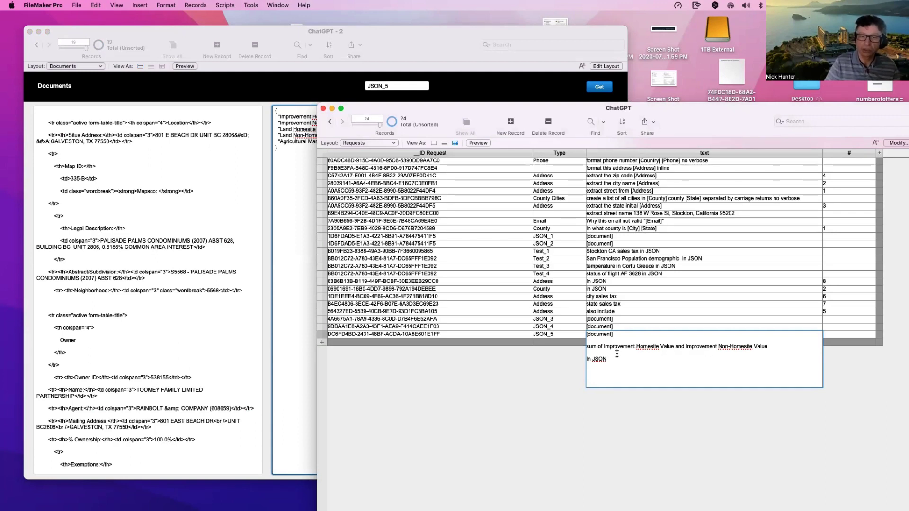
text(ipro)
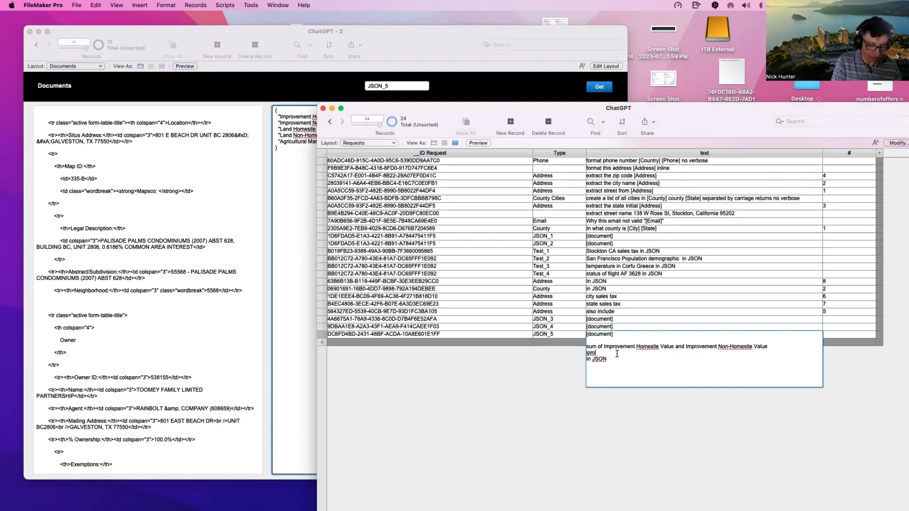
double_click(591, 353)
text(=)
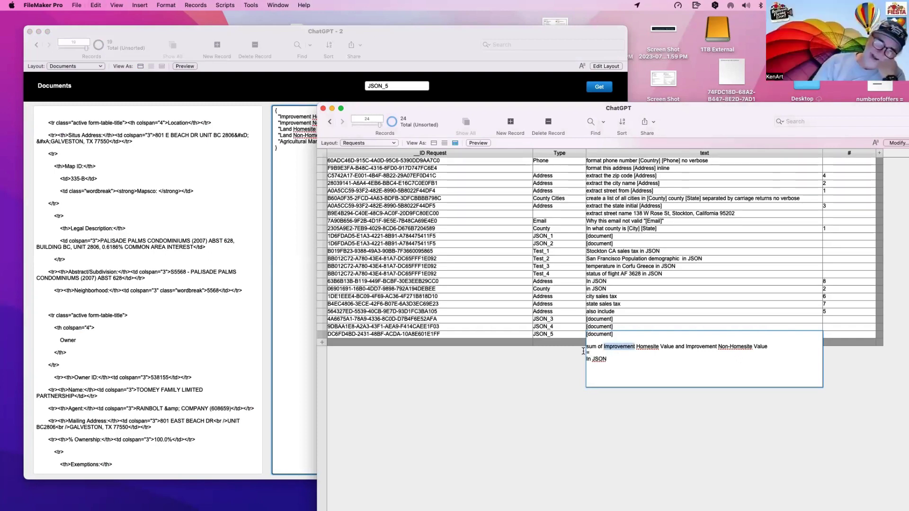
text(Improvement)
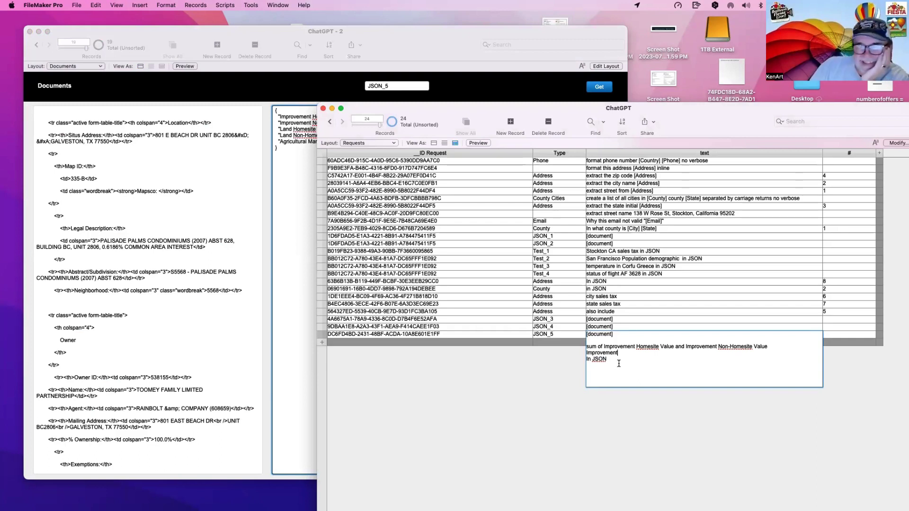
text(Value)
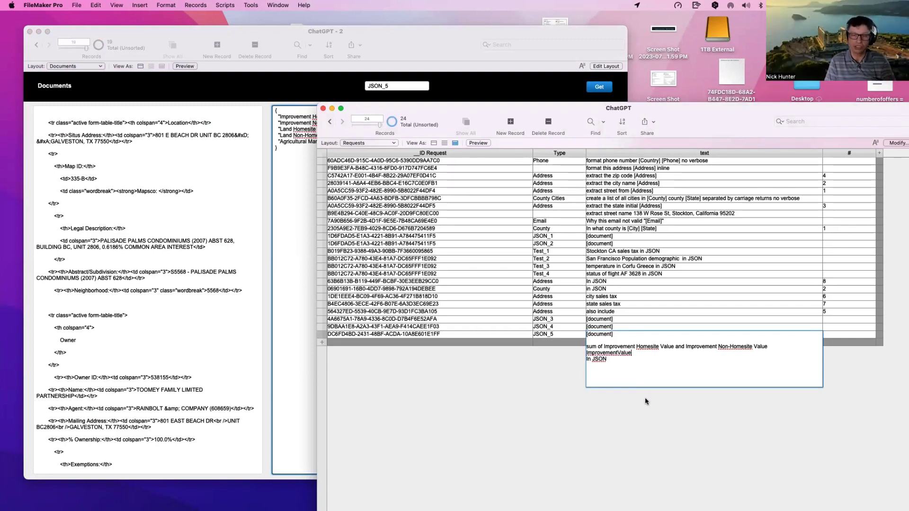
click(645, 401)
Step: Copy 'Improvement Non-Homesite Value' from the JSON result into the request's first value name
click(266, 77)
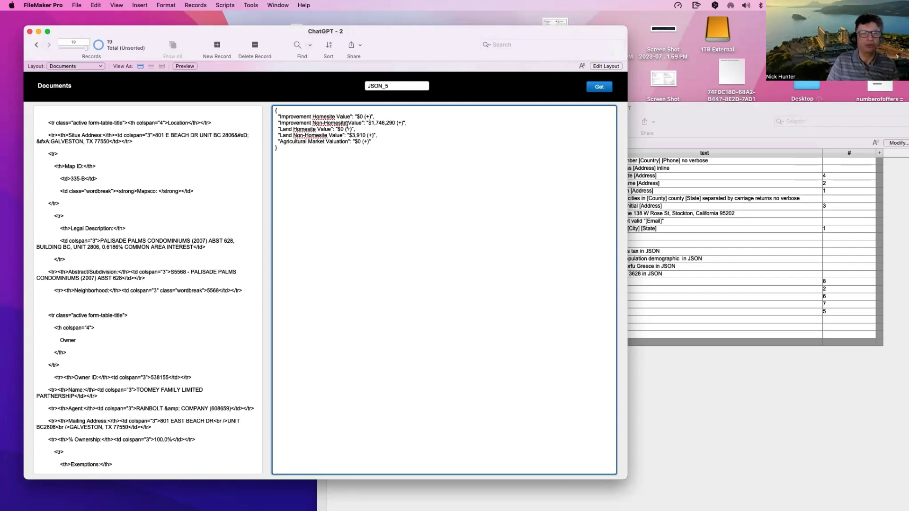
drag(281, 124, 361, 123)
key(super+c)
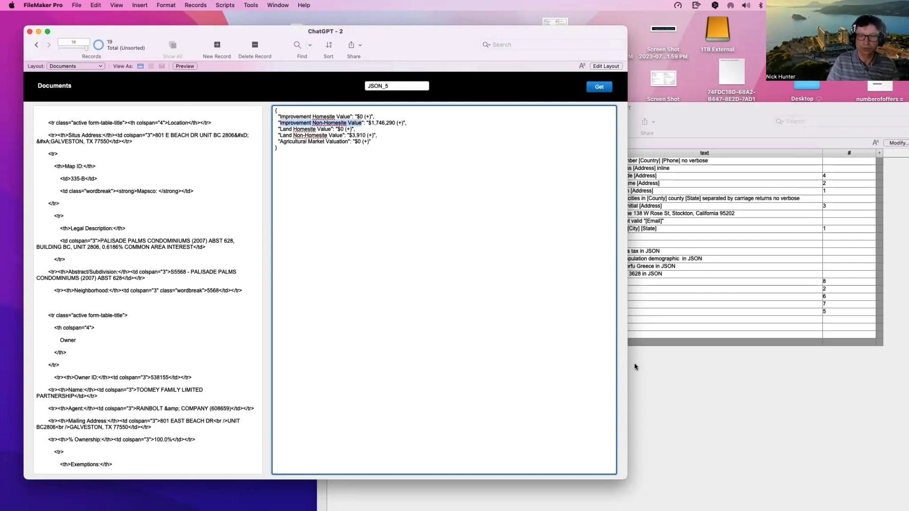
click(634, 364)
double_click(634, 345)
key(shift+alt+Right)
key(shift+alt+Right)
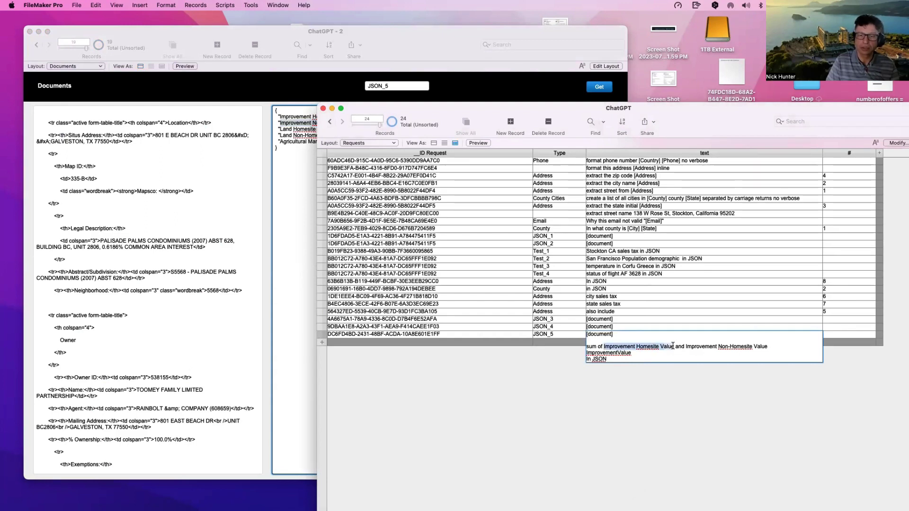
key(shift+Left)
key(super+v)
Step: Replace the repeated phrase with 'Land Non-Homesite Value' and commit the JSON_5 request
click(275, 197)
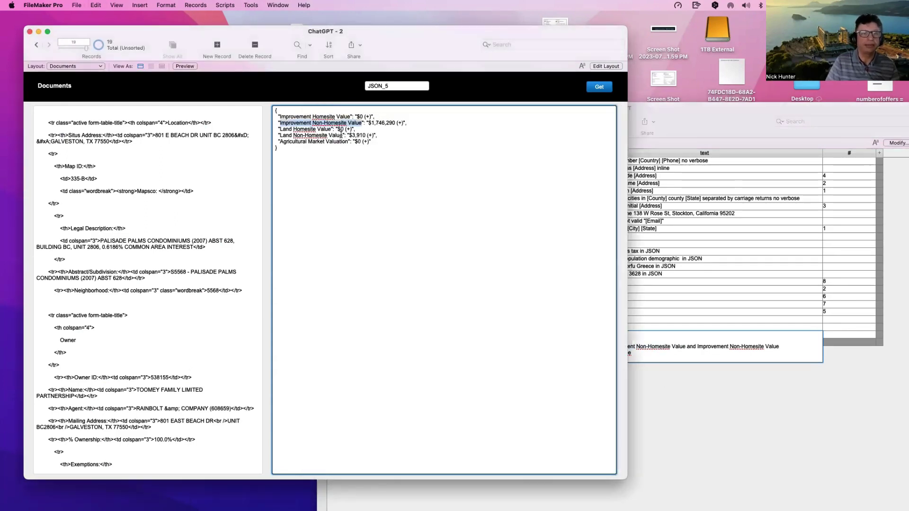
drag(343, 136, 280, 135)
key(super+c)
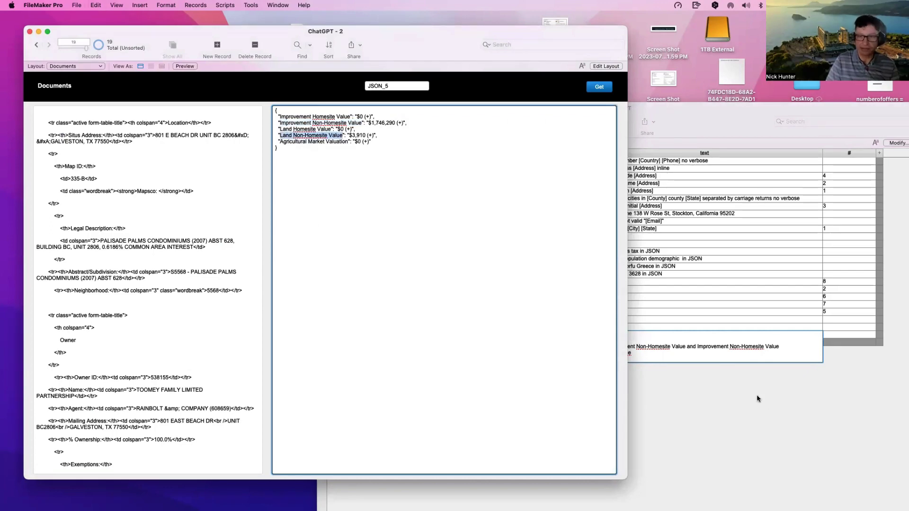
click(710, 355)
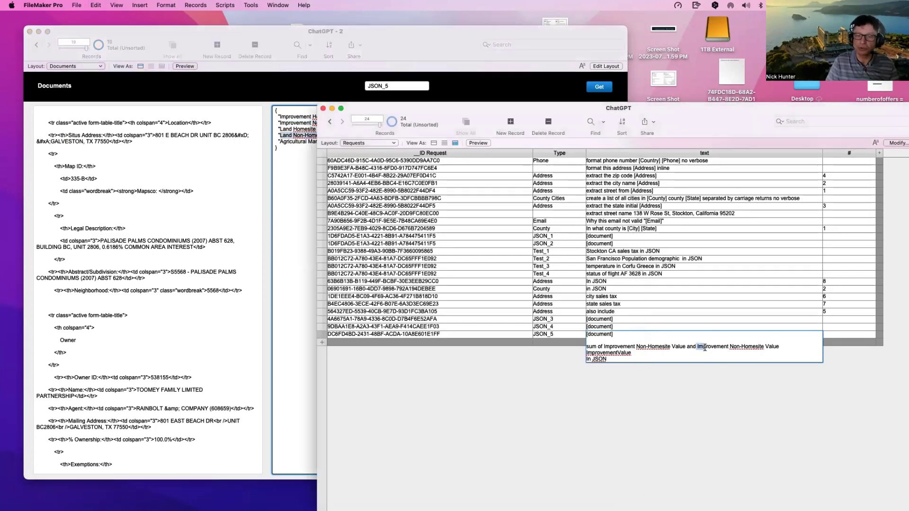
drag(697, 346, 778, 351)
key(super+v)
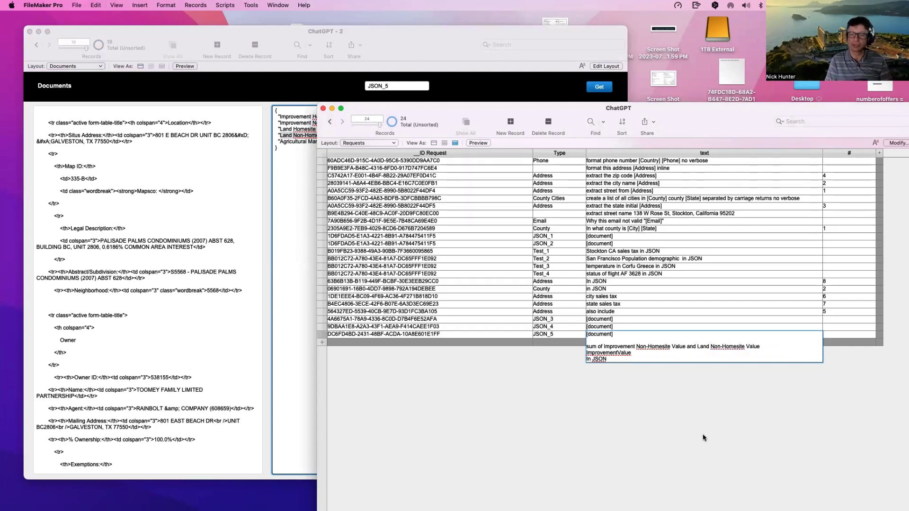
click(703, 438)
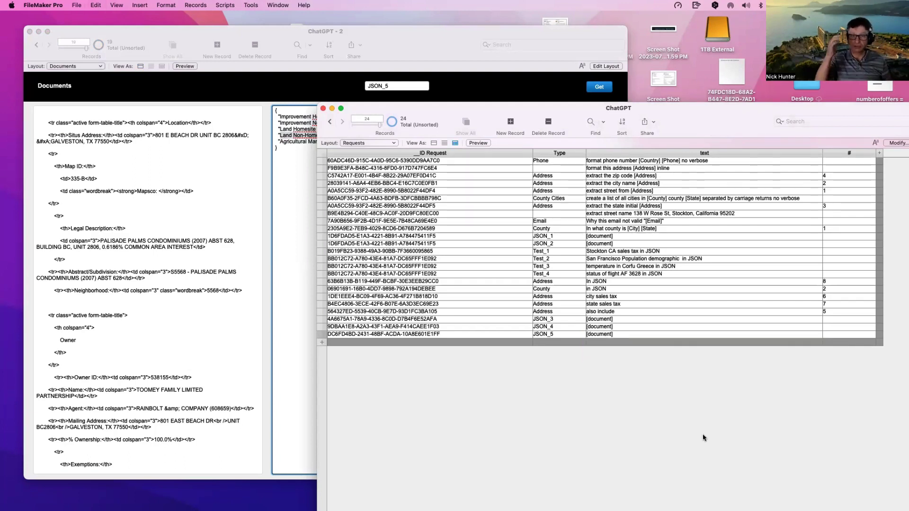
Step: Recheck and commit JSON_5, then send it to ChatGPT from the ChatGPT - 2 window
click(623, 334)
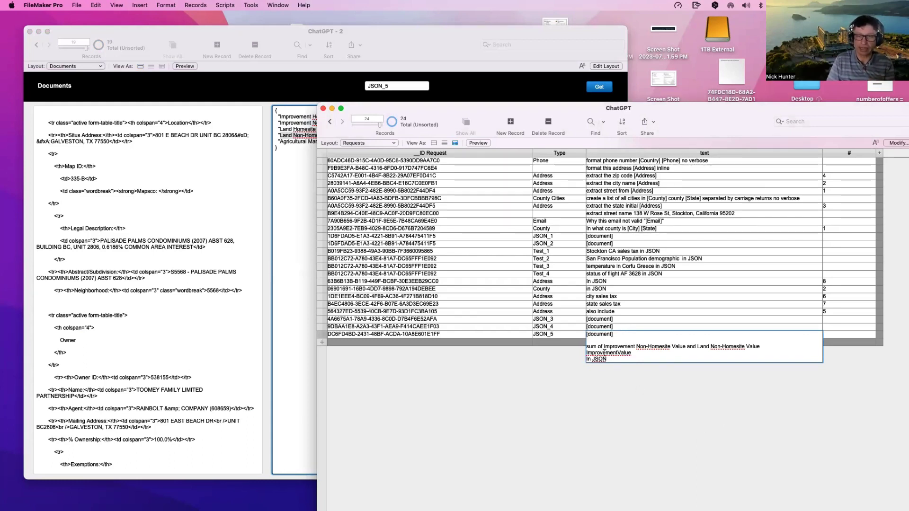
click(623, 411)
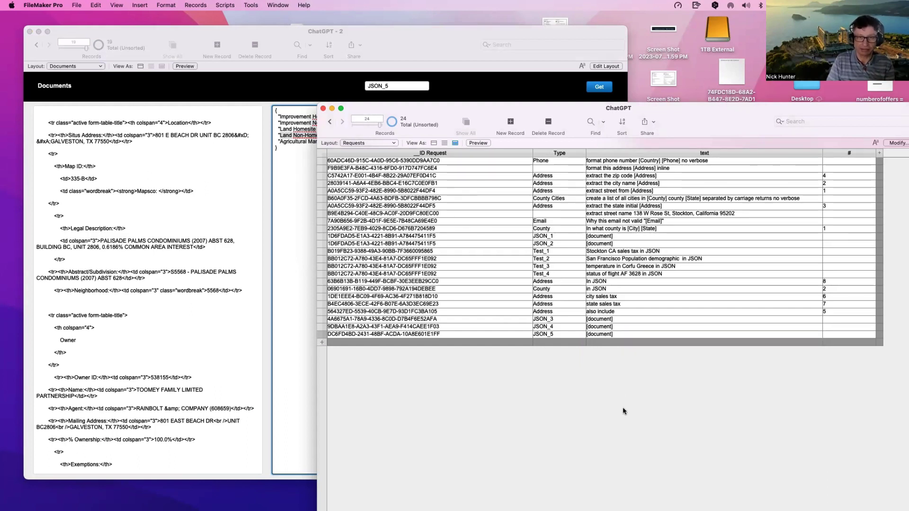
click(300, 84)
click(596, 88)
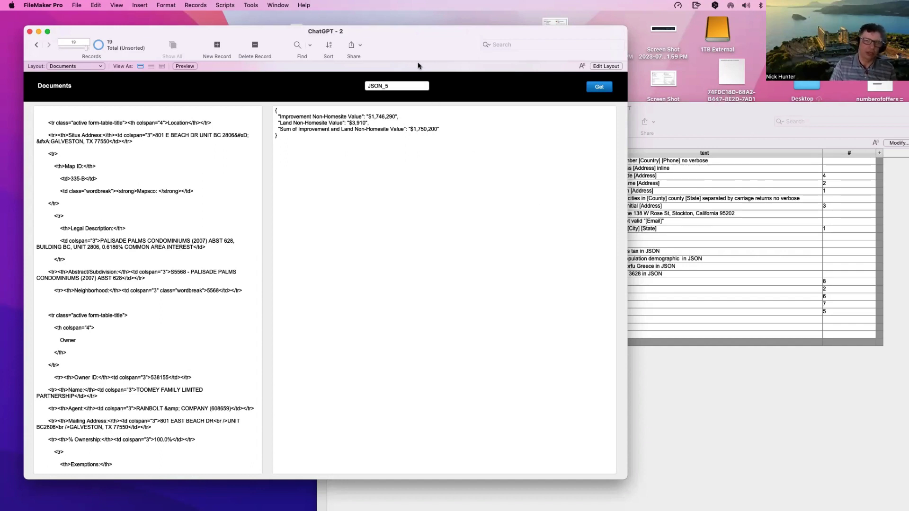
Step: Scroll the HTML source, shift the ChatGPT - 2 window, and show the Window menu
click(165, 250)
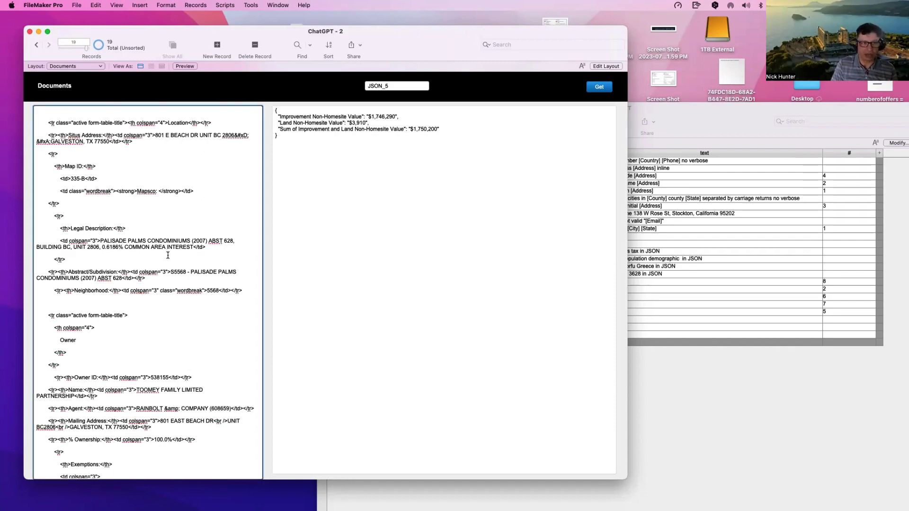
scroll(168, 255, down, 3)
drag(401, 52, 368, 41)
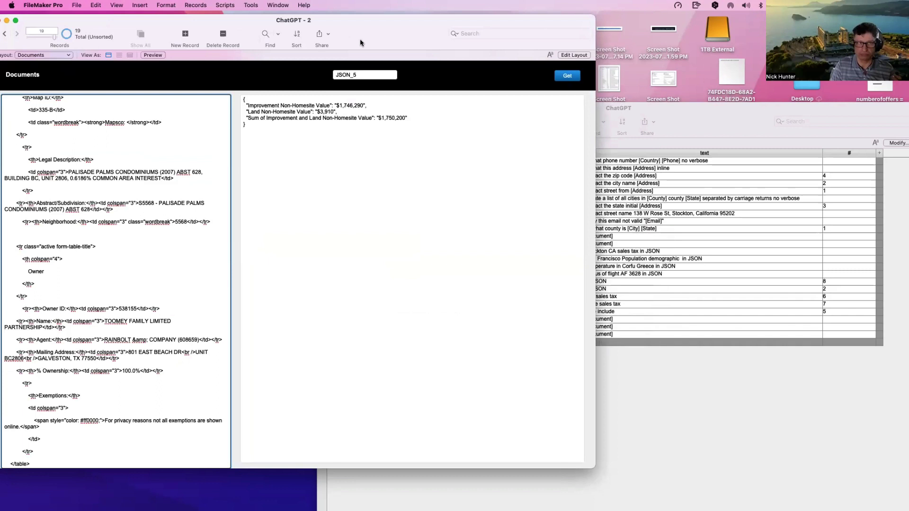
click(270, 4)
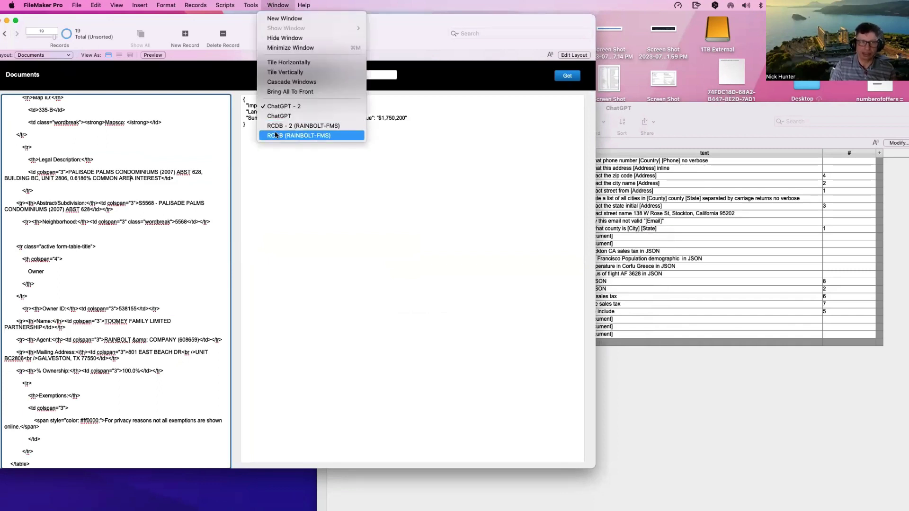
Step: Bring RCDB - 2 to the front and inspect parcel Results like Neighborhood 5568 and Geographic ID
click(289, 125)
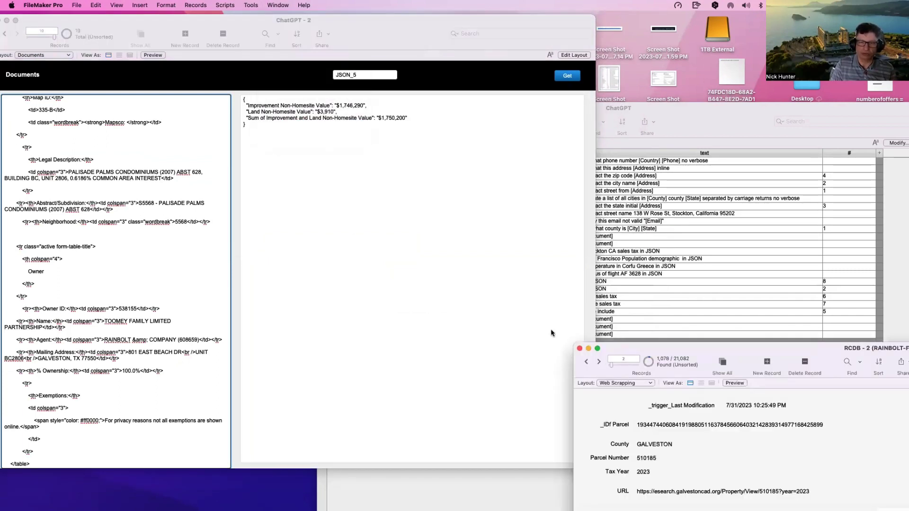
drag(700, 351, 253, 93)
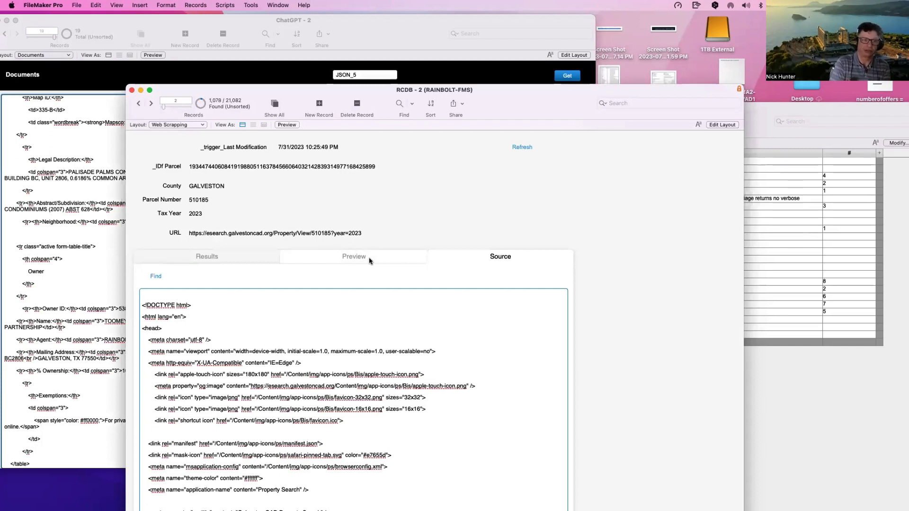
click(261, 259)
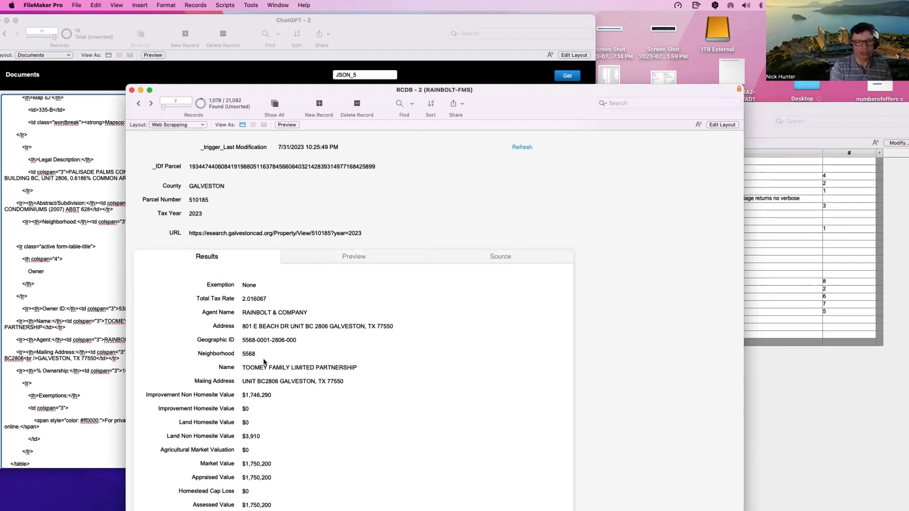
click(261, 358)
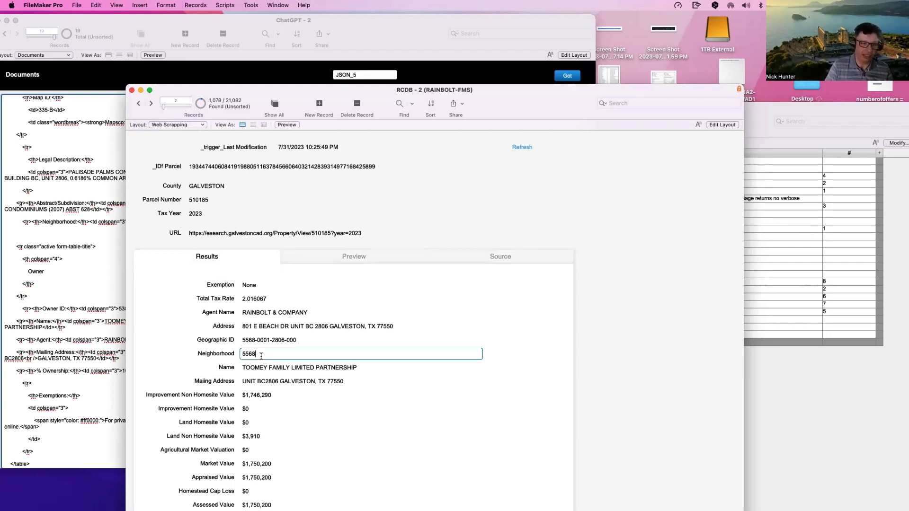
click(258, 341)
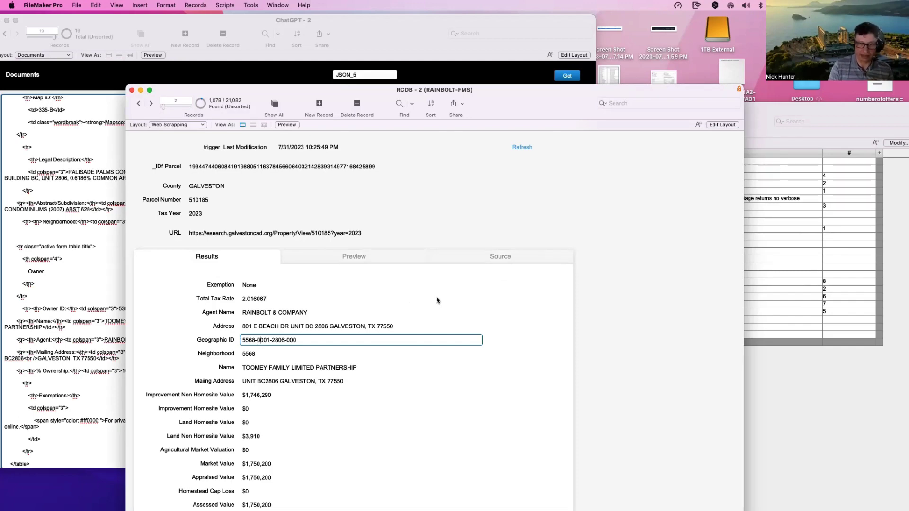
Step: Browse the HTML Source tab, then return to Results showing Market Value $1,750,200
click(504, 257)
click(353, 392)
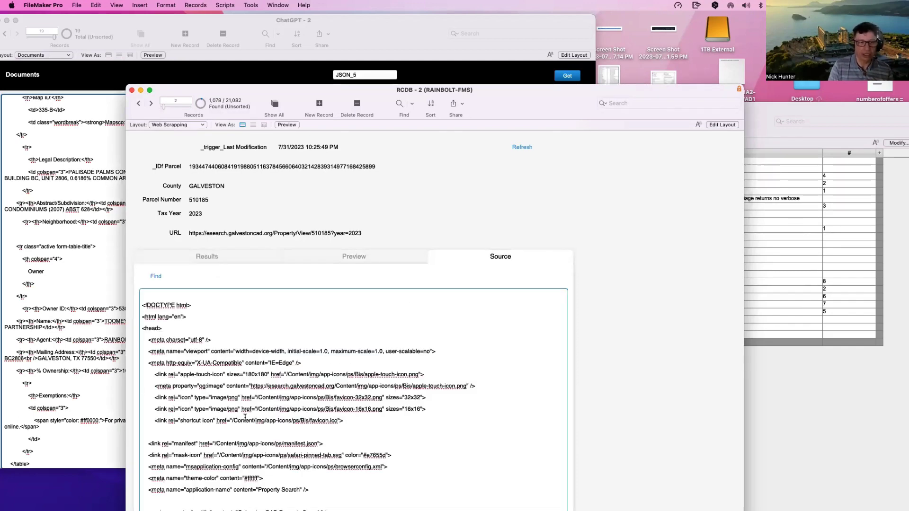
scroll(245, 436, down, 5)
scroll(248, 440, down, 3)
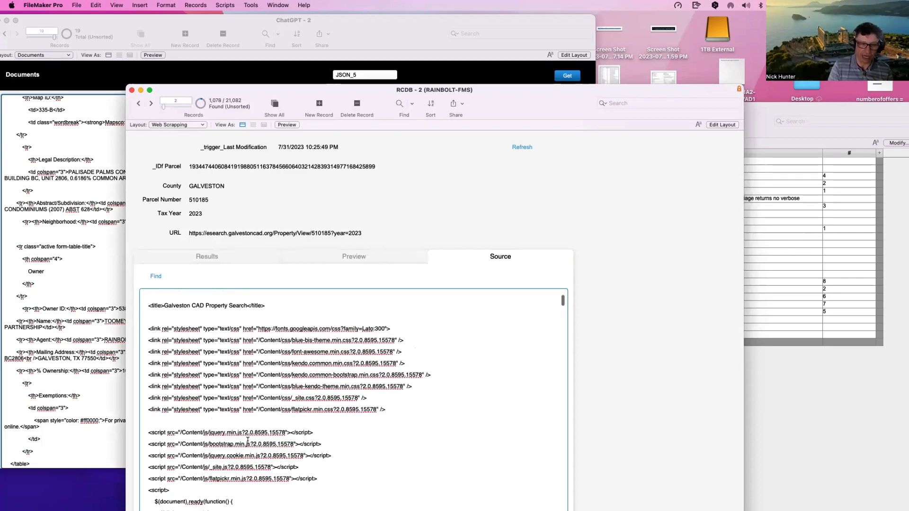
click(236, 258)
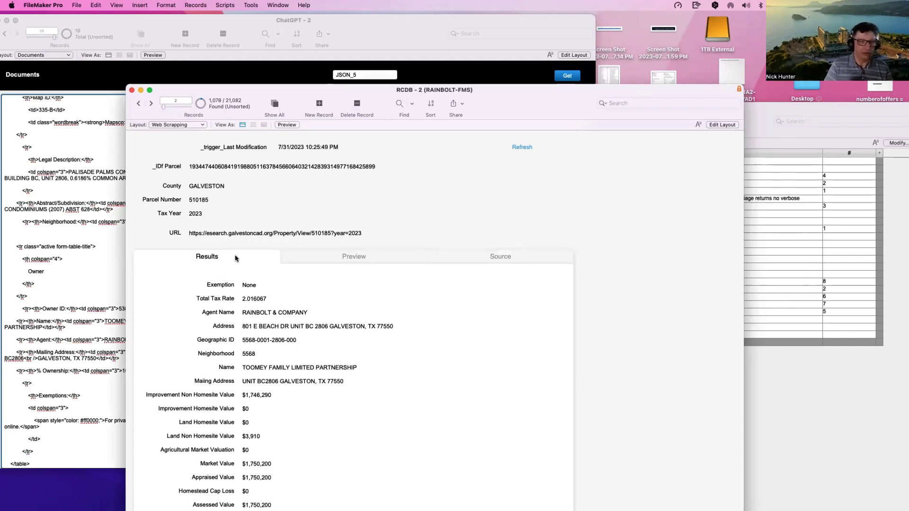
scroll(236, 258, right, 3)
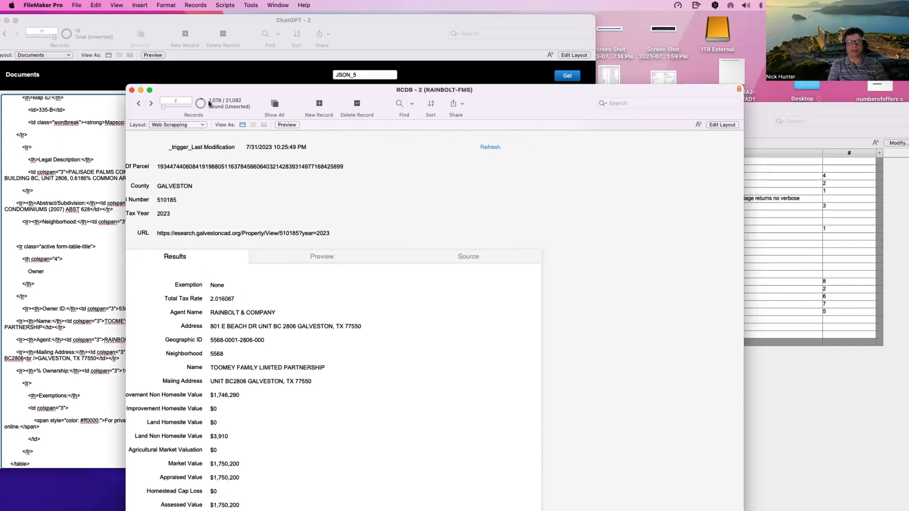
drag(217, 94, 210, 83)
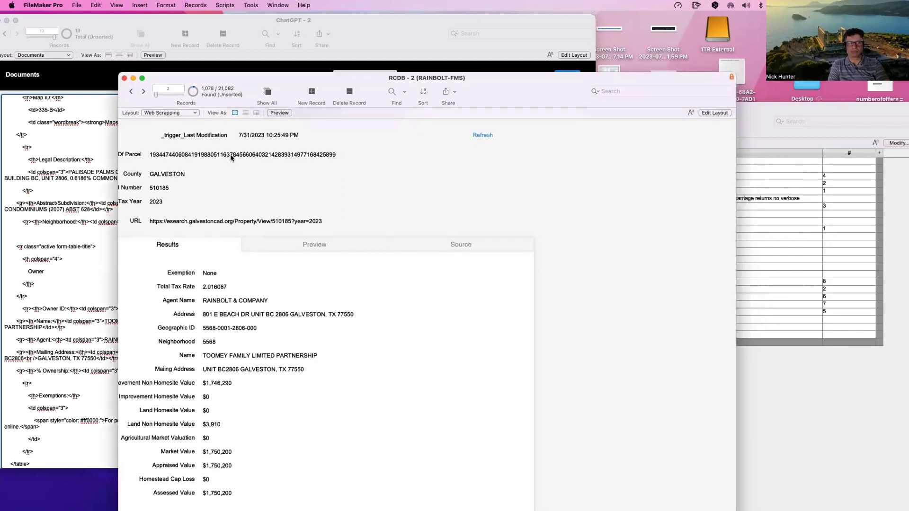
scroll(219, 160, left, 3)
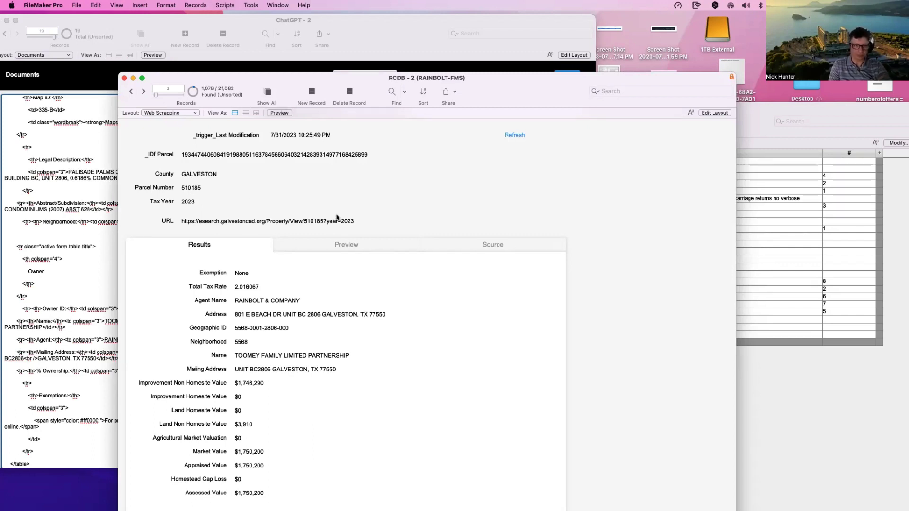
Step: Open the Script Workspace on the Refresh Web Scraping | Start [loop] script
key(super+shift+s)
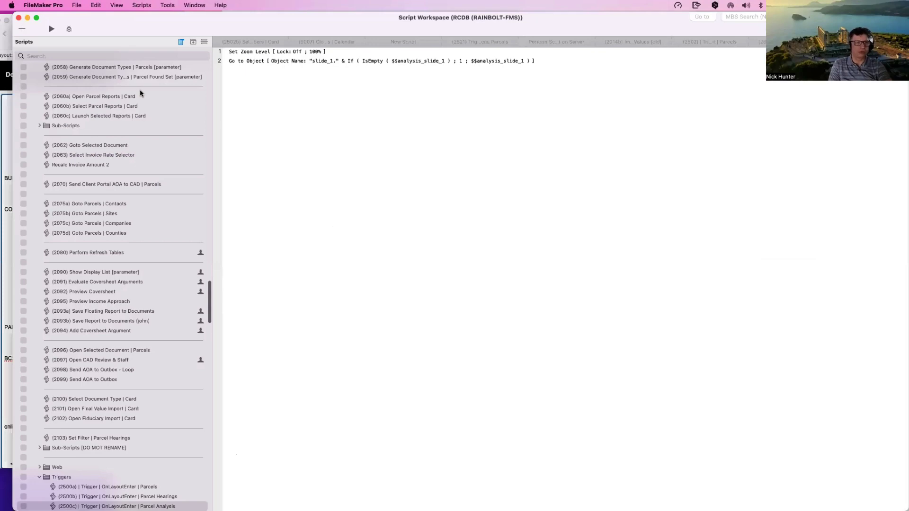
scroll(140, 93, up, 10)
scroll(140, 94, up, 15)
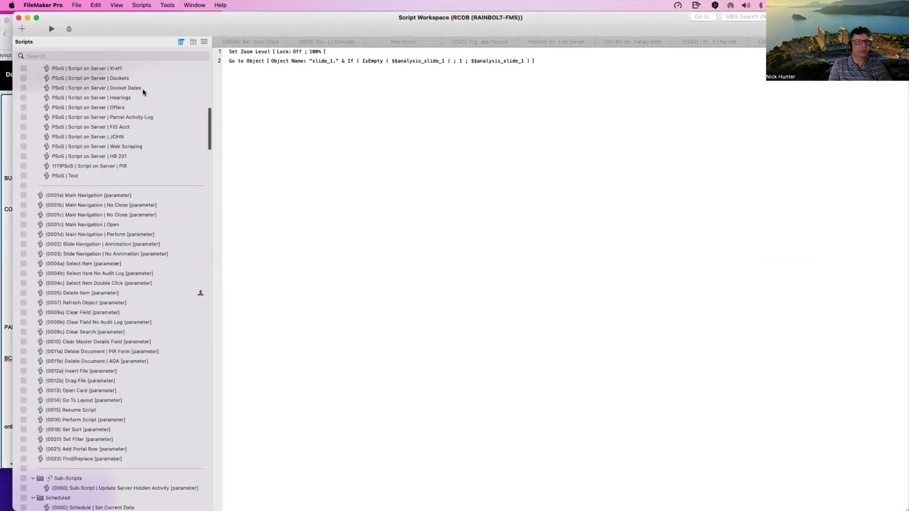
click(134, 103)
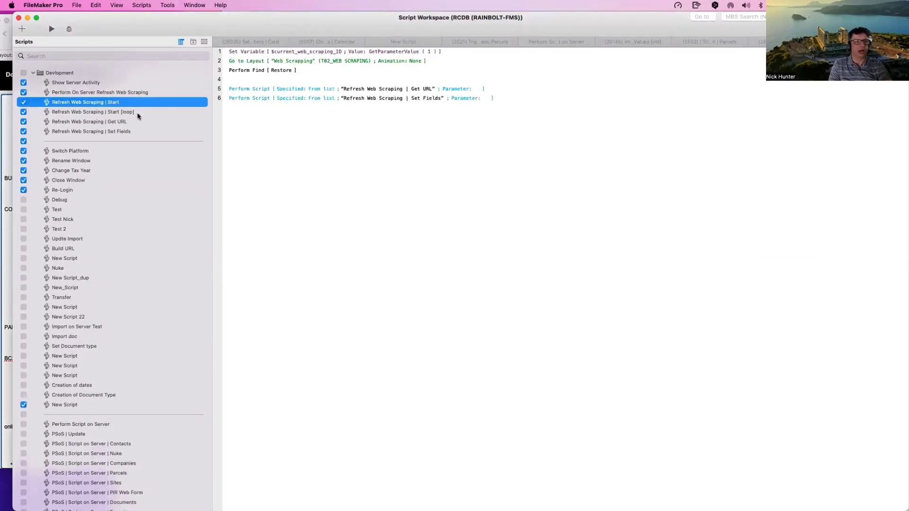
click(138, 115)
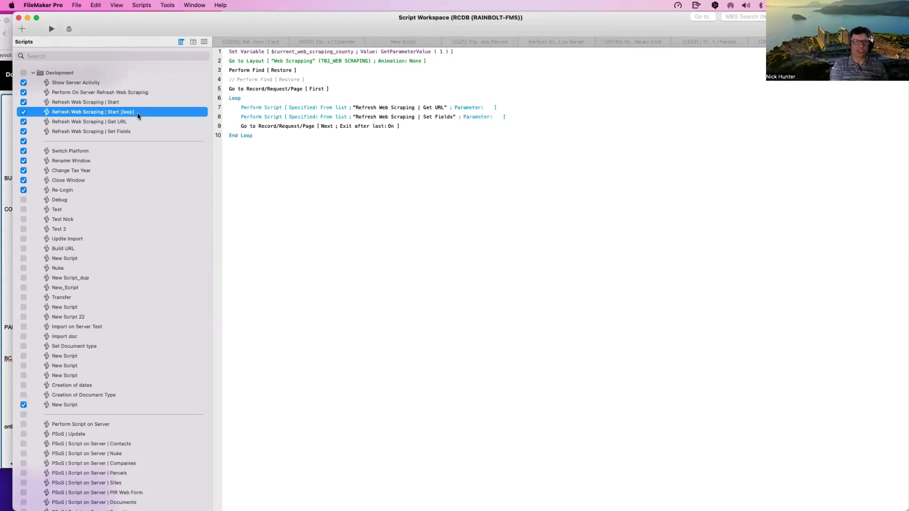
Step: Review the Start [loop] steps and inspect the Get URL subscript it calls
click(274, 71)
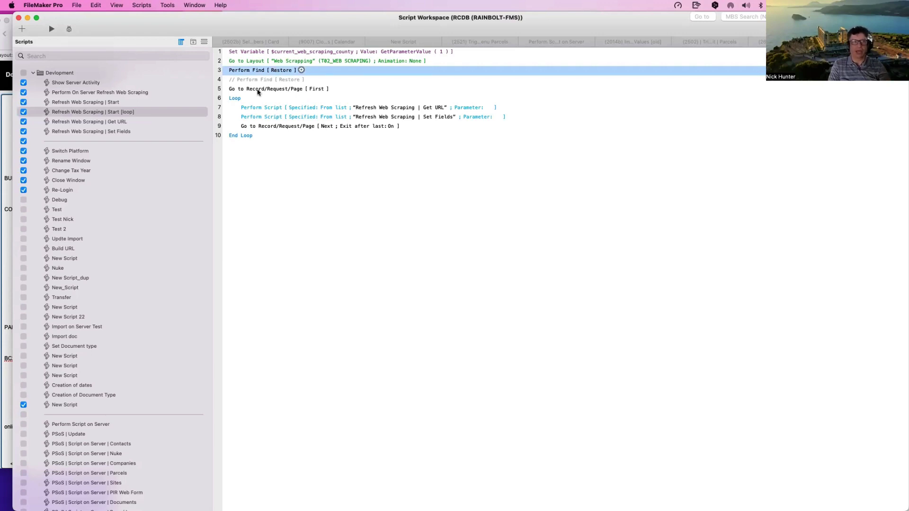
click(260, 90)
click(277, 111)
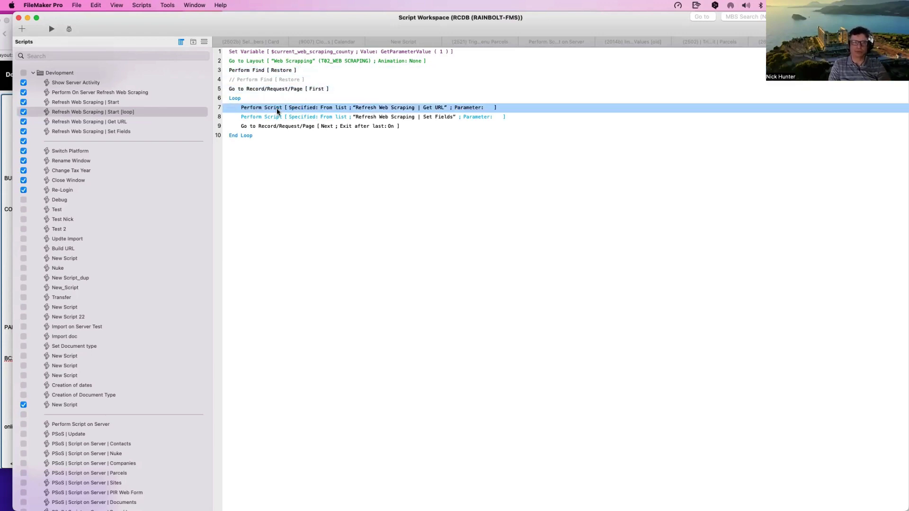
shift+click(282, 119)
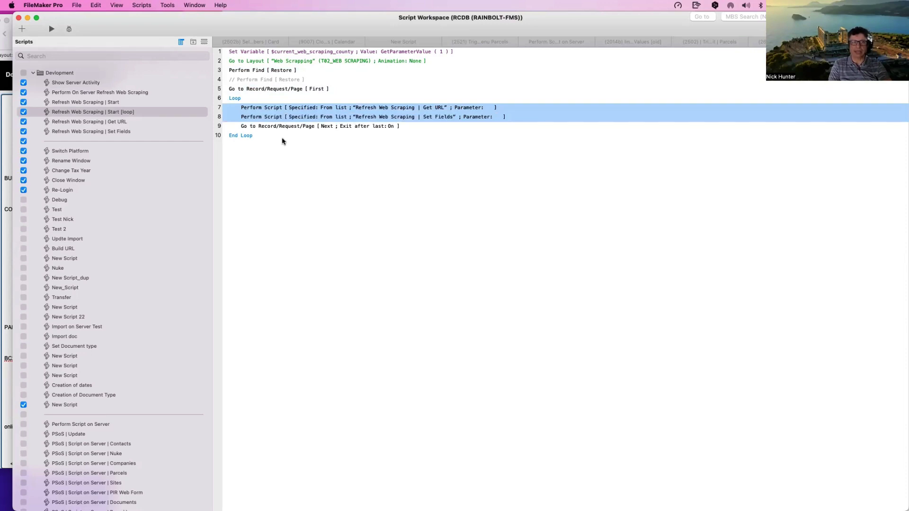
click(291, 155)
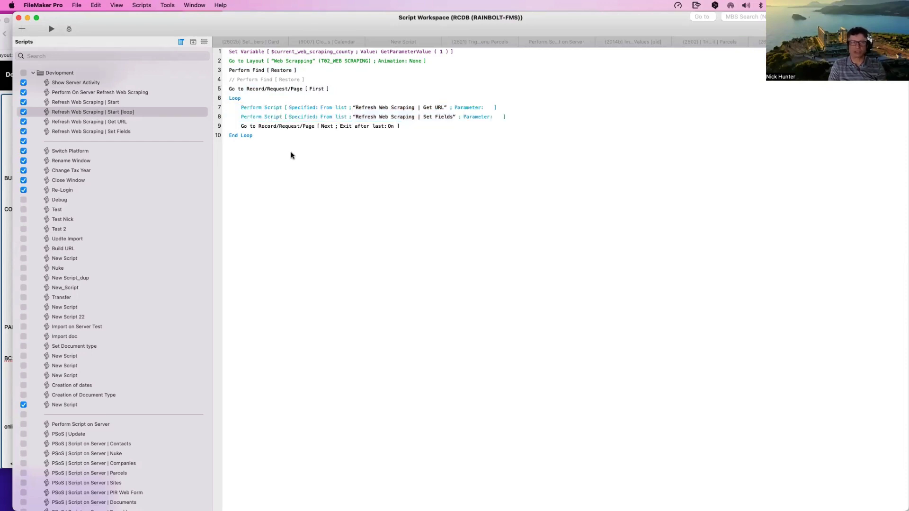
click(280, 111)
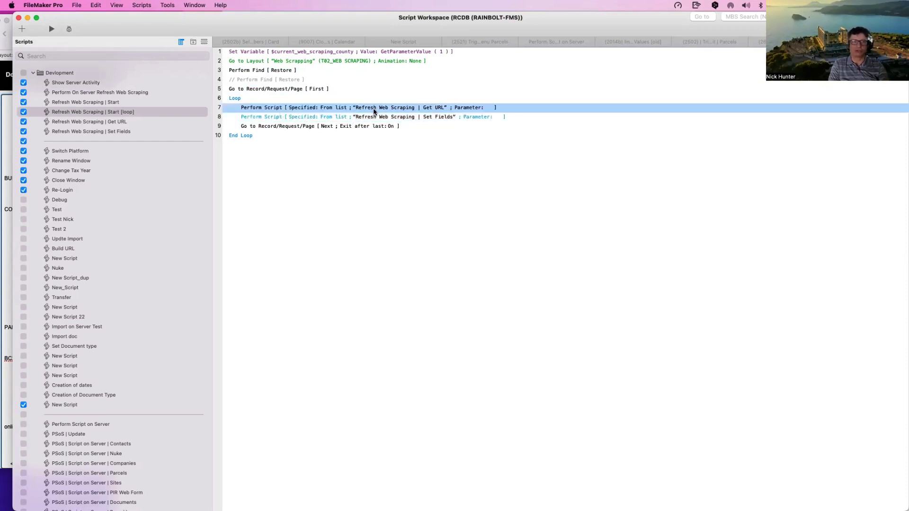
click(378, 110)
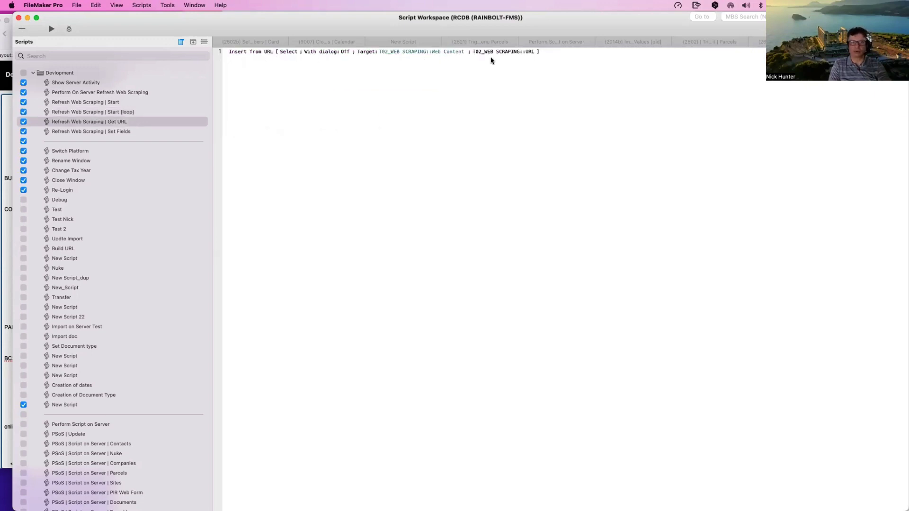
click(134, 112)
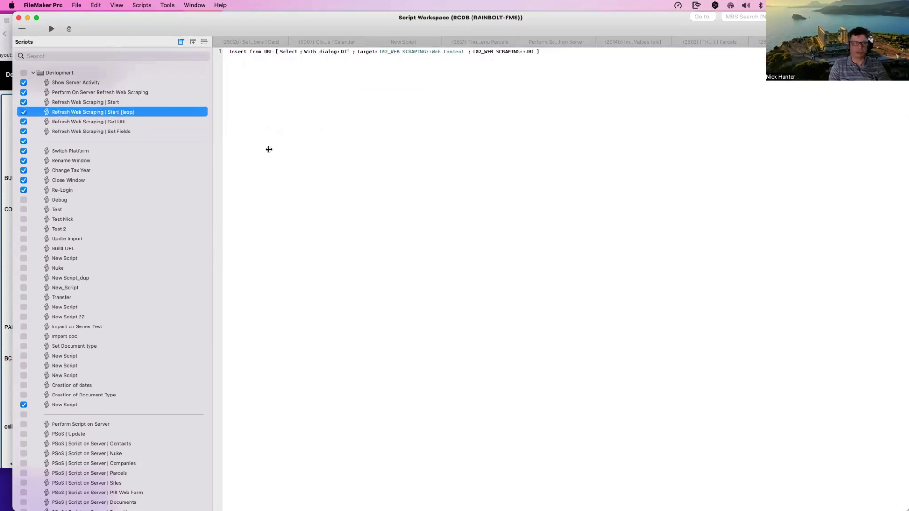
Step: Inspect the Refresh Web Scraping | Set Fields script, from Insert from URL through its Loop block
click(389, 118)
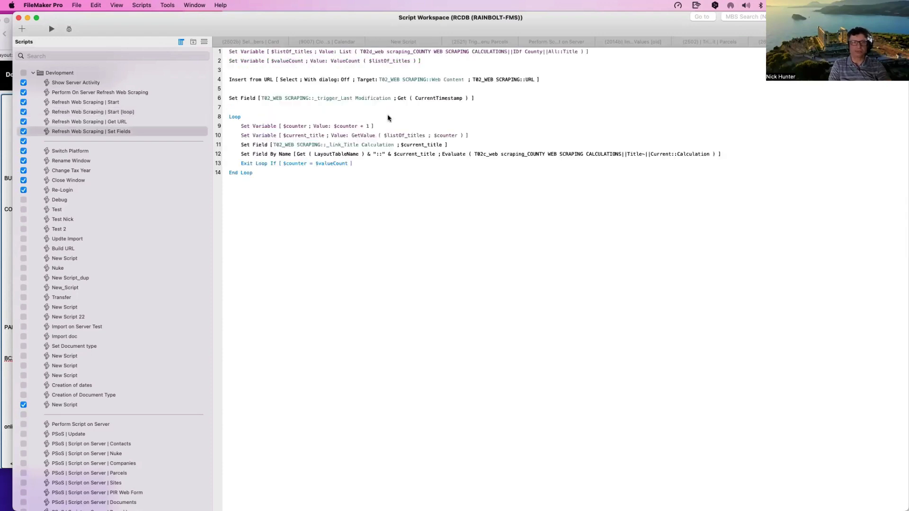
click(239, 98)
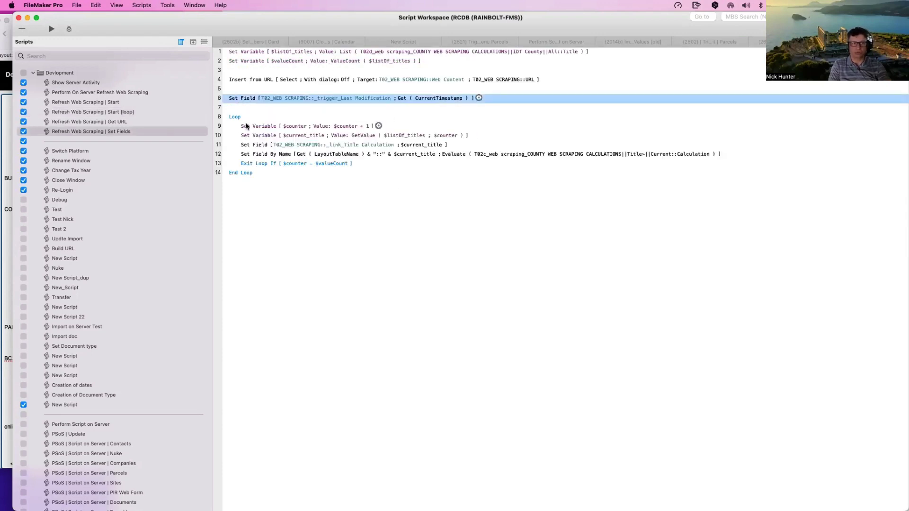
click(303, 117)
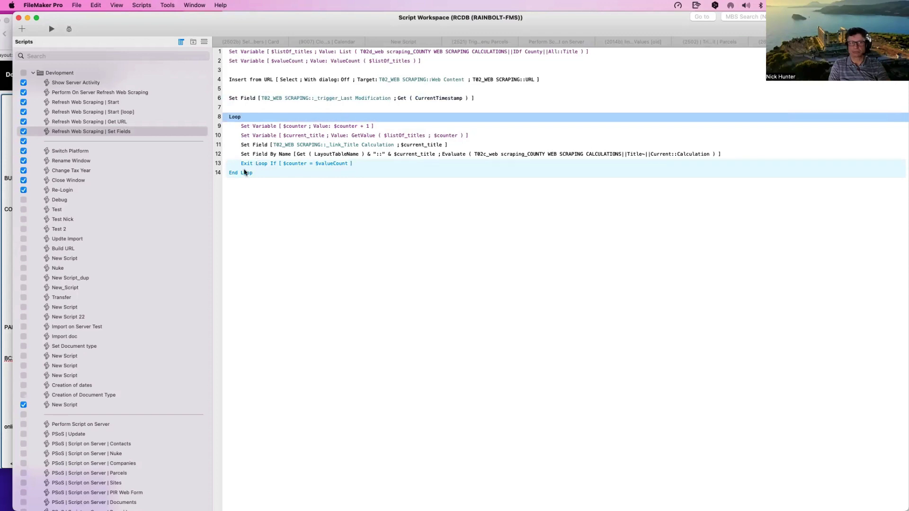
click(285, 142)
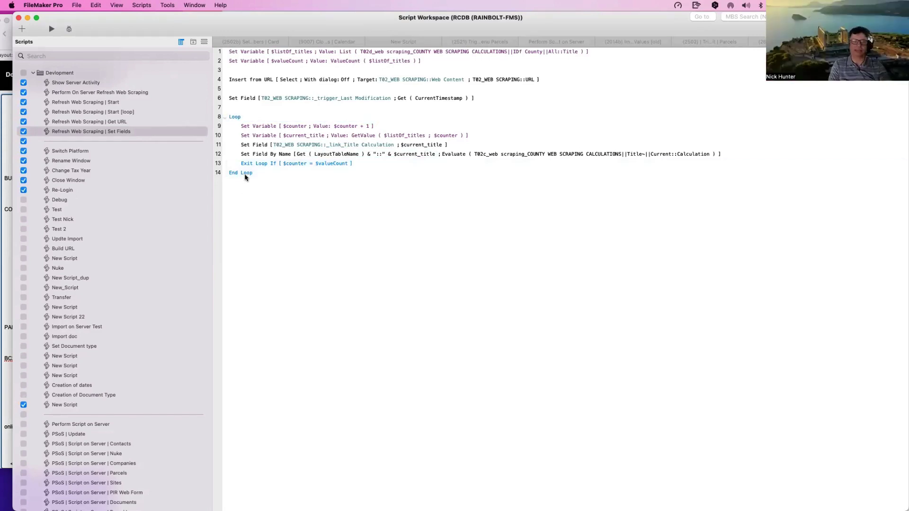
click(245, 177)
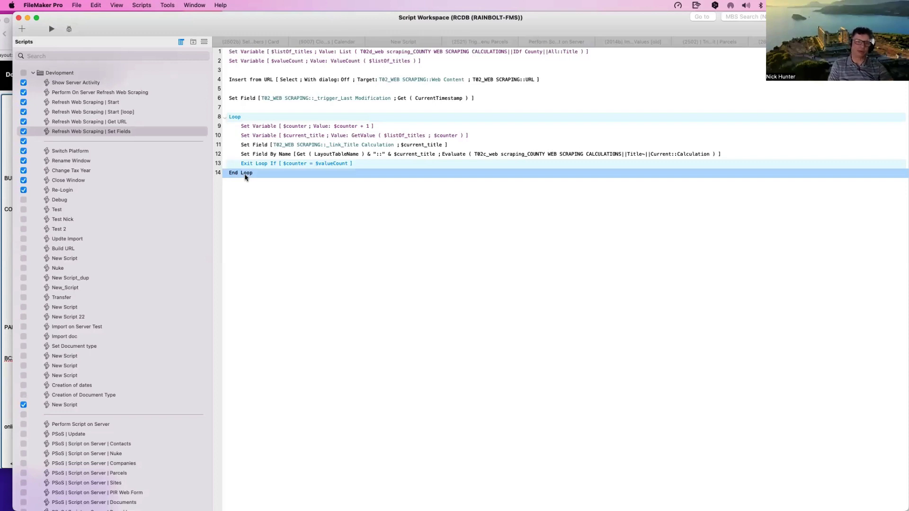
click(246, 80)
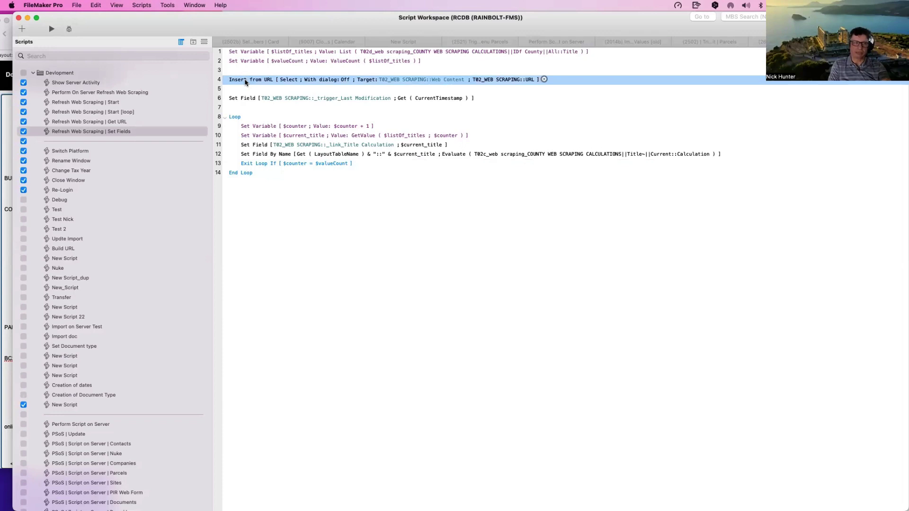
Step: Return to Start [loop], select its Get URL step, and move the workspace aside
click(129, 114)
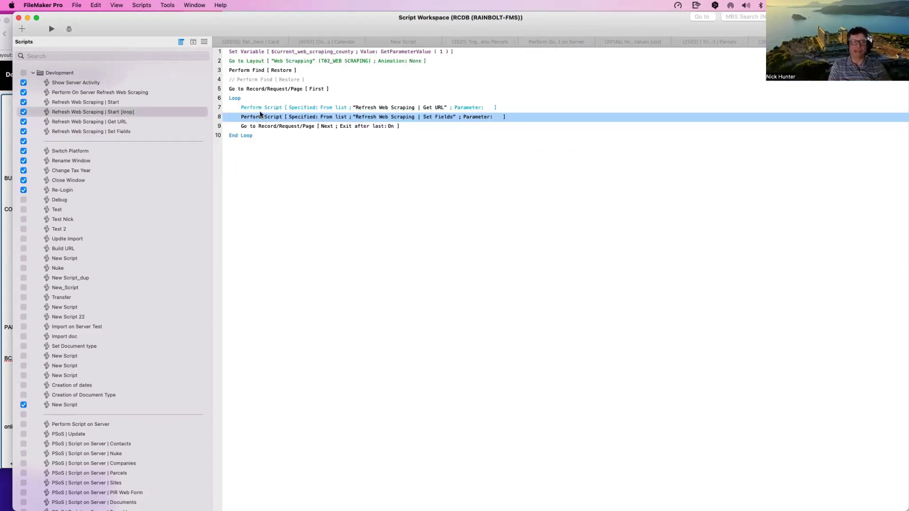
click(426, 109)
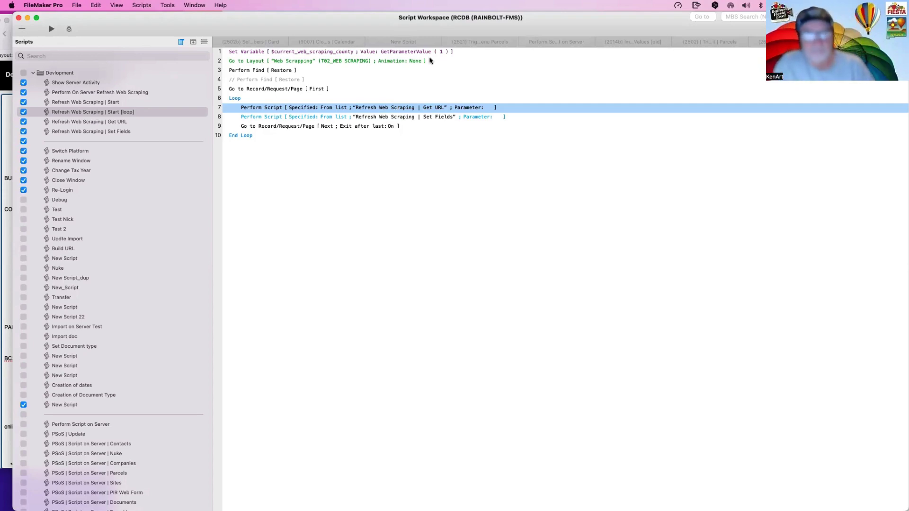
drag(185, 25, 252, 116)
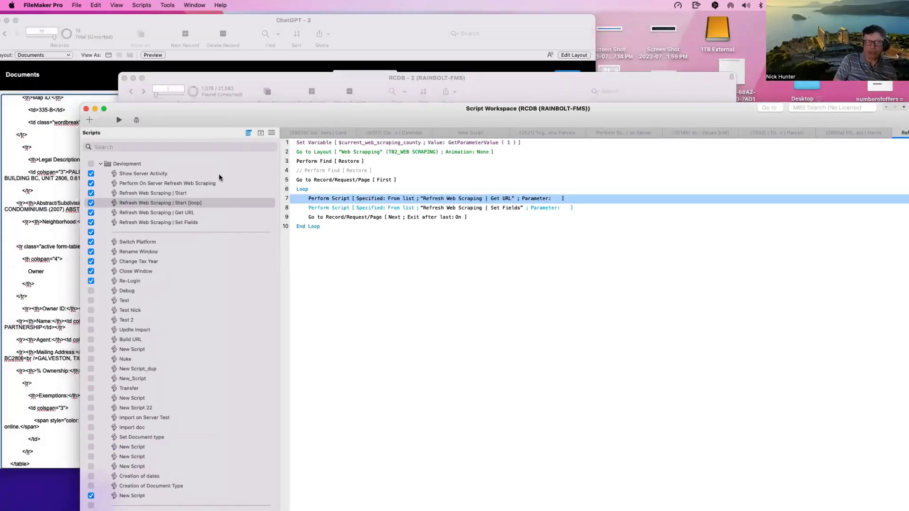
Step: Shift the RCDB window aside, bring ChatGPT - 2 Documents forward, and select the JSON_5 request name
click(288, 83)
drag(288, 83, 259, 57)
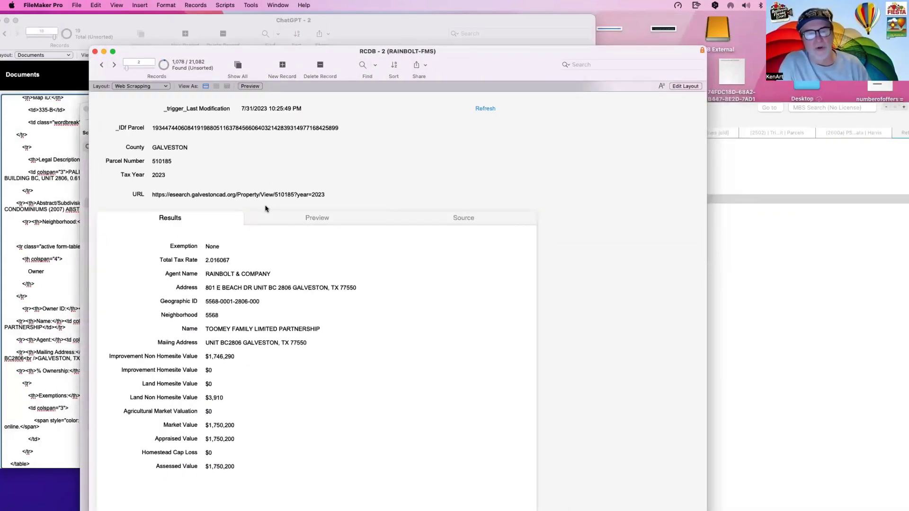
click(60, 147)
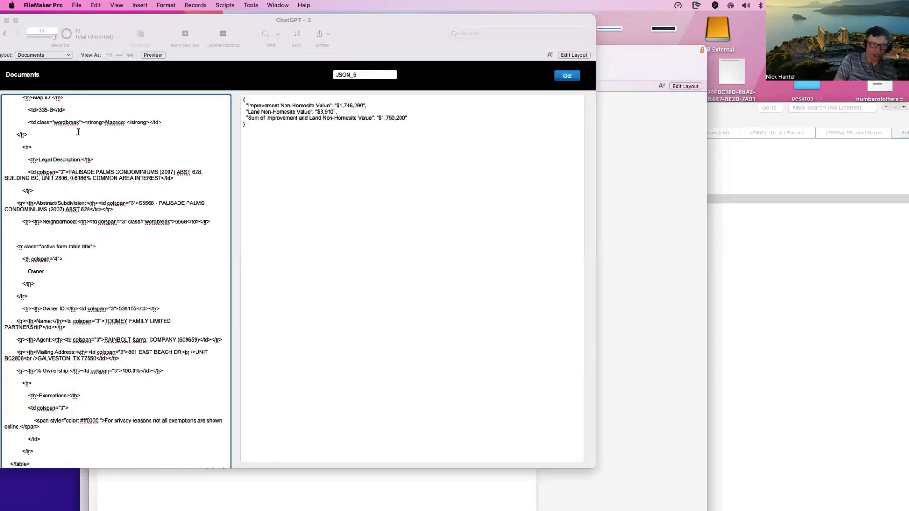
click(101, 76)
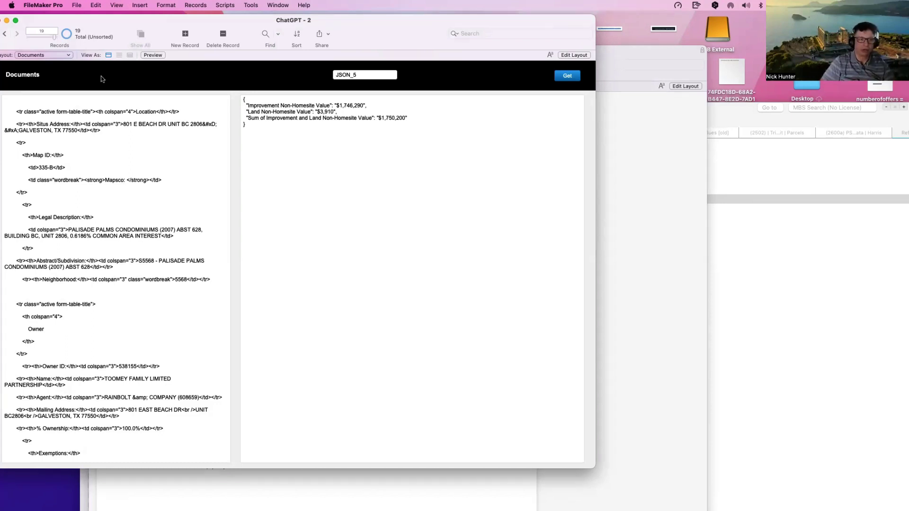
click(363, 76)
Step: Rename the request to JSON_3 and fetch its full parcel JSON from ChatGPT
text(JSON_3)
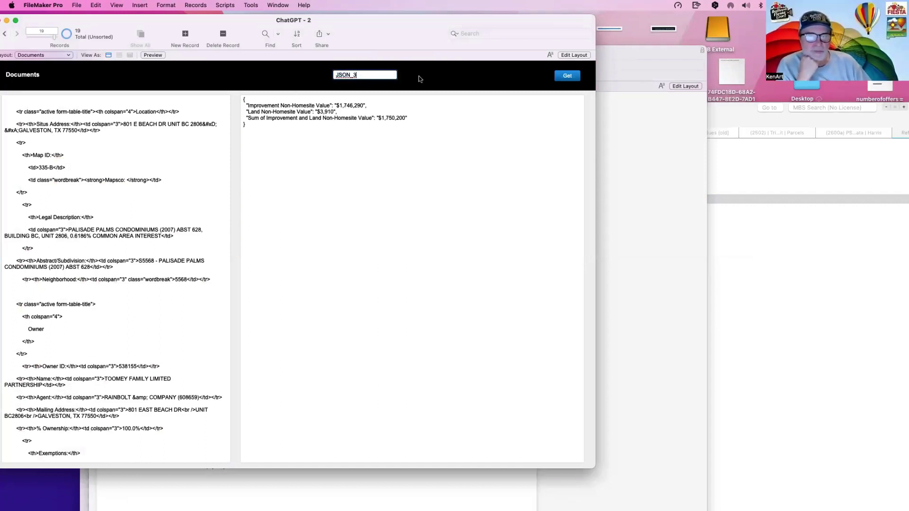
click(524, 83)
click(567, 77)
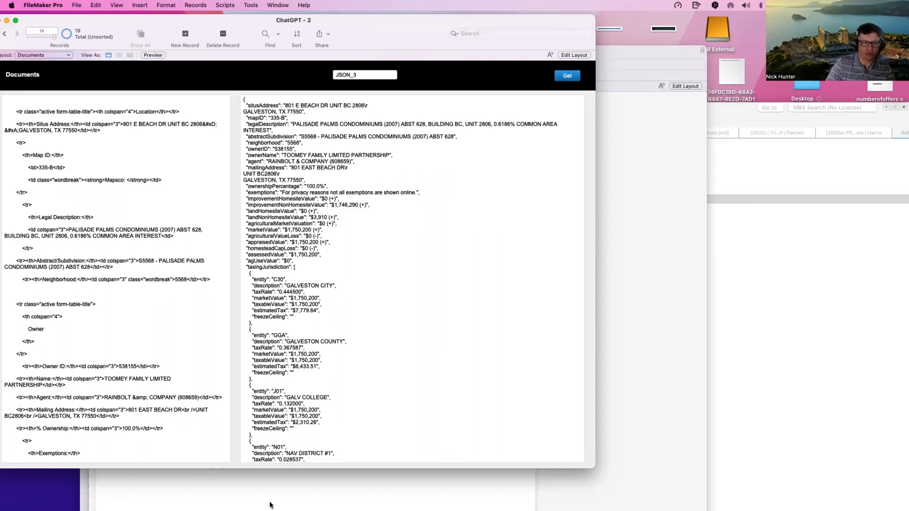
mouse_move(270, 505)
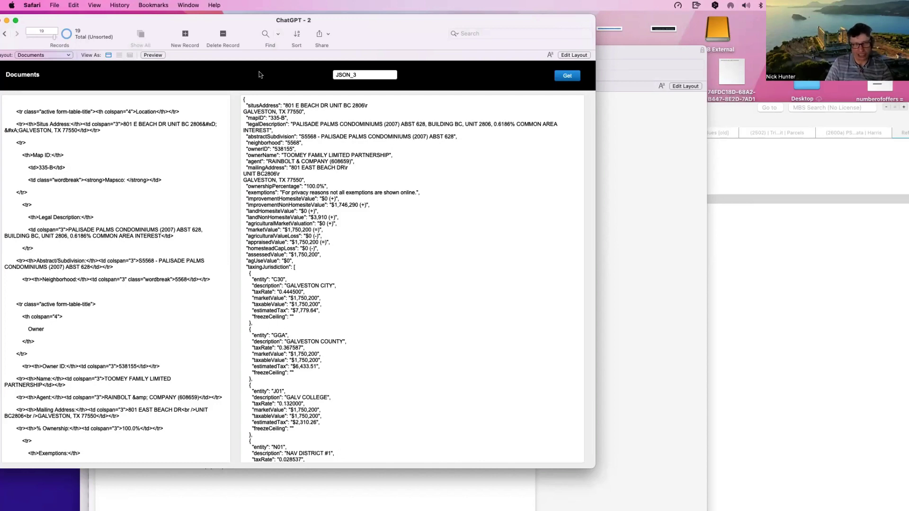
Step: In a new Safari window, search DuckDuckGo for 'chat gpt' and open the OpenAI home page
key(super+n)
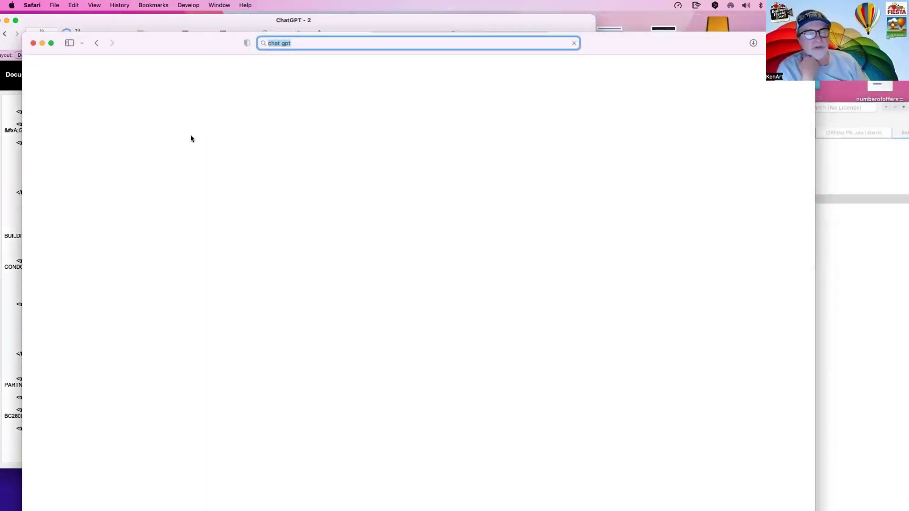
key(Return)
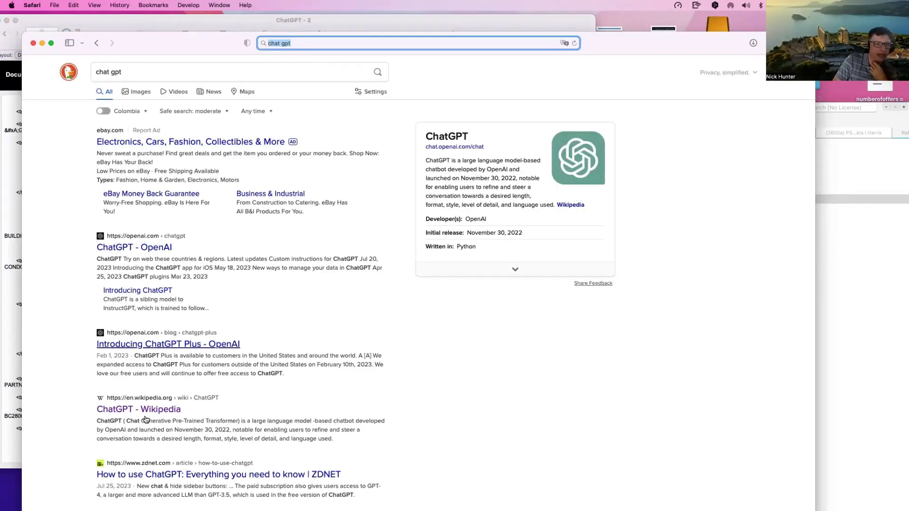
click(142, 251)
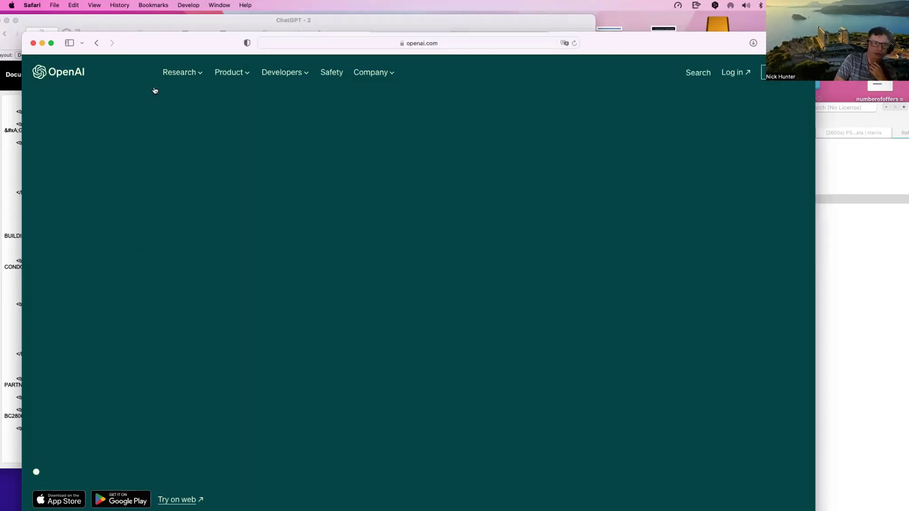
click(67, 74)
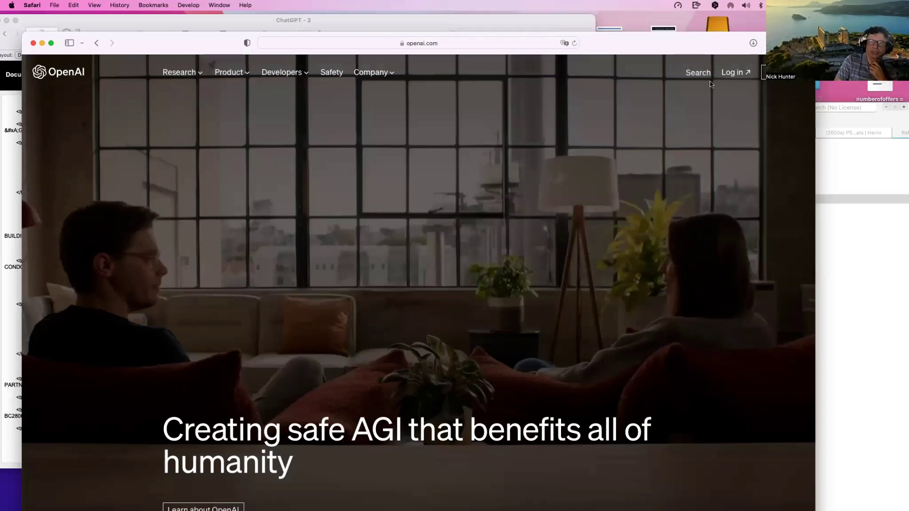
Step: Log in to ChatGPT with the Apple ID, choose GPT-4, then bring FileMaker's ChatGPT - 2 window forward
click(731, 73)
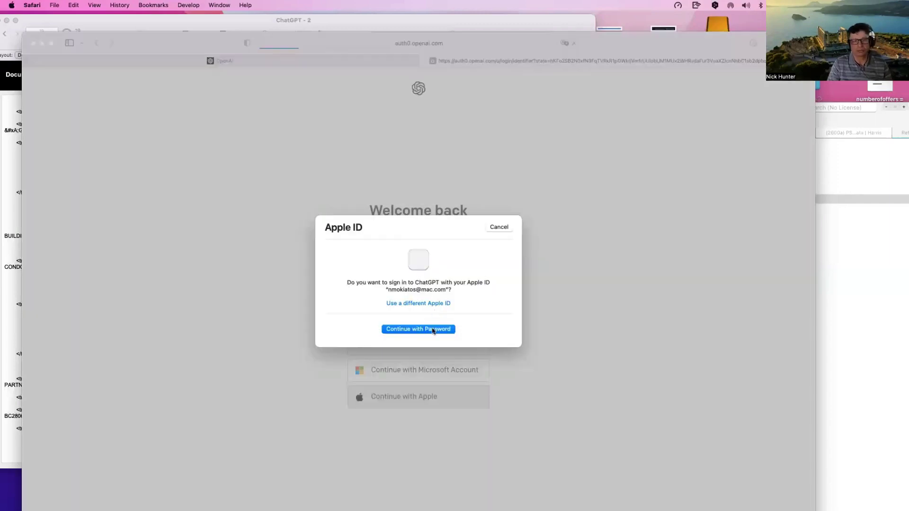
click(433, 331)
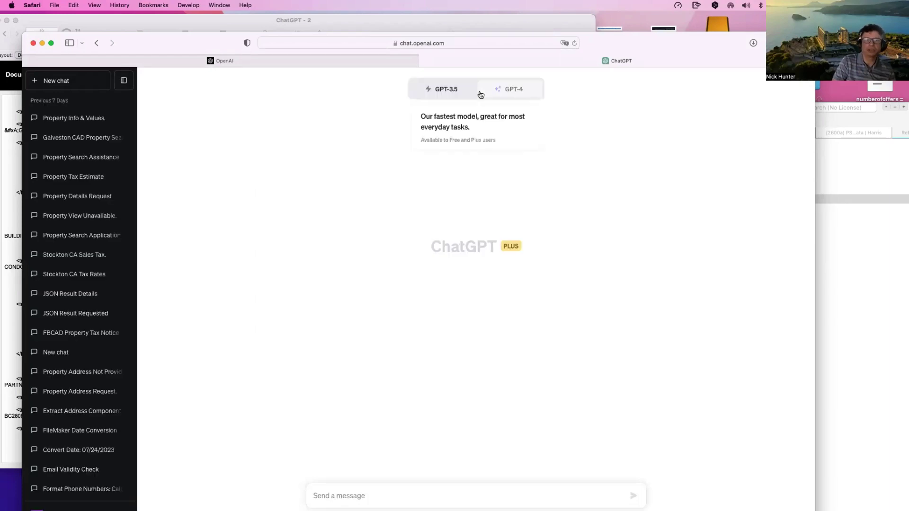
click(502, 93)
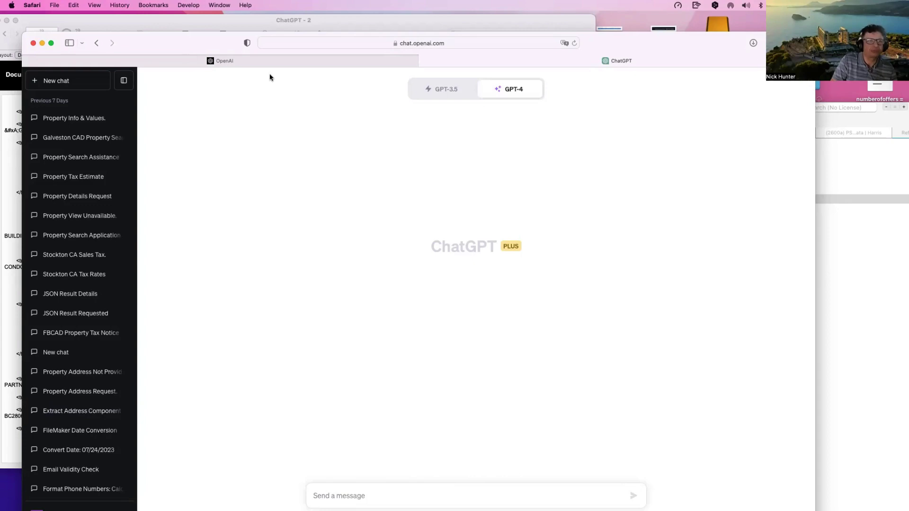
drag(271, 77, 297, 88)
click(125, 154)
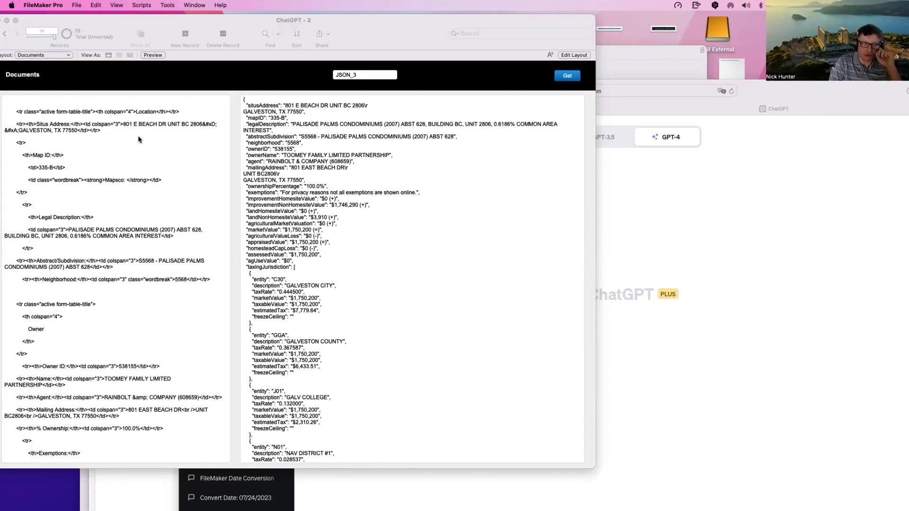
Step: Select all the property HTML in FileMaker and paste it into ChatGPT as a message
click(138, 140)
click(138, 140)
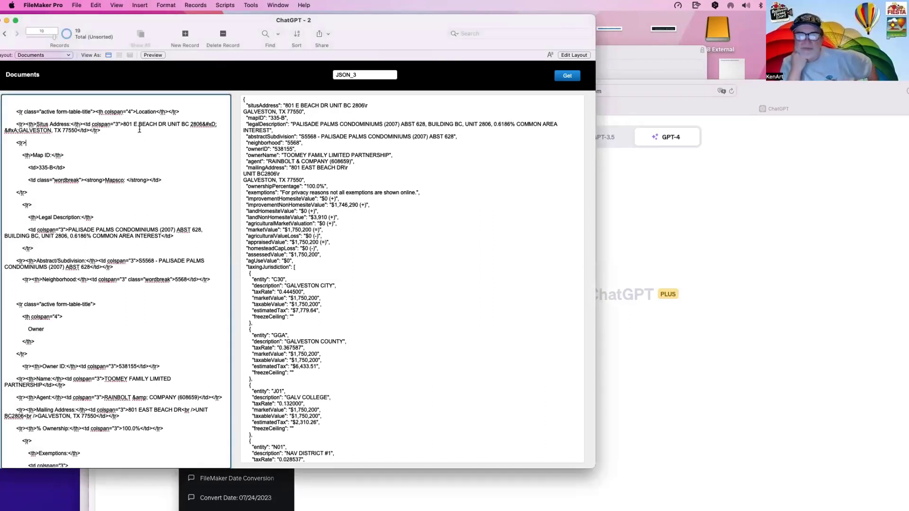
key(super+a)
click(666, 246)
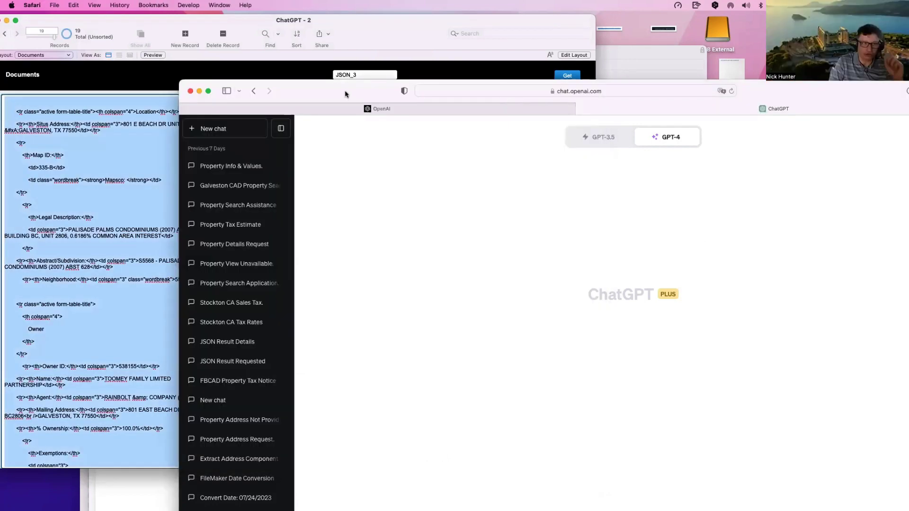
drag(344, 93, 194, 29)
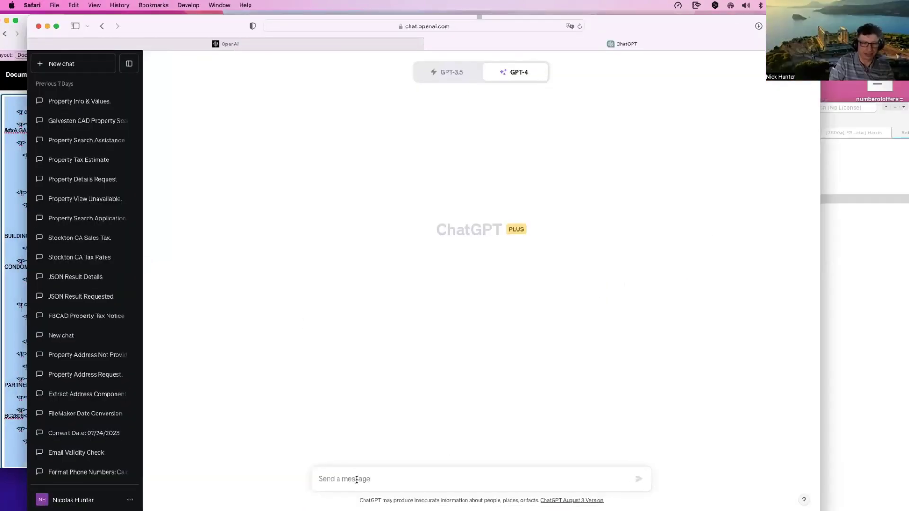
key(super+v)
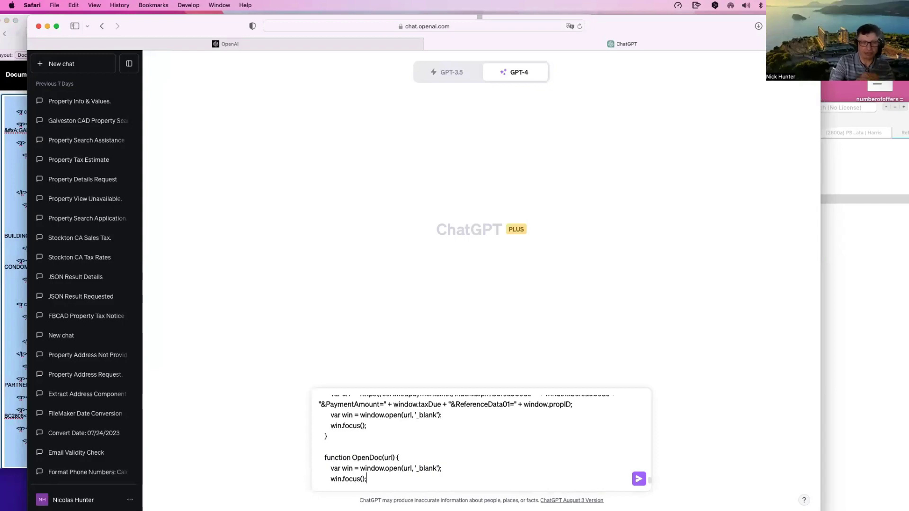
key(Return)
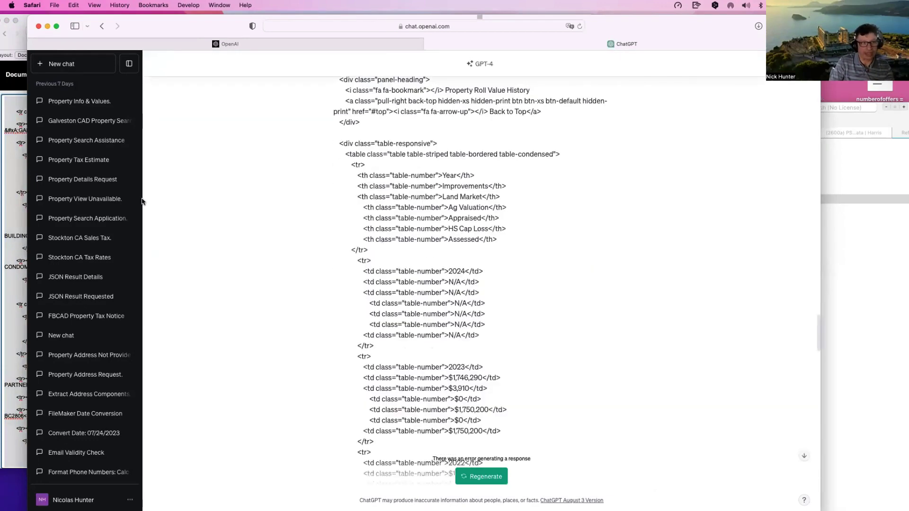
Step: Start a new ChatGPT chat and send the property page code there
click(17, 82)
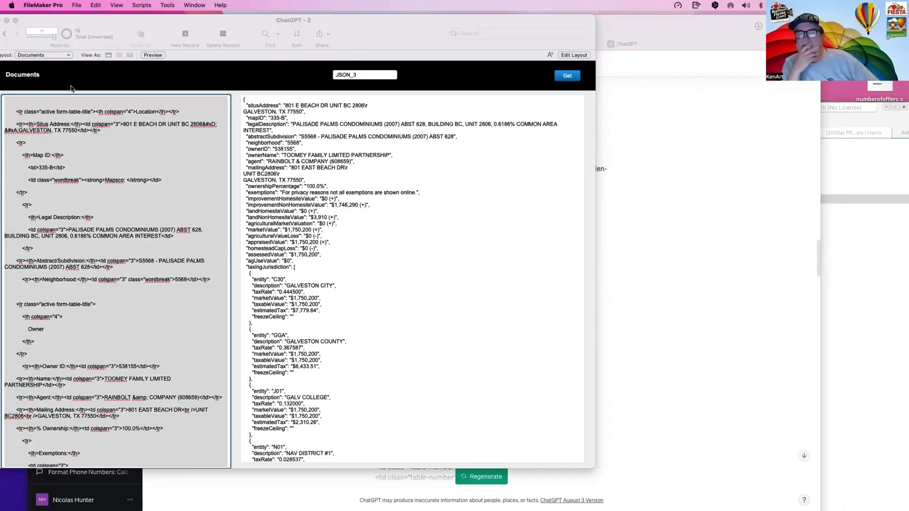
click(101, 110)
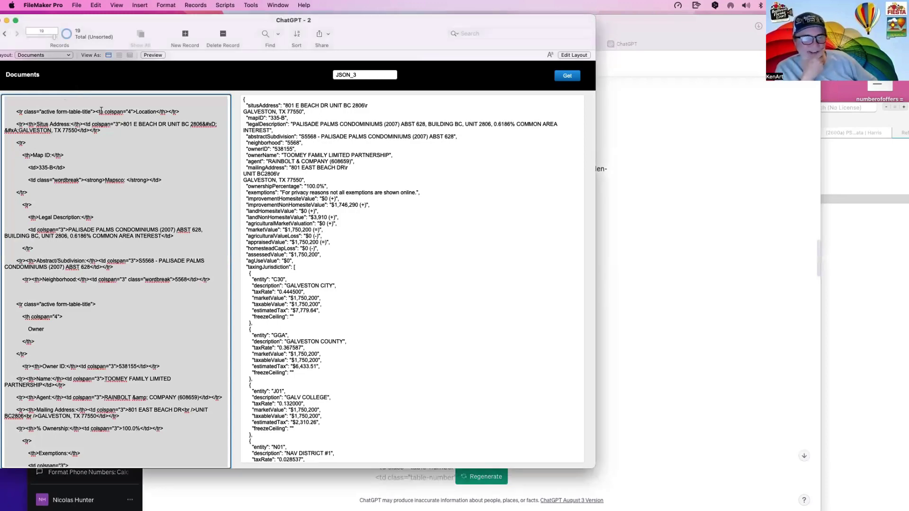
click(599, 170)
scroll(441, 110, up, 10)
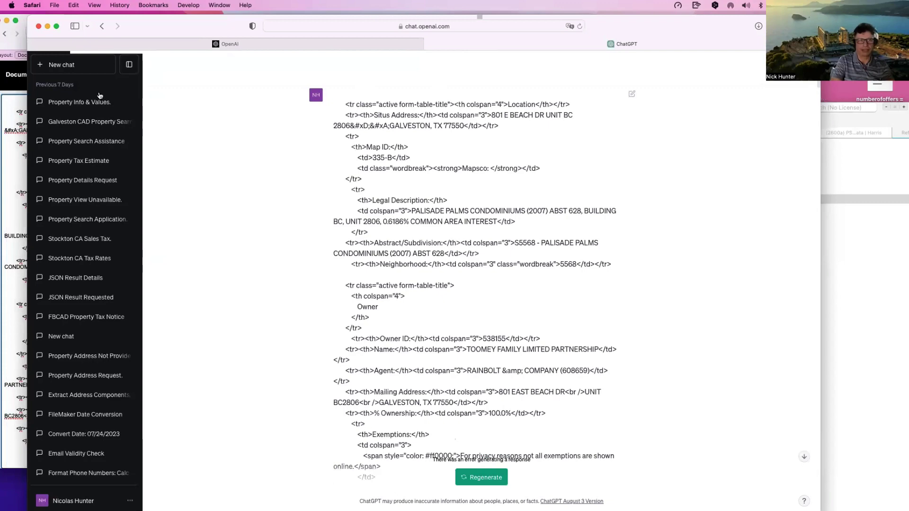
click(80, 69)
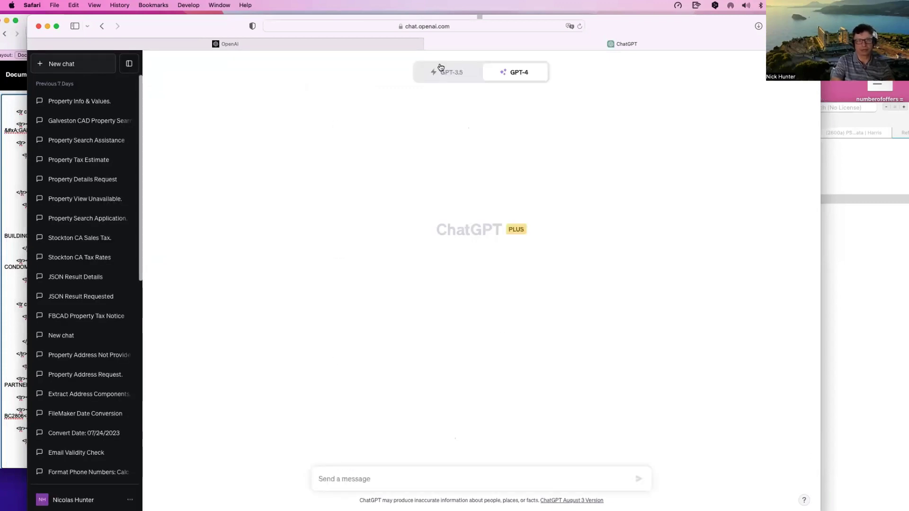
key(super+v)
key(Return)
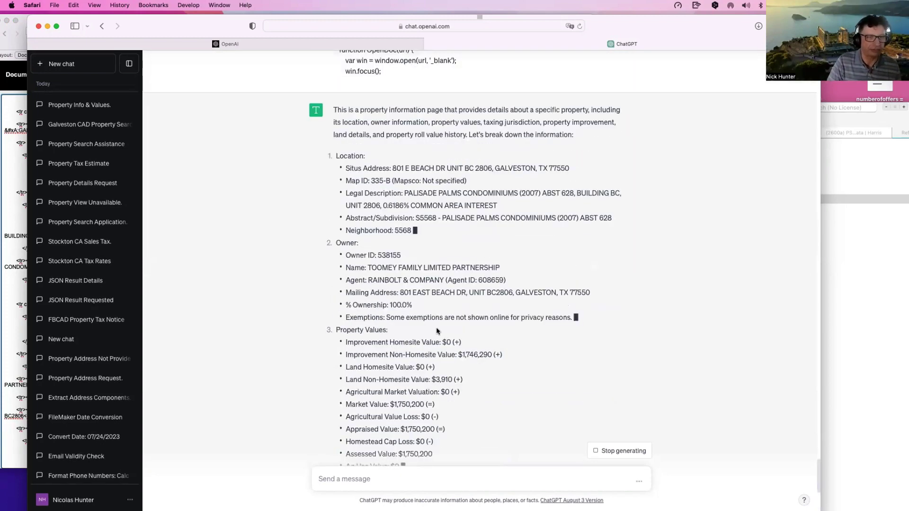
drag(208, 19, 437, 331)
Step: Rearrange the FileMaker property record and JSON result windows
click(590, 131)
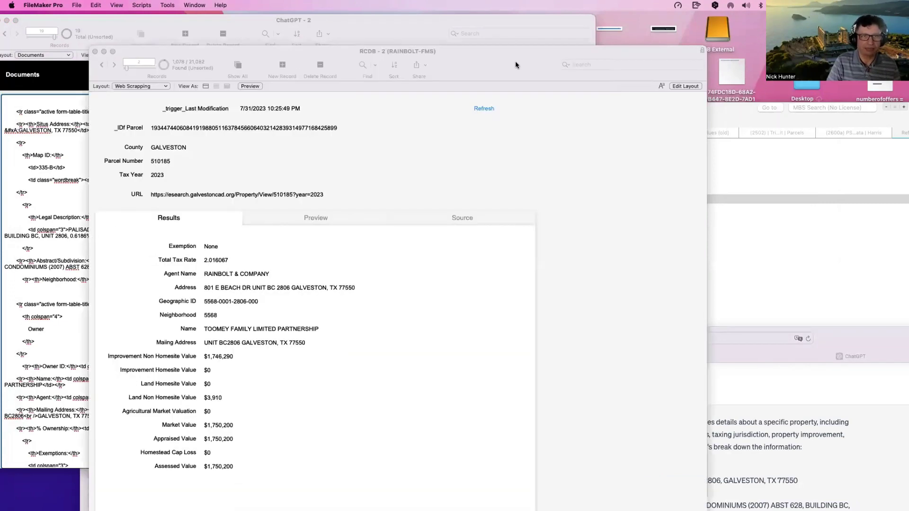
click(604, 127)
drag(516, 51, 613, 287)
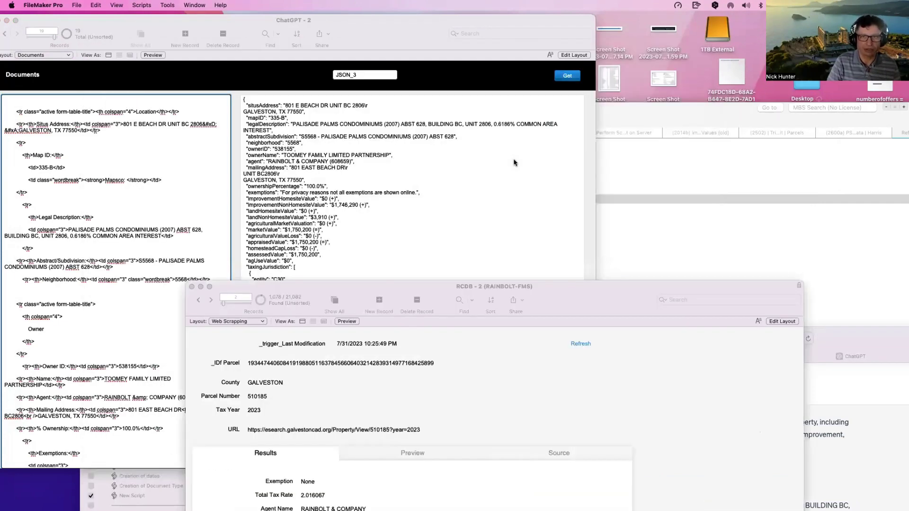
click(515, 162)
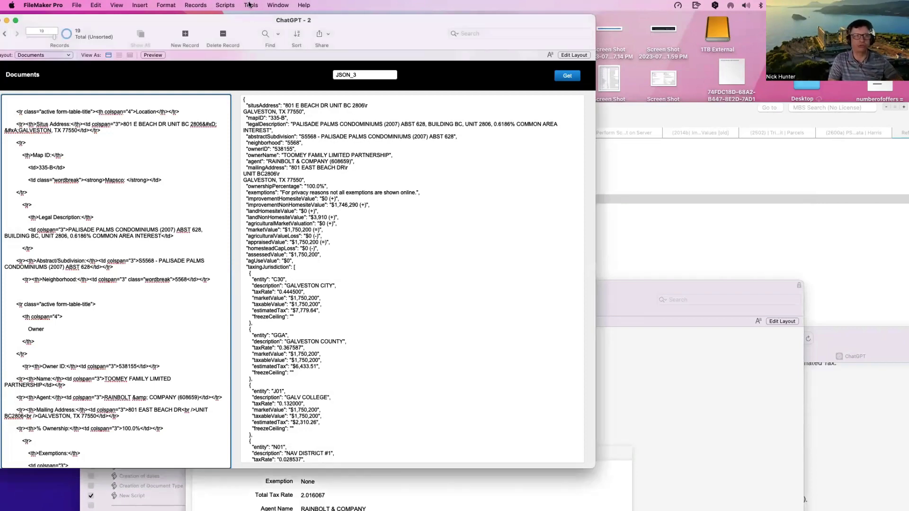
key(super+grave)
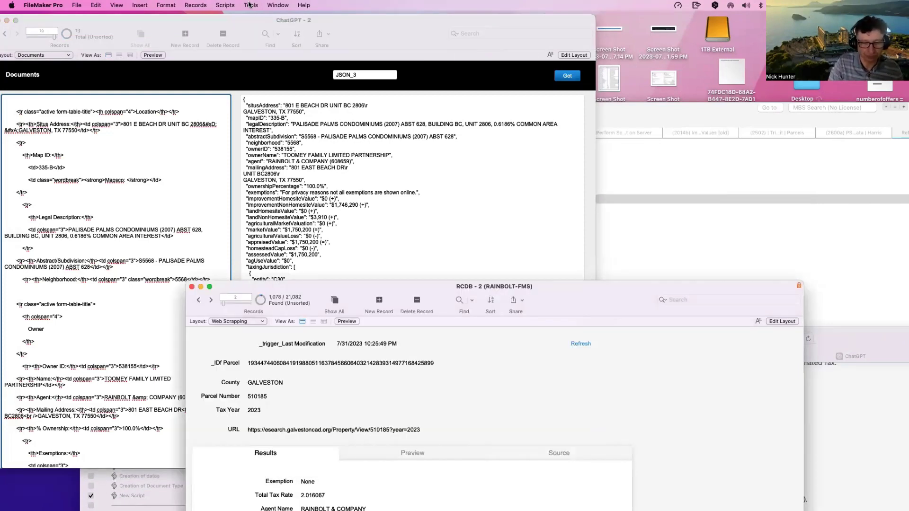
Step: Delete 'In JSON' from the JSON_3 text in the ChatGPT Requests table
click(251, 4)
mouse_move(276, 5)
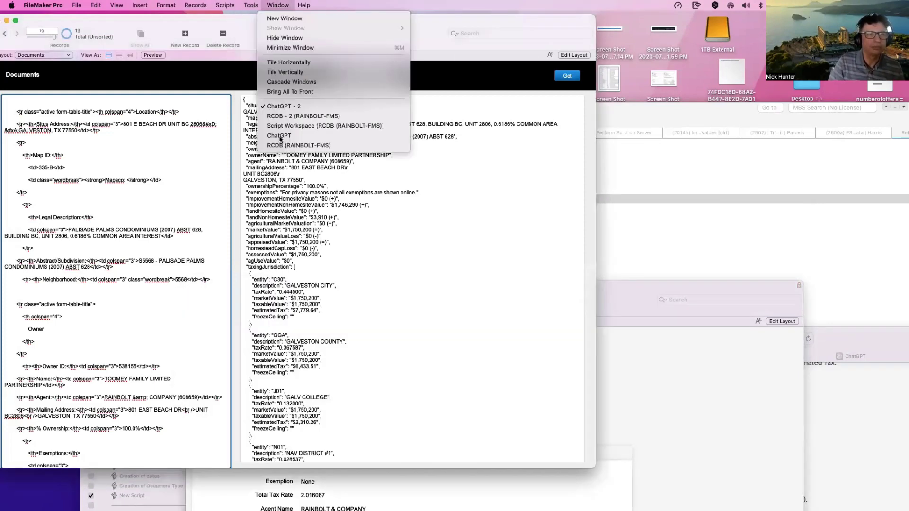
click(277, 136)
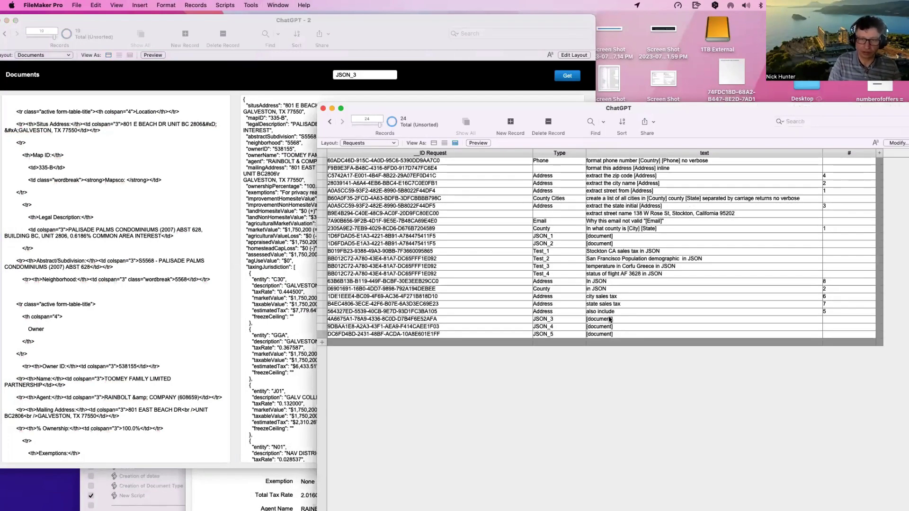
click(609, 322)
key(BackSpace)
key(BackSpace)
key(BackSpace)
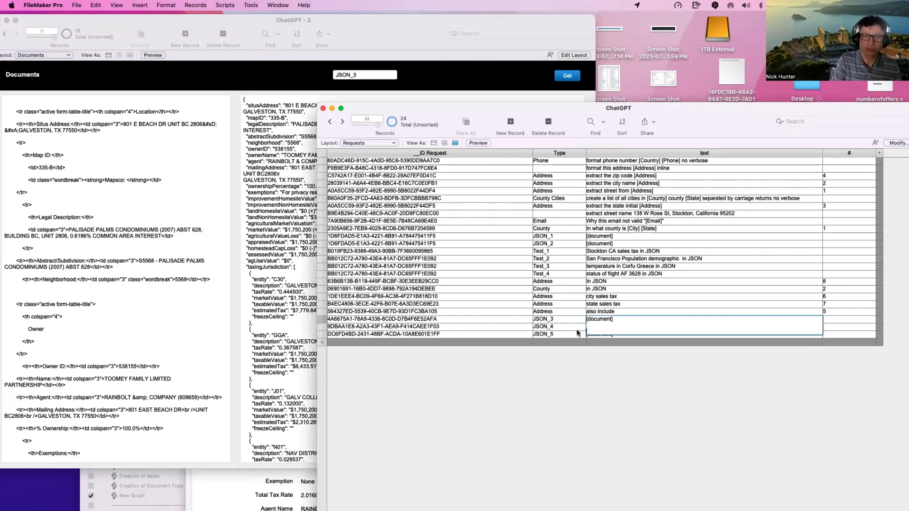
click(331, 153)
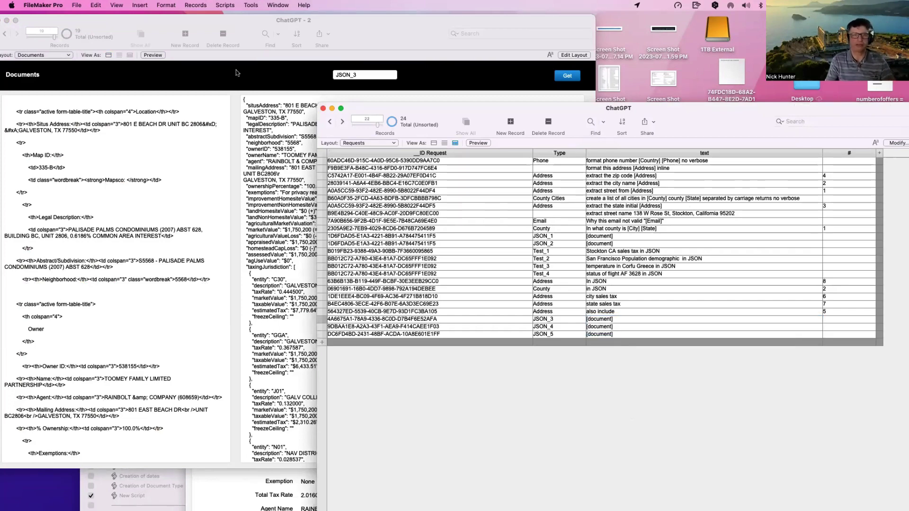
click(267, 83)
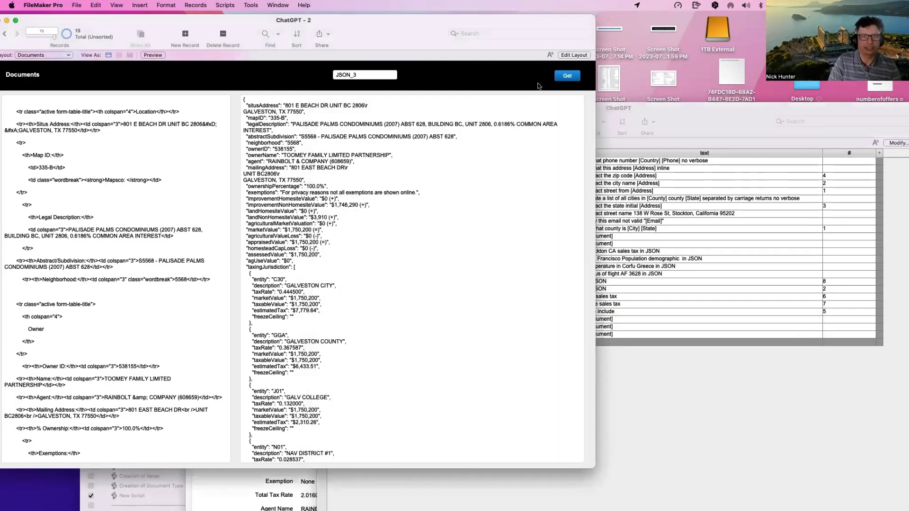
Step: Rerun JSON_3 and widen the window so the prose property summary reflows
click(567, 82)
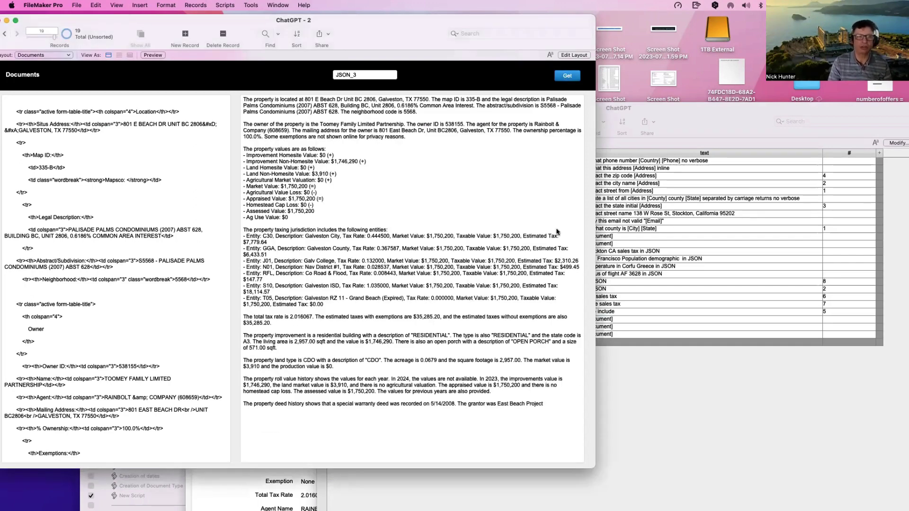
drag(589, 464, 715, 466)
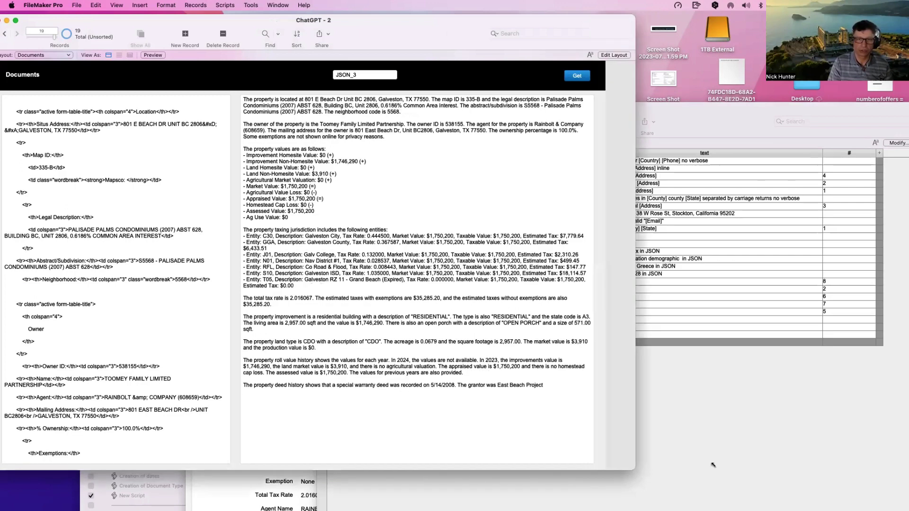
click(550, 368)
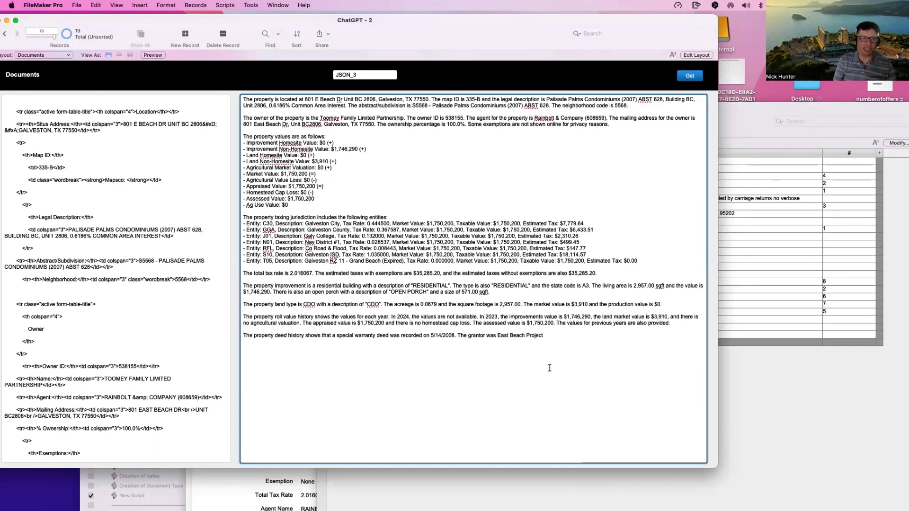
click(224, 81)
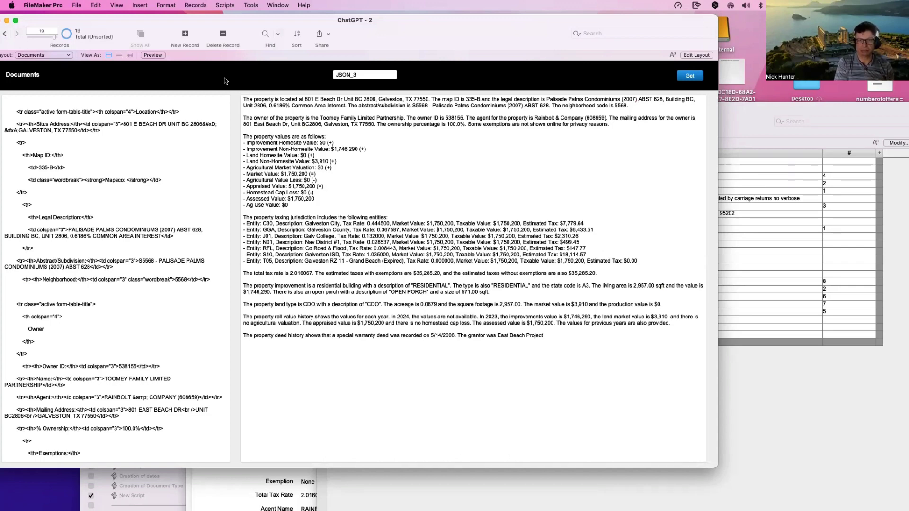
click(229, 494)
click(348, 287)
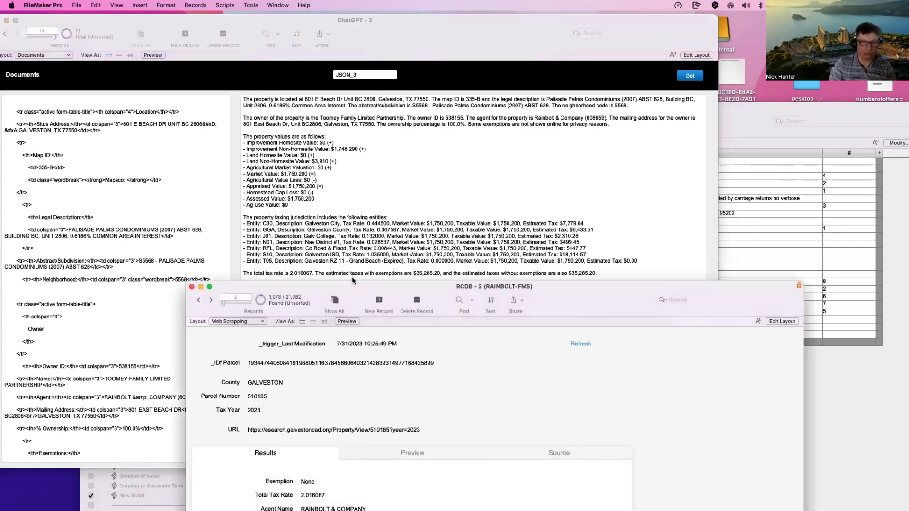
drag(355, 287, 343, 71)
click(397, 238)
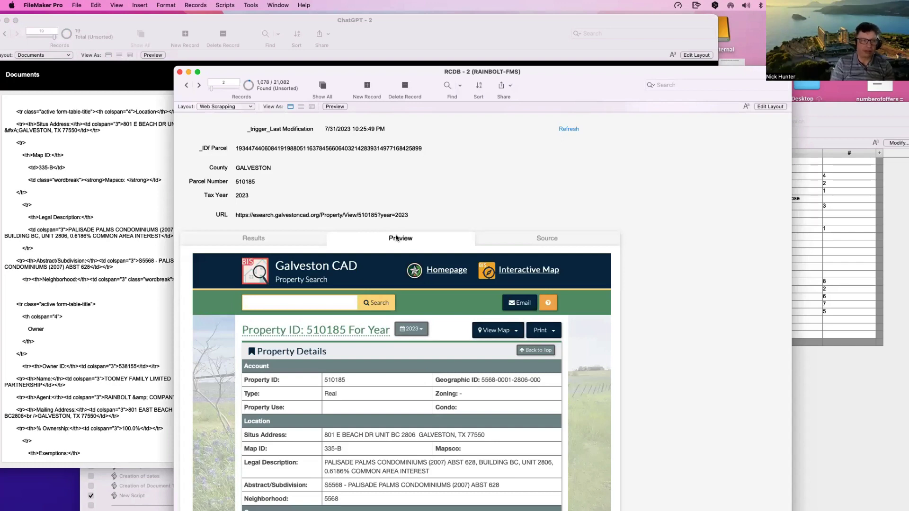
click(110, 76)
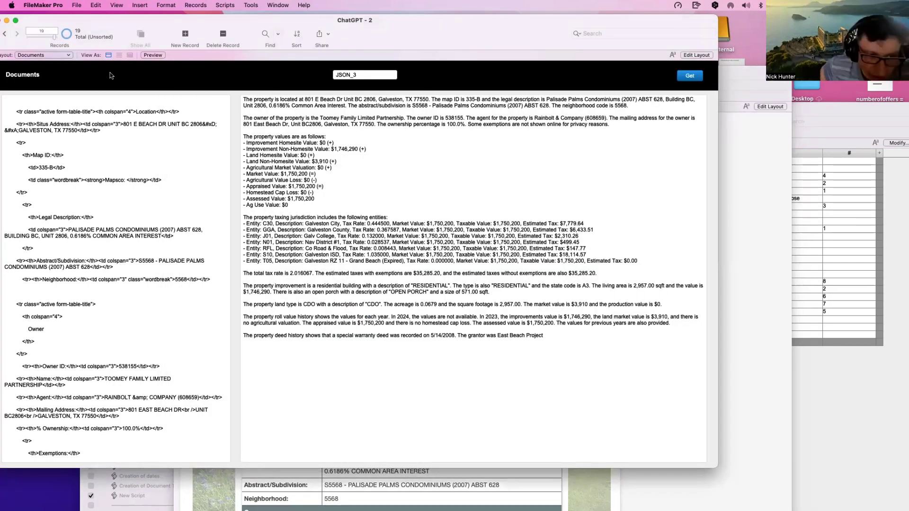
Step: Add a new paragraph below the summary with placeholder text starting 'We recmmande'
click(599, 348)
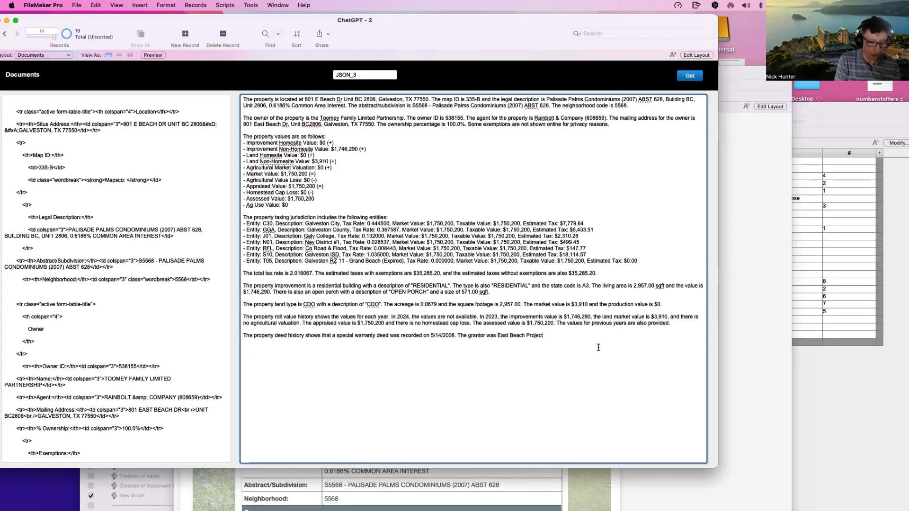
key(Return)
key(Return)
text(We recmman)
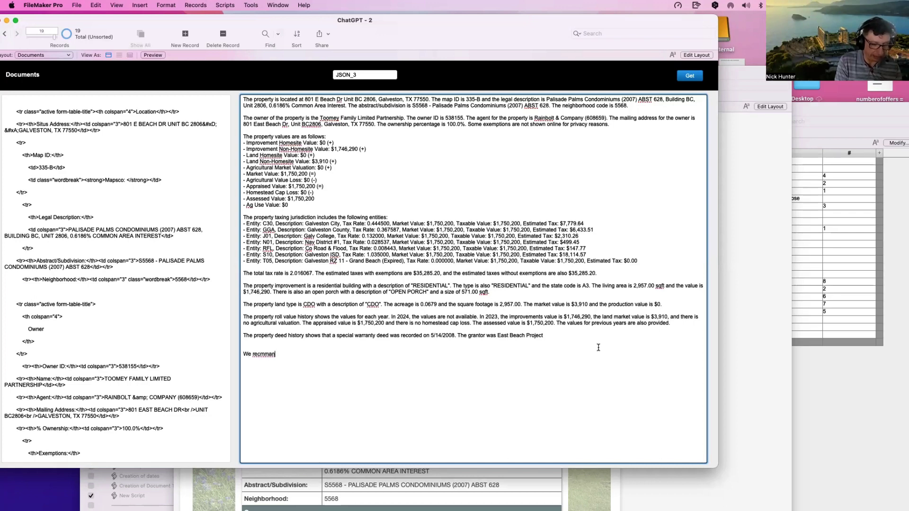
text(de sjkdhjshjshdjkshddfljksd)
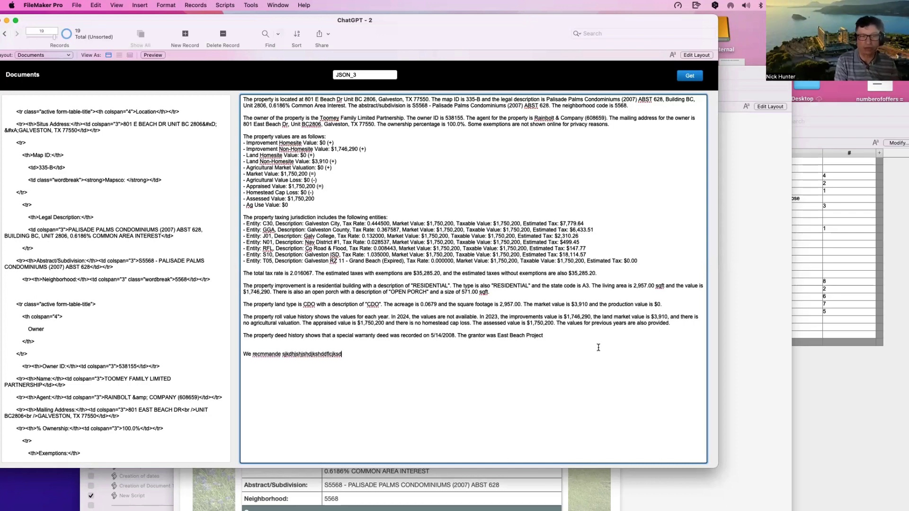
text(jfksjfksdf)
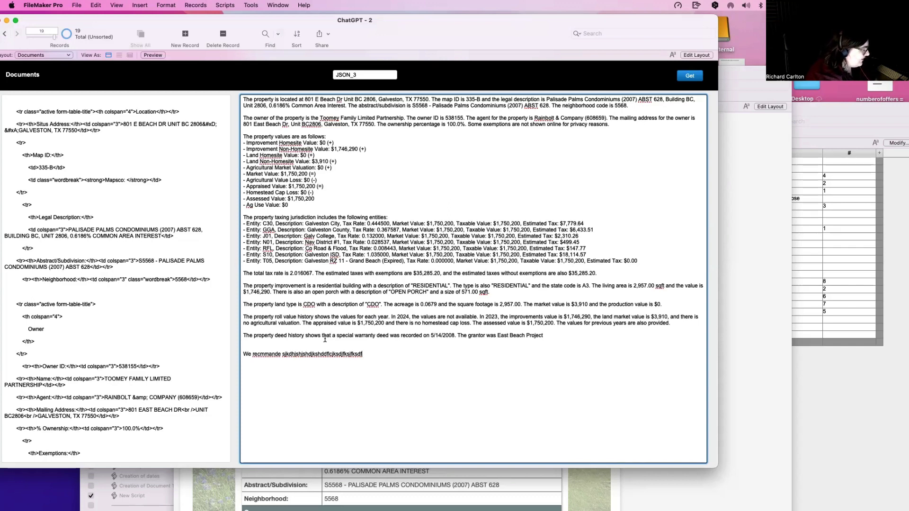
Step: Copy the first refrigerator photo's image address from DuckDuckGo images, then return to ChatGPT
key(super+Tab)
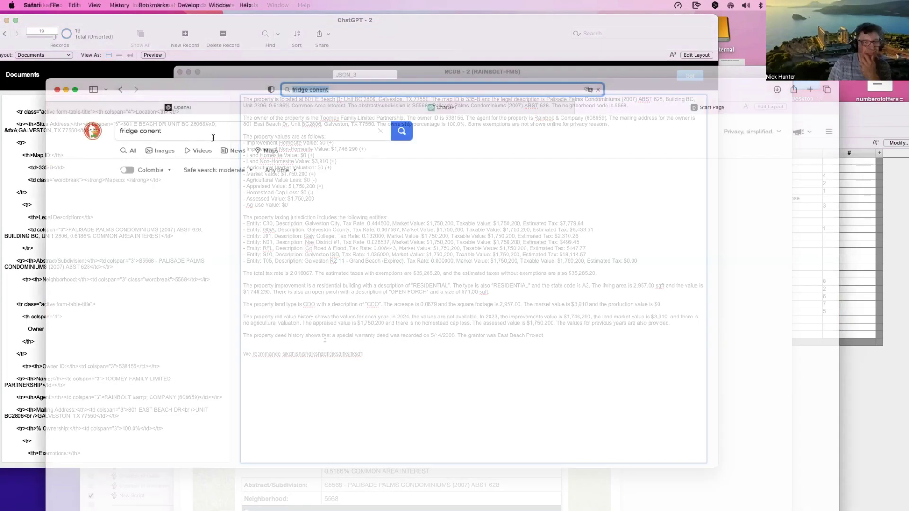
click(165, 151)
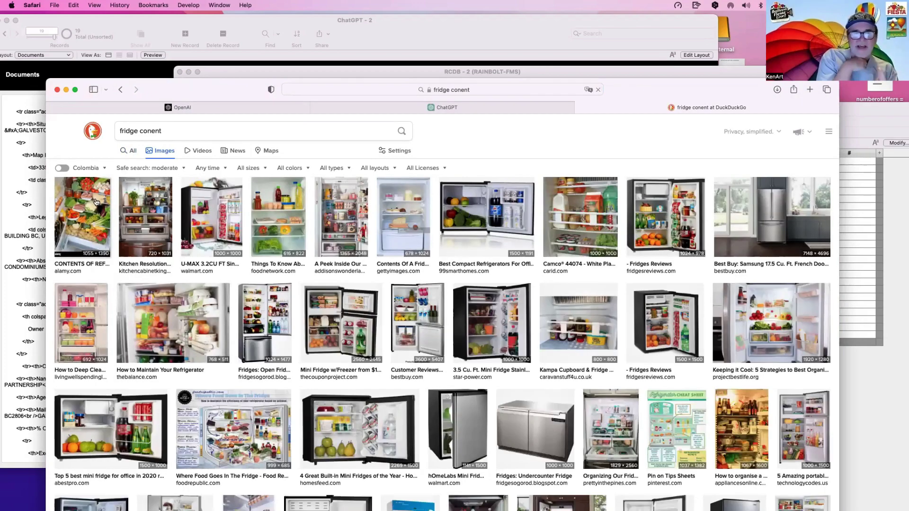
click(97, 201)
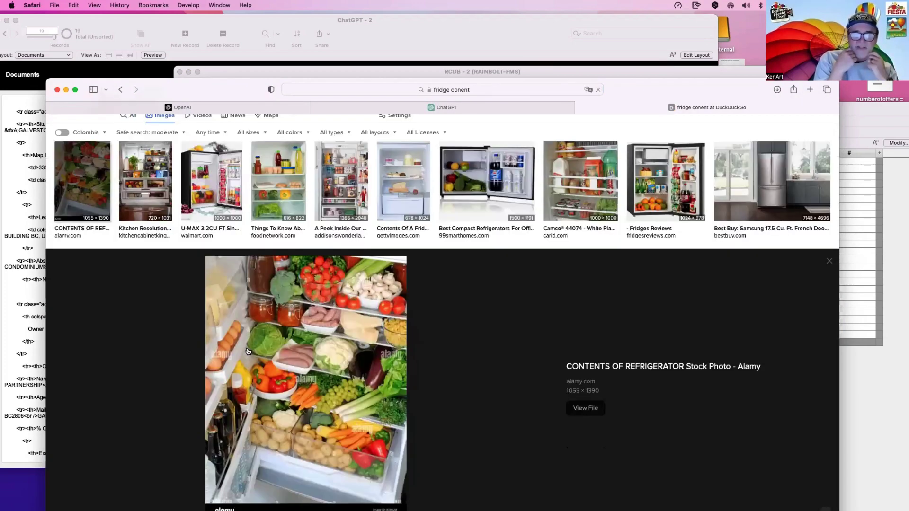
right_click(280, 354)
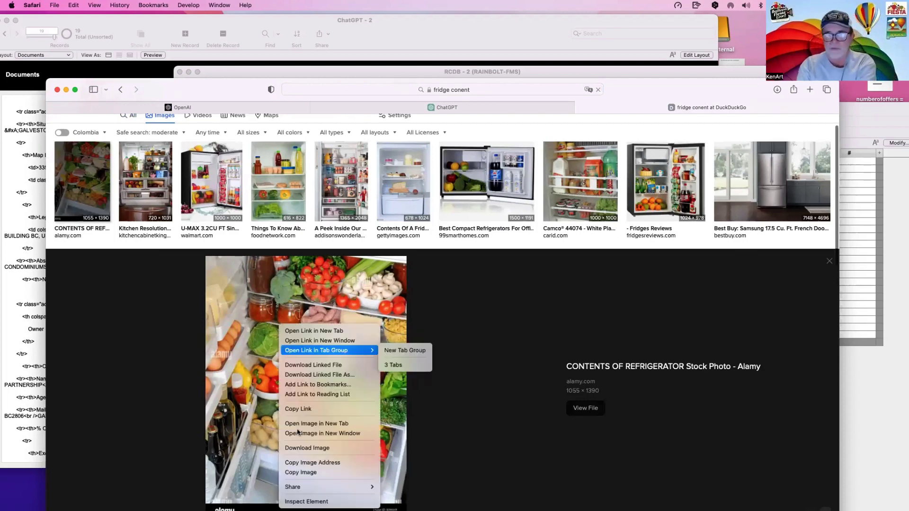
click(301, 472)
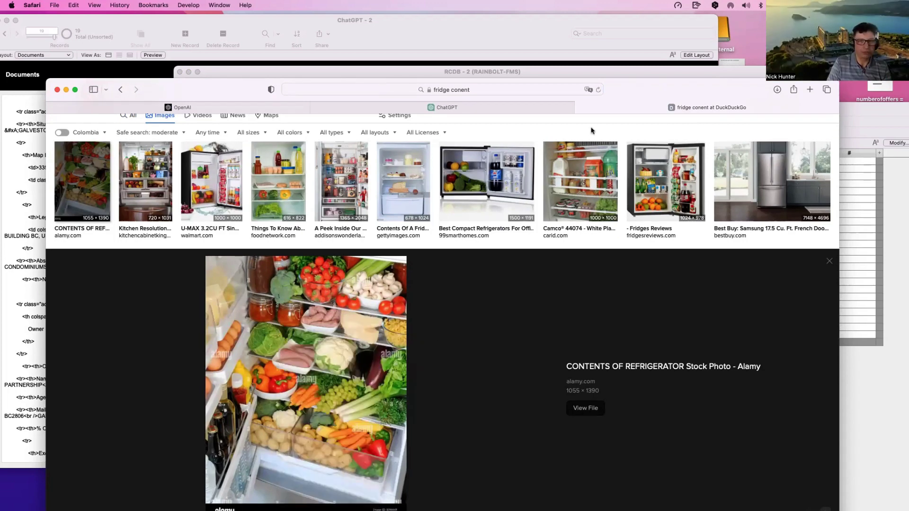
drag(616, 90, 616, 100)
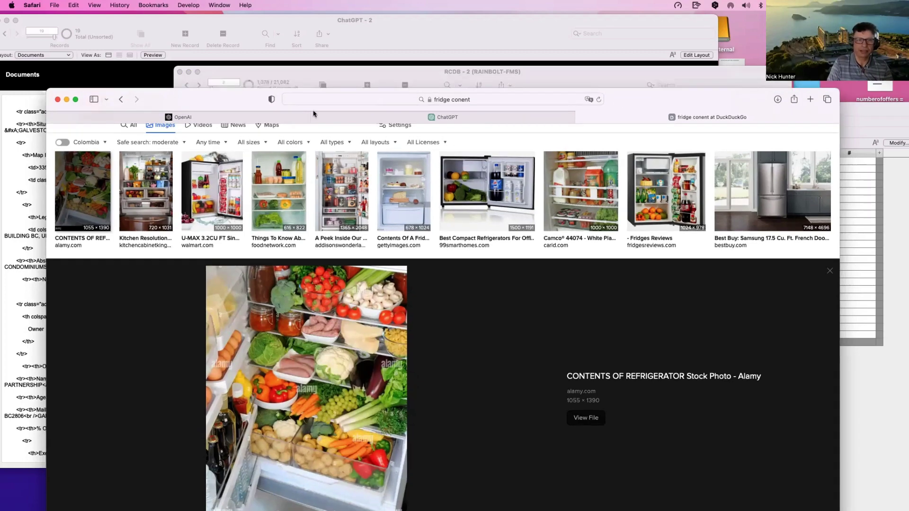
click(443, 117)
Step: Paste the copied fridge image address into ChatGPT's message box and send it
drag(244, 107, 200, 43)
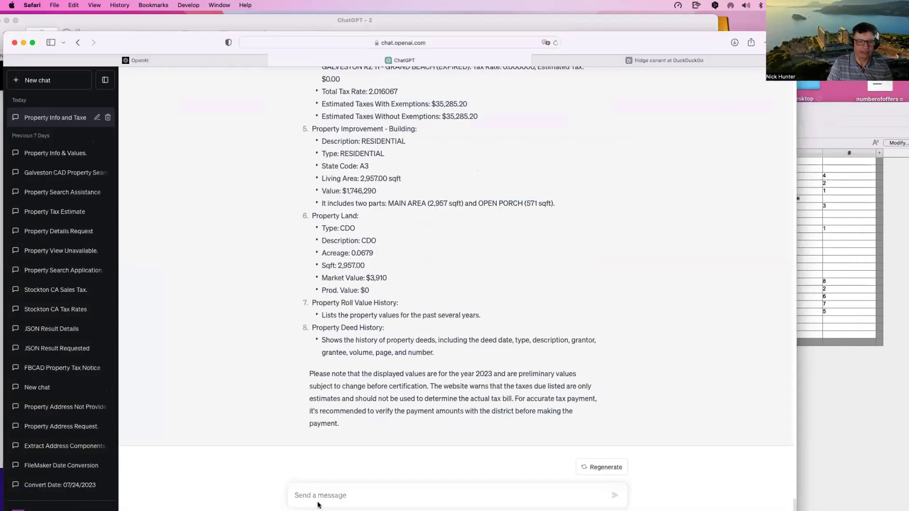
click(325, 495)
key(super+v)
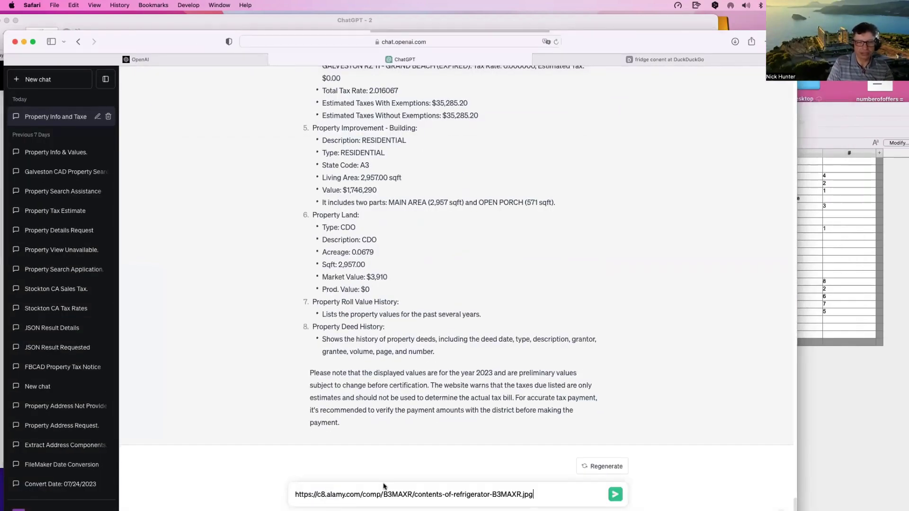
key(Return)
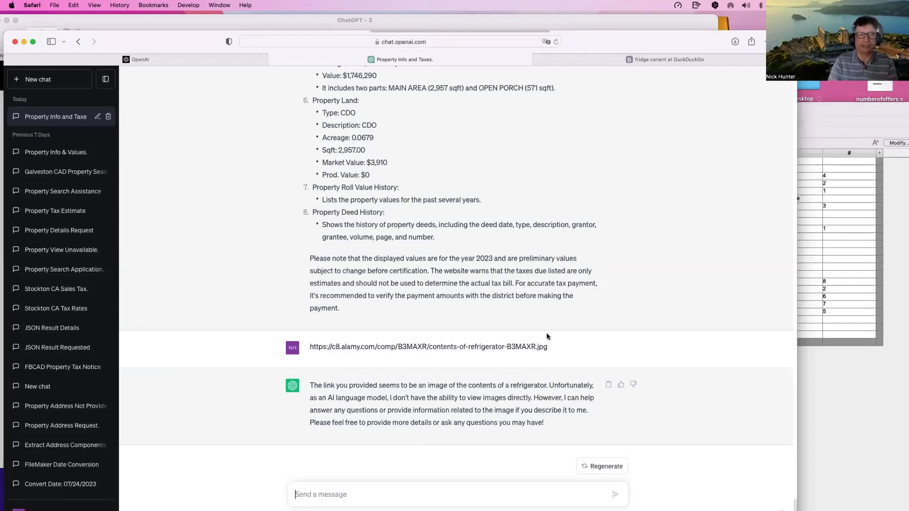
scroll(540, 332, up, 10)
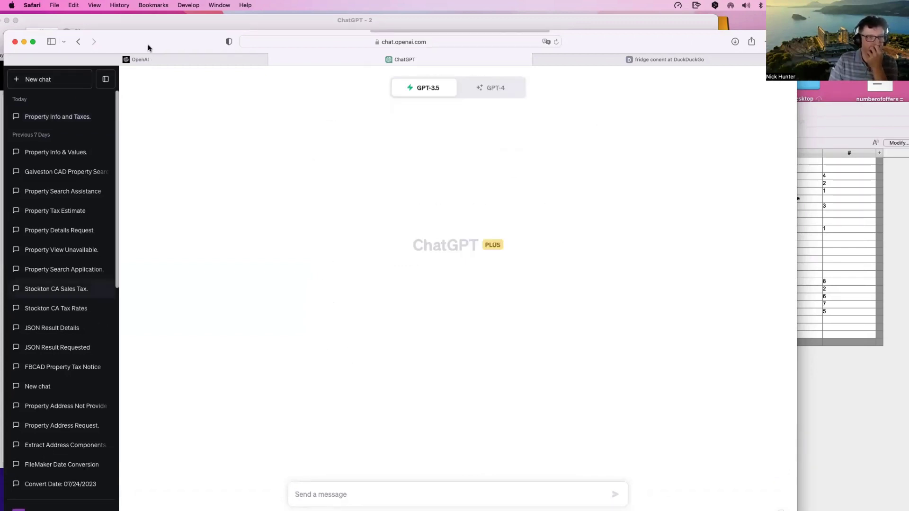
drag(147, 40, 150, 28)
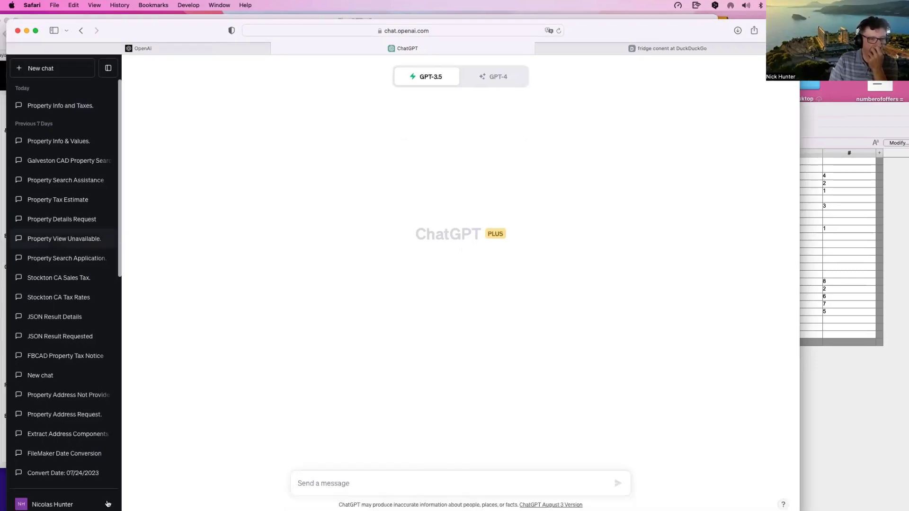
click(107, 504)
click(75, 432)
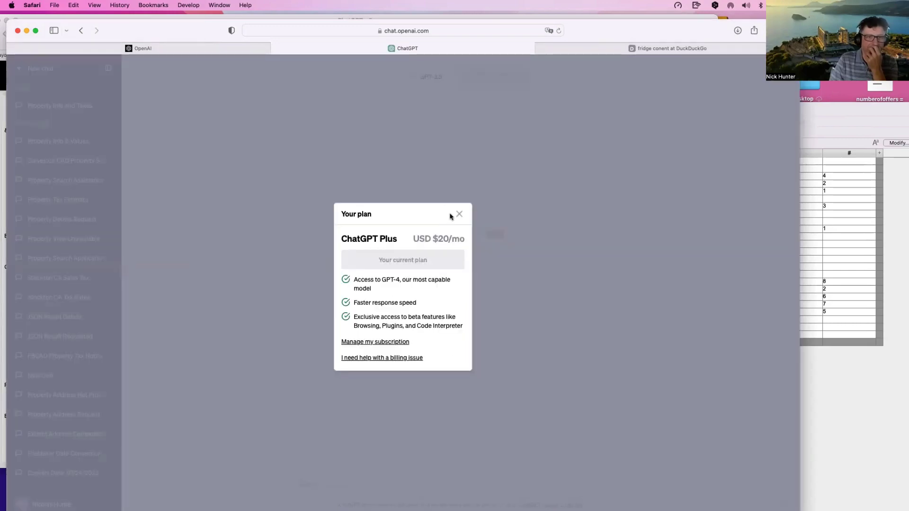
scroll(455, 216, up, 5)
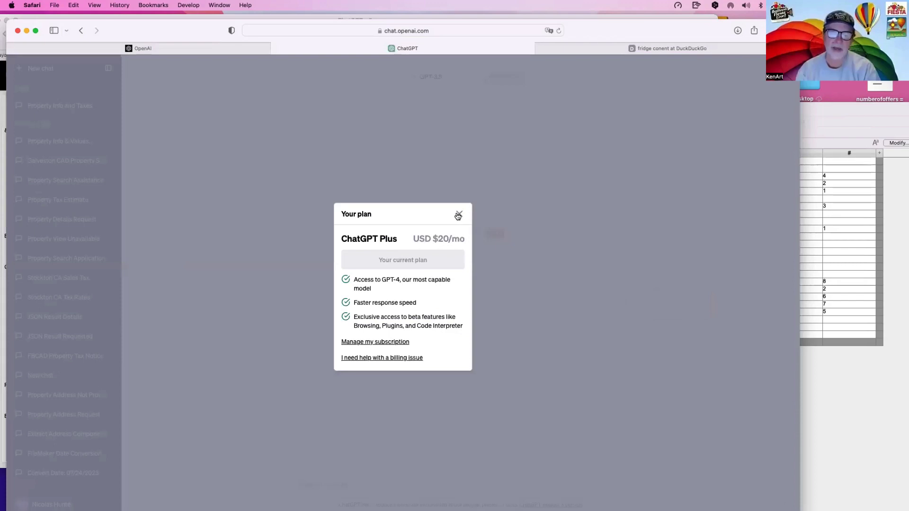
scroll(458, 216, down, 5)
click(458, 215)
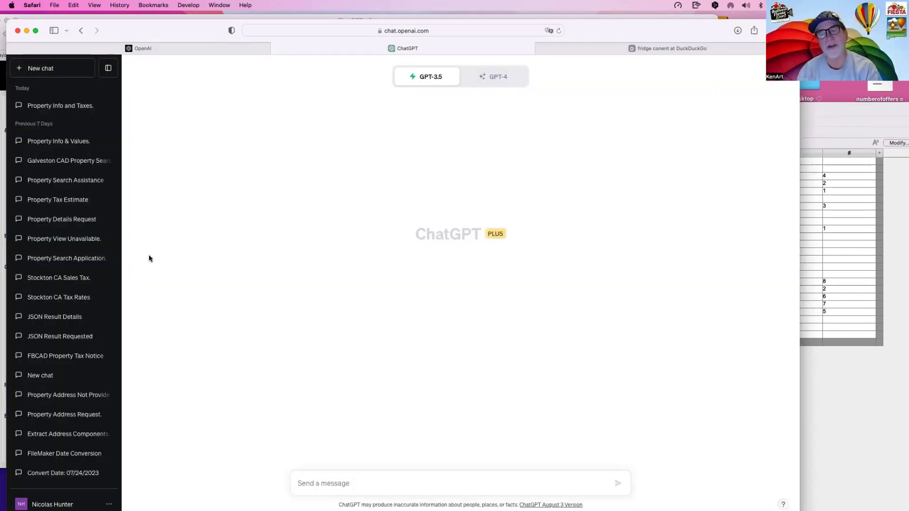
scroll(38, 473, down, 3)
click(48, 504)
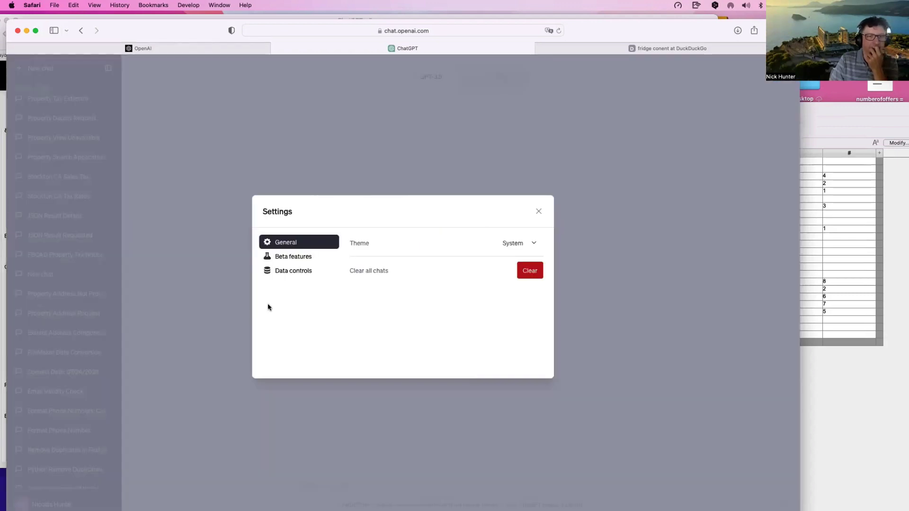
click(296, 259)
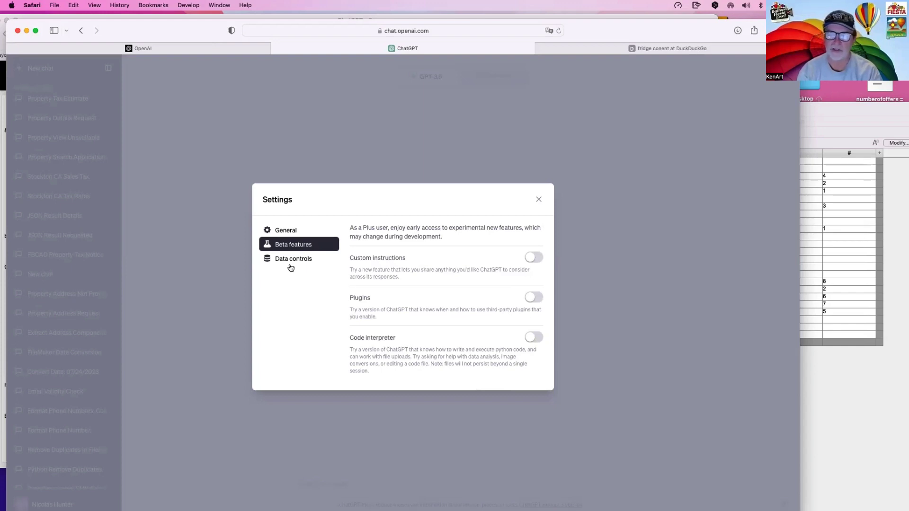
click(291, 260)
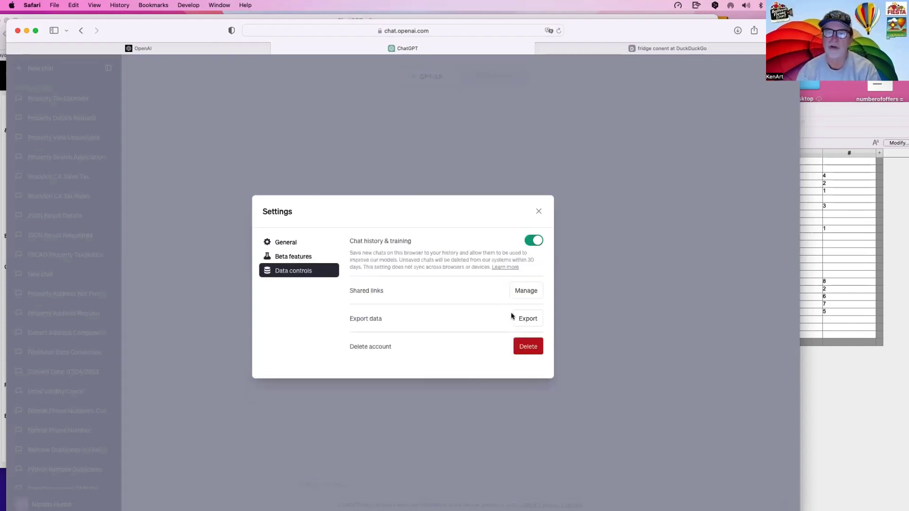
click(539, 211)
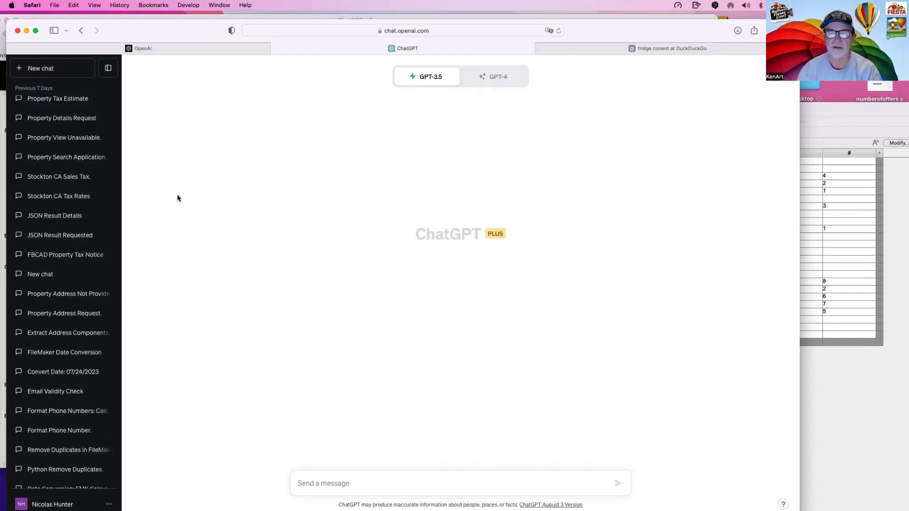
Step: Go to the DALL·E 2 page from OpenAI's Product menu and launch Try DALL·E in a new tab
click(142, 48)
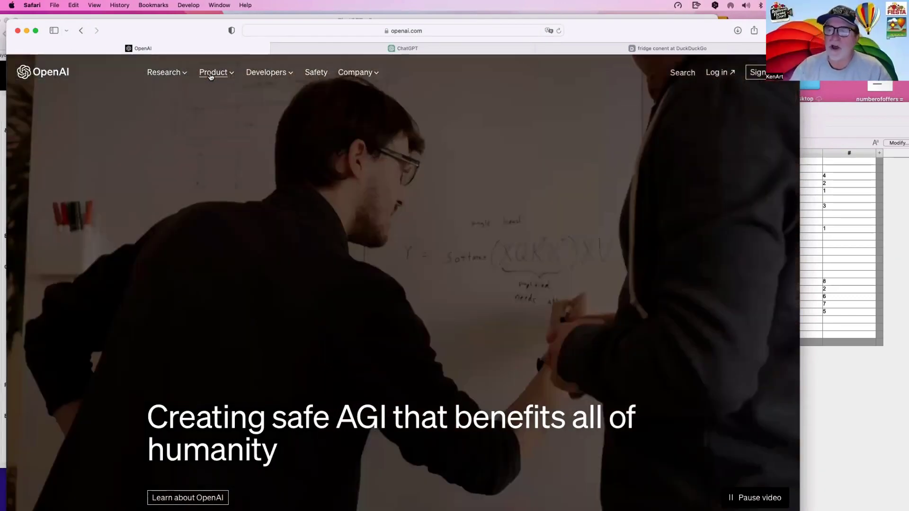
click(212, 75)
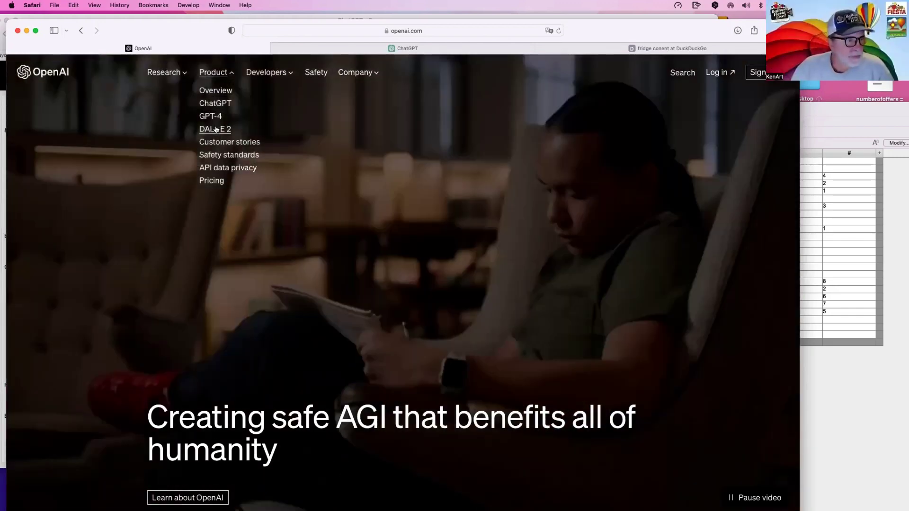
click(216, 130)
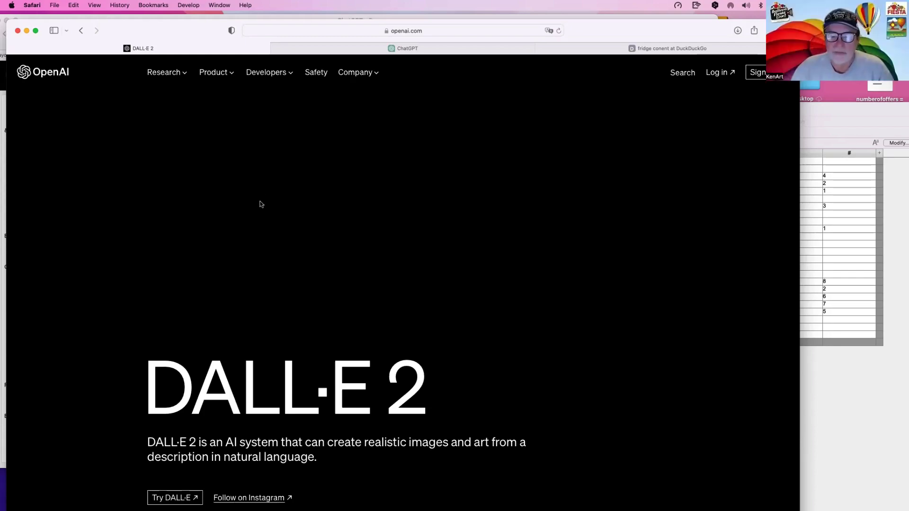
scroll(246, 332, down, 3)
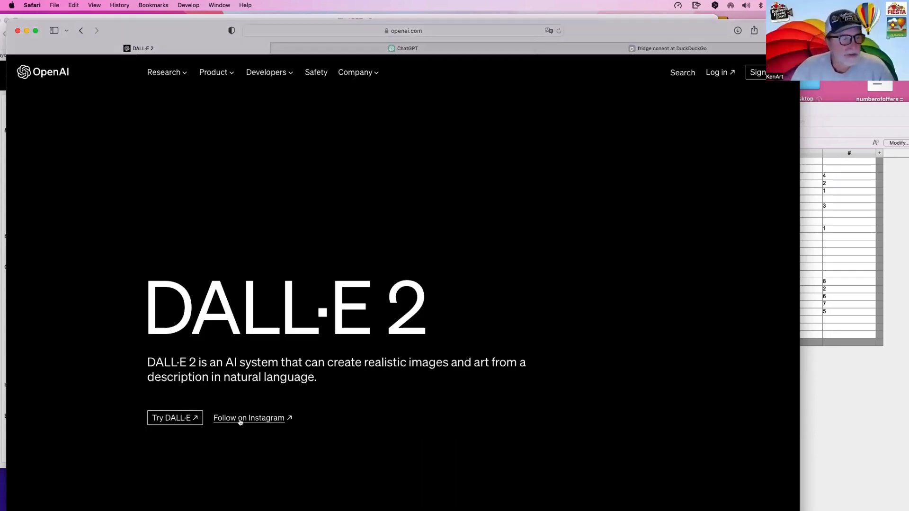
click(187, 428)
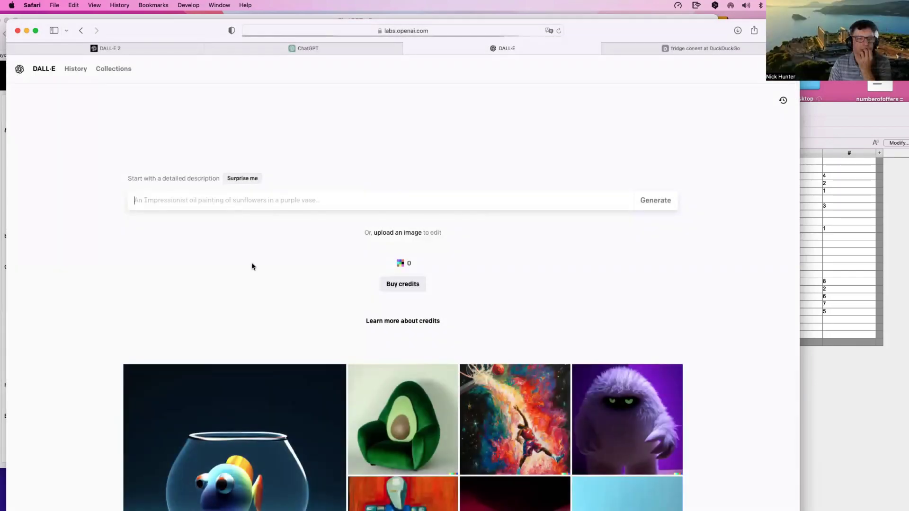
scroll(260, 287, down, 5)
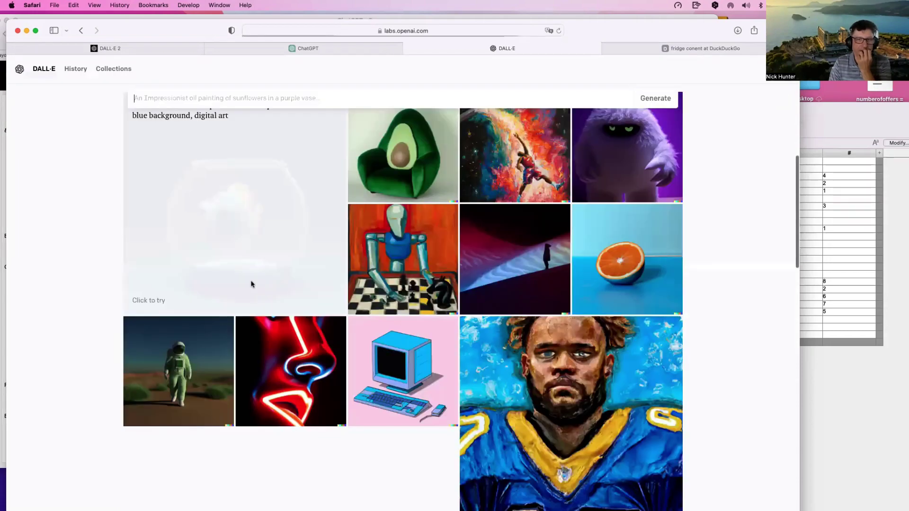
scroll(252, 282, up, 5)
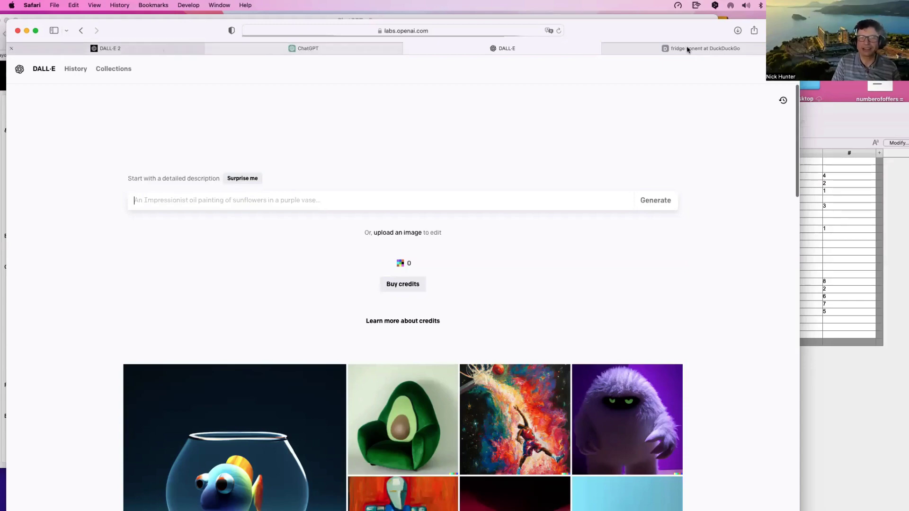
Step: Save the fridge photo from the DuckDuckGo image results to downloads
key(ctrl+Tab)
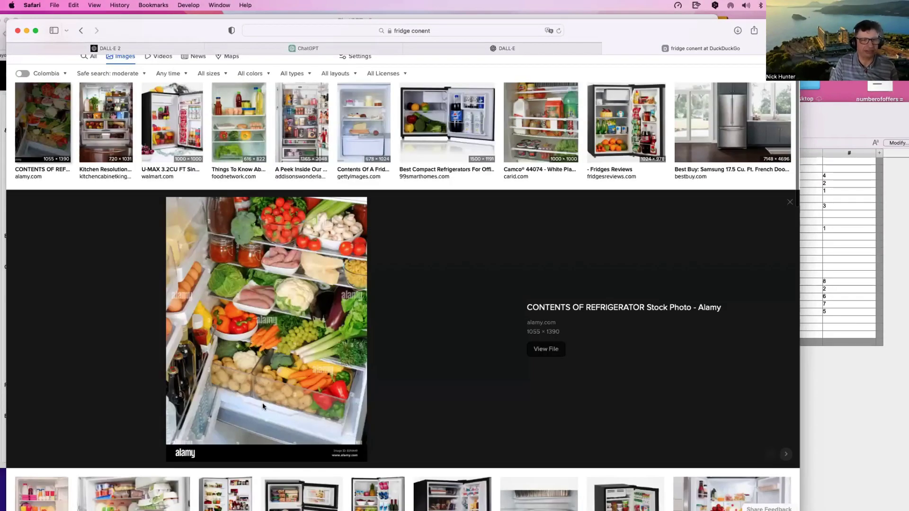
right_click(259, 381)
click(264, 405)
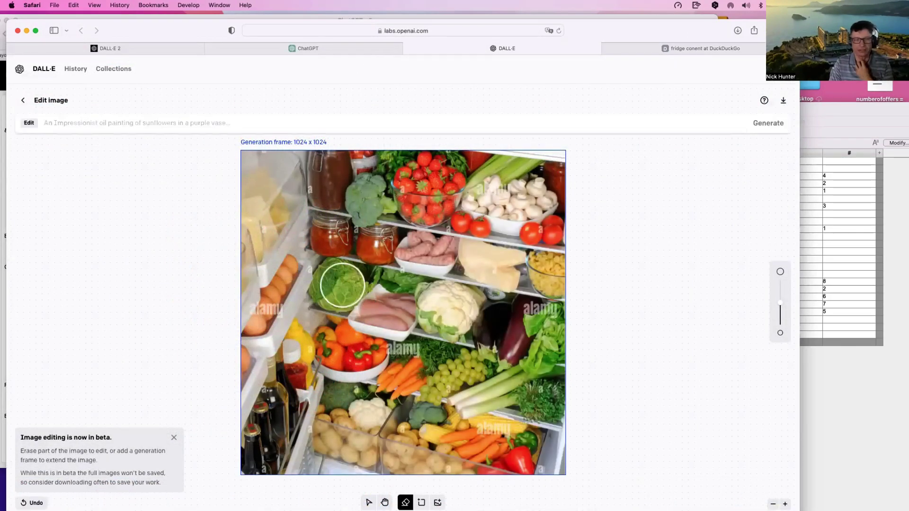
Step: Erase the ham tray and cabbage area of the fridge photo in DALL·E's editor
drag(406, 330, 401, 308)
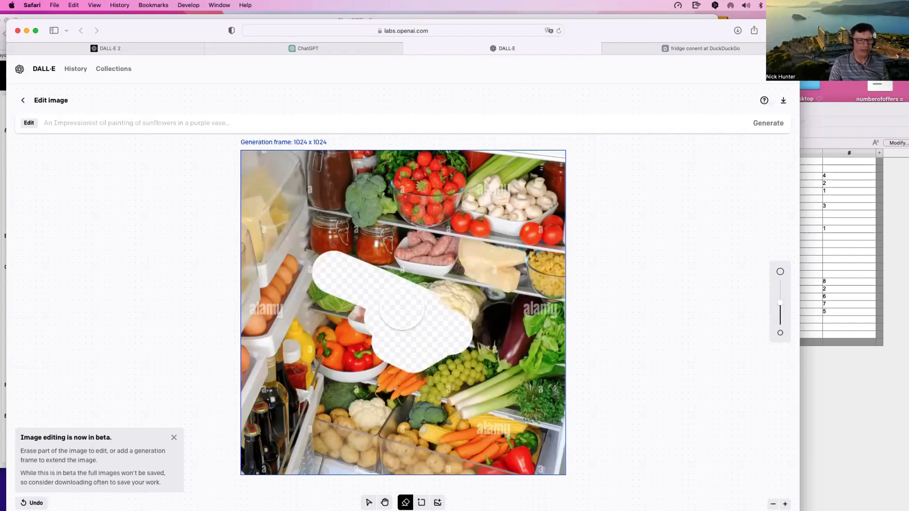
scroll(402, 308, right, 2)
scroll(233, 296, left, 1)
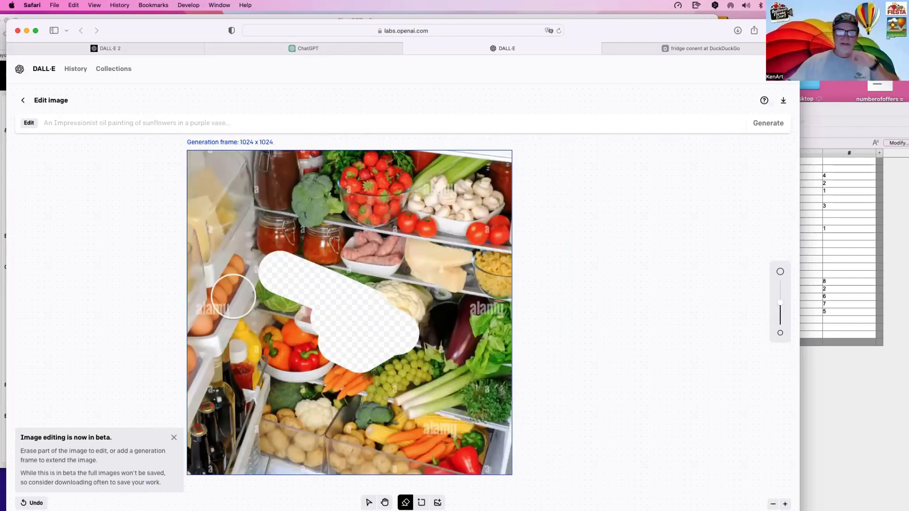
scroll(233, 297, left, 10)
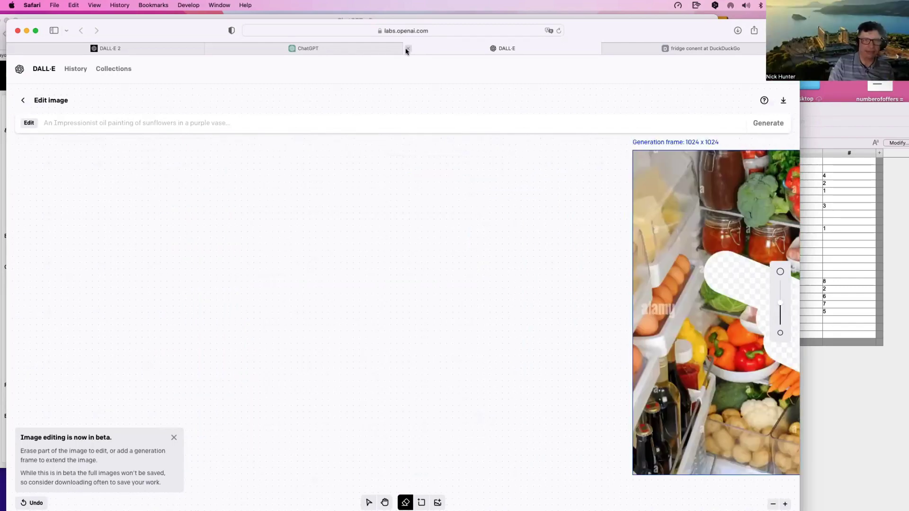
Step: Close the DALL·E tab and put the cursor in ChatGPT's empty message box
click(430, 195)
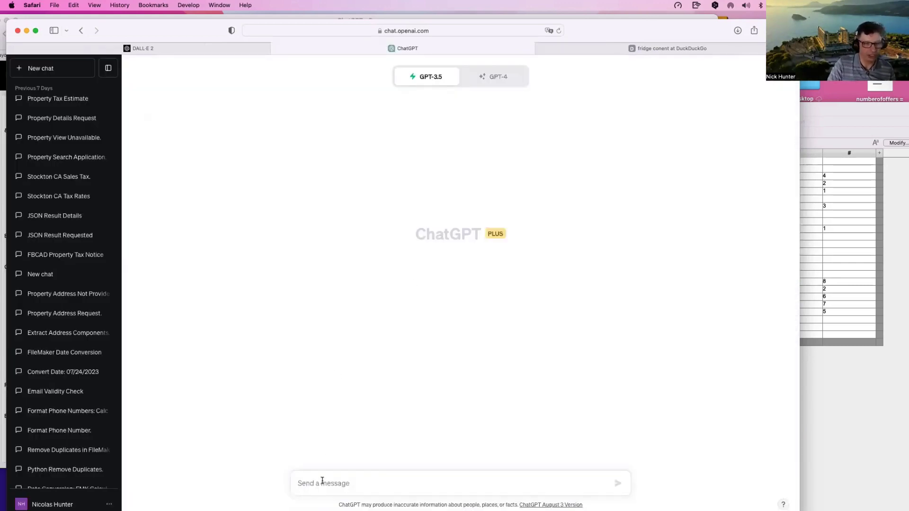
click(344, 481)
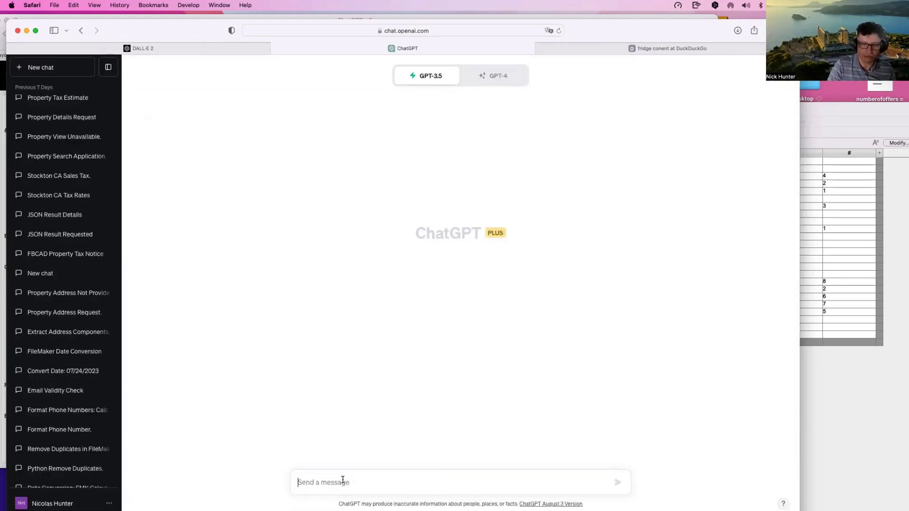
right_click(342, 481)
click(335, 155)
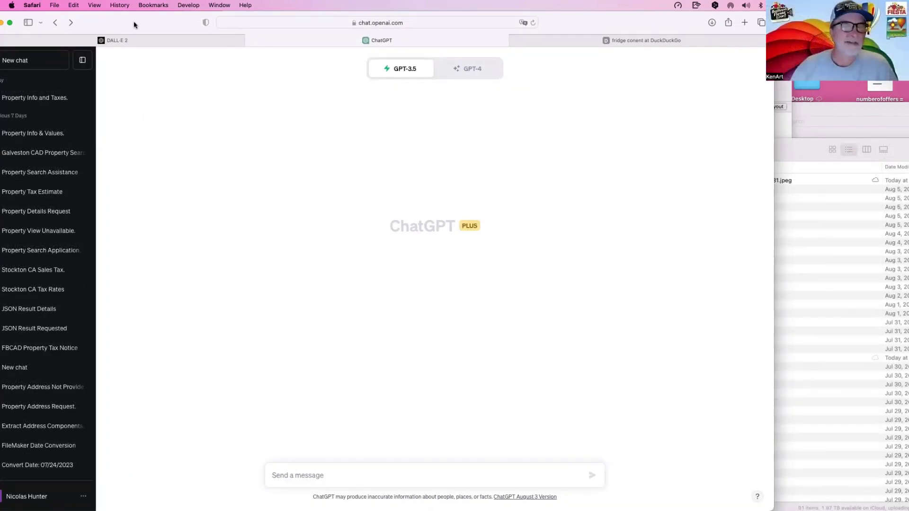
drag(134, 25, 152, 22)
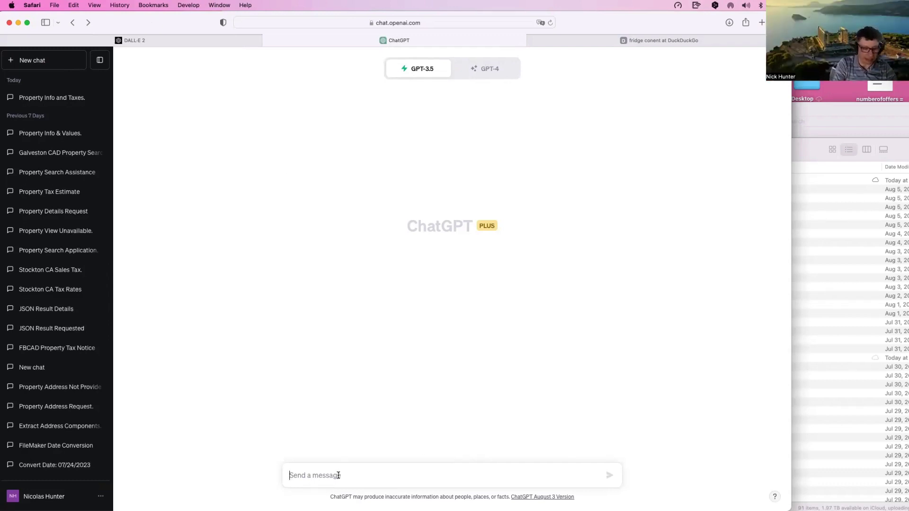
Step: Type a prompt requesting an invoice email to the customer for a total of 1200
text(create and )
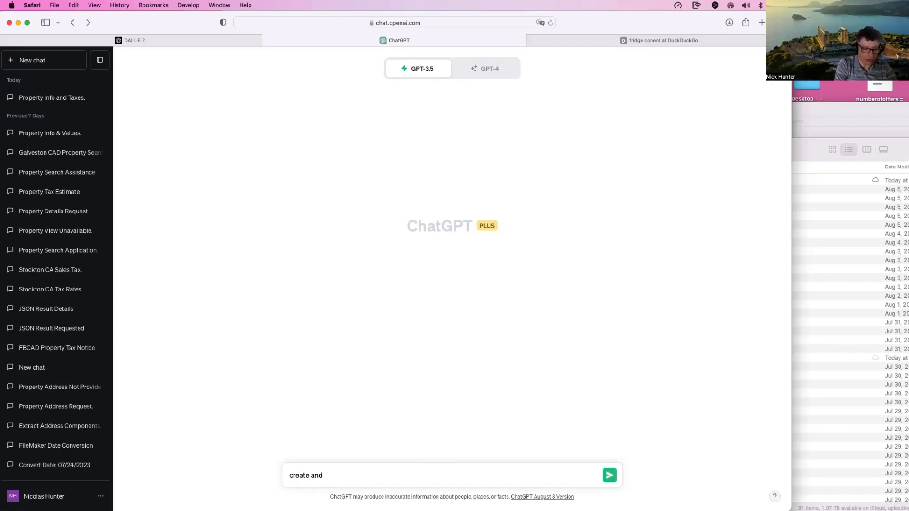
key(BackSpace)
key(BackSpace)
text( email with )
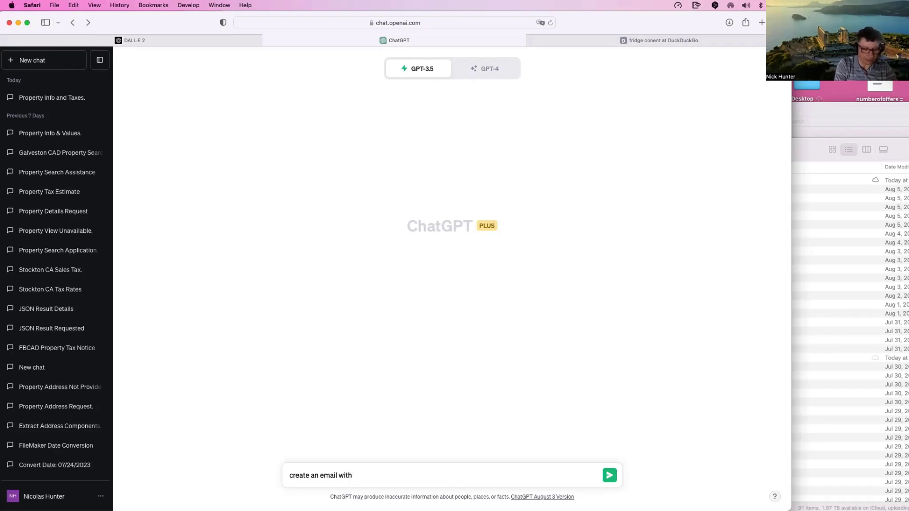
text(Invoice )
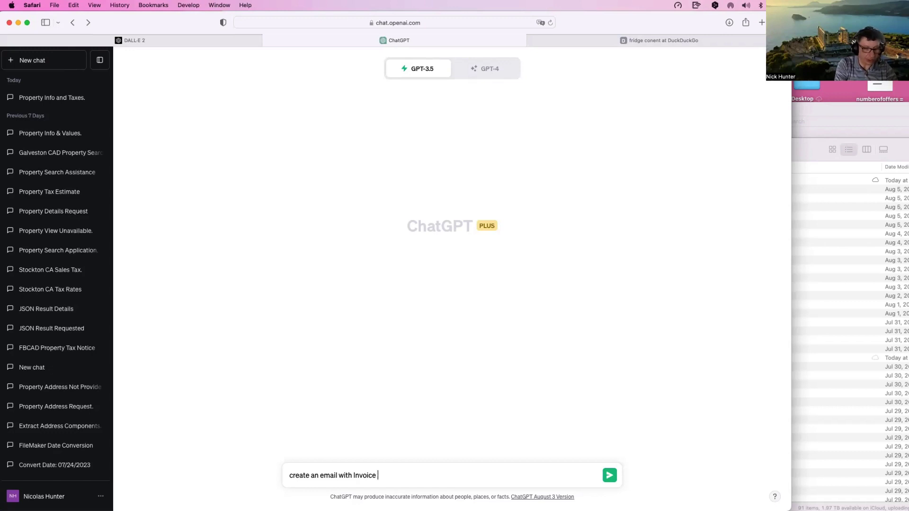
text(# )
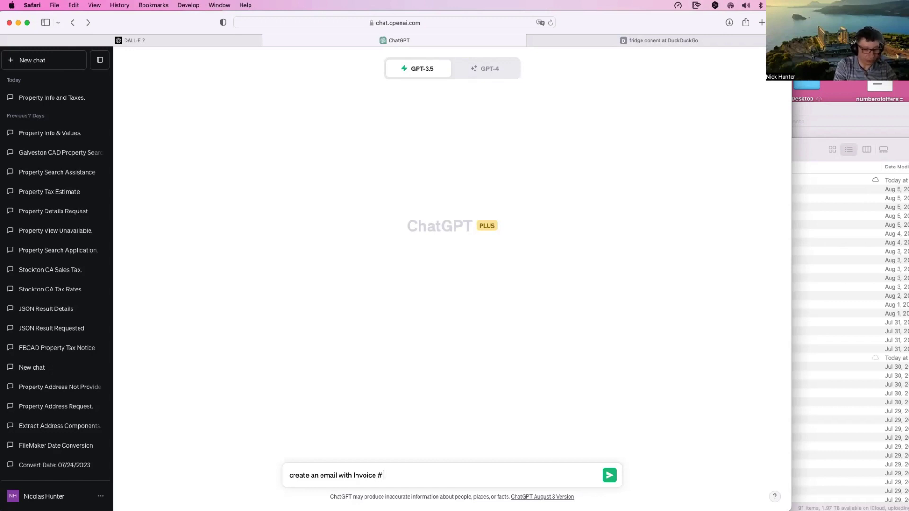
text(123)
key(Left)
key(Left)
key(Left)
key(Left)
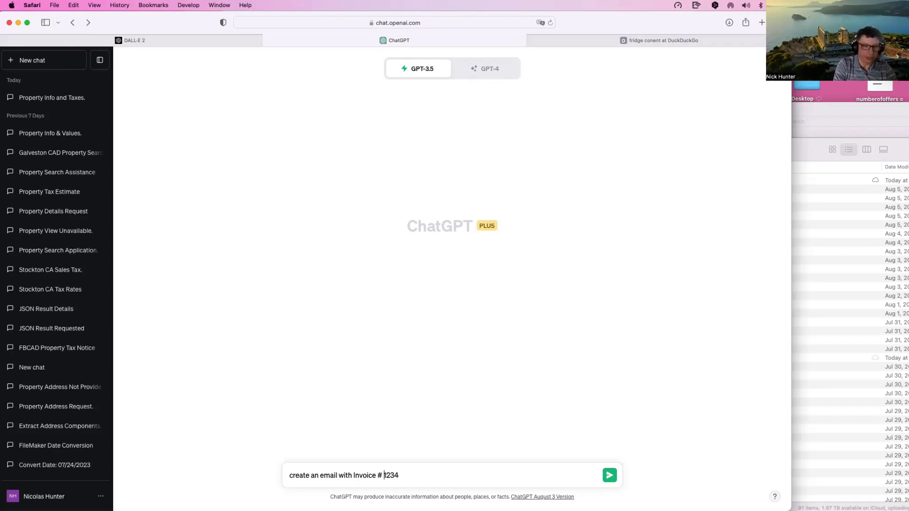
key(BackSpace)
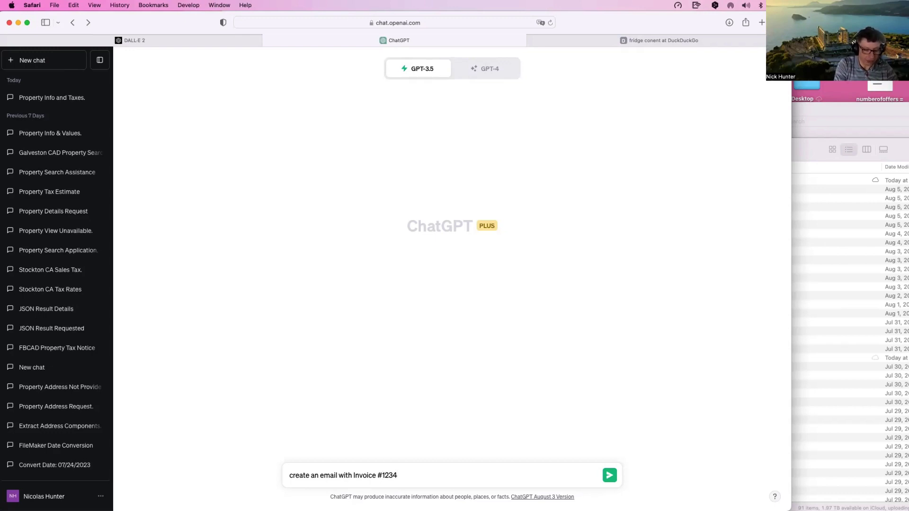
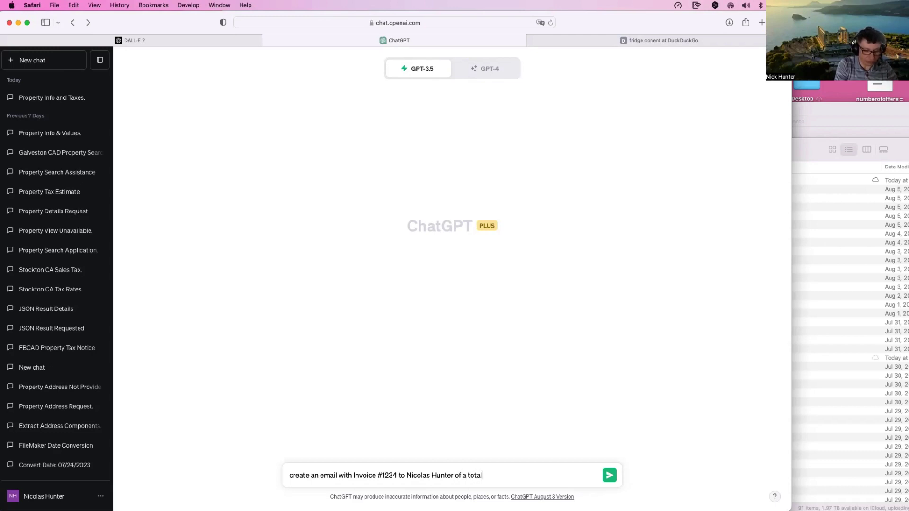
text( of 1200)
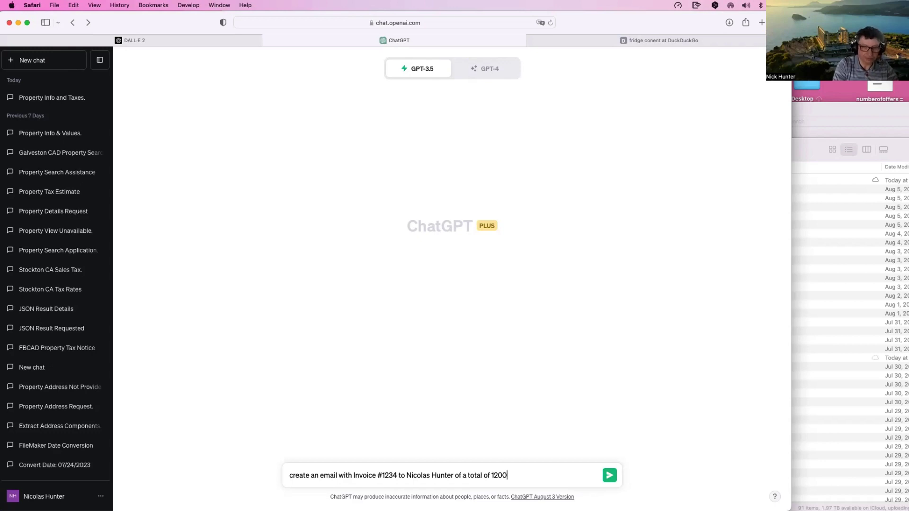
Step: Add '$' before 1200, append 'with a payment term 30 days', and send the prompt
click(492, 475)
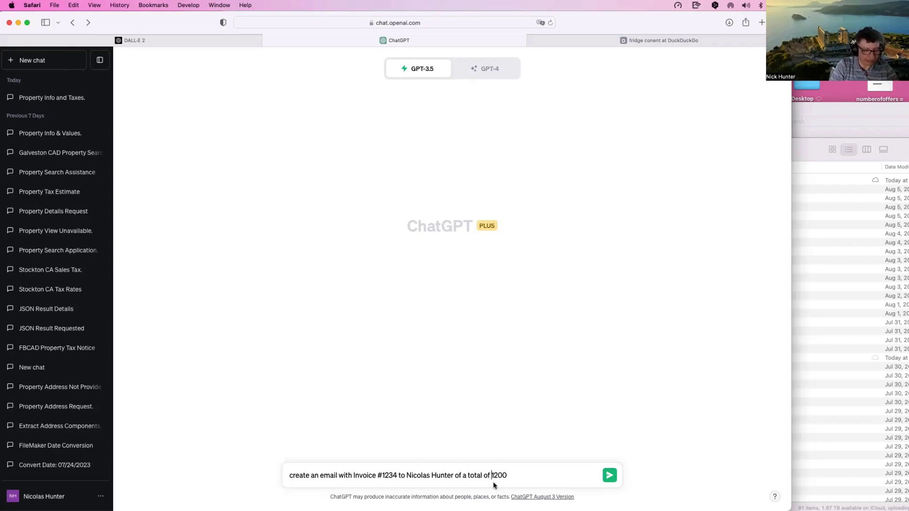
text($)
click(522, 476)
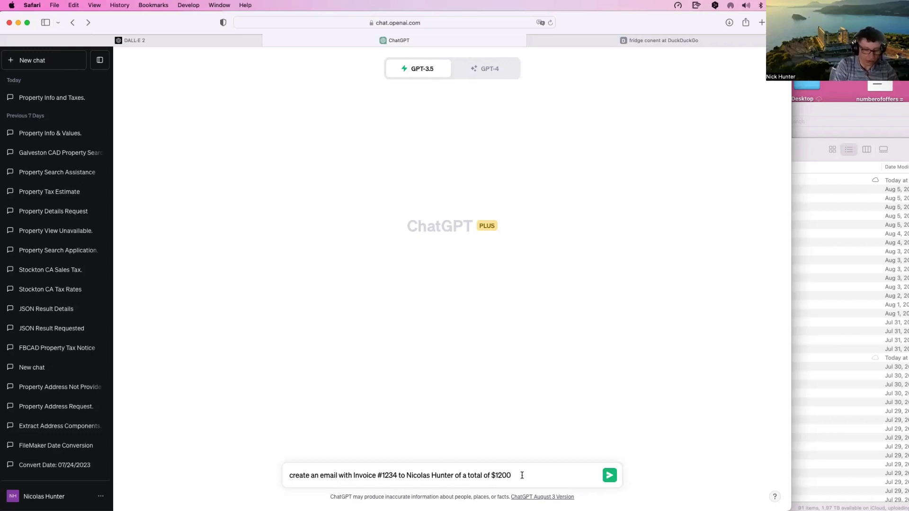
text(with a )
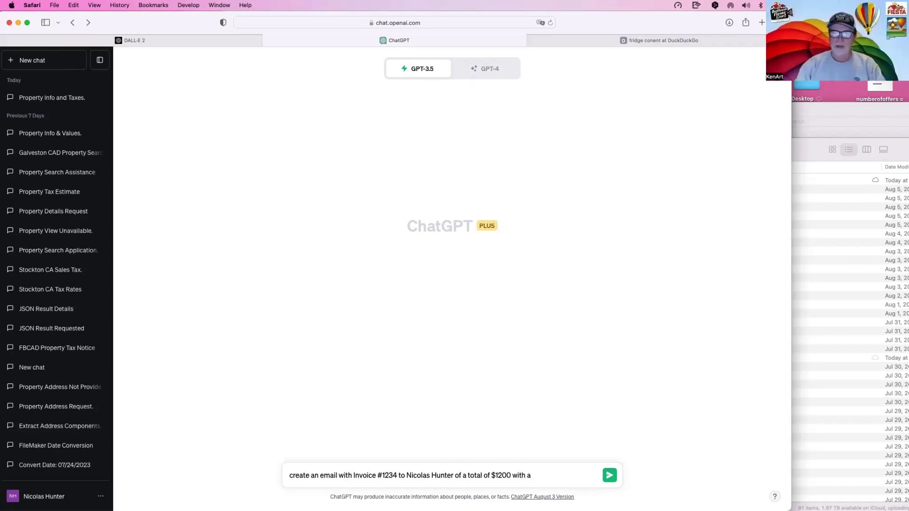
text(payin)
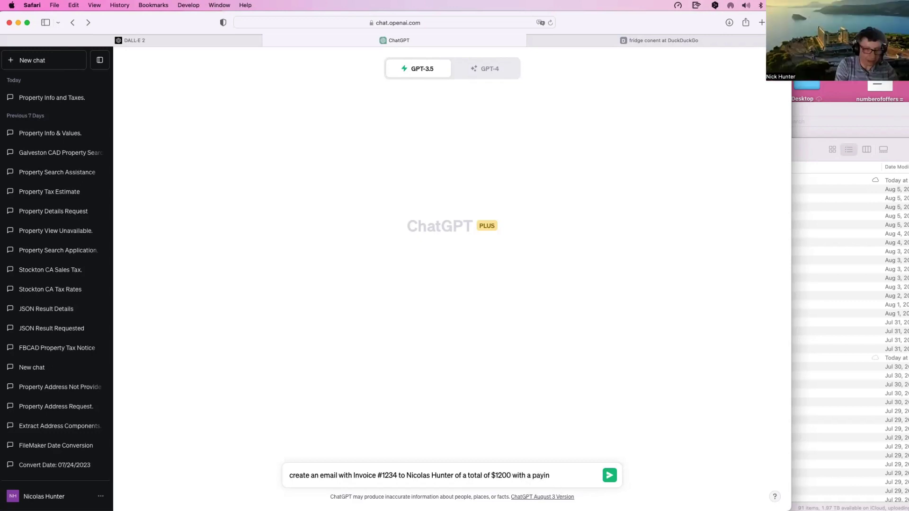
key(BackSpace)
key(BackSpace)
text(ment term 30 days)
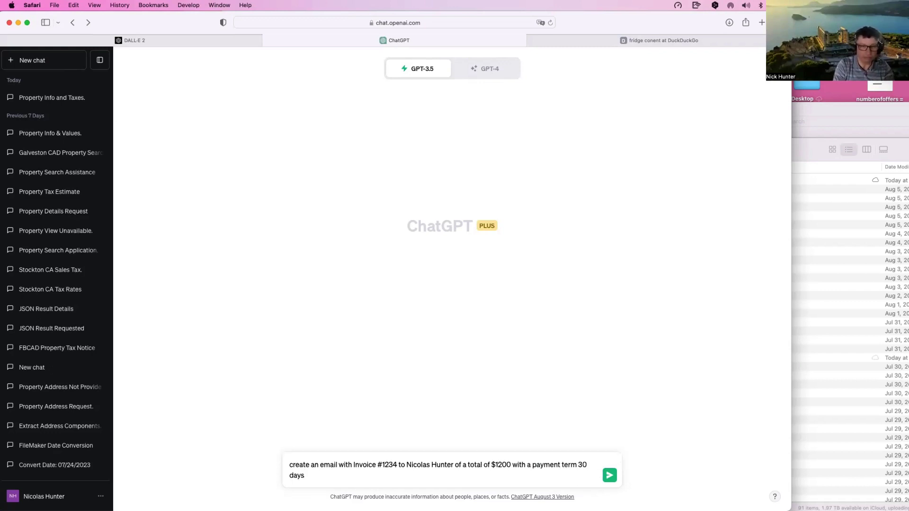
key(Return)
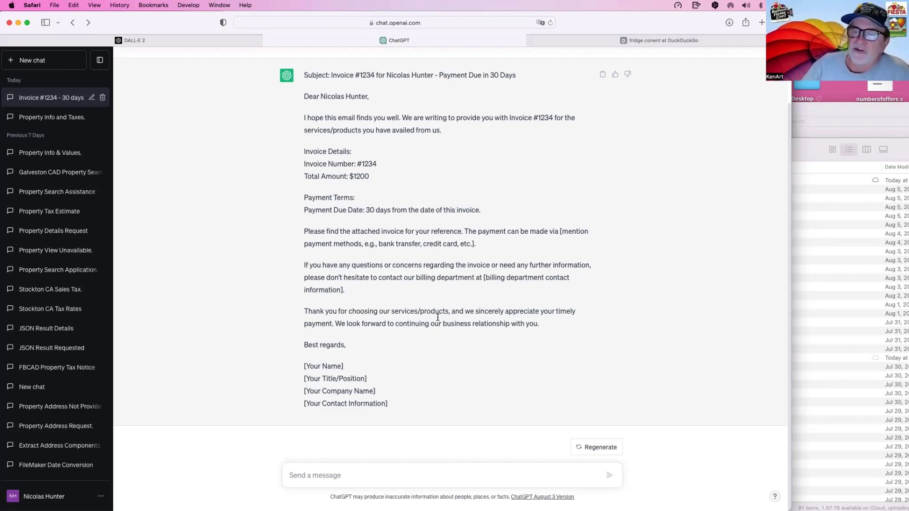
Step: Scroll up past the finished invoice email and select the original prompt text
scroll(378, 430, up, 3)
scroll(372, 349, up, 5)
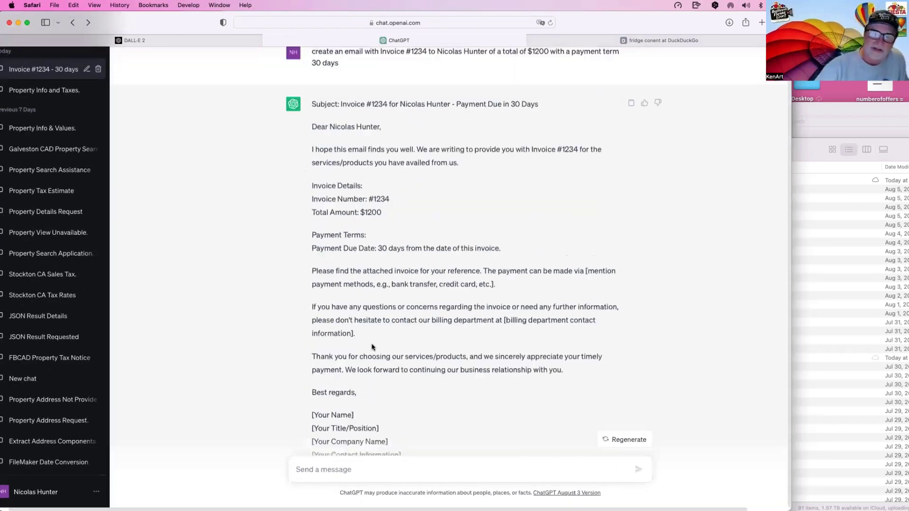
drag(339, 105, 310, 95)
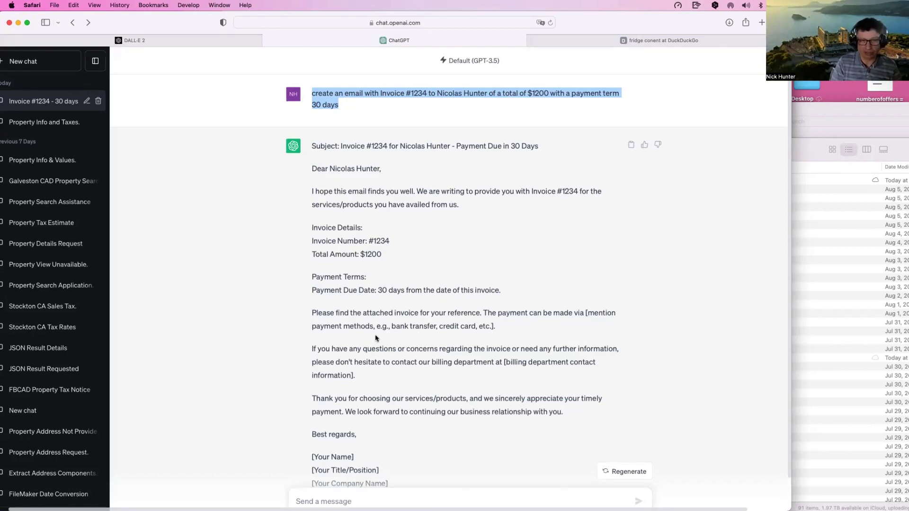
scroll(375, 338, down, 2)
scroll(375, 338, up, 2)
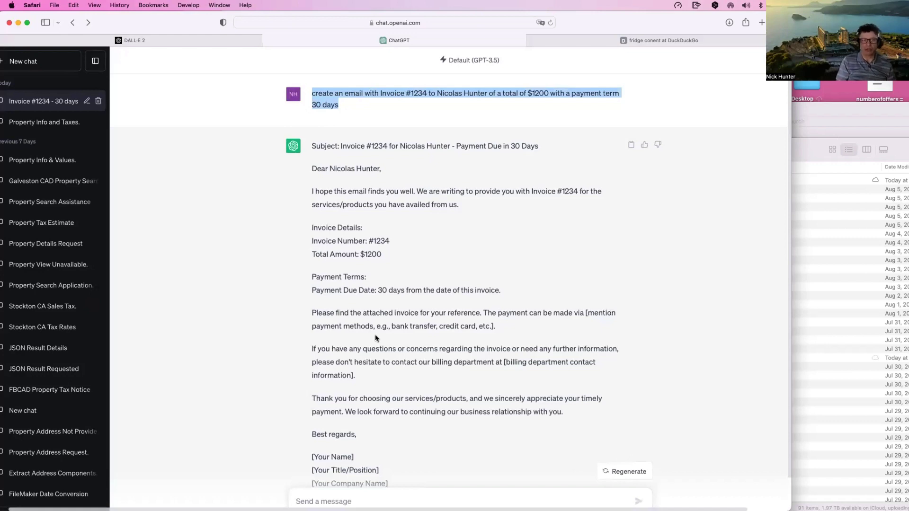
scroll(385, 190, right, 1)
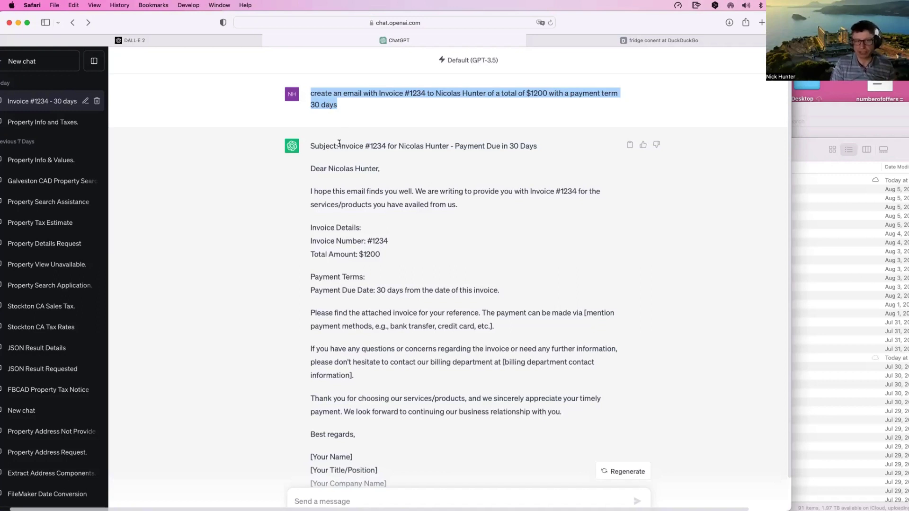
scroll(339, 144, down, 2)
scroll(339, 143, up, 2)
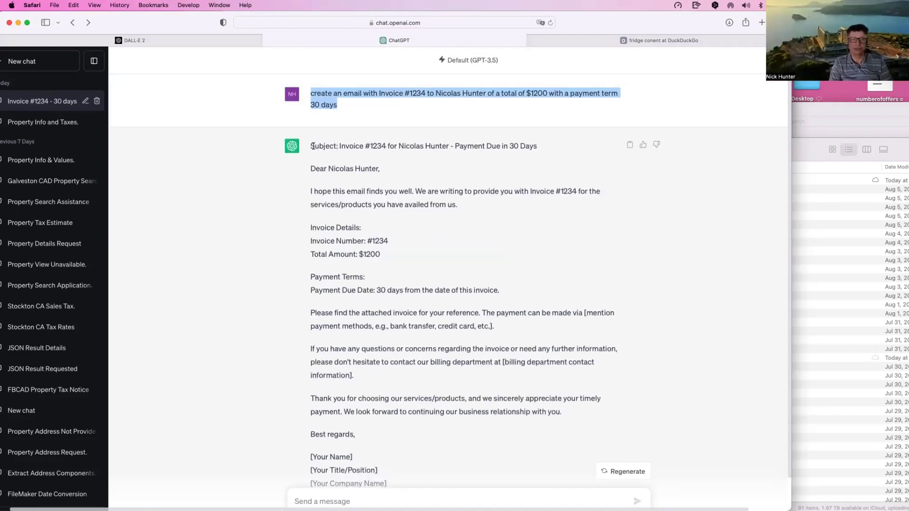
drag(313, 146, 547, 145)
click(415, 117)
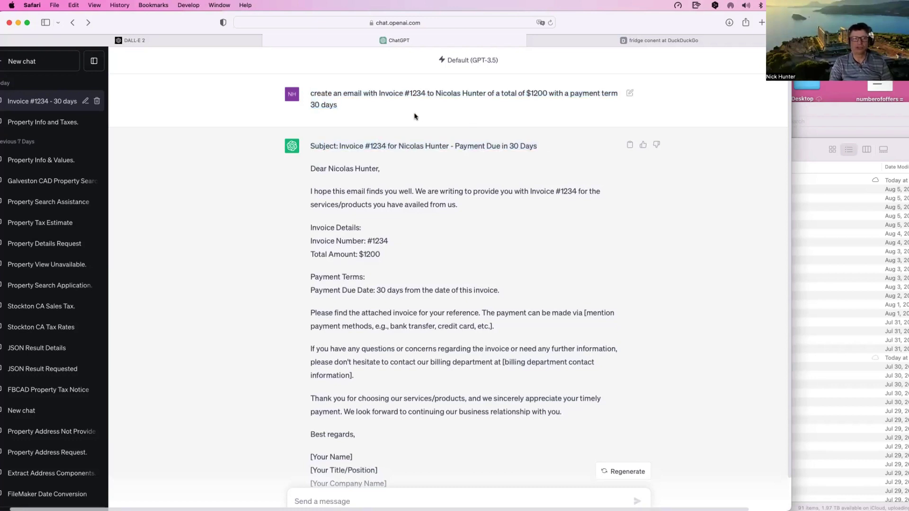
scroll(311, 334, down, 3)
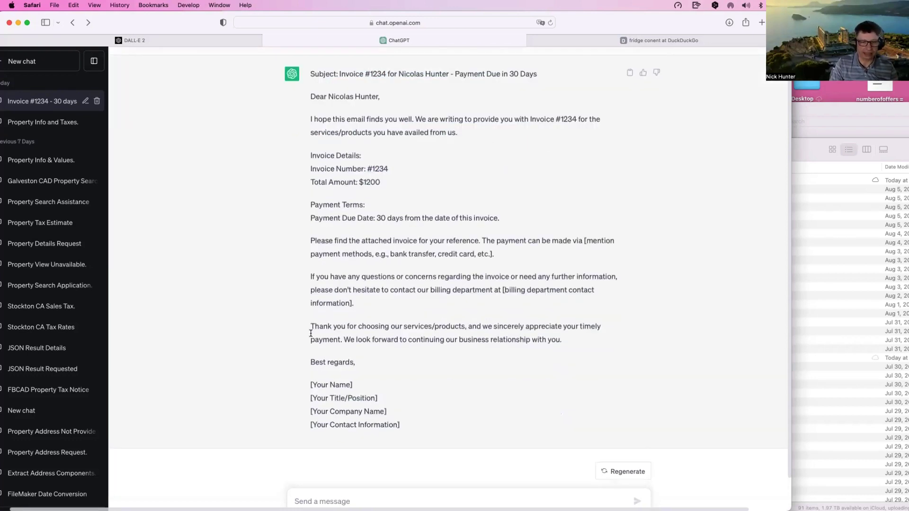
Step: Ask for the invoice email 'in json' and scroll through the returned JSON code block
text(in json)
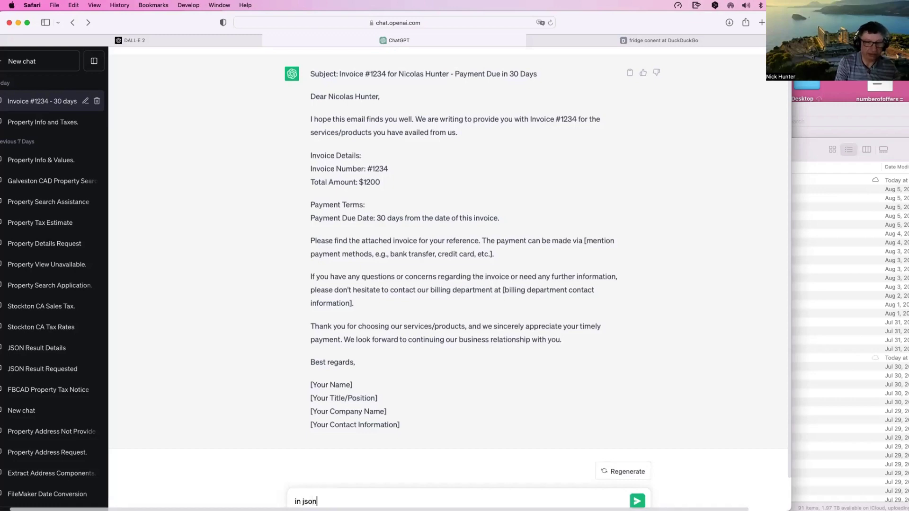
key(Return)
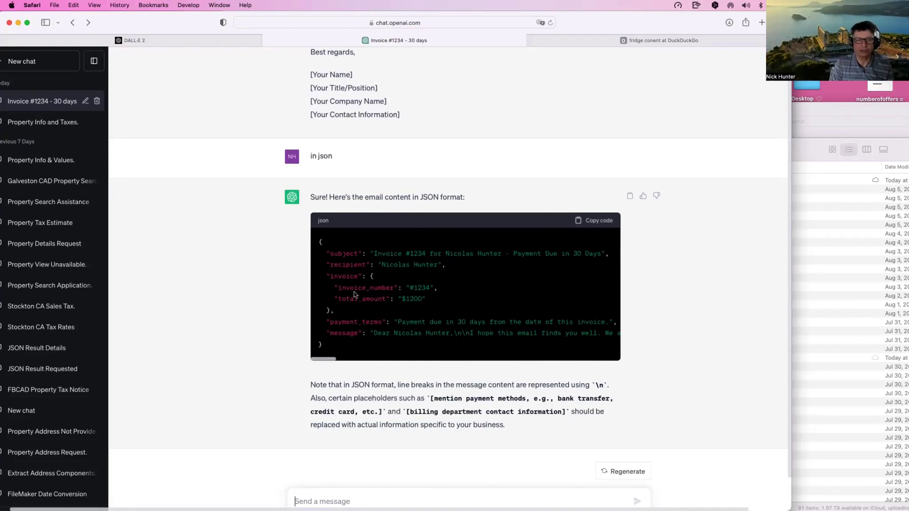
scroll(360, 317, down, 1)
scroll(360, 315, right, 3)
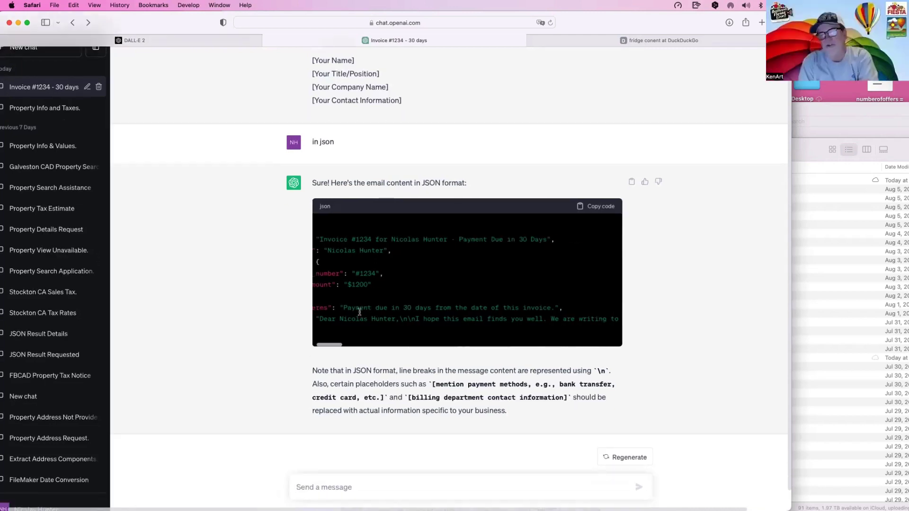
scroll(360, 313, left, 3)
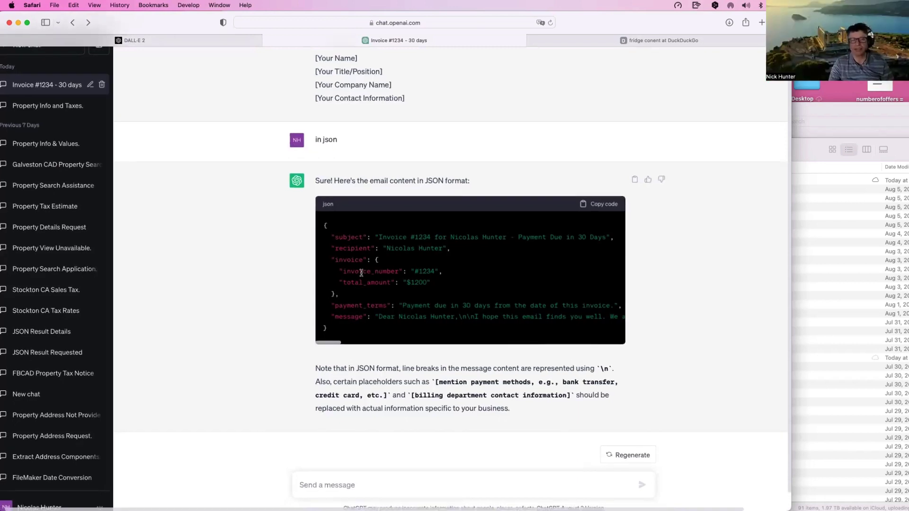
scroll(348, 309, up, 1)
scroll(348, 310, up, 1)
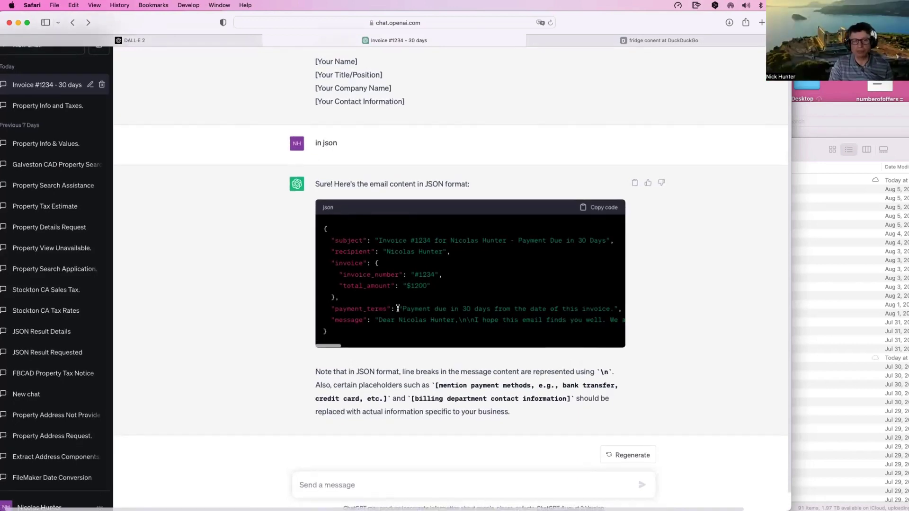
Step: Select the long message line in the JSON reply, then clear the selection
drag(381, 321, 310, 327)
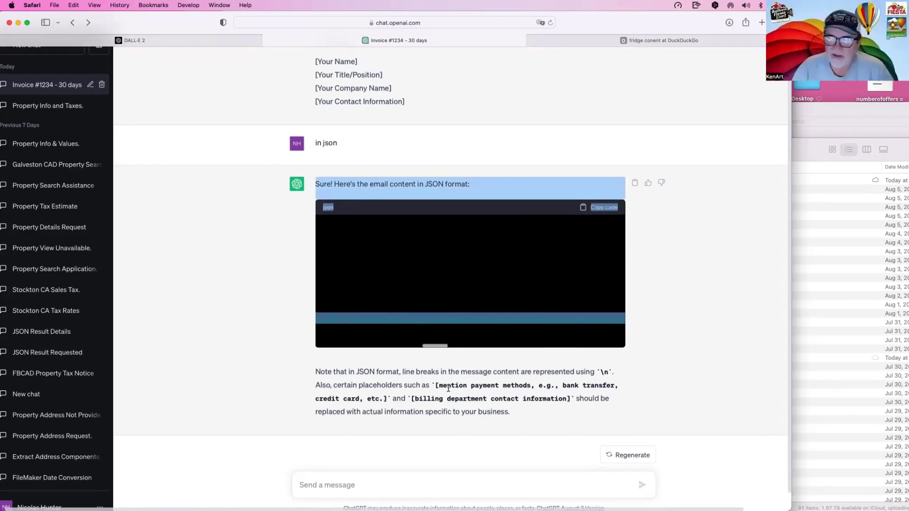
click(432, 386)
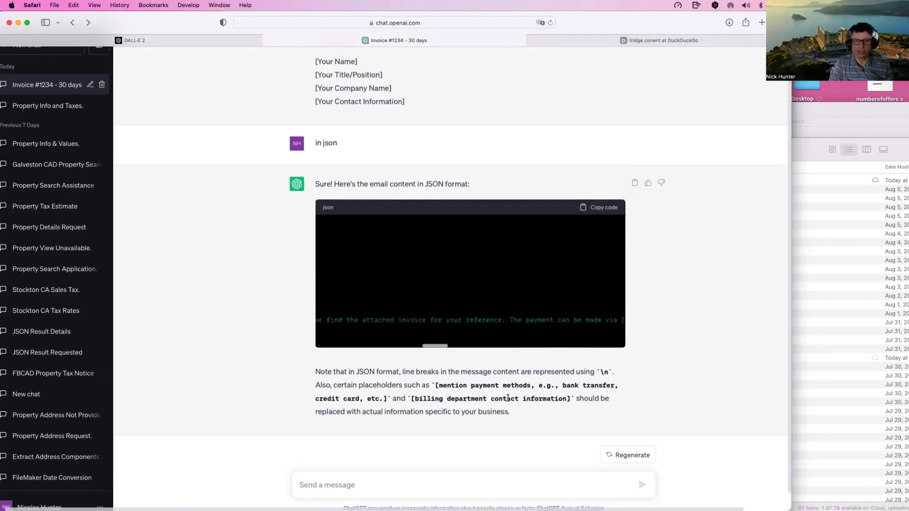
scroll(411, 407, up, 2)
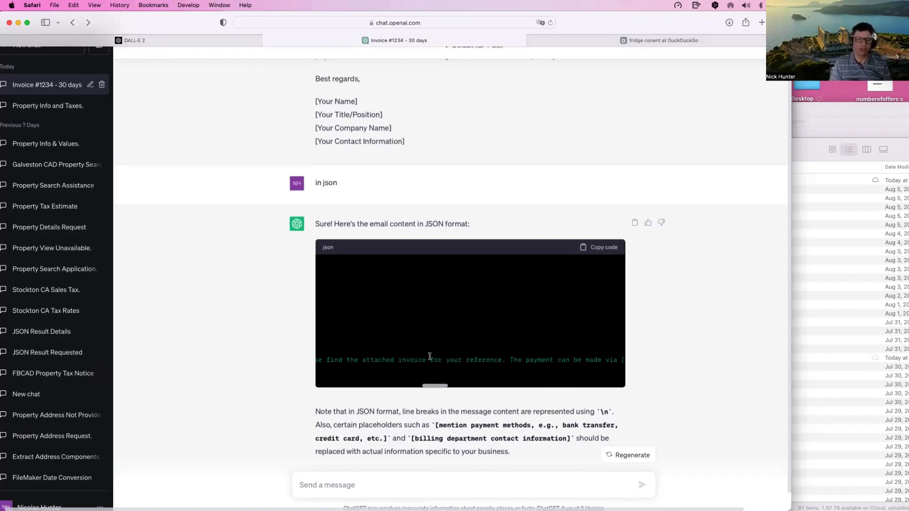
scroll(429, 356, up, 7)
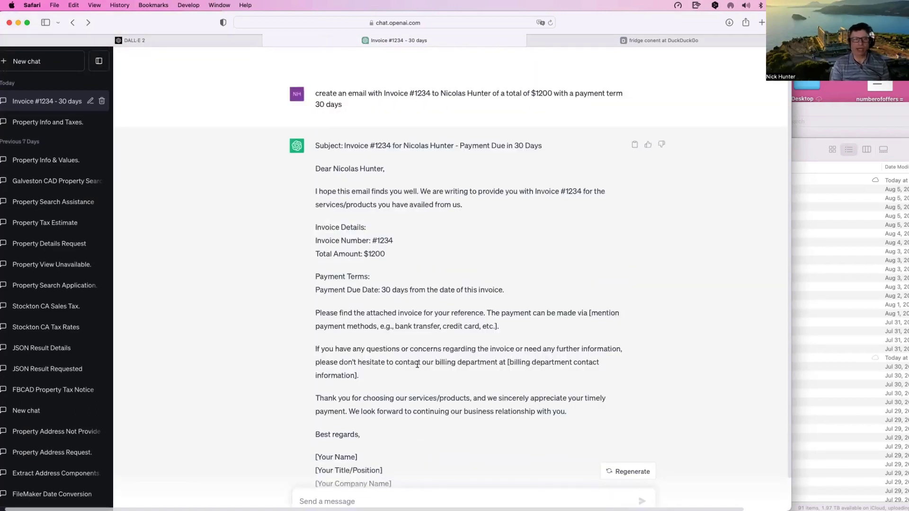
Step: Select and review the invoice email reply text from its subject line down
drag(312, 145, 416, 437)
scroll(379, 441, down, 4)
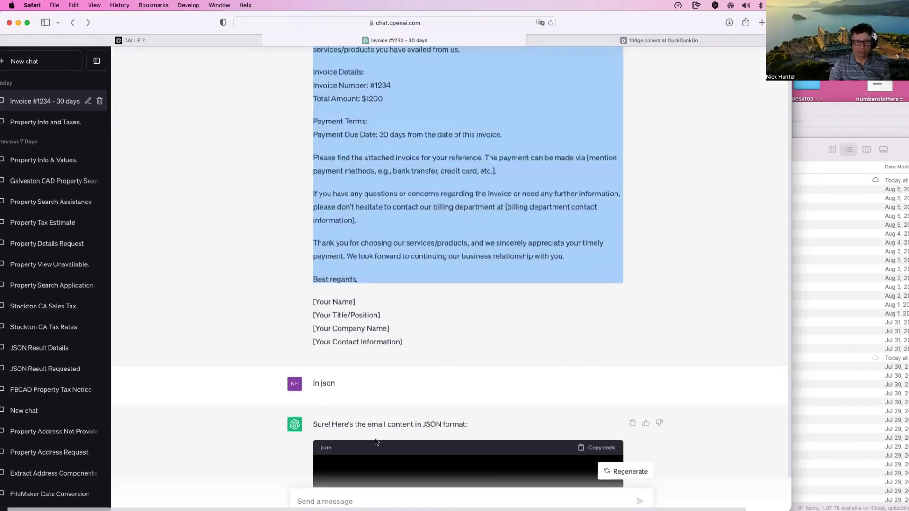
scroll(374, 379, down, 5)
scroll(369, 310, right, 5)
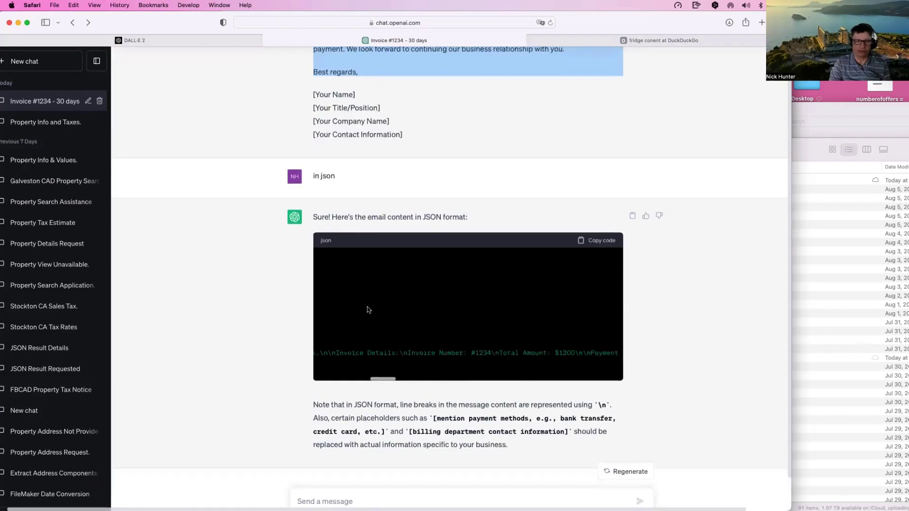
scroll(374, 306, left, 6)
click(358, 278)
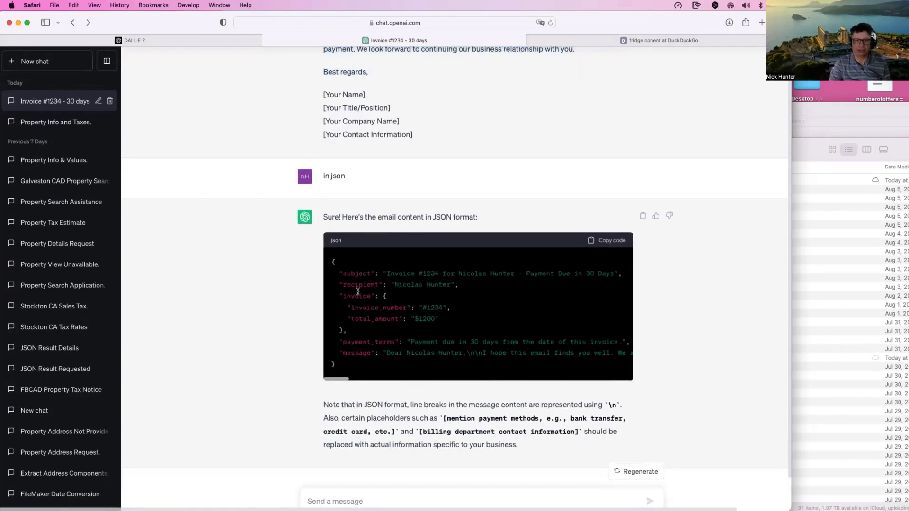
Step: Select the original prompt text, then start a new empty chat
scroll(360, 252, up, 8)
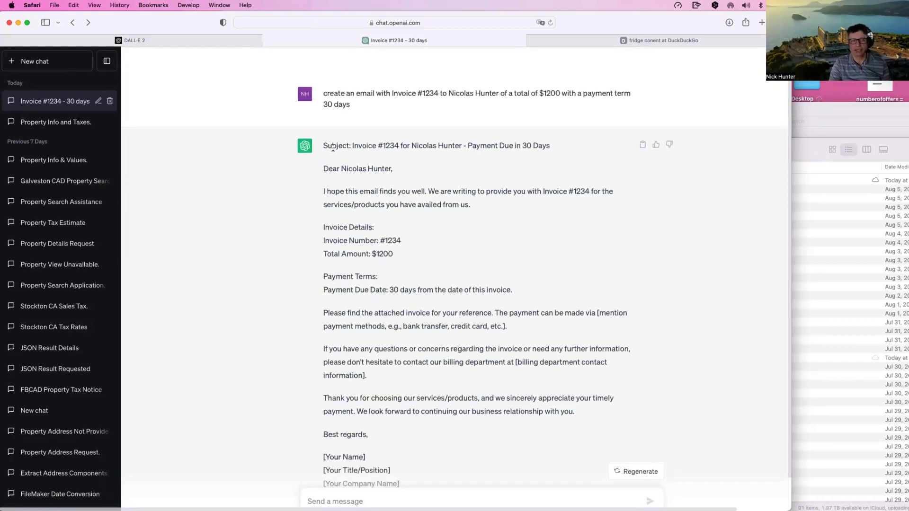
drag(350, 105, 323, 92)
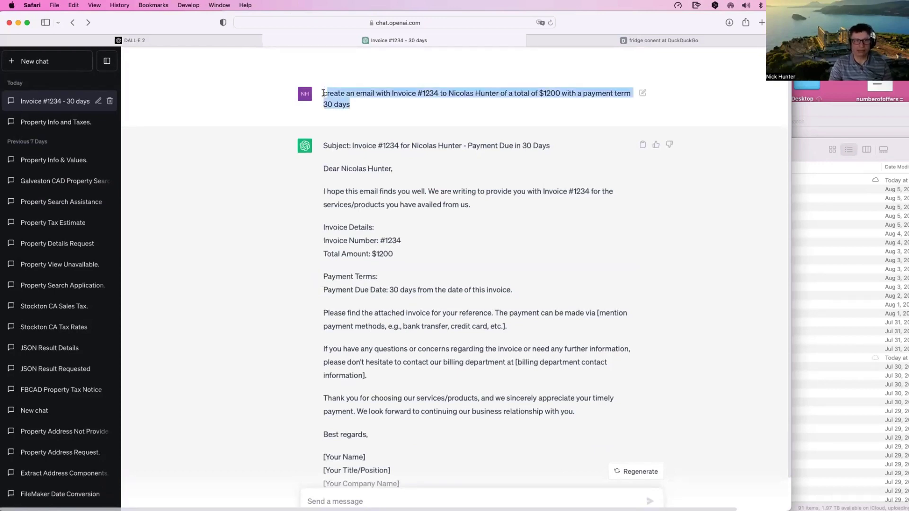
click(57, 64)
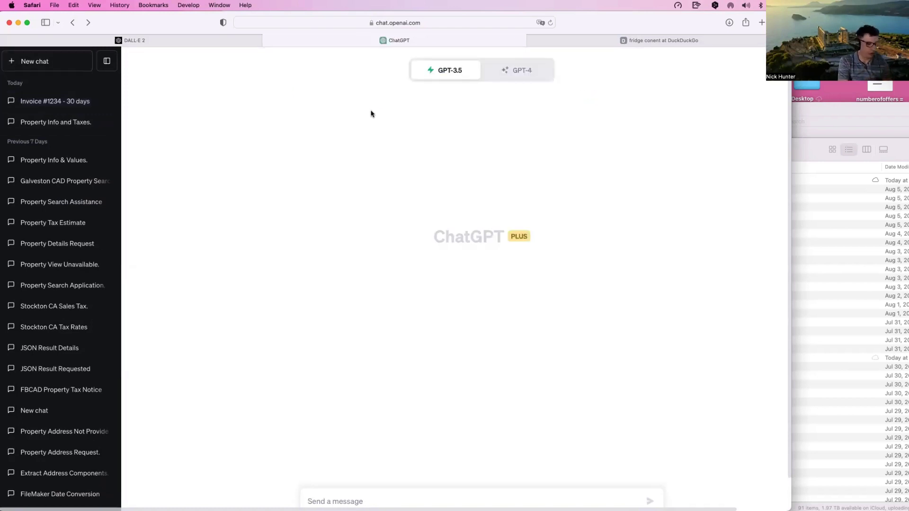